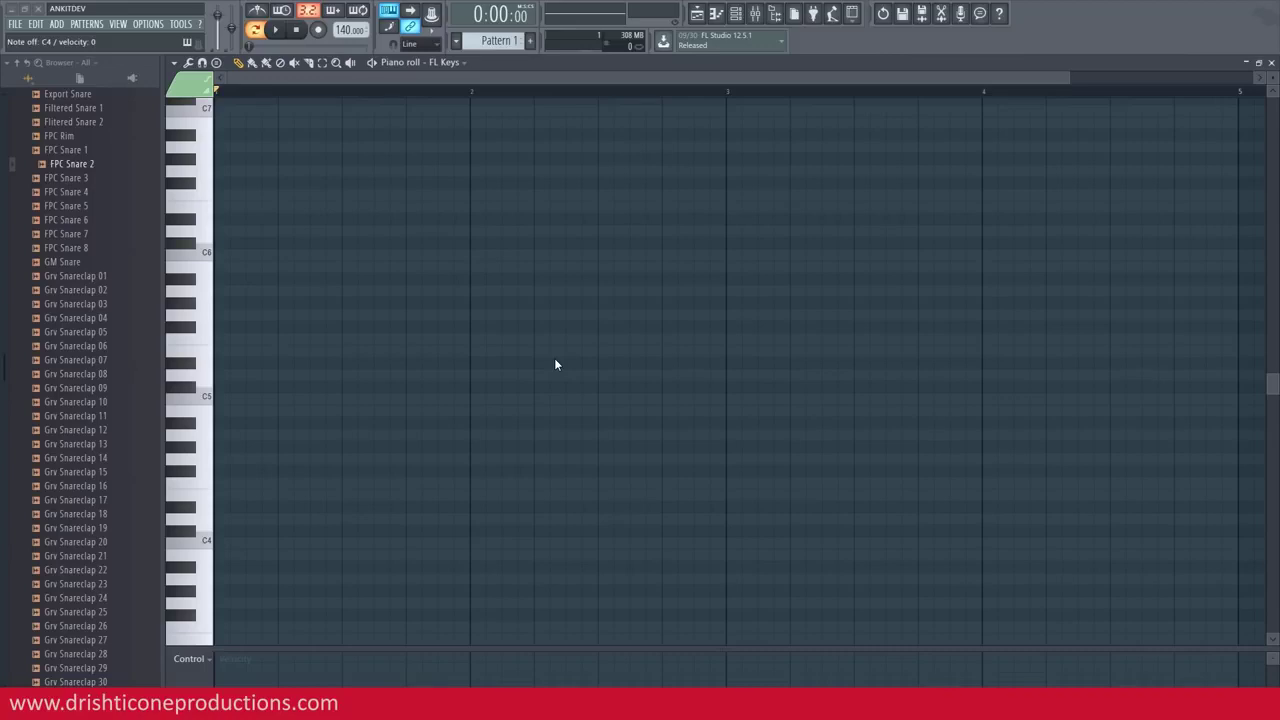
Step: Place a two-step C5 note at the start of bar 1
{"action": "left_click", "coordinate": [229, 400]}
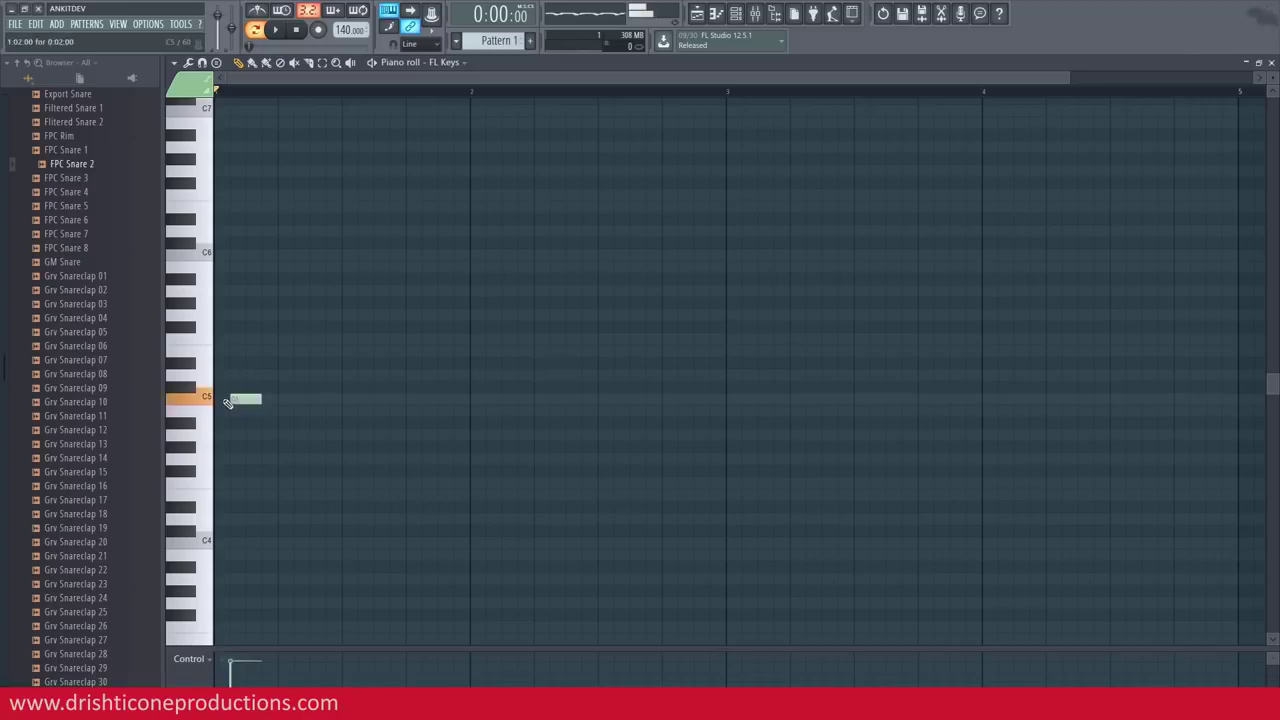
{"action": "left_click_drag", "start_coordinate": [243, 401], "coordinate": [217, 405]}
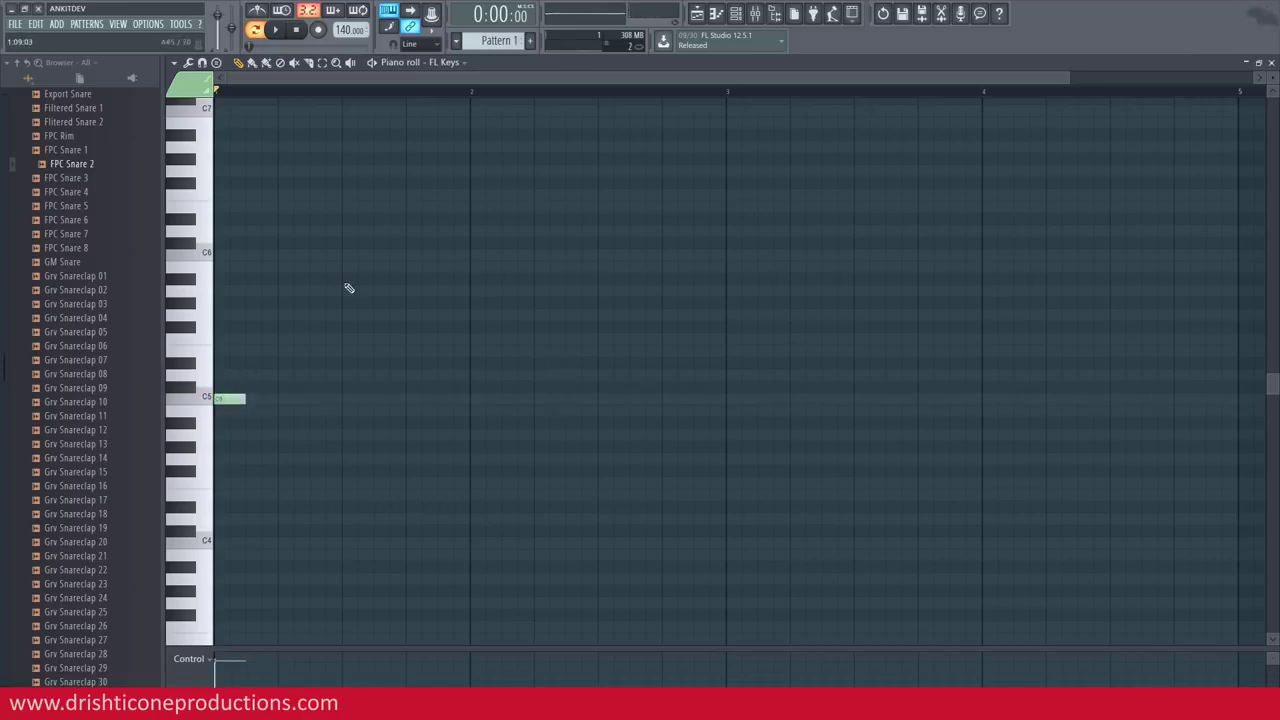
{"action": "scroll", "coordinate": [306, 97], "scroll_direction": "up", "scroll_amount": 4}
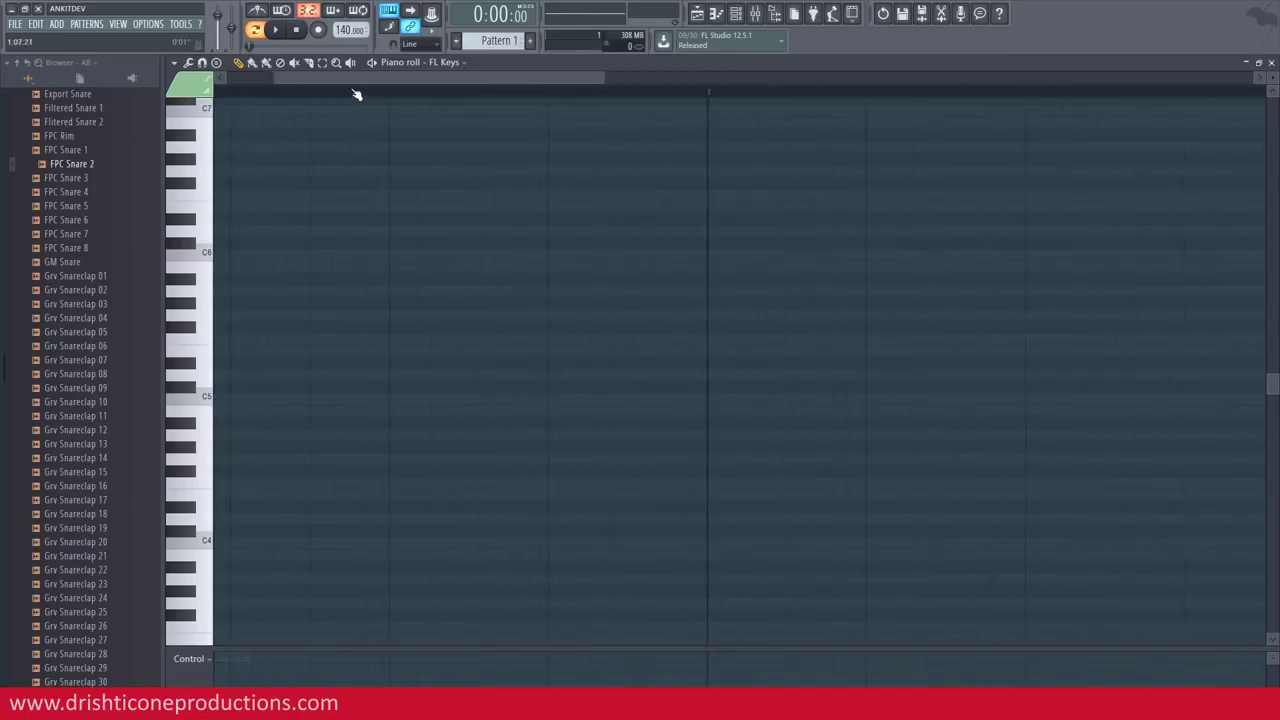
{"action": "left_click_drag", "start_coordinate": [366, 80], "coordinate": [277, 96]}
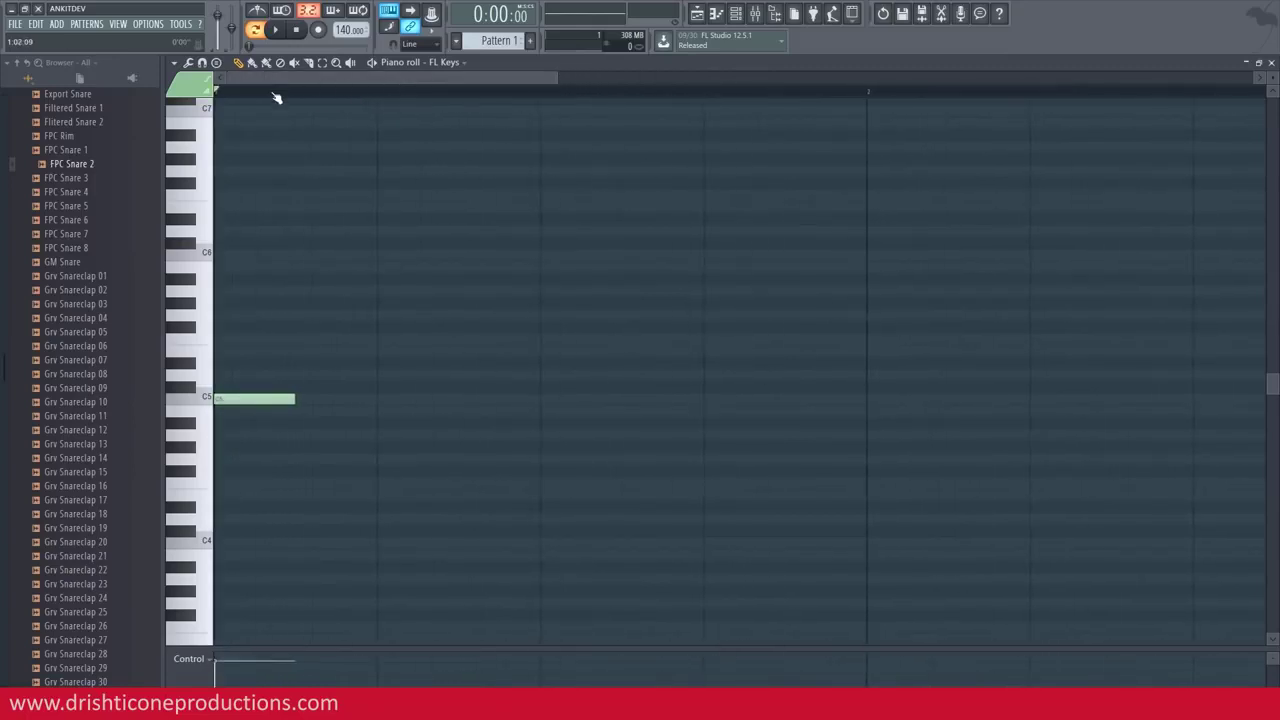
{"action": "scroll", "coordinate": [226, 88], "scroll_direction": "up", "scroll_amount": 3}
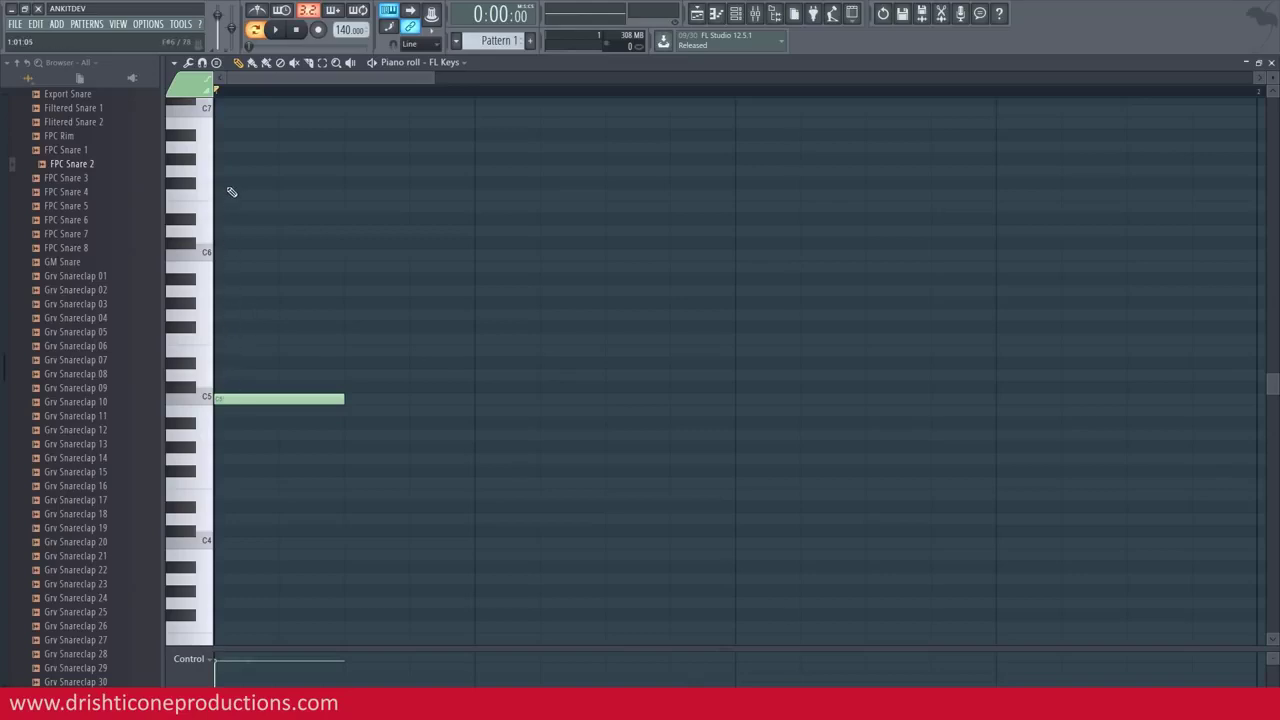
Step: Play C4 and the C major scale from C5 to C6 to audition the notes
{"action": "key", "text": "z"}
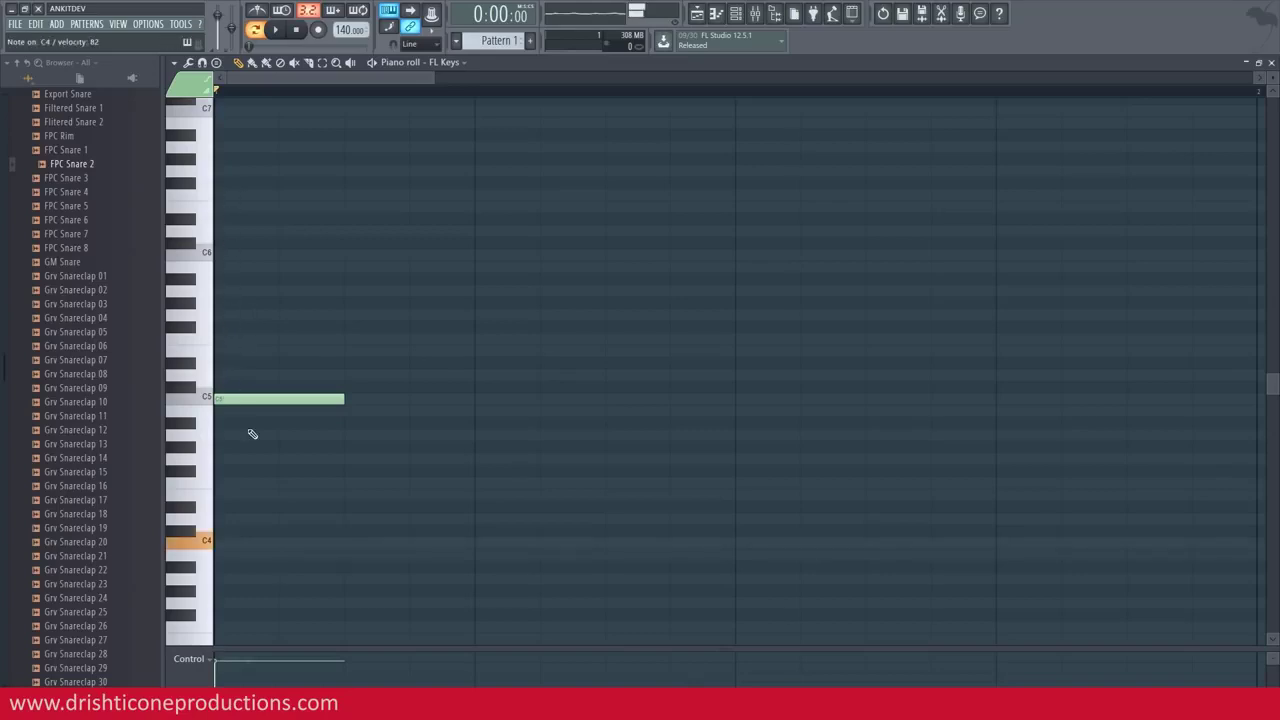
{"action": "key", "text": "q"}
{"action": "key", "text": "w"}
{"action": "key", "text": "e"}
{"action": "key", "text": "r"}
{"action": "key", "text": "t"}
{"action": "key", "text": "y"}
{"action": "key", "text": "u"}
{"action": "key", "text": "i"}
{"action": "key", "text": "q"}
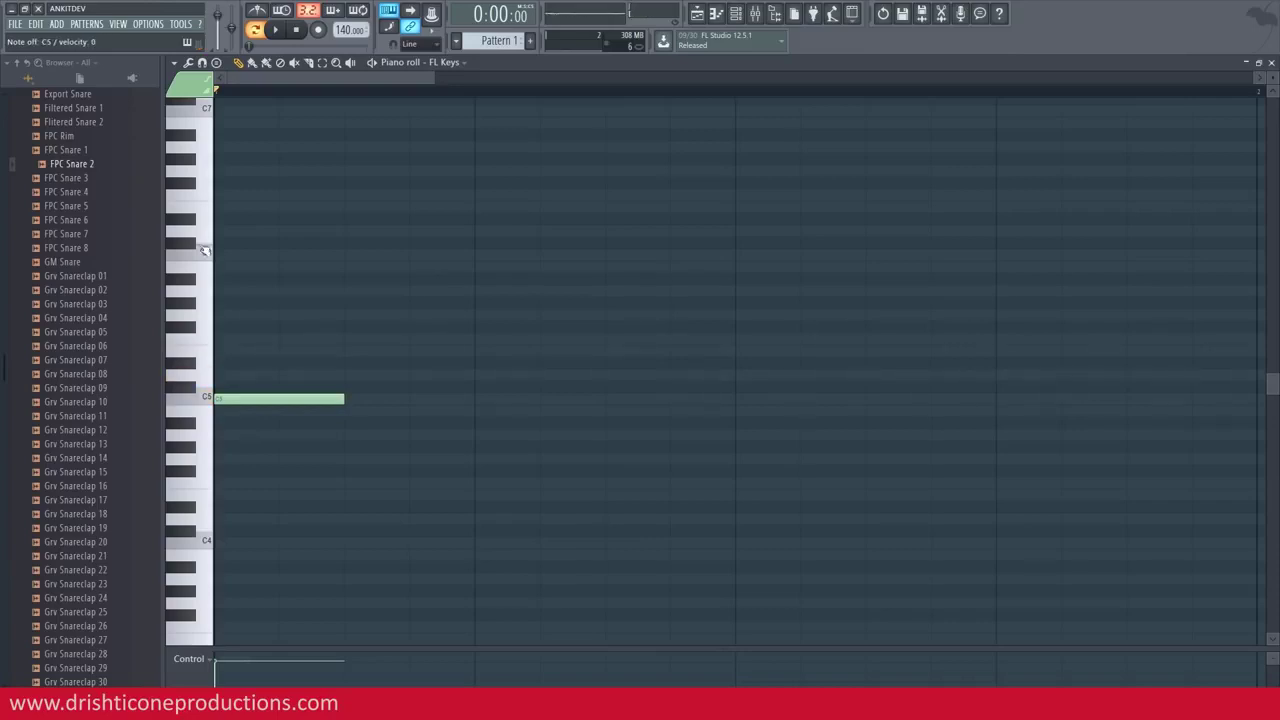
Step: Stack D5, E5, F5, G5, A5, B5 and C6 above the C5 note at the start of bar 1
{"action": "left_click", "coordinate": [214, 374]}
{"action": "left_click", "coordinate": [214, 350]}
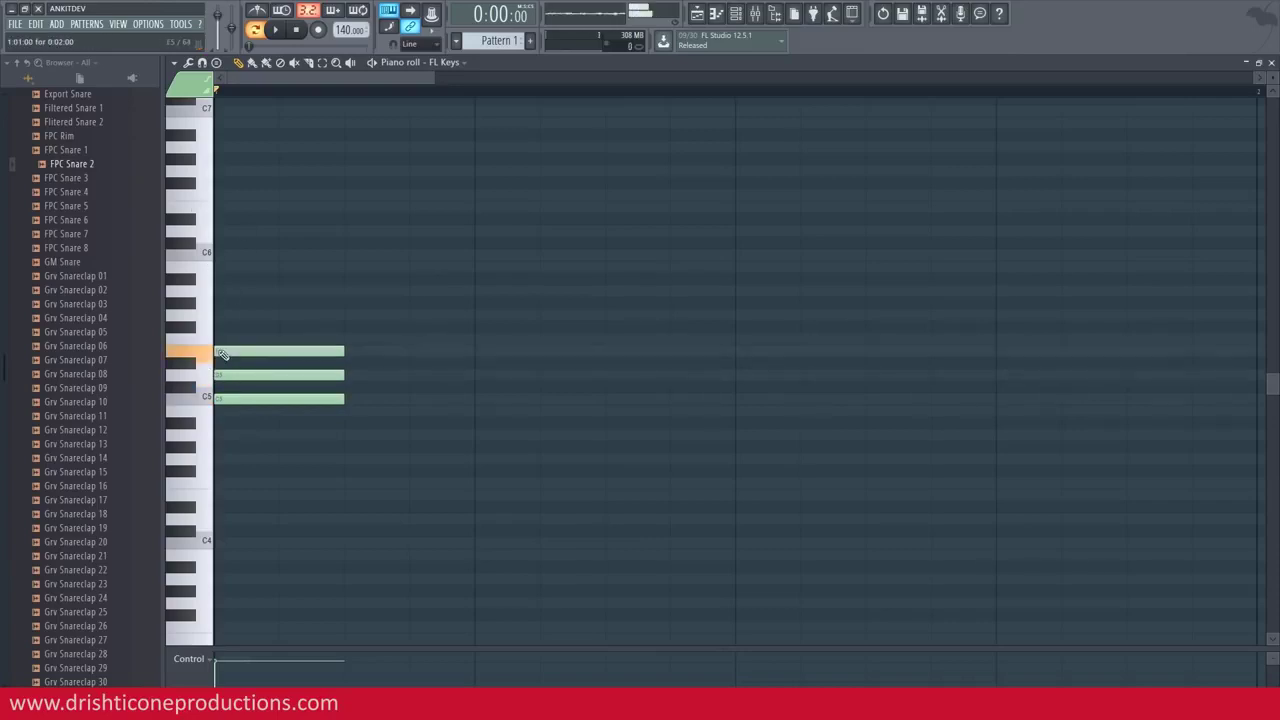
{"action": "left_click", "coordinate": [216, 338]}
{"action": "left_click", "coordinate": [218, 314]}
{"action": "left_click", "coordinate": [216, 291]}
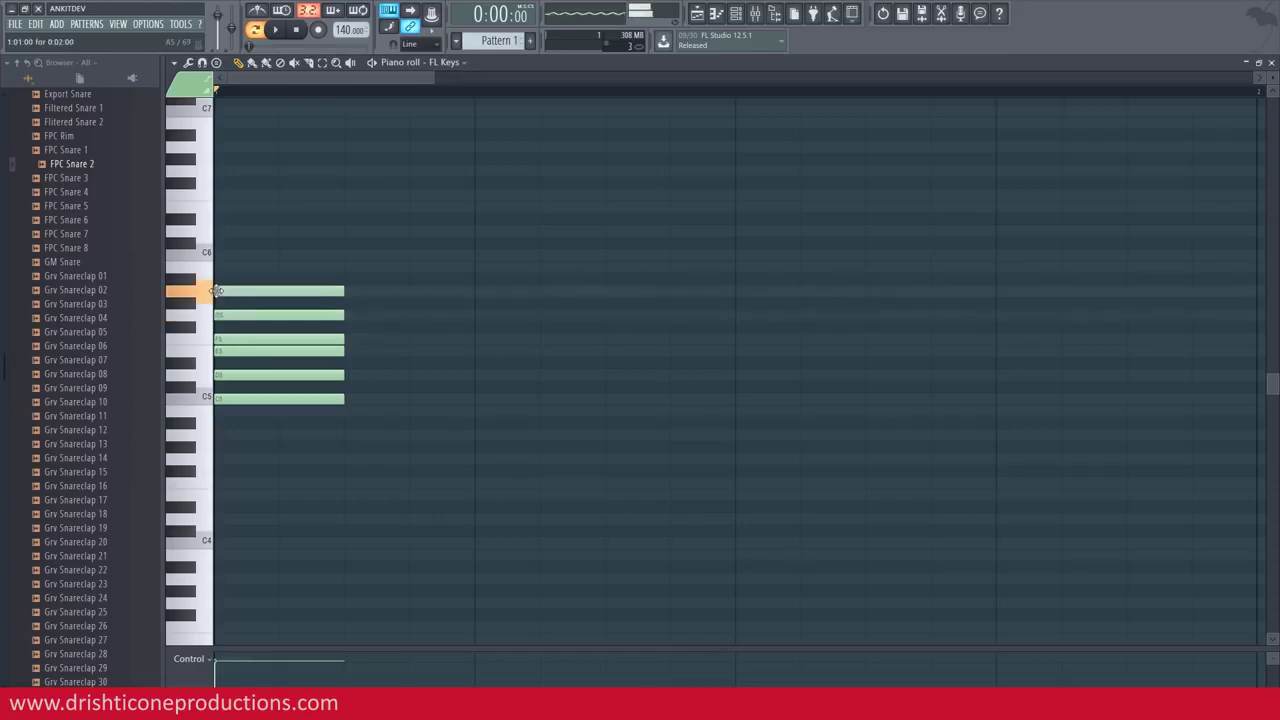
{"action": "left_click", "coordinate": [215, 267]}
{"action": "left_click", "coordinate": [214, 243]}
{"action": "left_click_drag", "start_coordinate": [214, 248], "coordinate": [214, 259]}
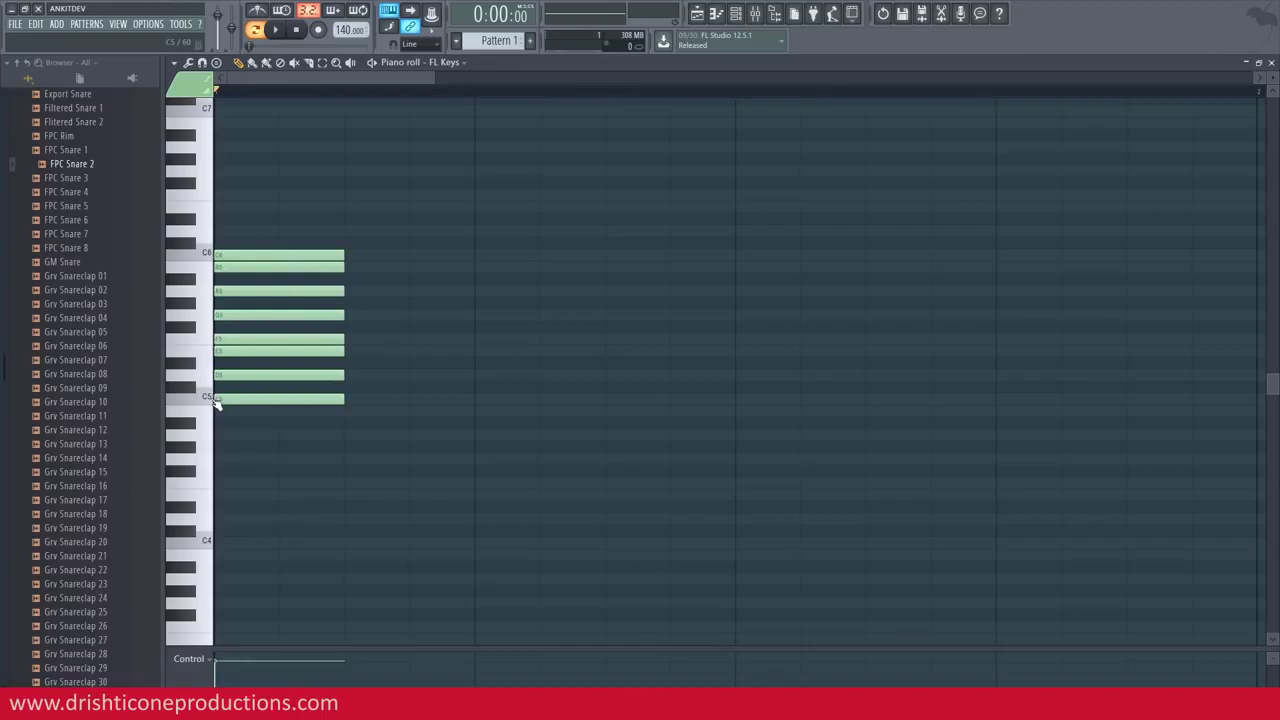
Step: Try the melodic Major scale stamp from C5 at 1:04 beside the existing notes, and erase the stamped notes
{"action": "left_click", "coordinate": [174, 64]}
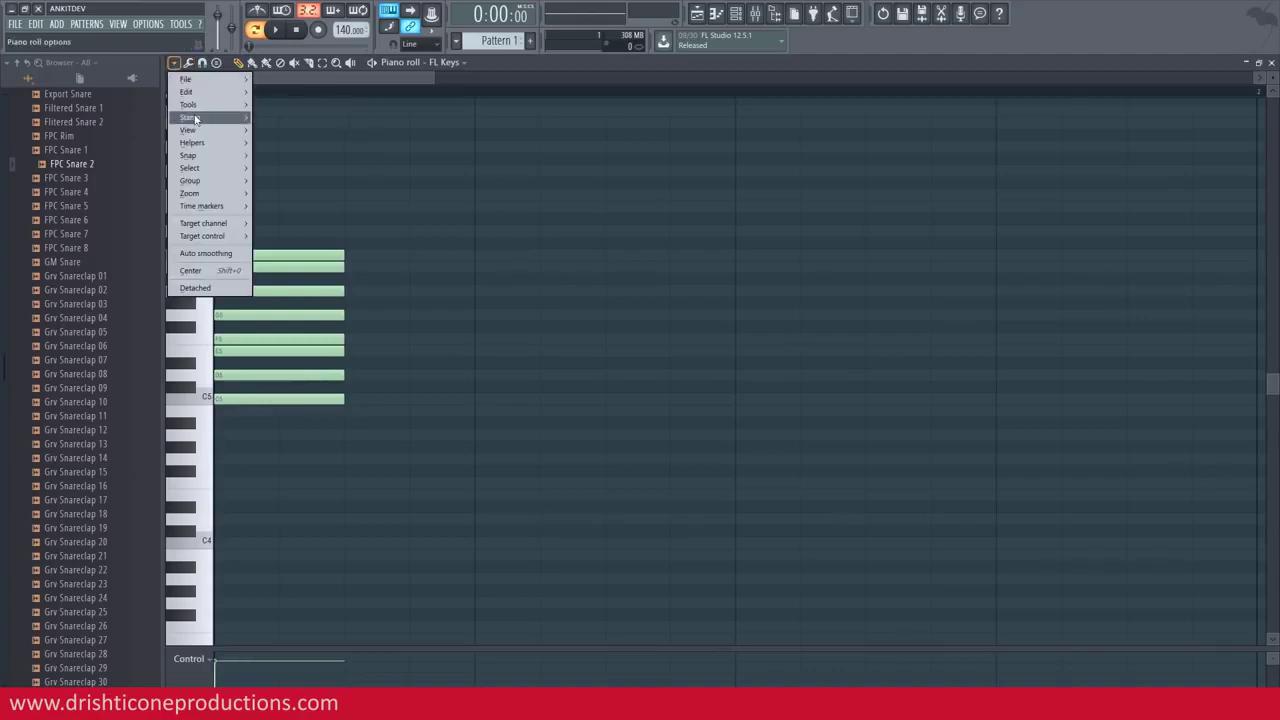
{"action": "mouse_move", "coordinate": [210, 118]}
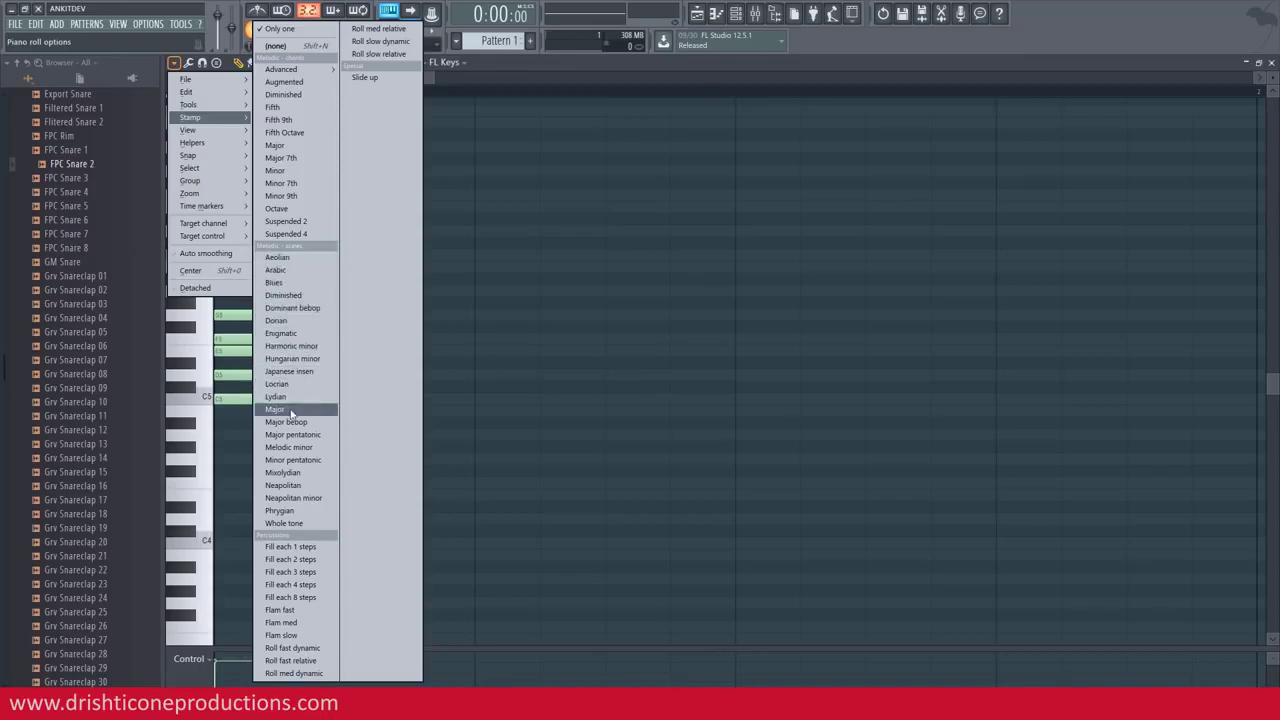
{"action": "left_click", "coordinate": [291, 411]}
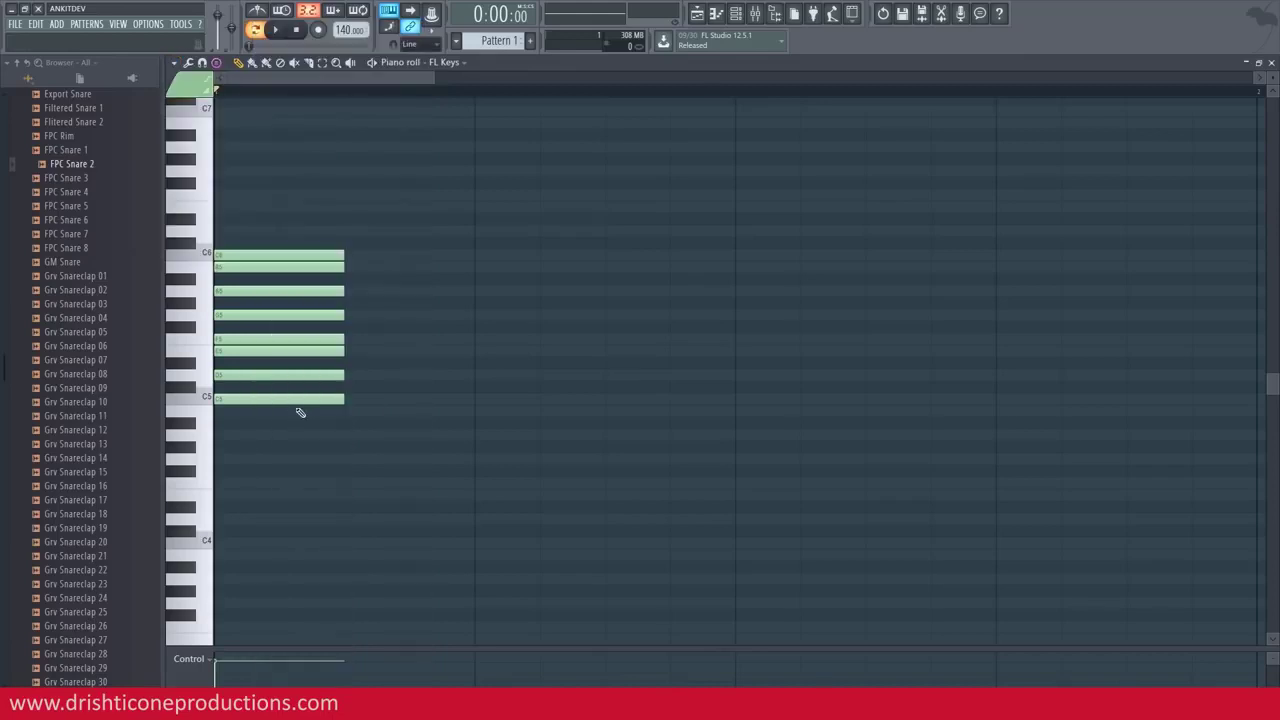
{"action": "left_click", "coordinate": [411, 399]}
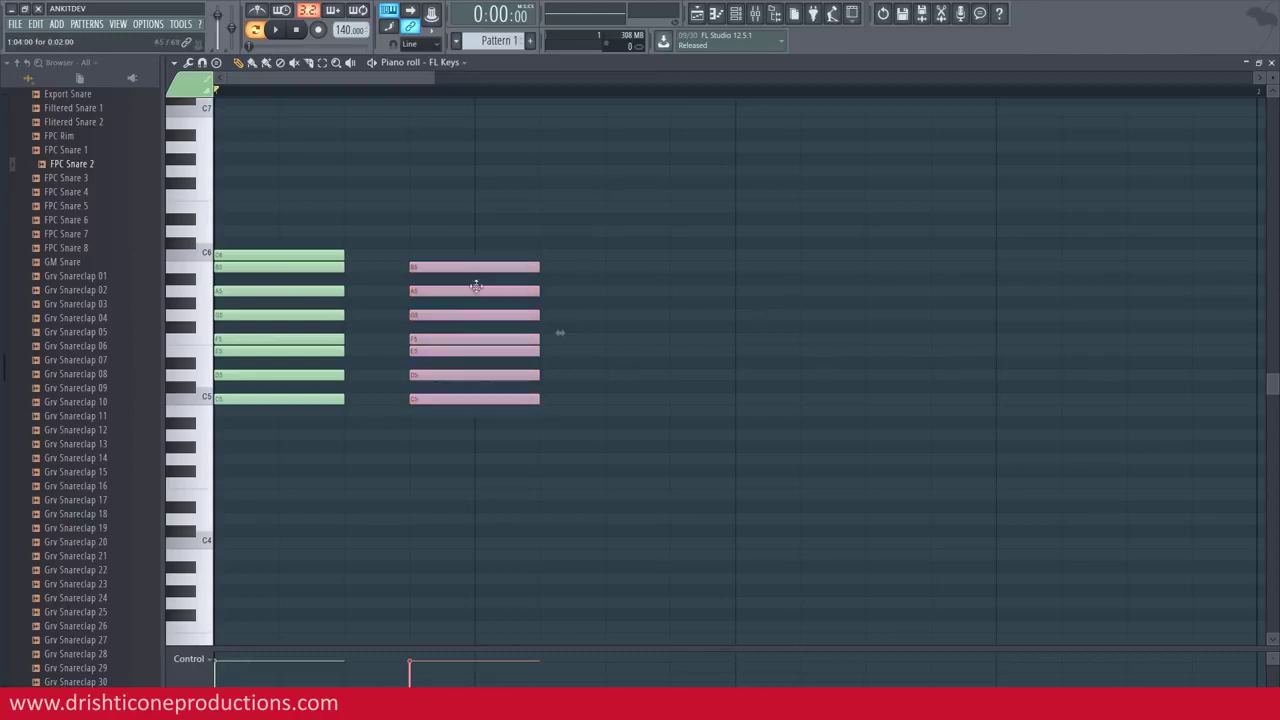
{"action": "left_click", "coordinate": [412, 255]}
{"action": "left_click_drag", "start_coordinate": [458, 252], "coordinate": [472, 430]}
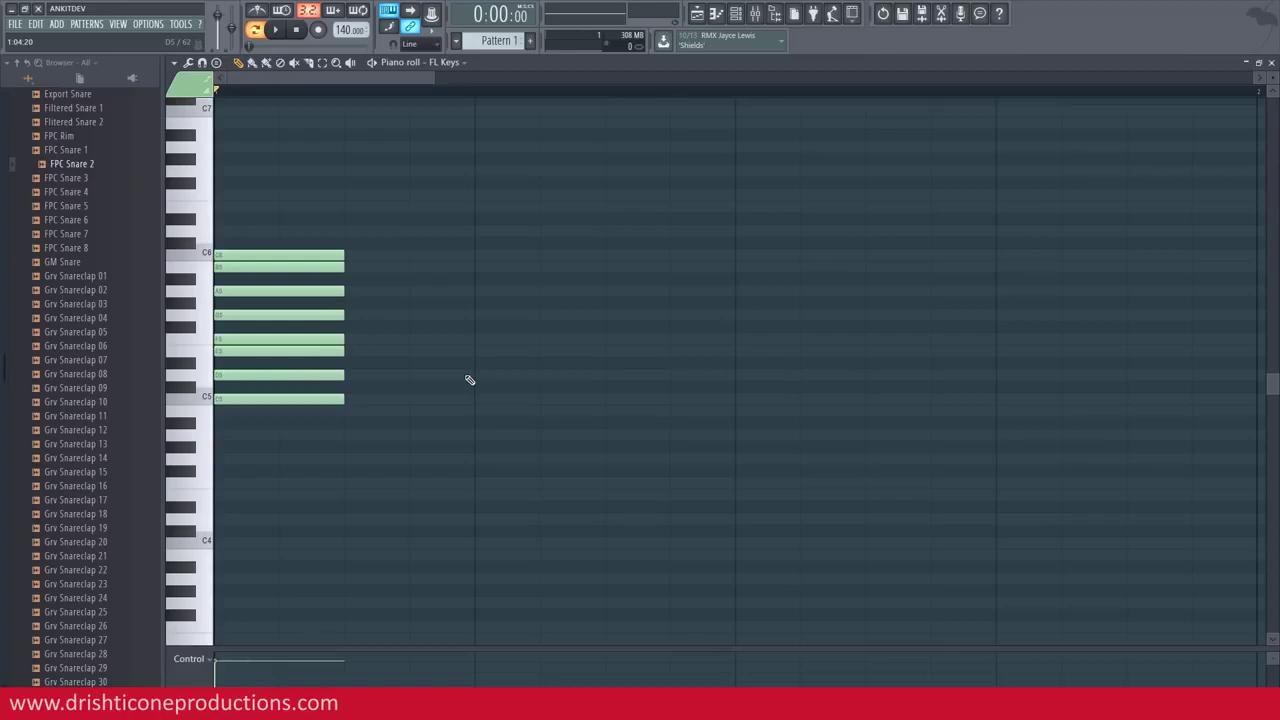
Step: Place a separate two-step C5 note at 1:05, after the stacked scale notes
{"action": "scroll", "coordinate": [502, 93], "scroll_direction": "up", "scroll_amount": 3}
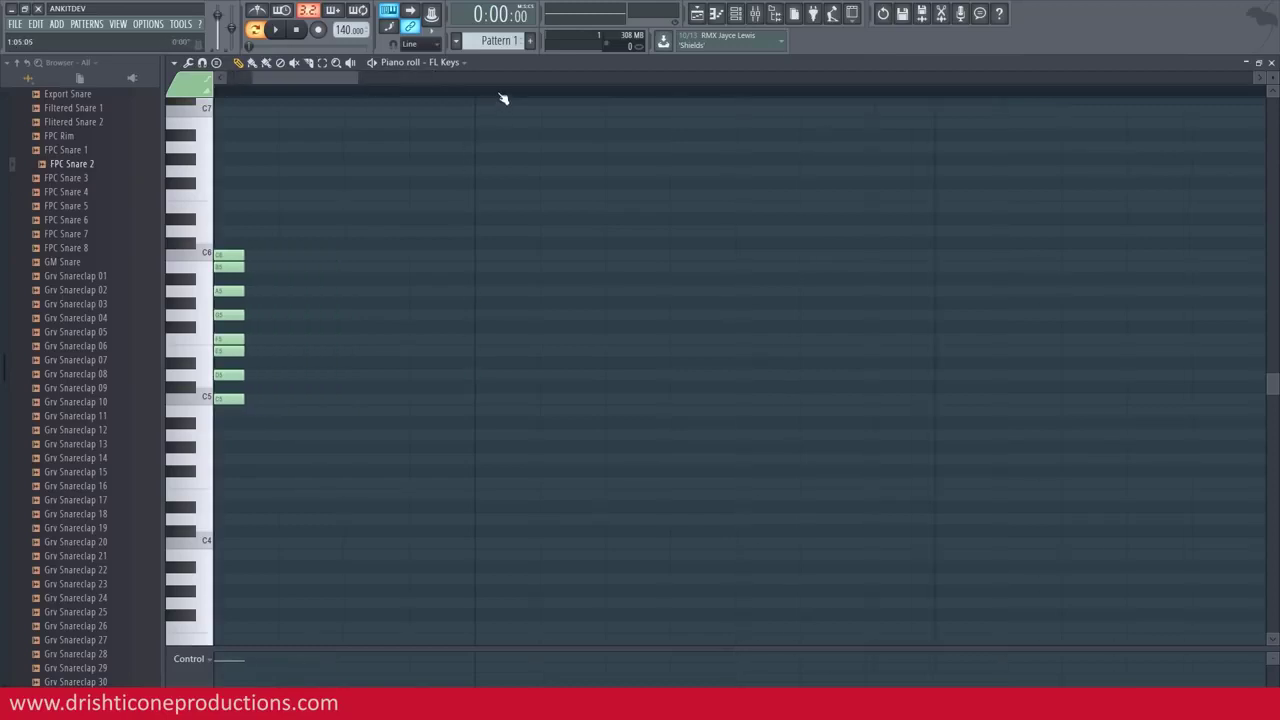
{"action": "left_click", "coordinate": [482, 404]}
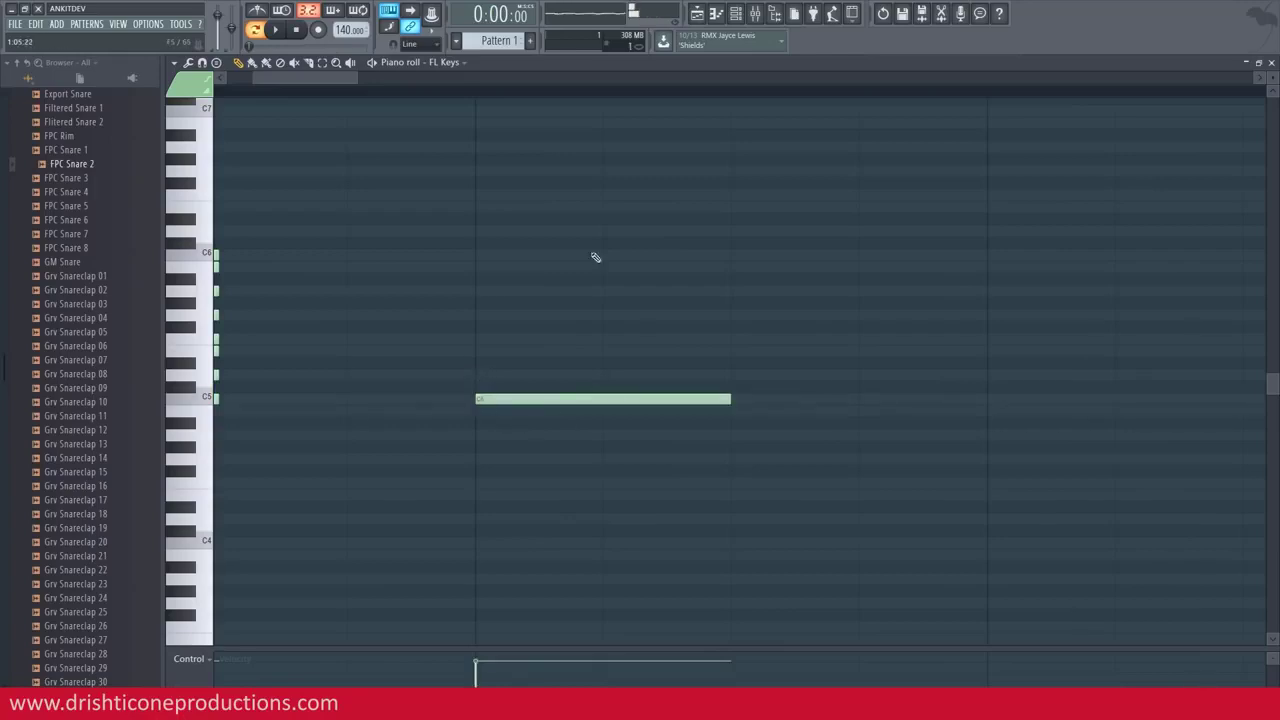
{"action": "left_click", "coordinate": [578, 75]}
{"action": "scroll", "coordinate": [578, 76], "scroll_direction": "up", "scroll_amount": 3}
{"action": "left_click_drag", "start_coordinate": [318, 80], "coordinate": [338, 82]}
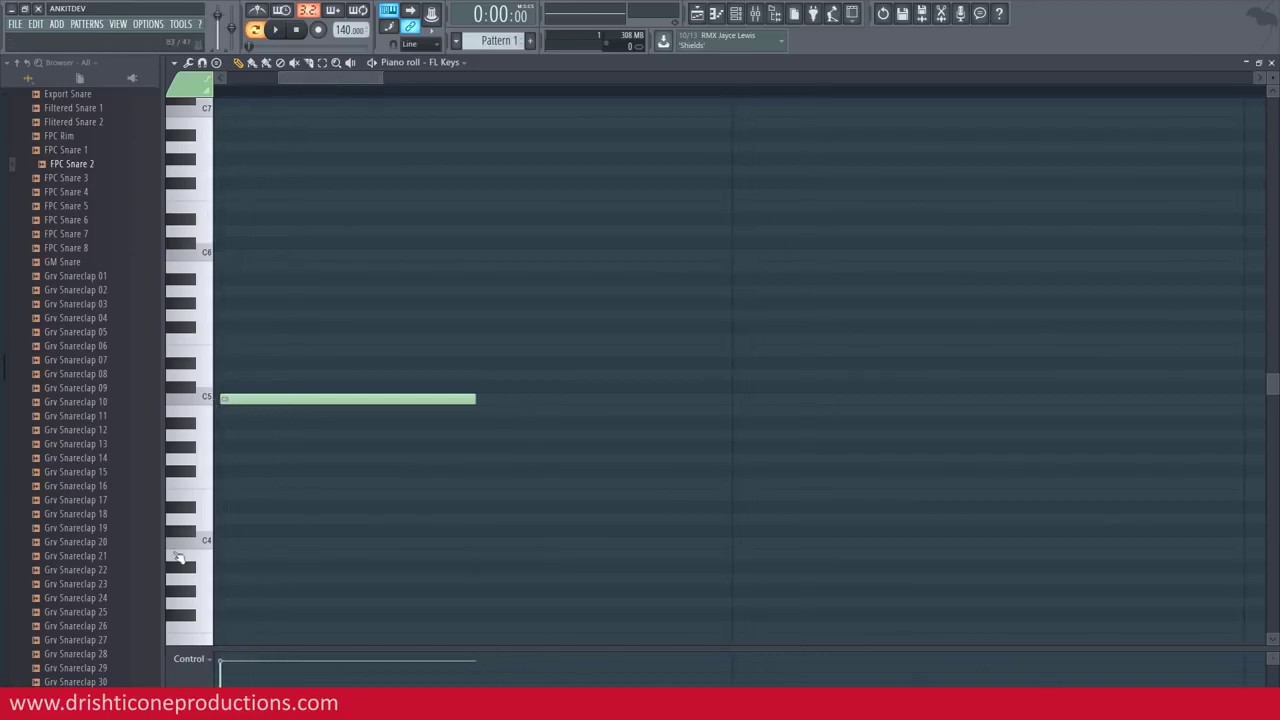
Step: Add a B4 note one semitone below the C5 note at 1:05, and erase it
{"action": "left_click", "coordinate": [226, 396]}
{"action": "left_click", "coordinate": [225, 412]}
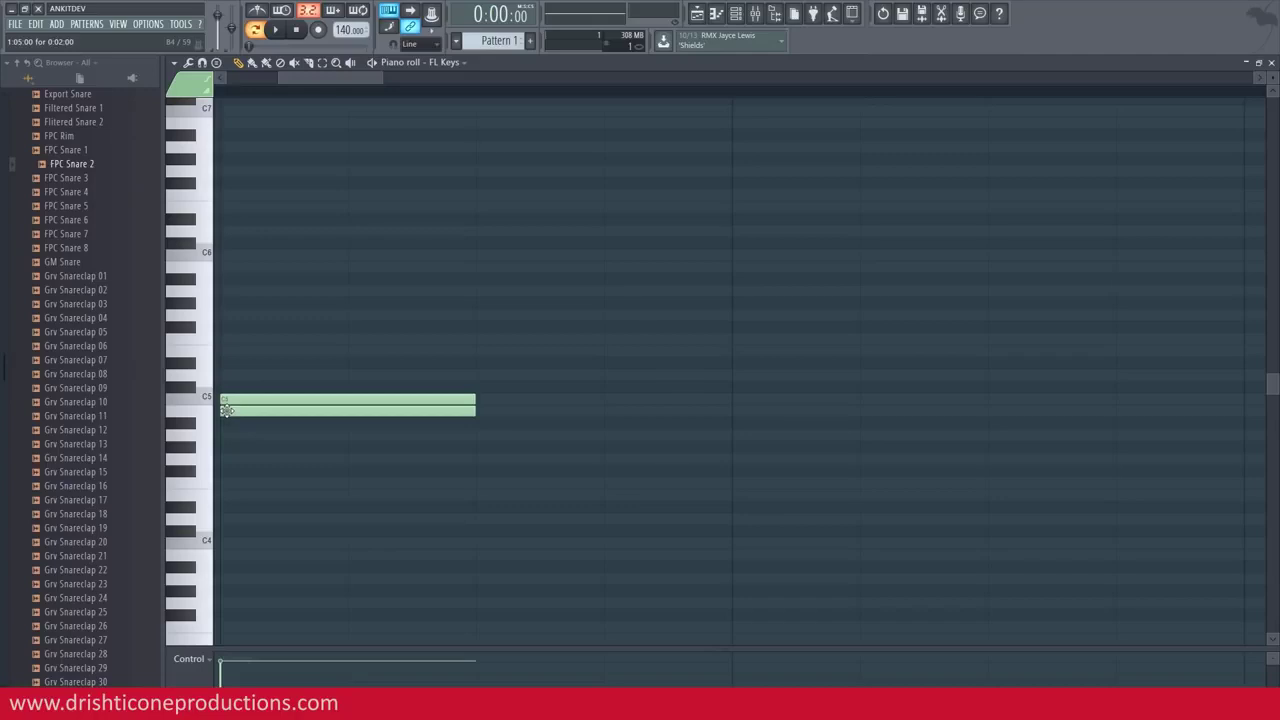
{"action": "right_click", "coordinate": [227, 412]}
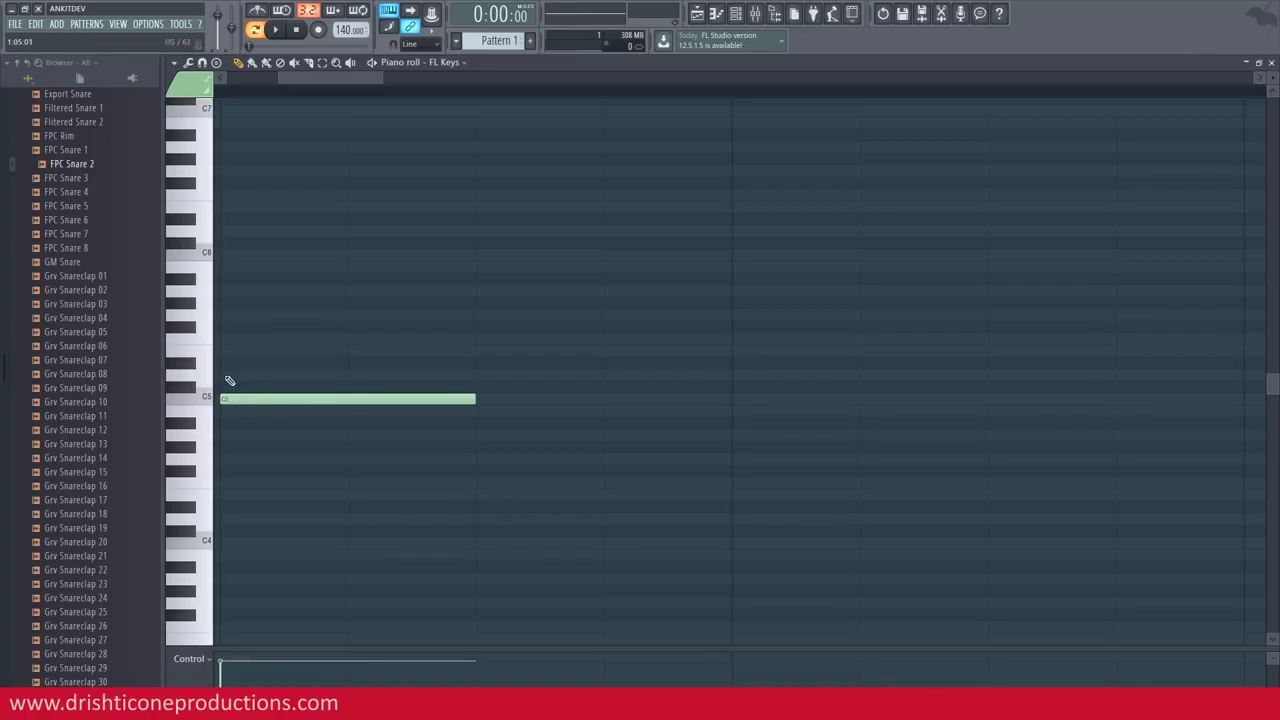
Step: Place D5 and A#4 a whole tone above and below the C5 note at 1:05, and erase both
{"action": "left_click", "coordinate": [227, 377]}
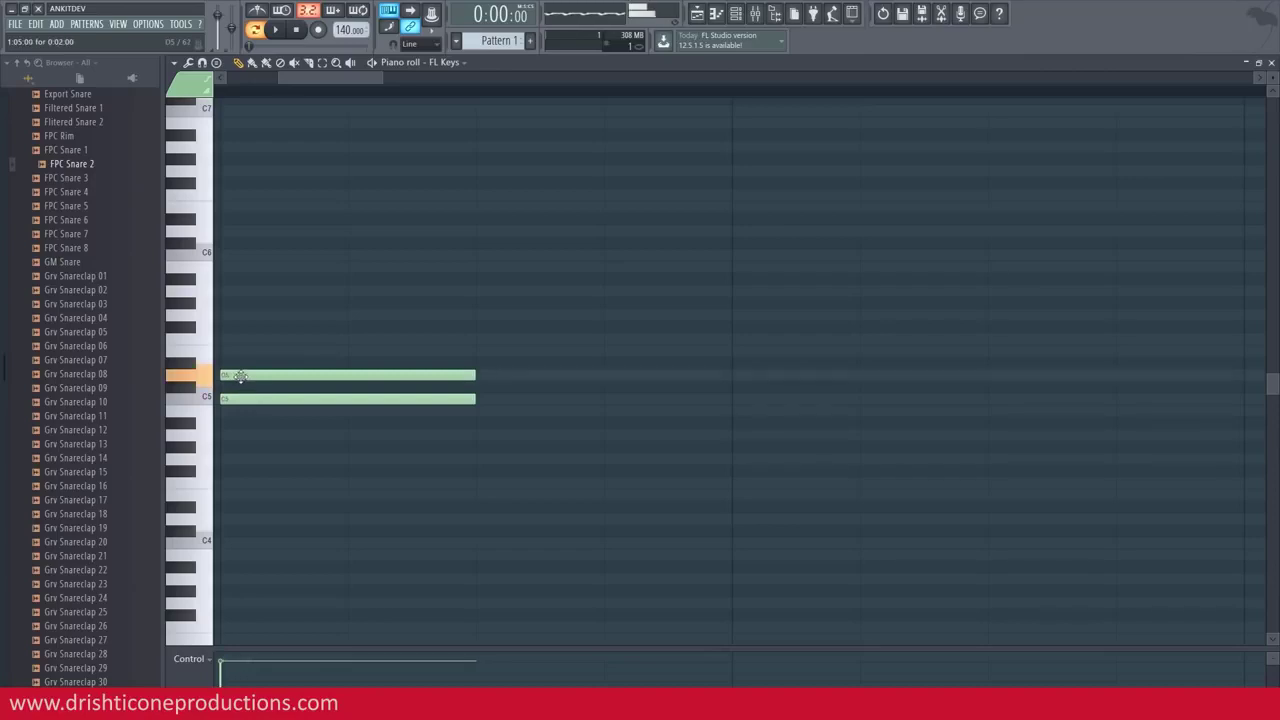
{"action": "left_click", "coordinate": [227, 425]}
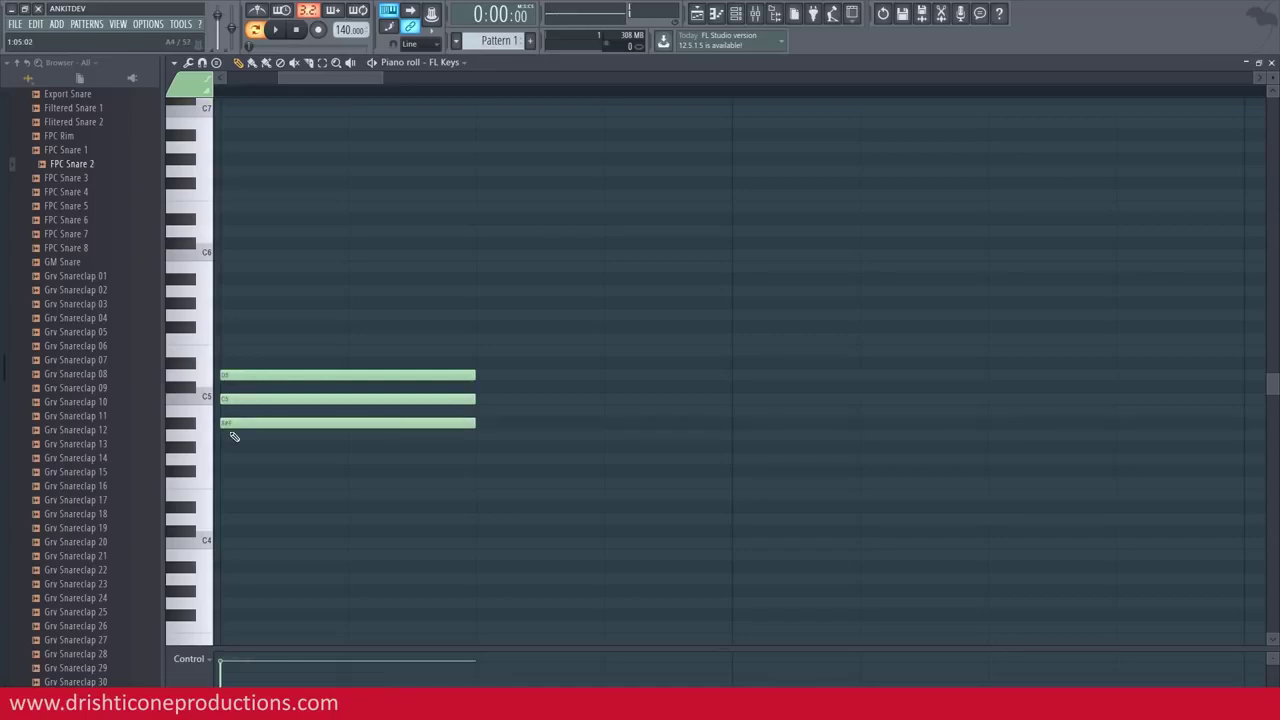
{"action": "right_click", "coordinate": [229, 424]}
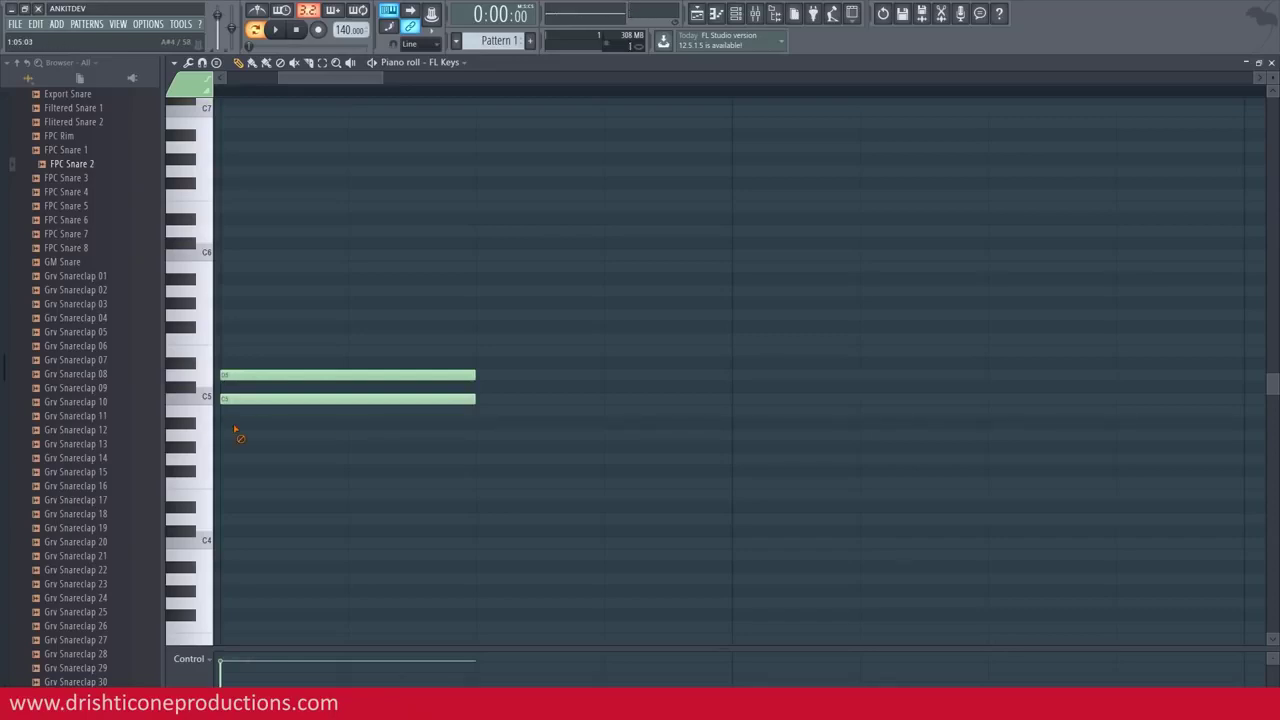
{"action": "right_click", "coordinate": [232, 376]}
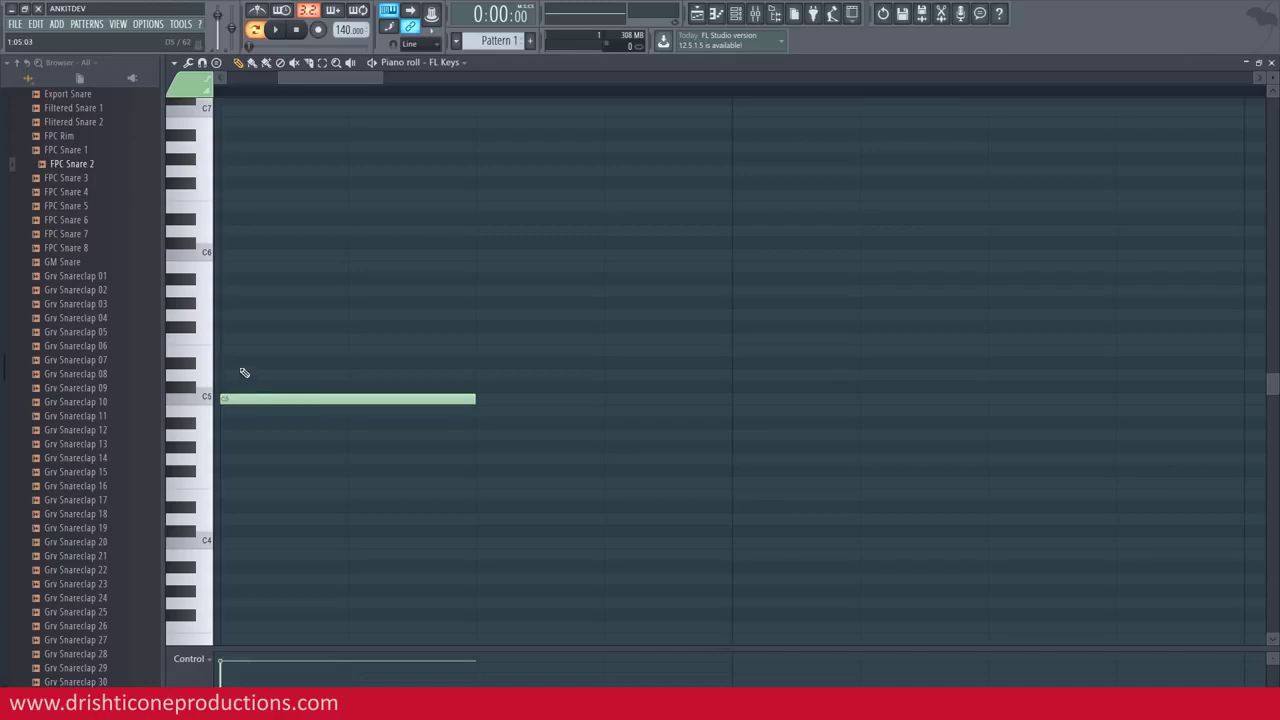
Step: Add D#5 and G5 above the C5 note at 1:05, and erase both added notes
{"action": "left_click", "coordinate": [229, 366]}
{"action": "left_click", "coordinate": [257, 363]}
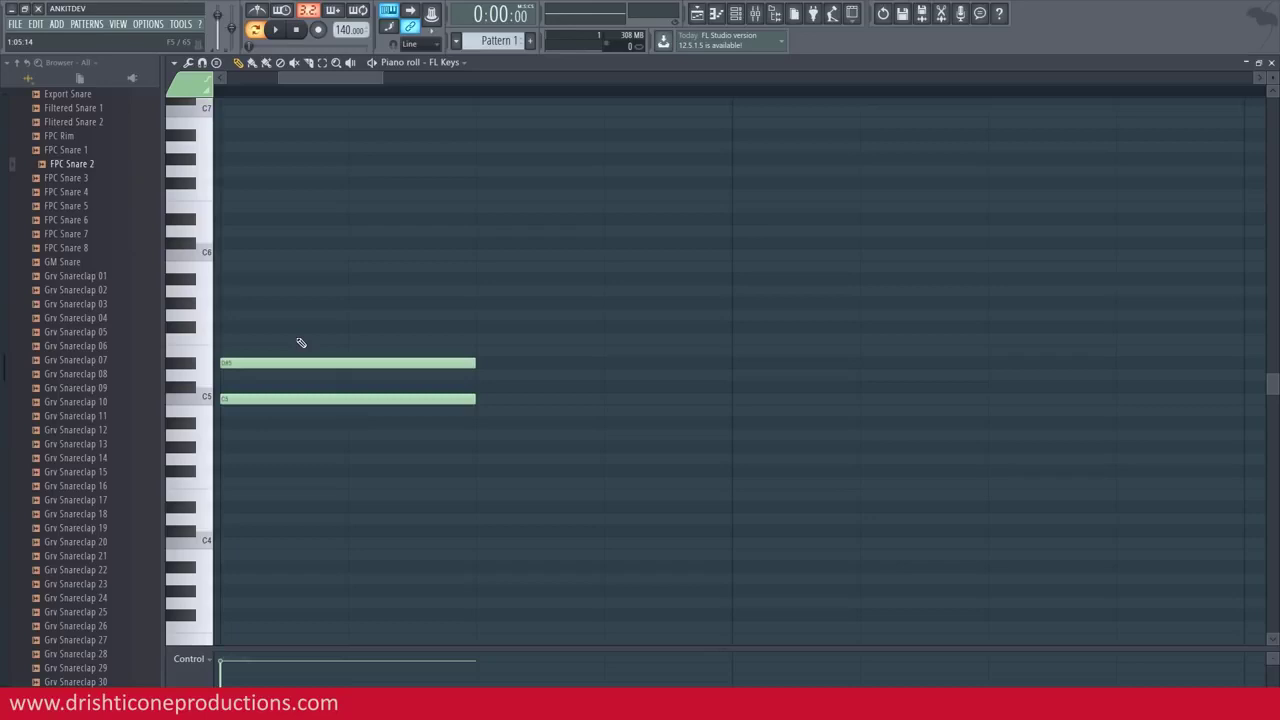
{"action": "left_click", "coordinate": [228, 316]}
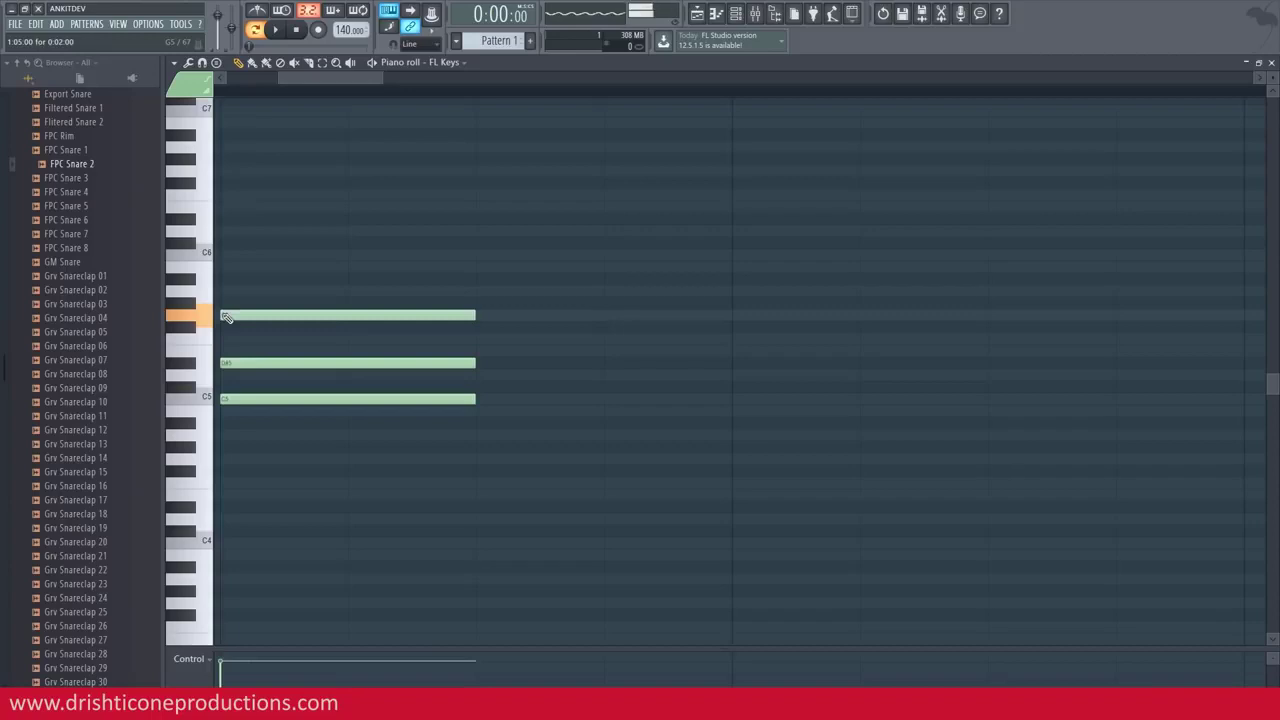
{"action": "right_click", "coordinate": [312, 315]}
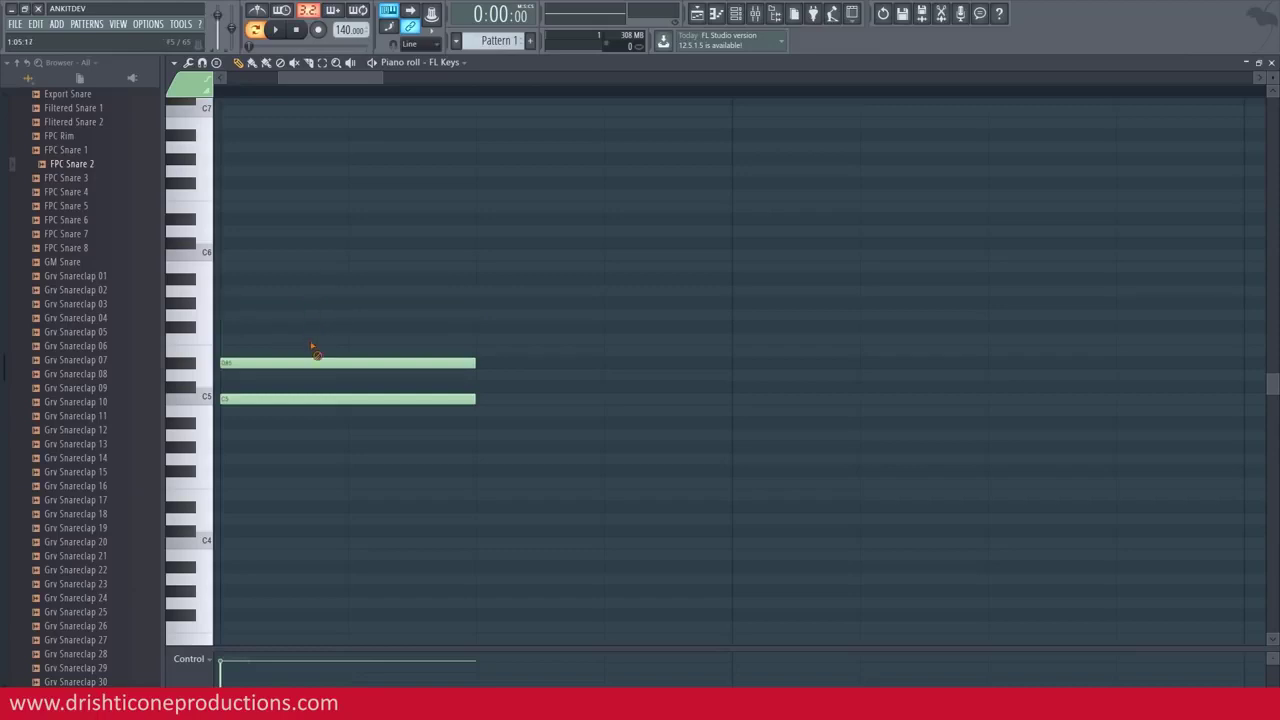
{"action": "right_click", "coordinate": [315, 362]}
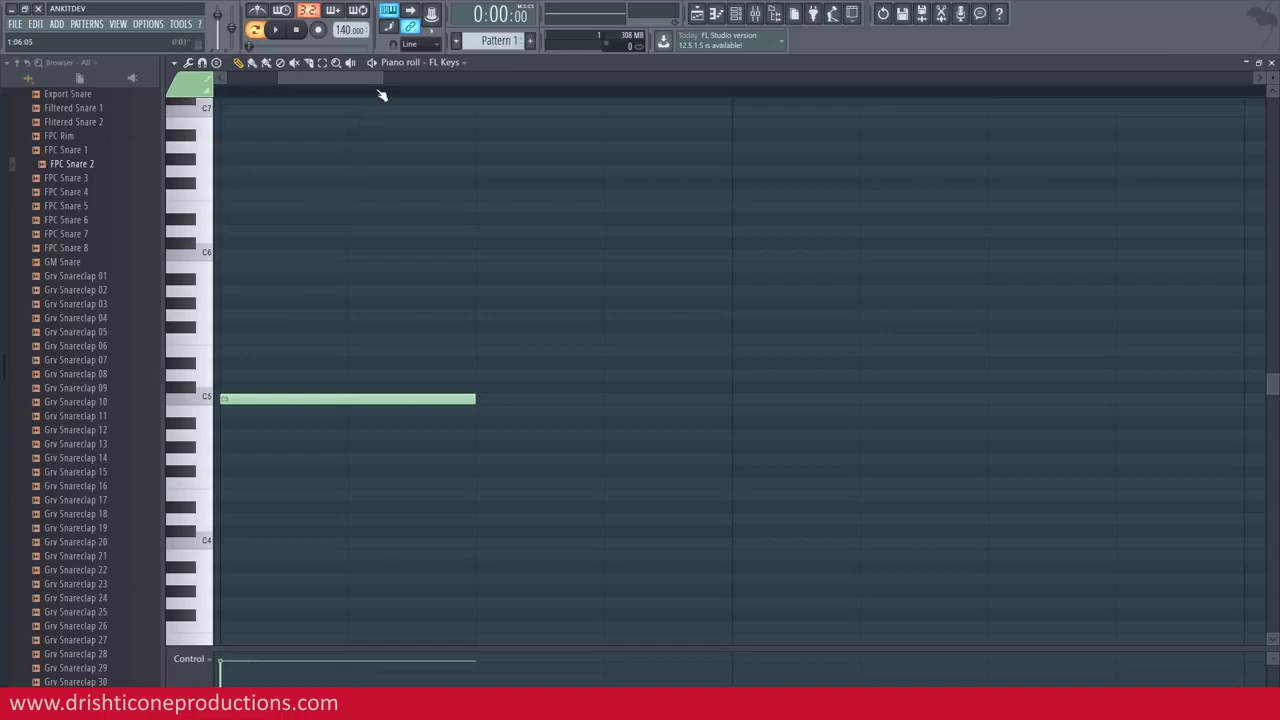
Step: Switch to Photos and examine the whole-step and half-step patterns of the major and minor scales
{"action": "scroll", "coordinate": [380, 91], "scroll_direction": "down", "scroll_amount": 3}
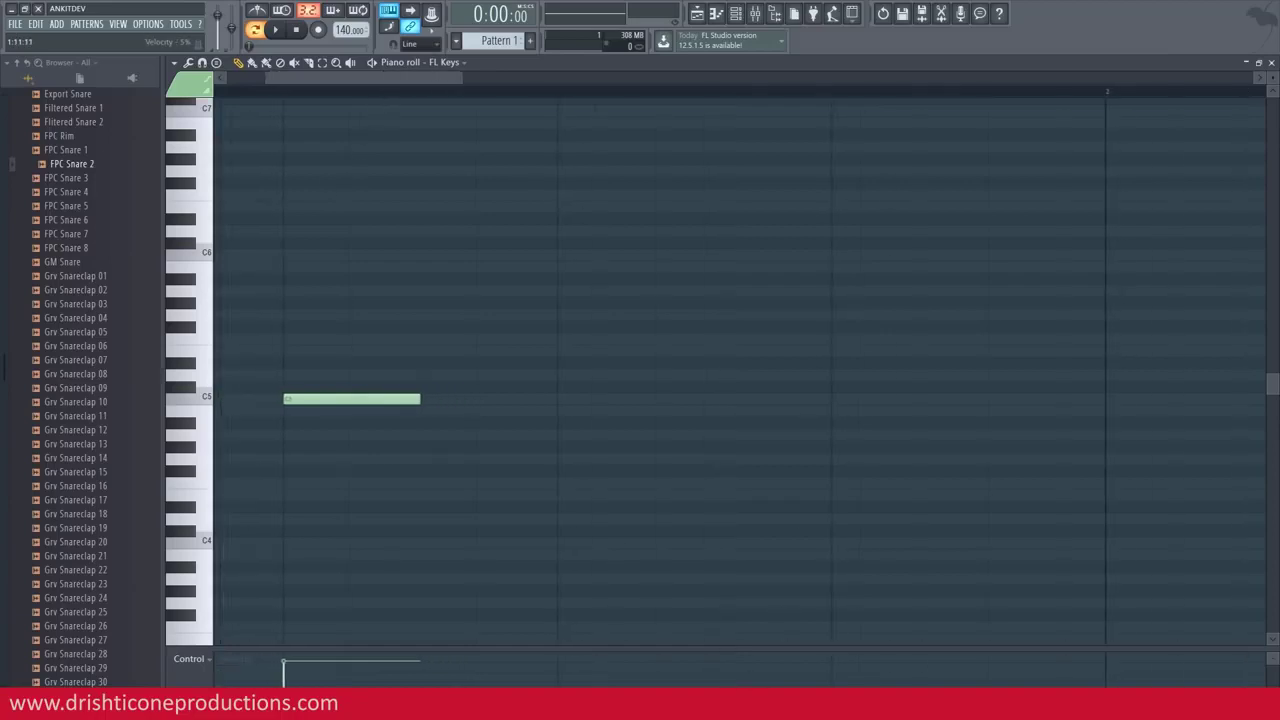
{"action": "left_click", "coordinate": [790, 705]}
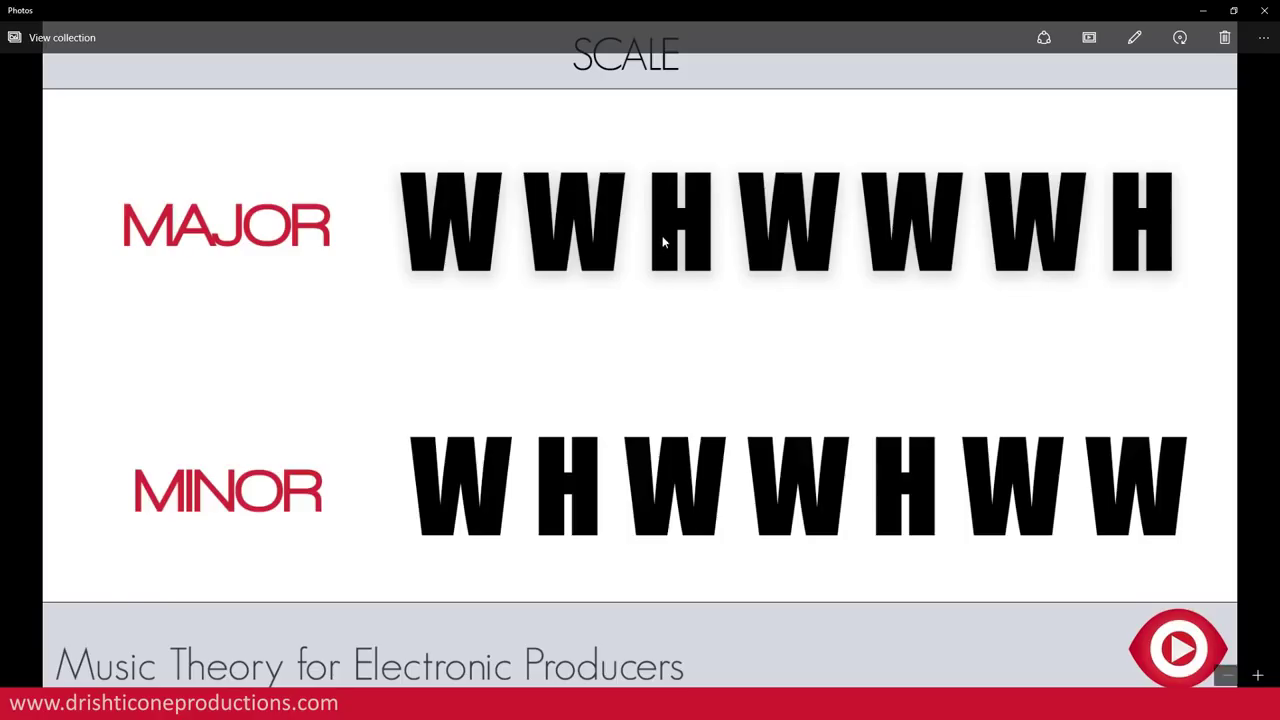
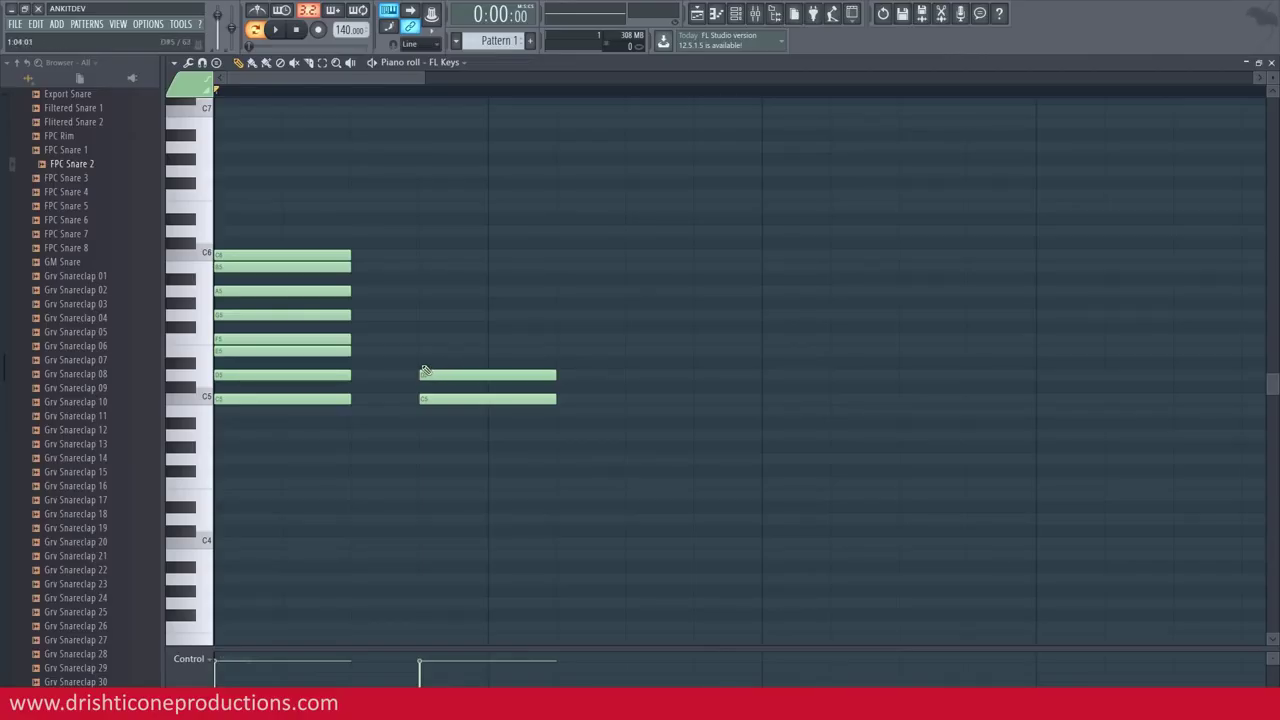
Step: Add E5, F5, G5 and A5 above the D5 note at 1:04 to continue the C major scale
{"action": "left_click", "coordinate": [422, 350]}
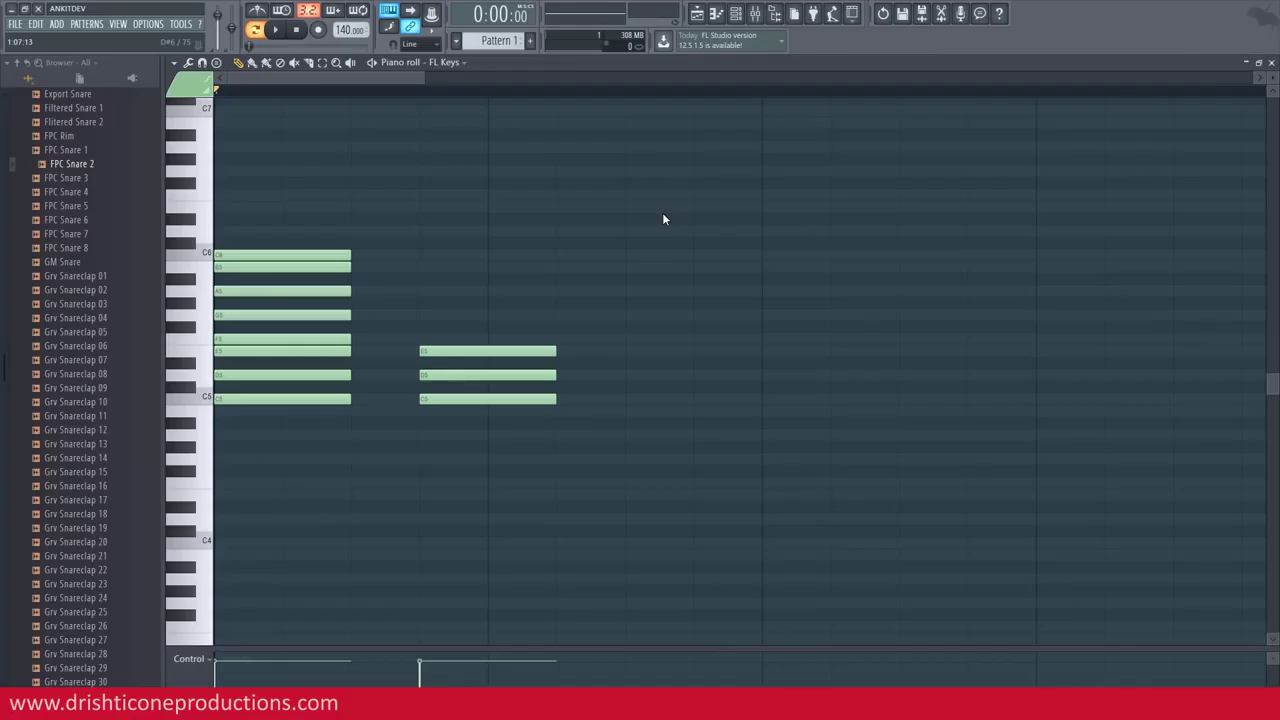
{"action": "left_click", "coordinate": [424, 340]}
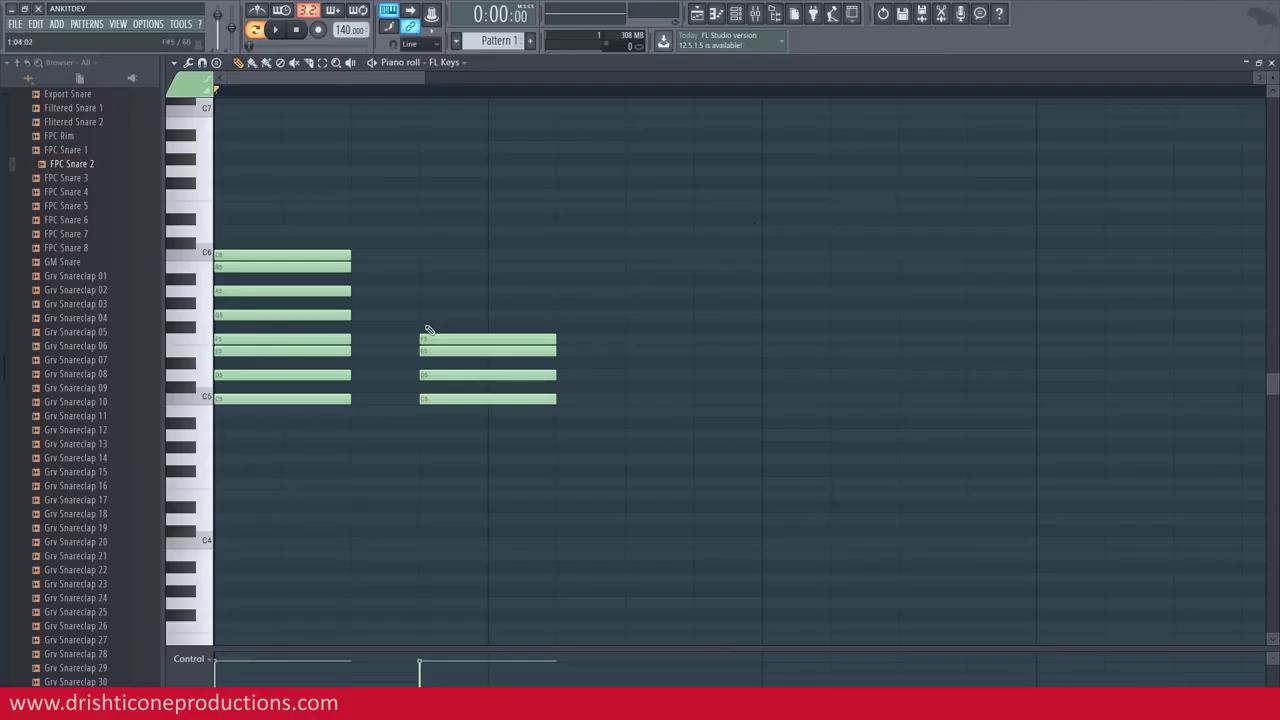
{"action": "left_click", "coordinate": [424, 318]}
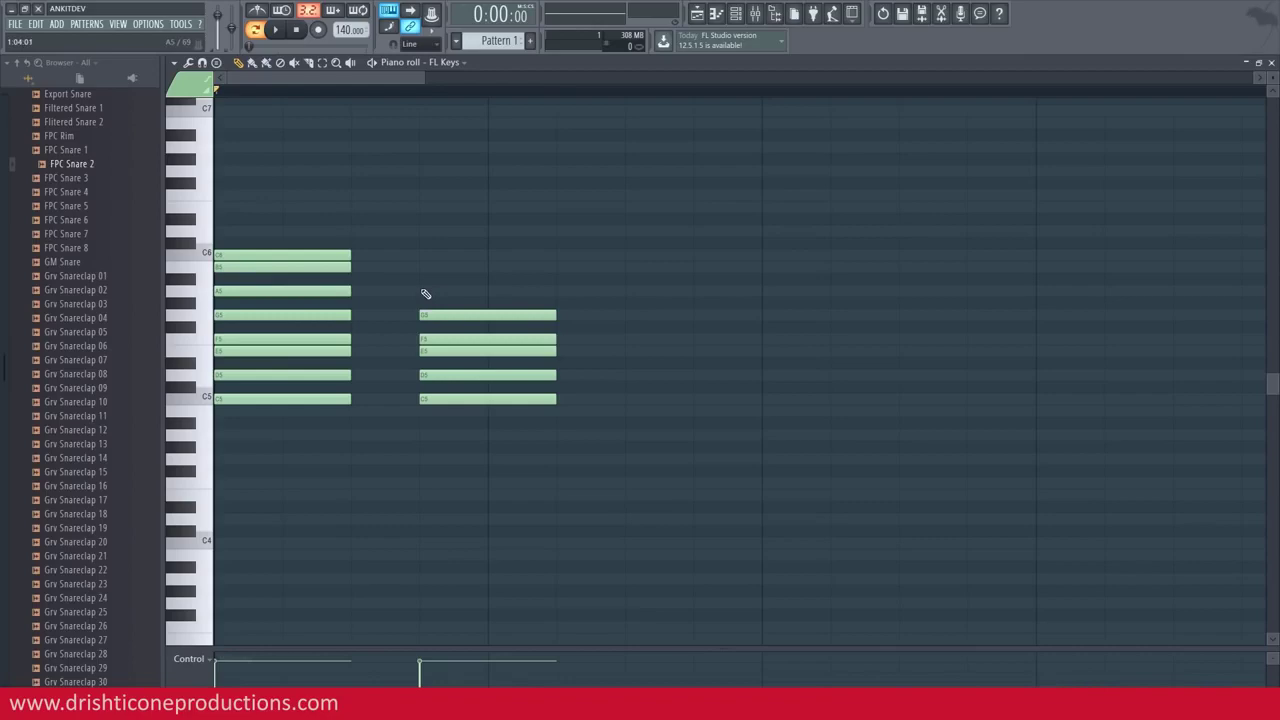
{"action": "left_click", "coordinate": [422, 291]}
Step: Check the major pattern in Photos and complete the C major scale at 1:04 with B5 and C6
{"action": "key", "text": "alt+Tab"}
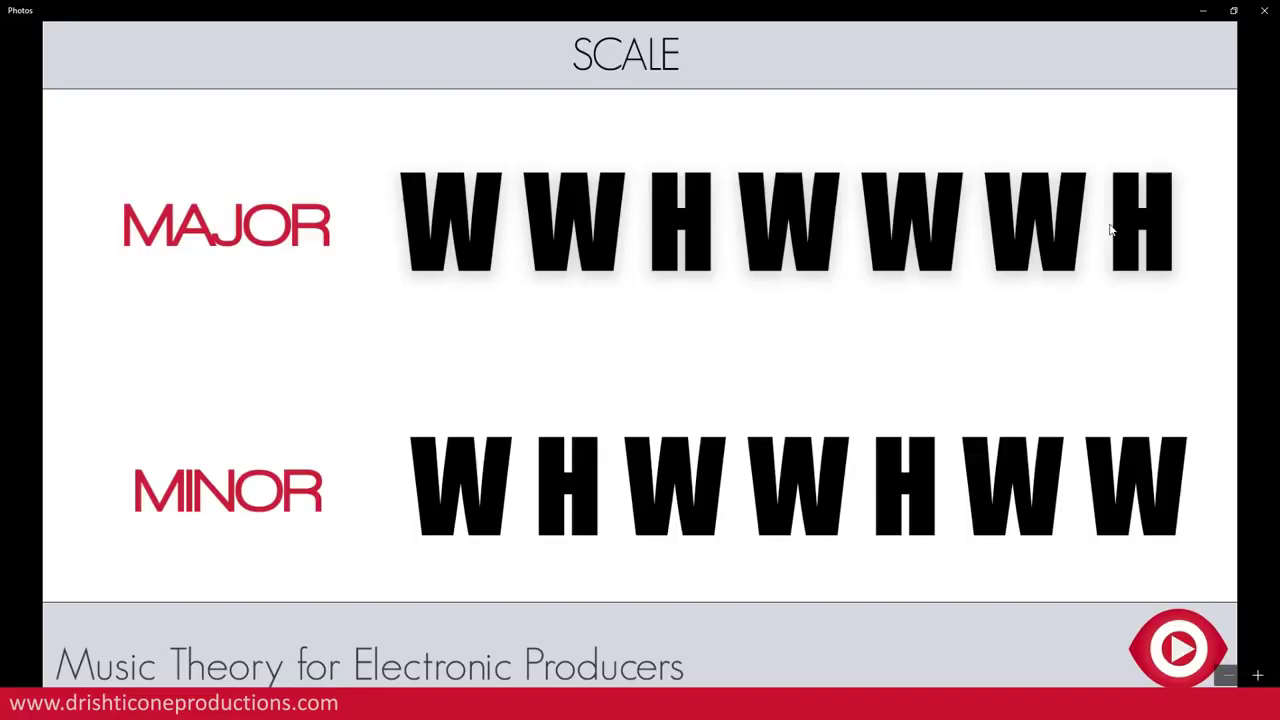
{"action": "key", "text": "alt+Tab"}
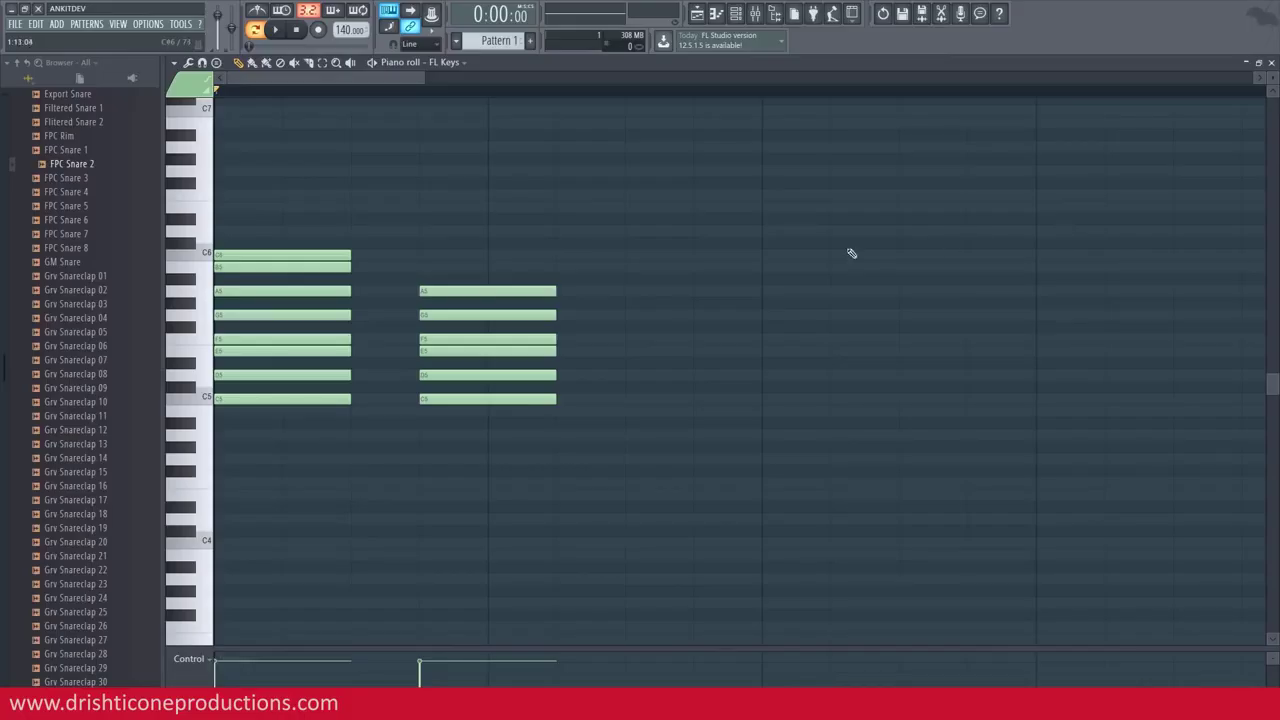
{"action": "left_click", "coordinate": [423, 266]}
{"action": "key", "text": "alt+Tab"}
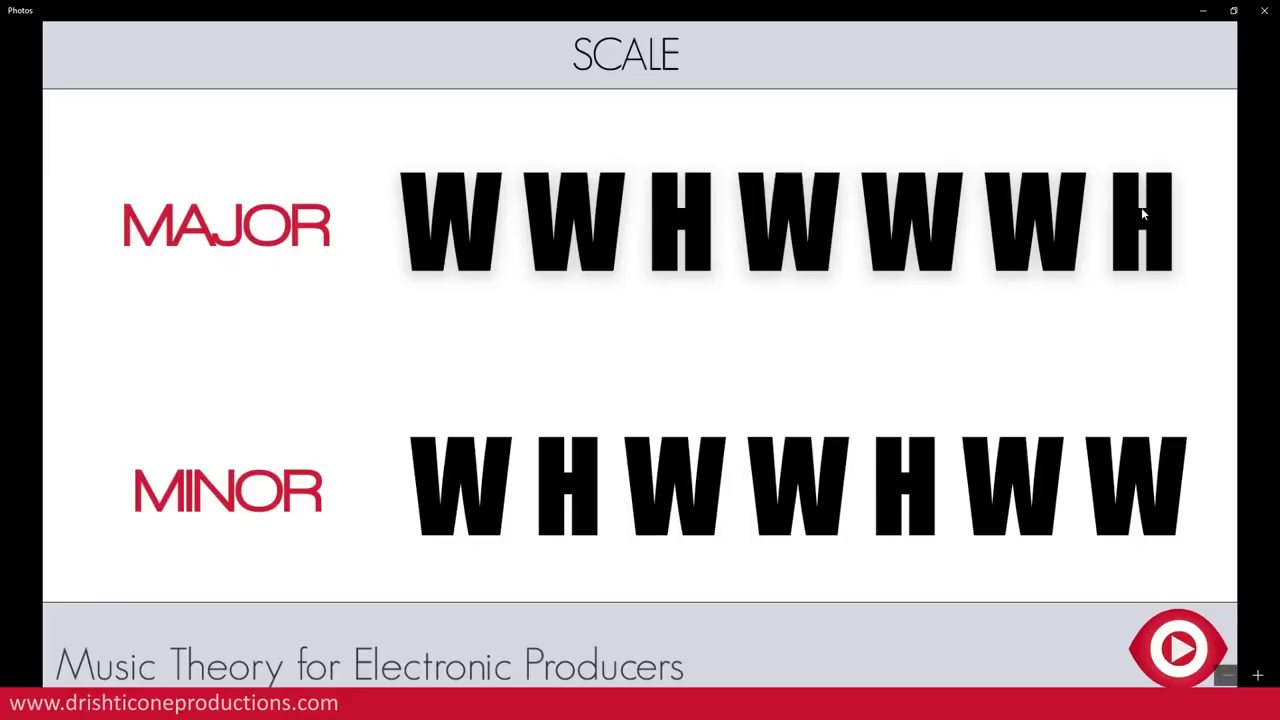
{"action": "key", "text": "alt+Tab"}
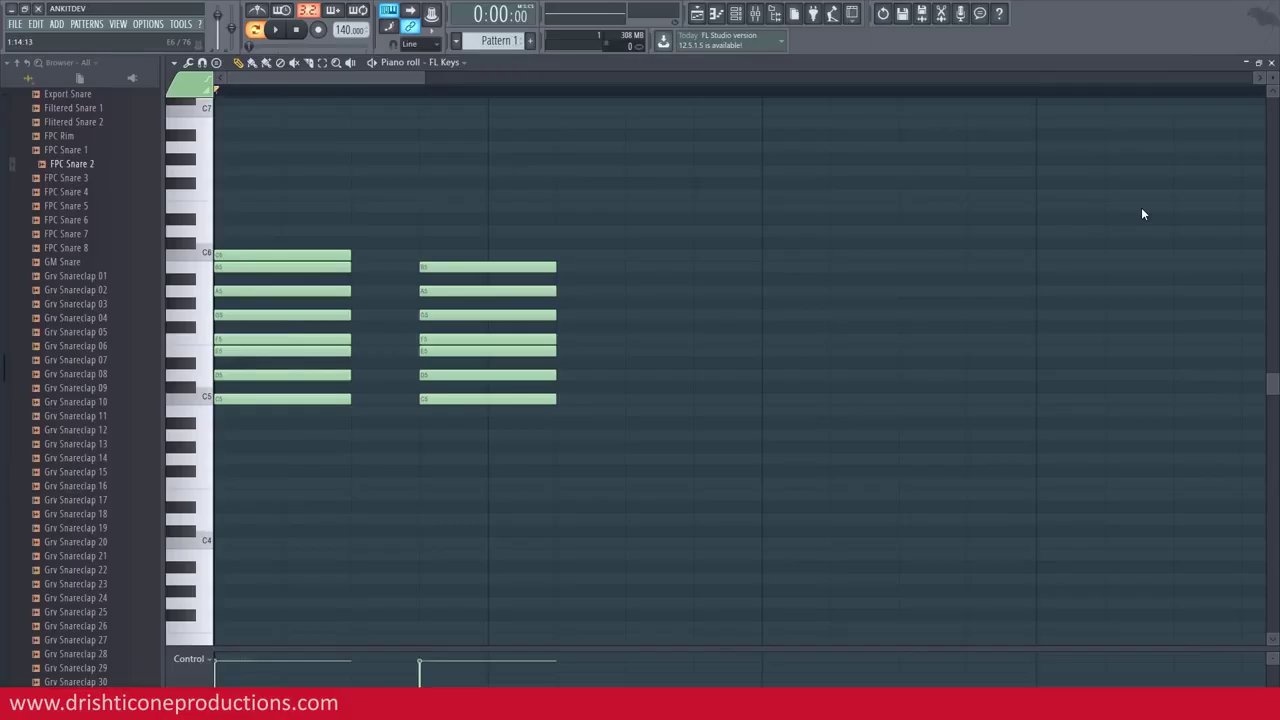
{"action": "left_click", "coordinate": [423, 256]}
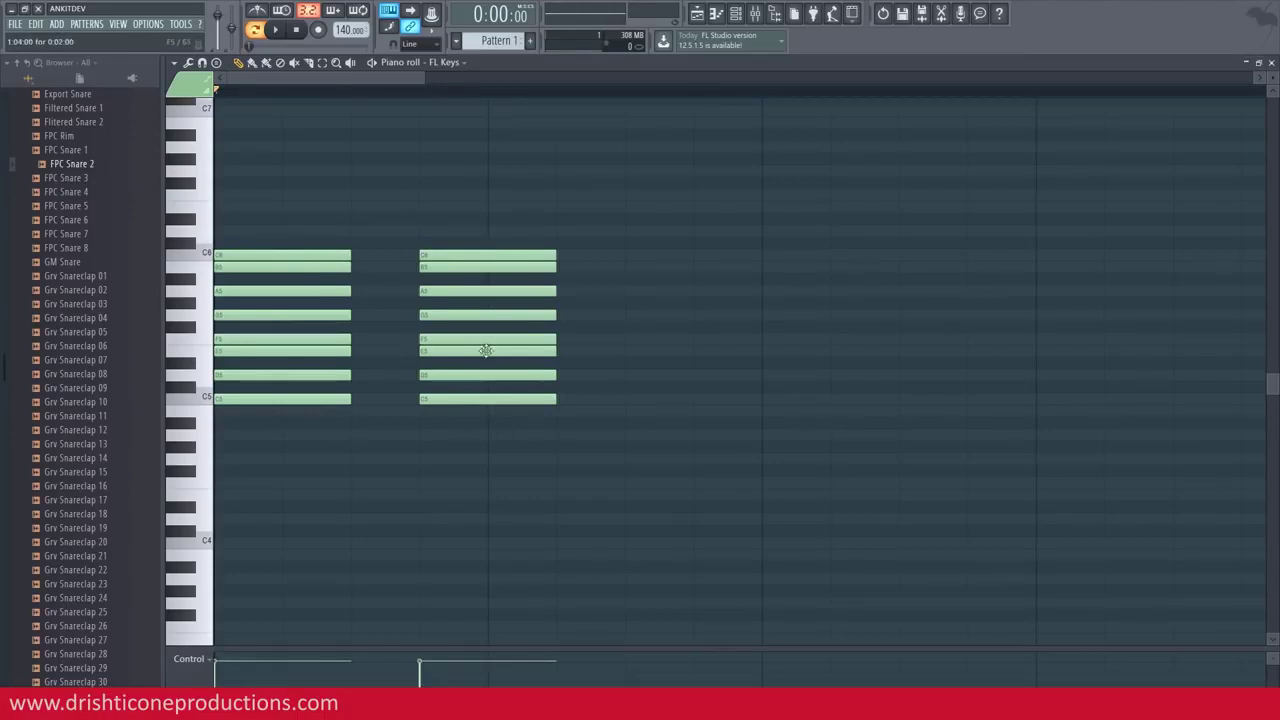
Step: Stagger the second scale's notes into an ascending run, one step apart from D5 at 1:05 up to C6 at 1:11
{"action": "left_click_drag", "start_coordinate": [451, 375], "coordinate": [652, 355]}
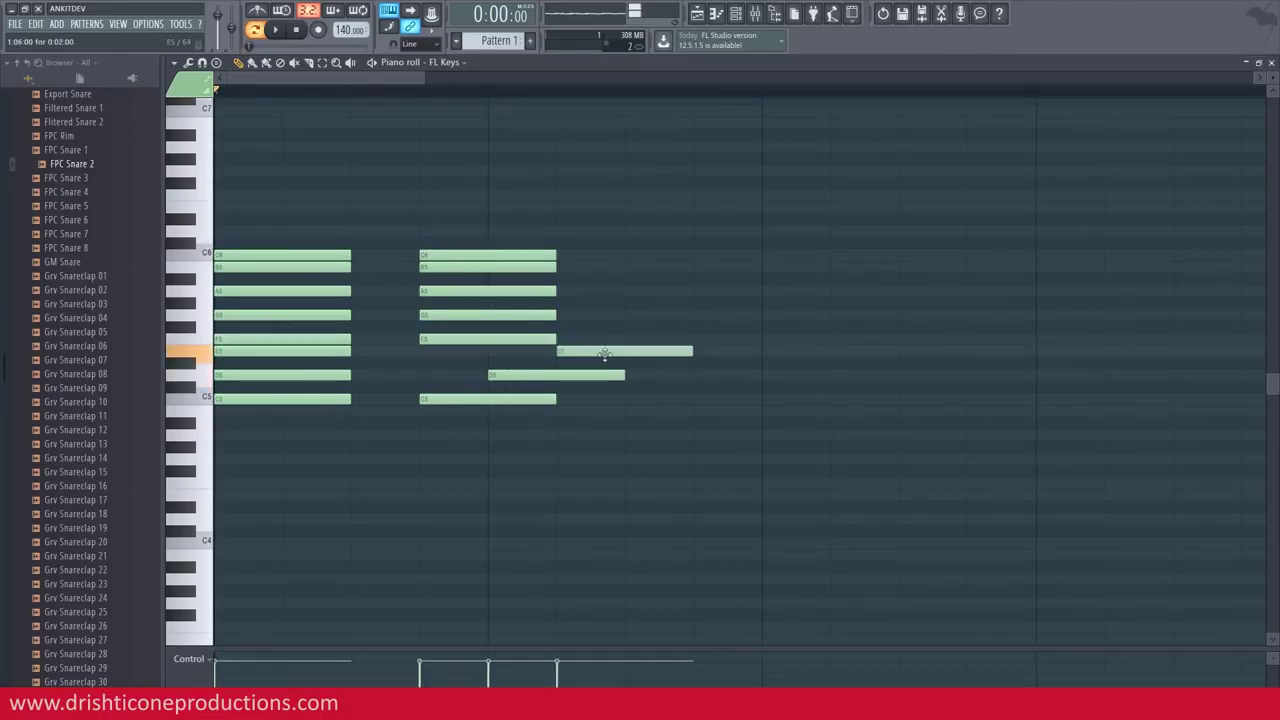
{"action": "left_click_drag", "start_coordinate": [514, 338], "coordinate": [720, 338]}
{"action": "left_click_drag", "start_coordinate": [471, 315], "coordinate": [746, 318]}
{"action": "left_click_drag", "start_coordinate": [526, 291], "coordinate": [880, 291]}
{"action": "left_click_drag", "start_coordinate": [508, 268], "coordinate": [969, 256]}
Step: Play the ascending scale from 1:04, stop playback, and erase all of its notes
{"action": "left_click", "coordinate": [422, 91]}
{"action": "key", "text": "space"}
{"action": "key", "text": "space"}
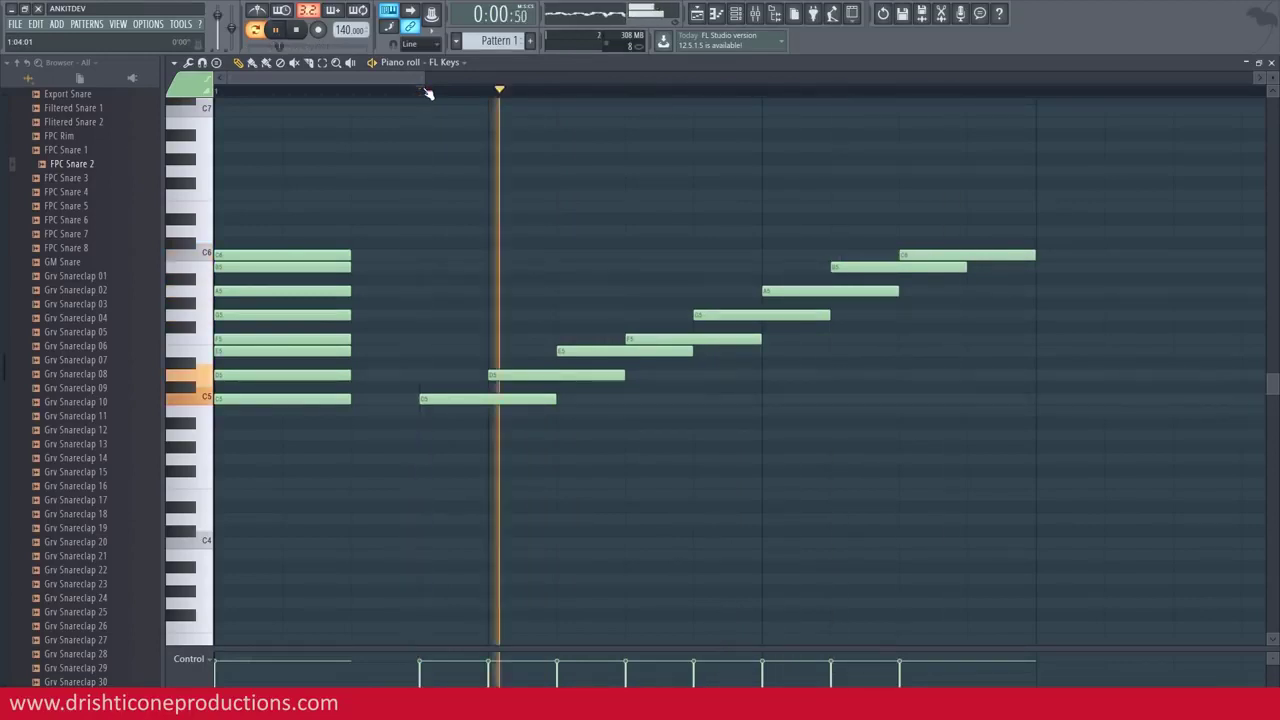
{"action": "key", "text": "space"}
{"action": "left_click_drag", "start_coordinate": [969, 232], "coordinate": [541, 405]}
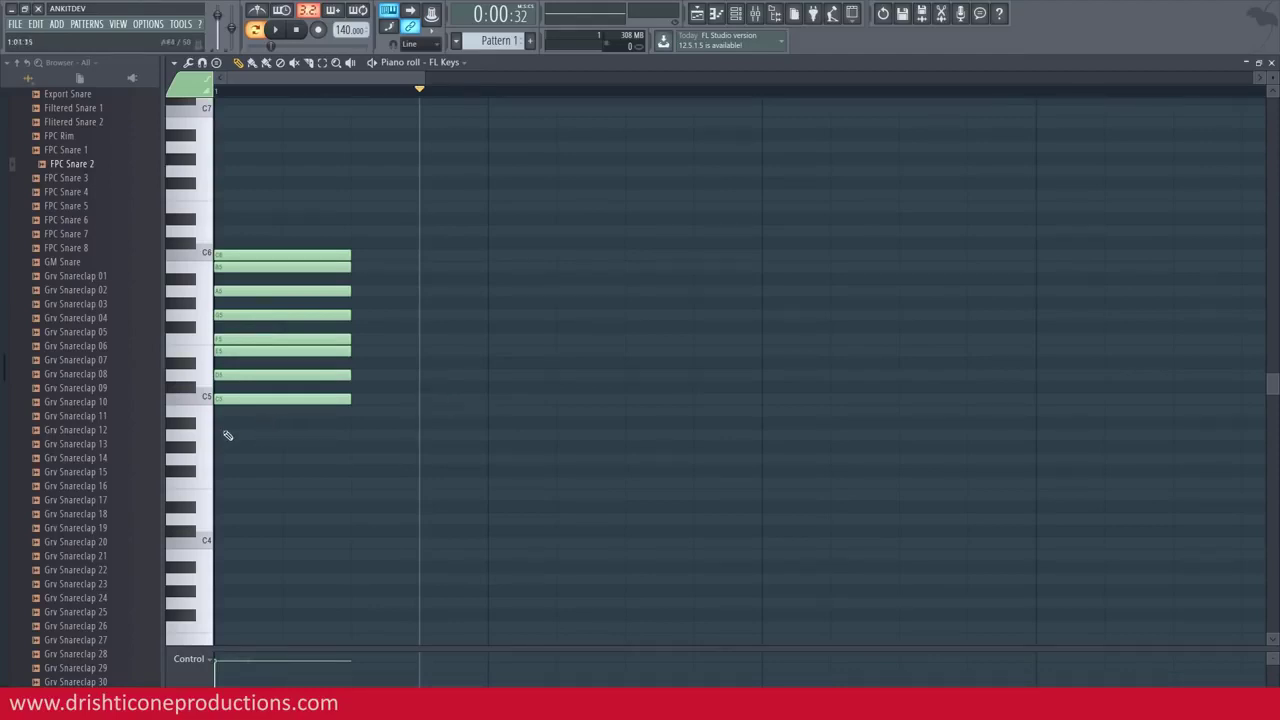
Step: Build the A# major scale at 1:04 with A#4, C5, D5, D#5, F5, G5, A5 and A#5, and erase it
{"action": "mouse_move", "coordinate": [423, 427]}
{"action": "left_mouse_down"}
{"action": "mouse_move", "coordinate": [434, 449]}
{"action": "mouse_move", "coordinate": [449, 414]}
{"action": "left_mouse_up"}
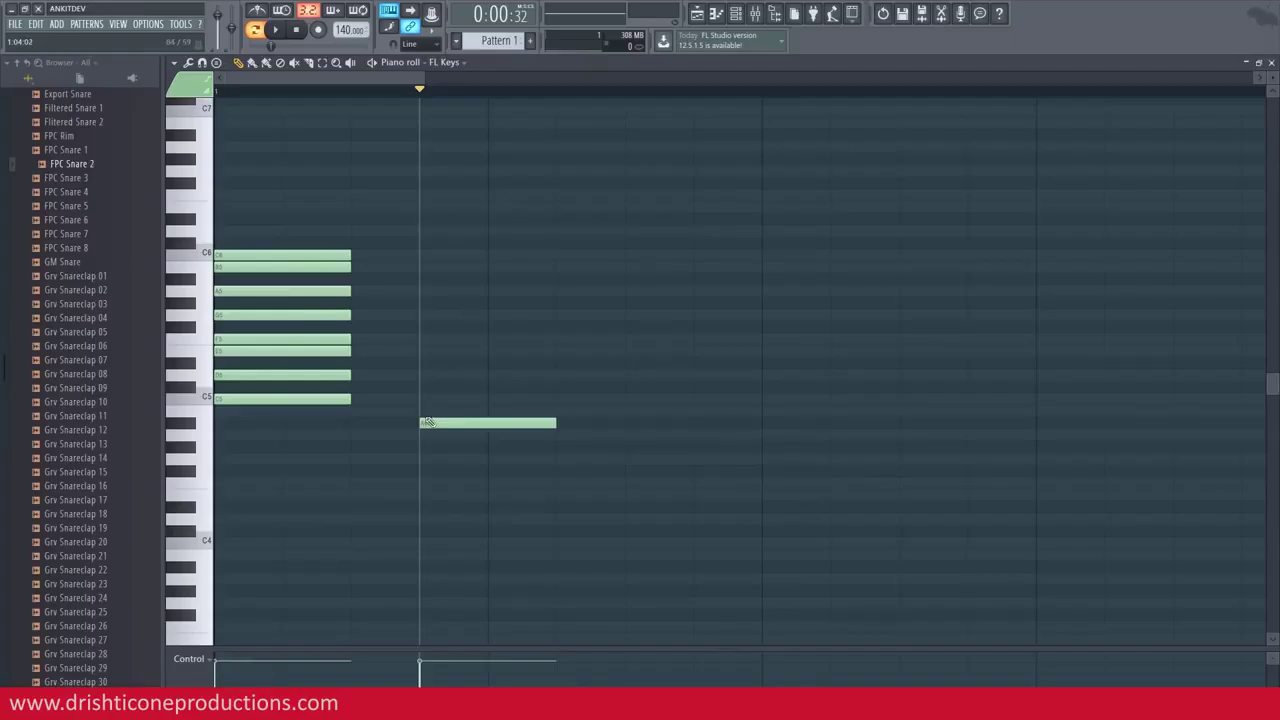
{"action": "left_click", "coordinate": [428, 400]}
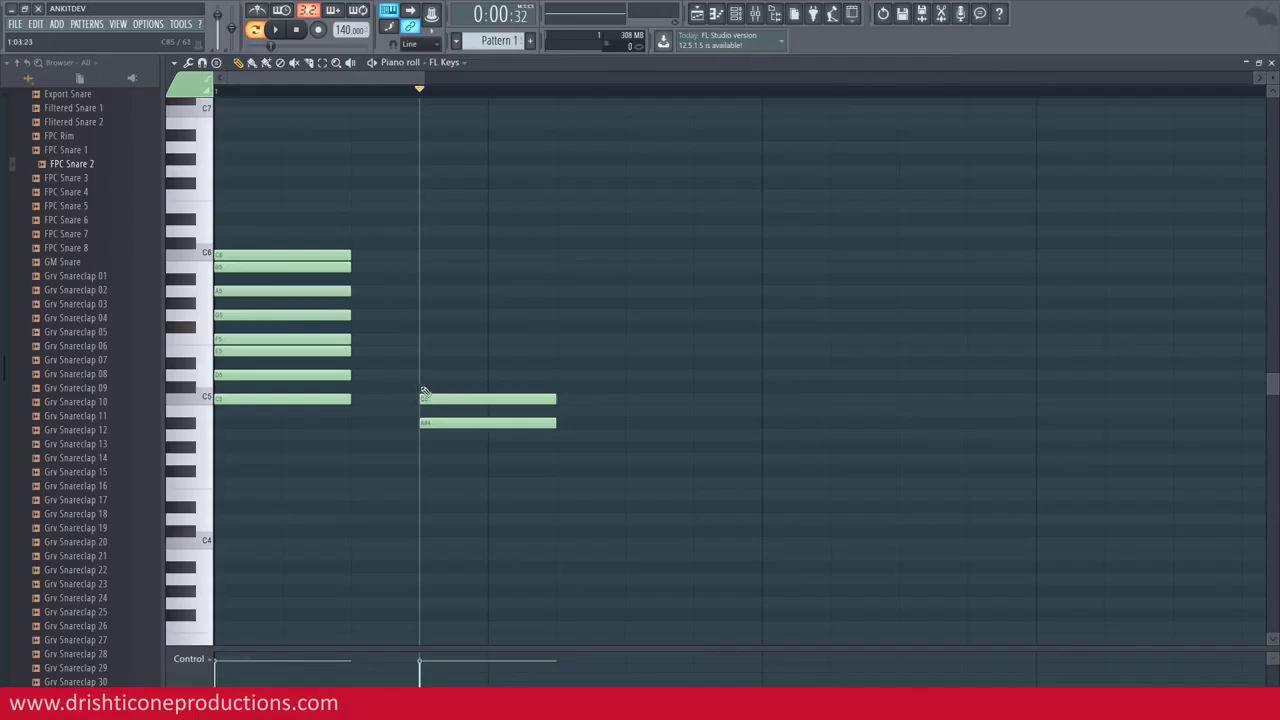
{"action": "left_click", "coordinate": [422, 376]}
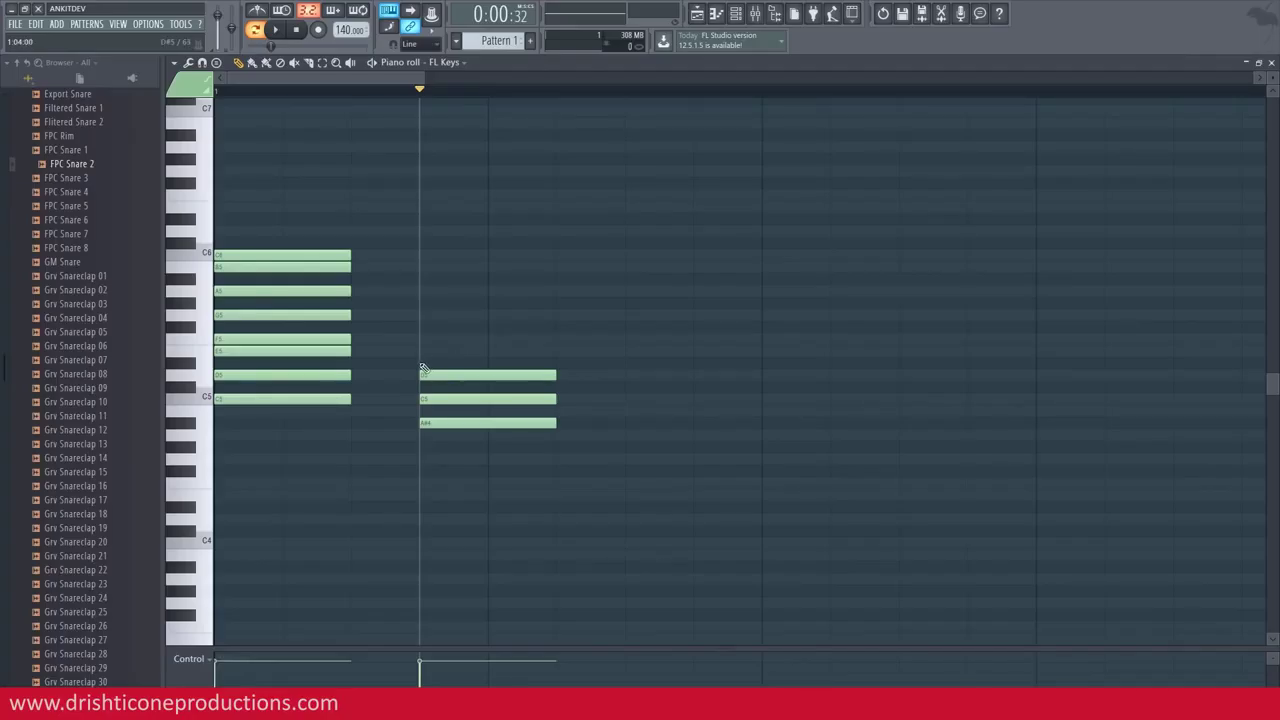
{"action": "left_click", "coordinate": [424, 364]}
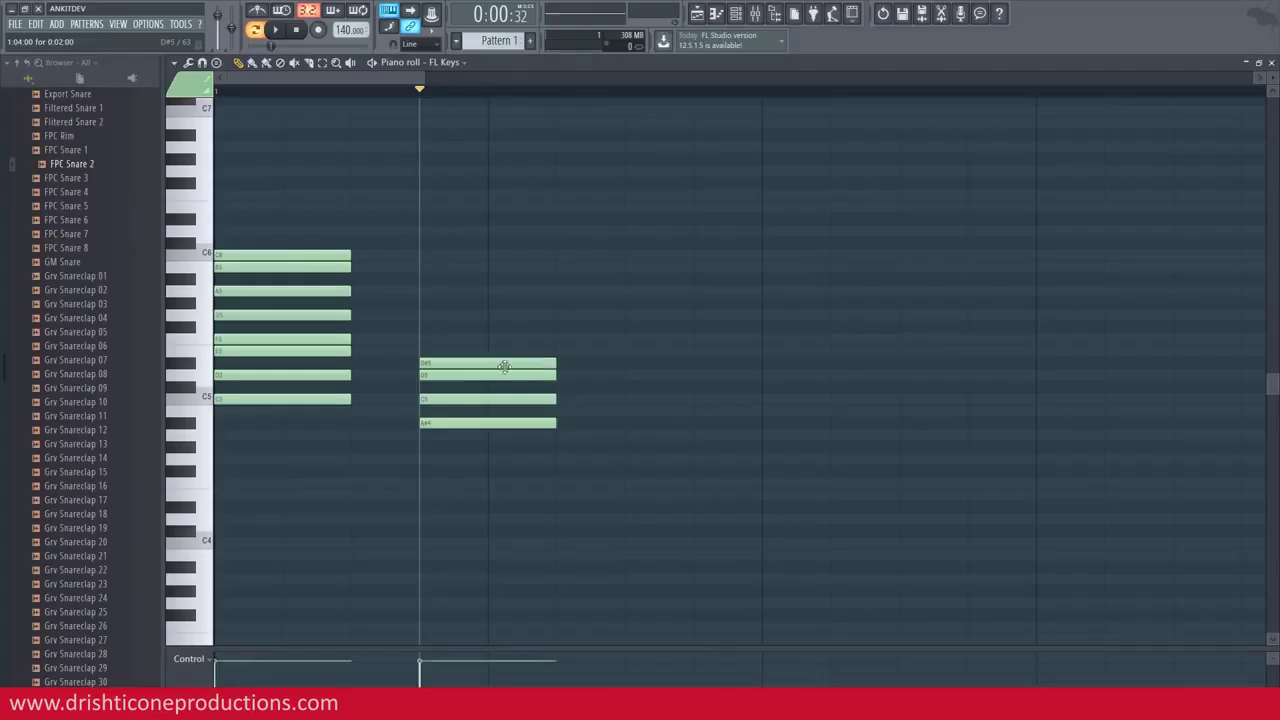
{"action": "left_click", "coordinate": [425, 340]}
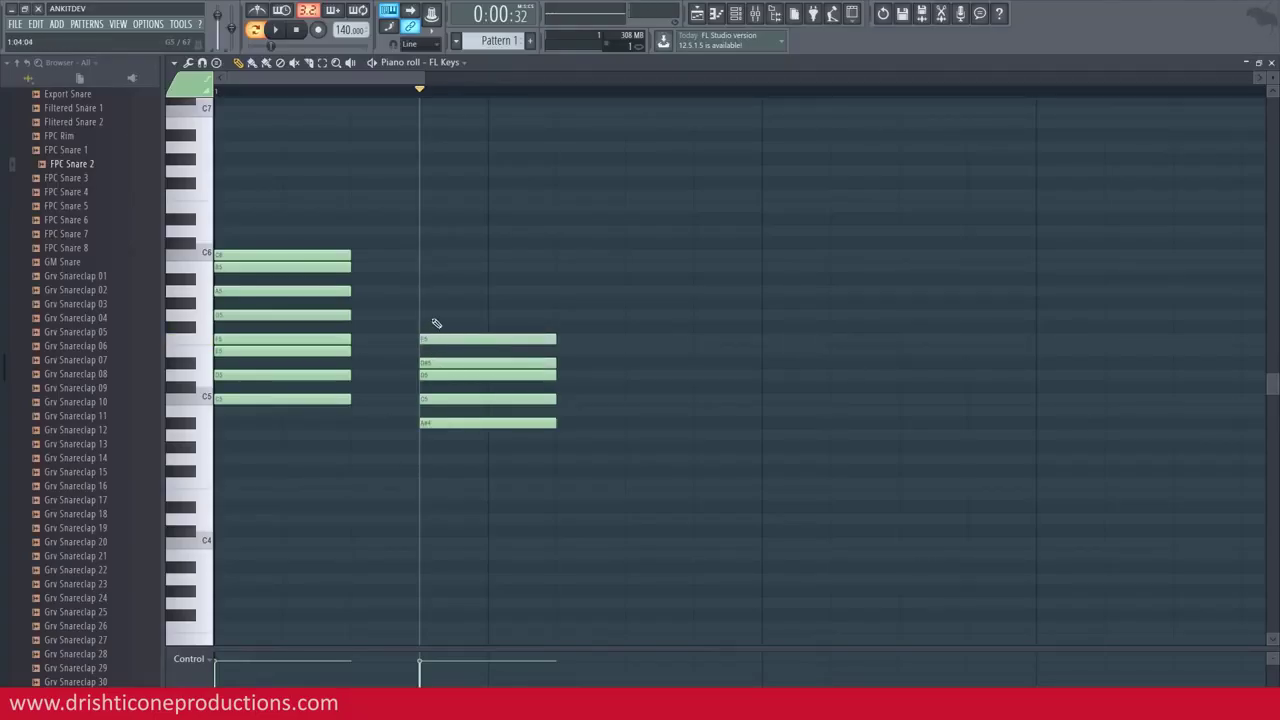
{"action": "left_click", "coordinate": [424, 316]}
{"action": "left_click", "coordinate": [424, 291]}
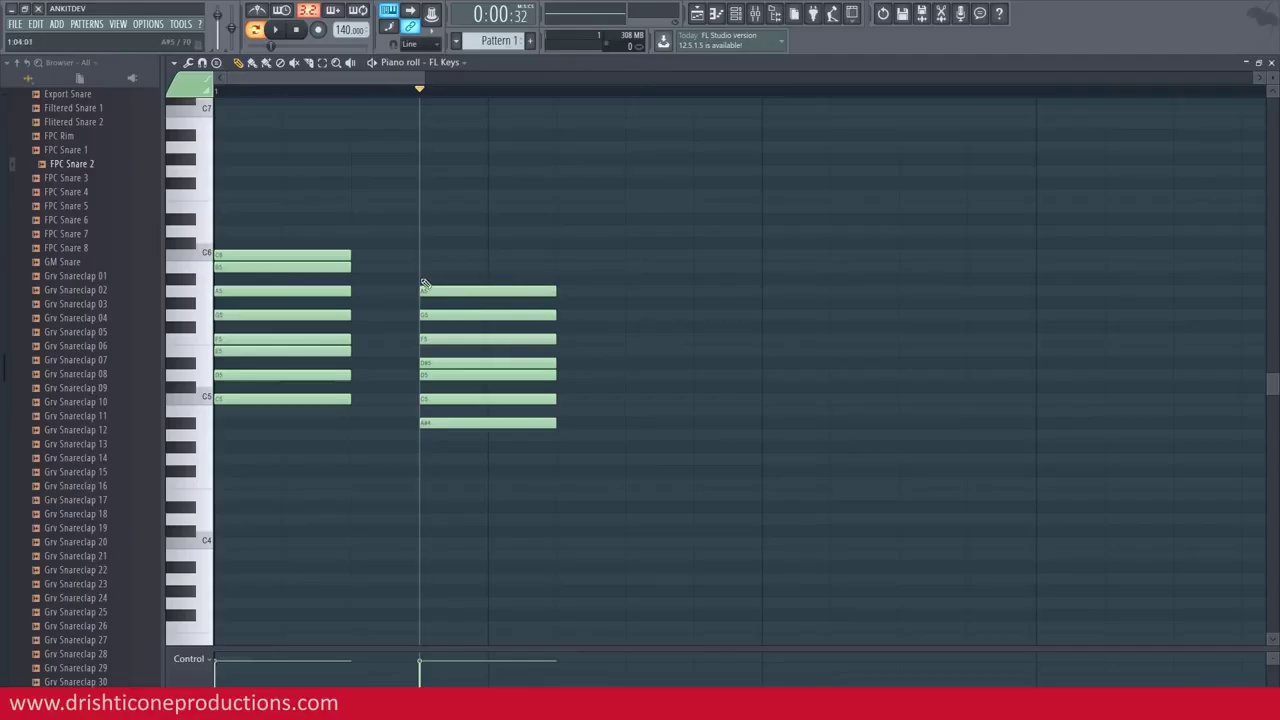
{"action": "left_click", "coordinate": [424, 279]}
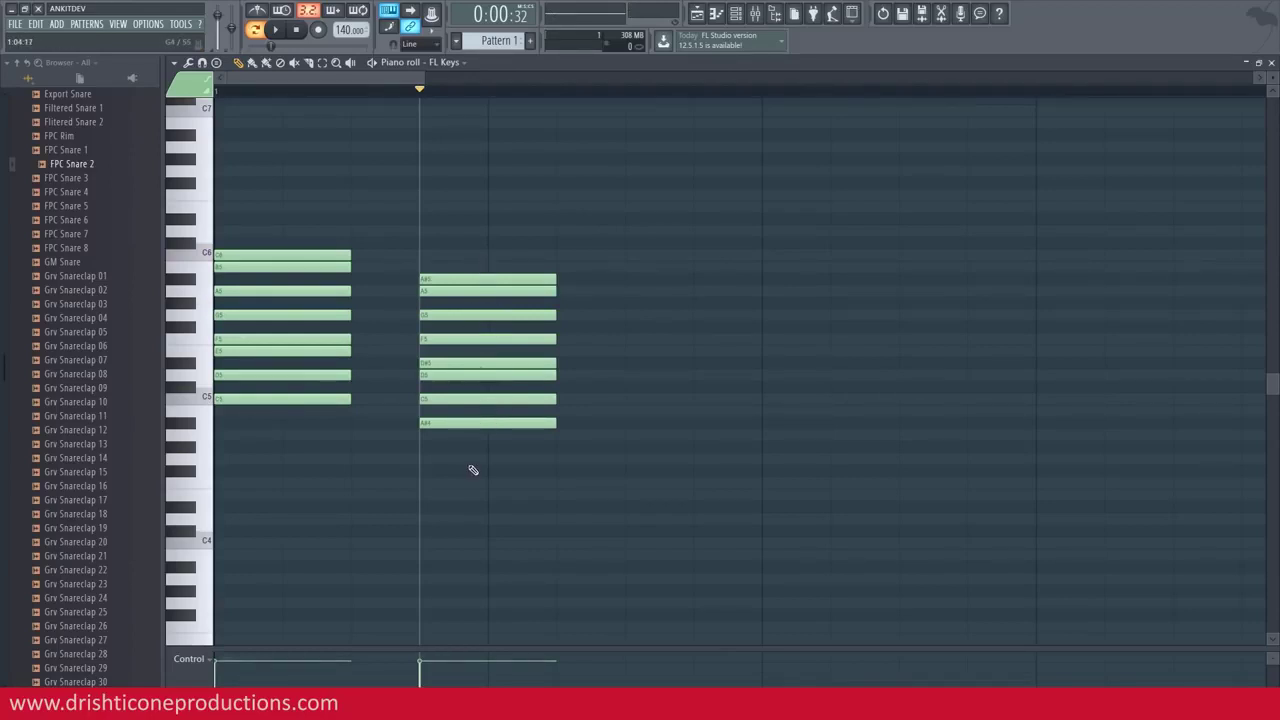
{"action": "left_click_drag", "start_coordinate": [466, 222], "coordinate": [482, 467]}
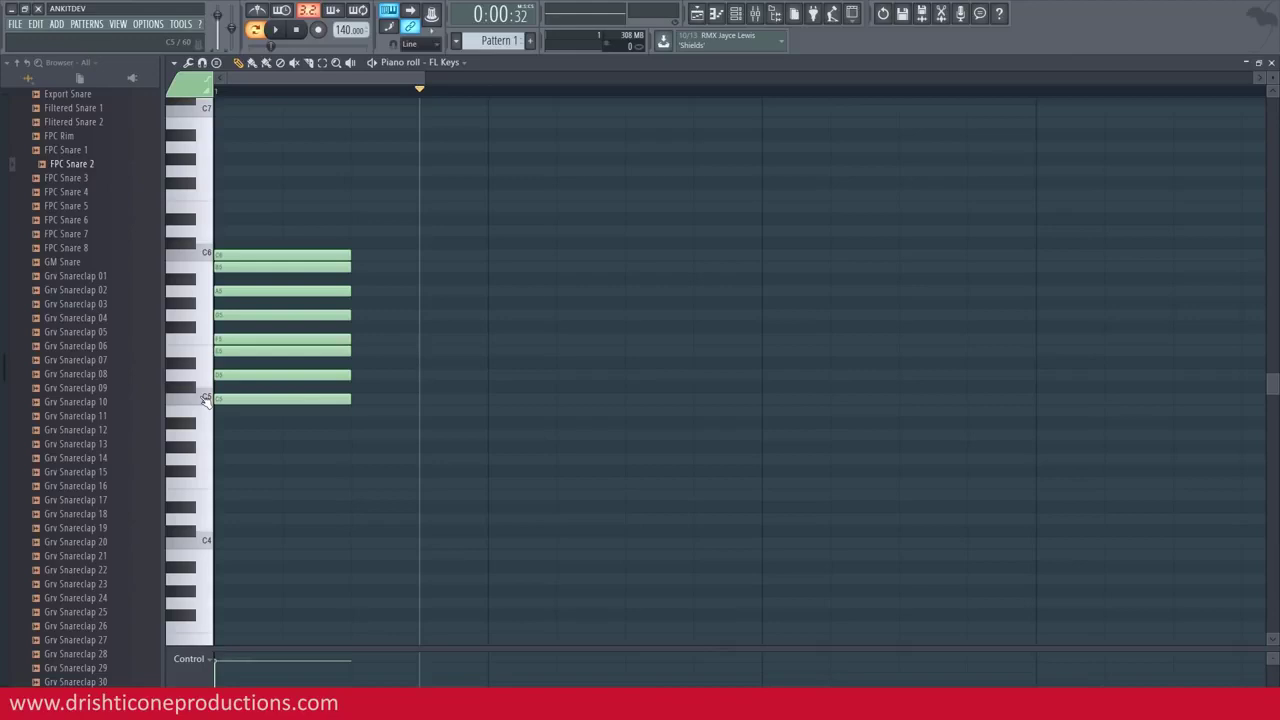
Step: Sound C5 on the piano keys and play the C major scale up and back down live
{"action": "left_click", "coordinate": [206, 399]}
{"action": "key", "text": "z"}
{"action": "key", "text": "x"}
{"action": "key", "text": "c"}
{"action": "key", "text": "v"}
{"action": "key", "text": "b"}
{"action": "key", "text": "comma"}
{"action": "key", "text": "m"}
{"action": "key", "text": "n"}
{"action": "key", "text": "b"}
{"action": "key", "text": "v"}
{"action": "key", "text": "c"}
{"action": "key", "text": "x"}
{"action": "key", "text": "z"}
Step: Sound A5 and build the A minor scale at 1:05 with A5, B5, C6, D6, E6, F6, G6 and A6
{"action": "key", "text": "n"}
{"action": "left_click", "coordinate": [491, 291]}
{"action": "left_click", "coordinate": [491, 267]}
{"action": "left_click", "coordinate": [491, 255]}
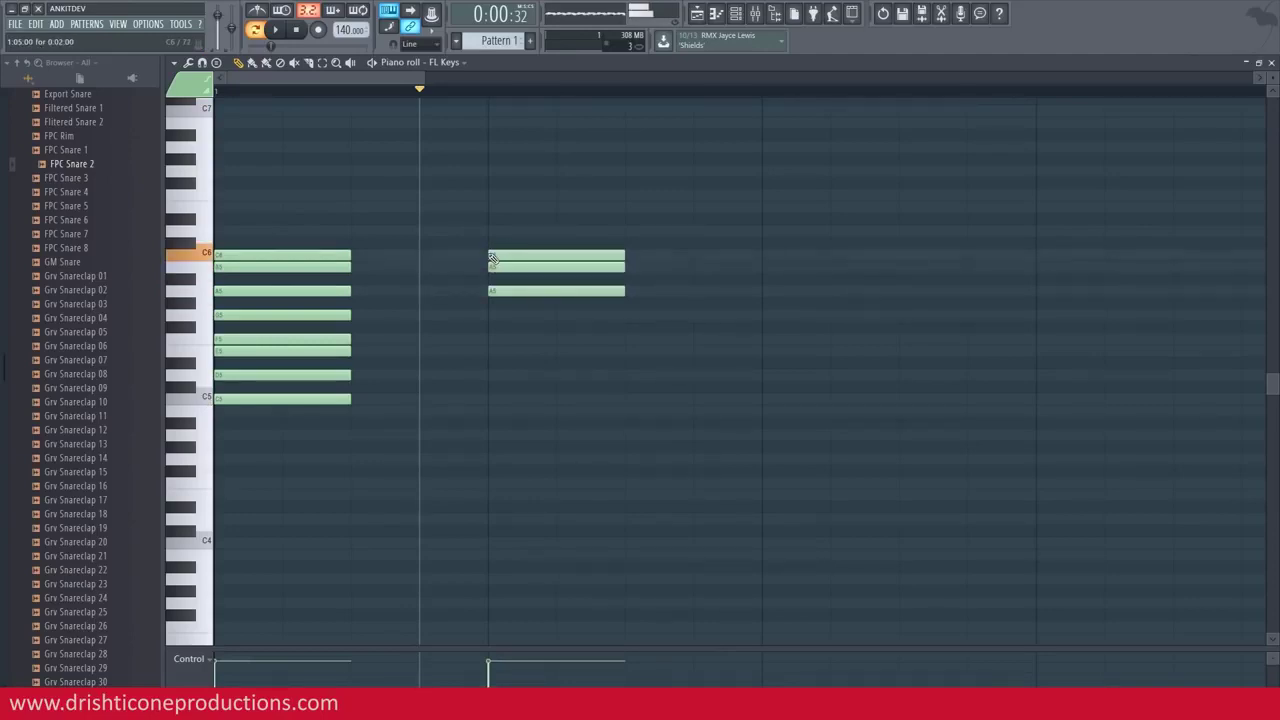
{"action": "left_click", "coordinate": [491, 231]}
{"action": "left_click", "coordinate": [491, 207]}
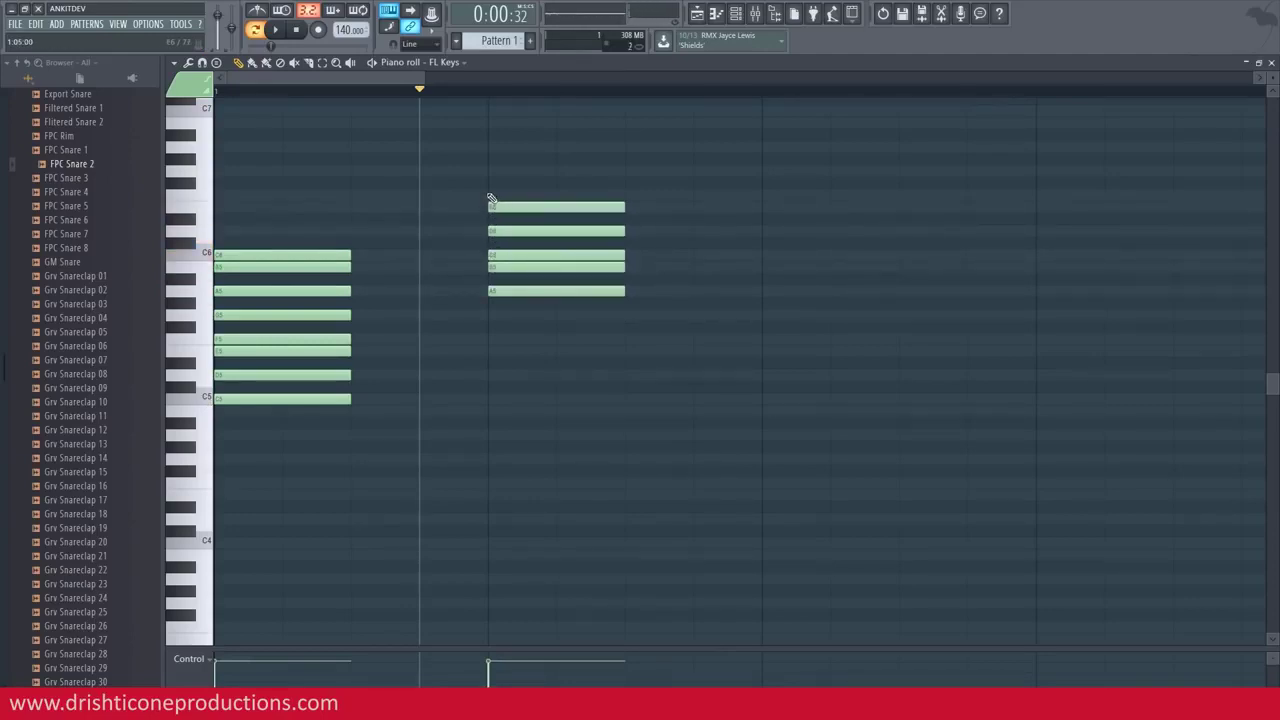
{"action": "left_click", "coordinate": [492, 195]}
{"action": "left_click", "coordinate": [493, 171]}
{"action": "left_click", "coordinate": [491, 147]}
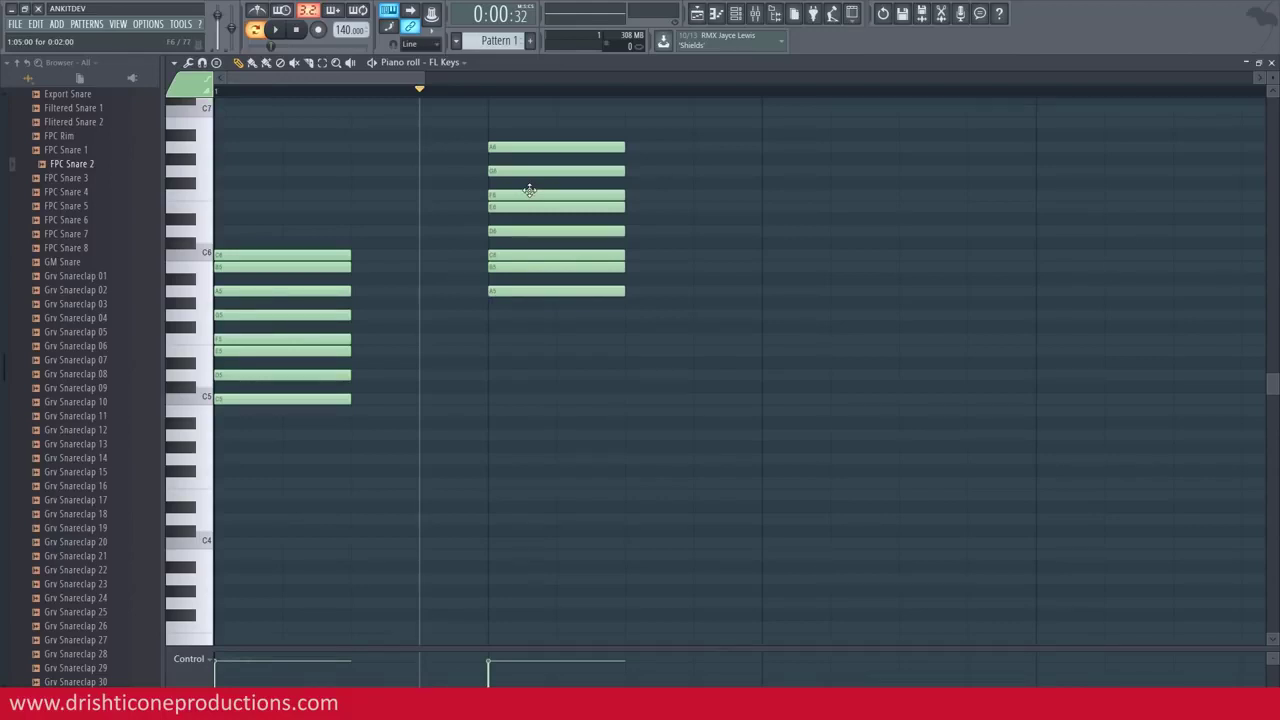
Step: Start a second A minor scale at 1:08 with A5, B5 and C6, checking each interval against the minor pattern in Photos
{"action": "key", "text": "alt+Tab"}
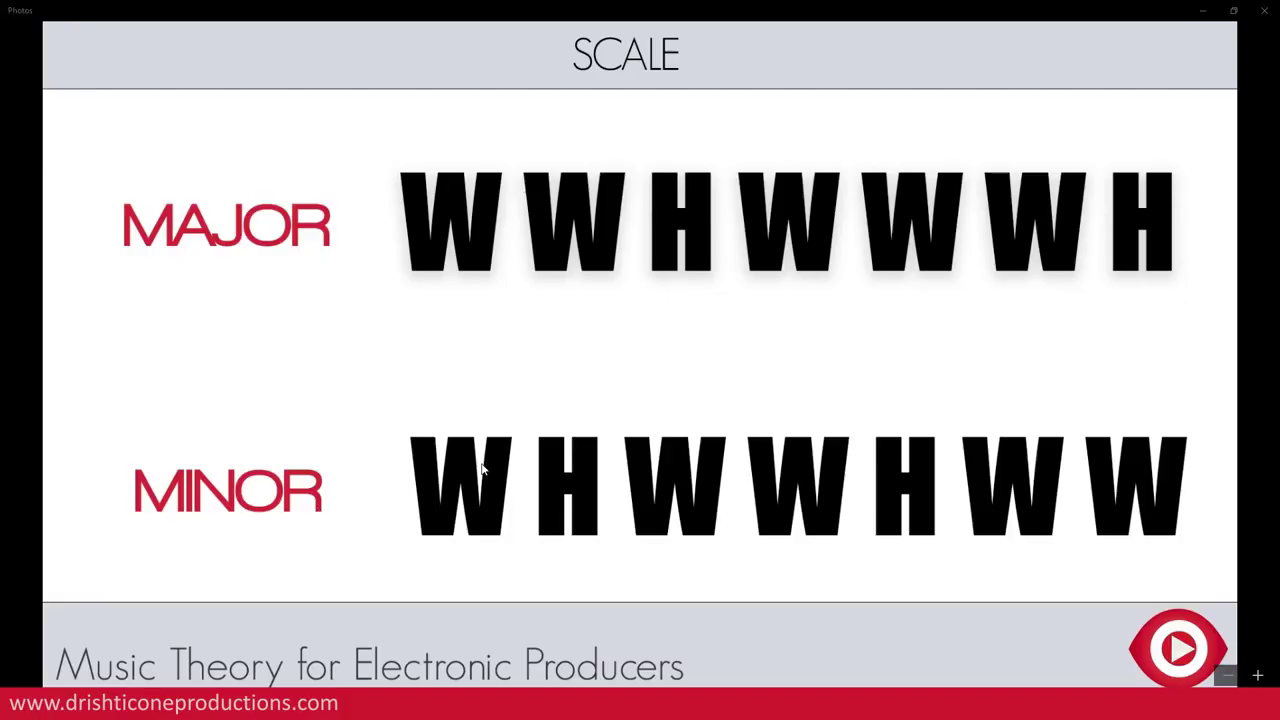
{"action": "key", "text": "alt+Tab"}
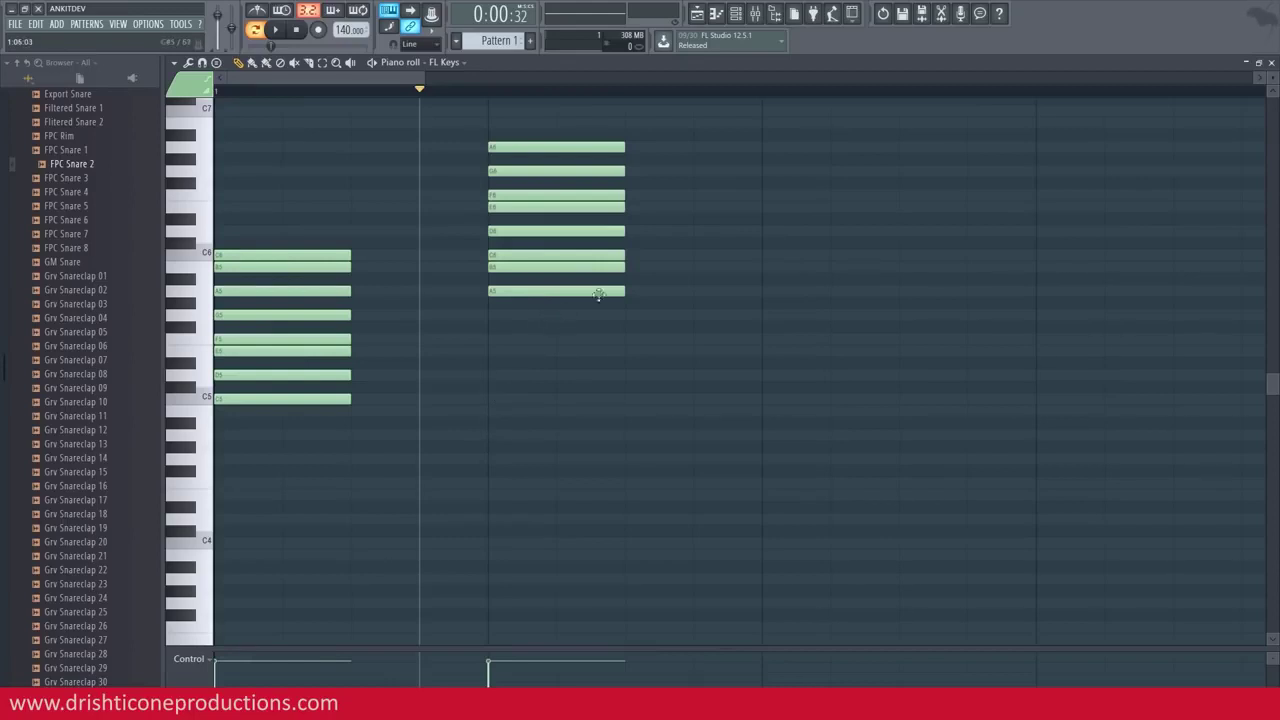
{"action": "left_click", "coordinate": [698, 292]}
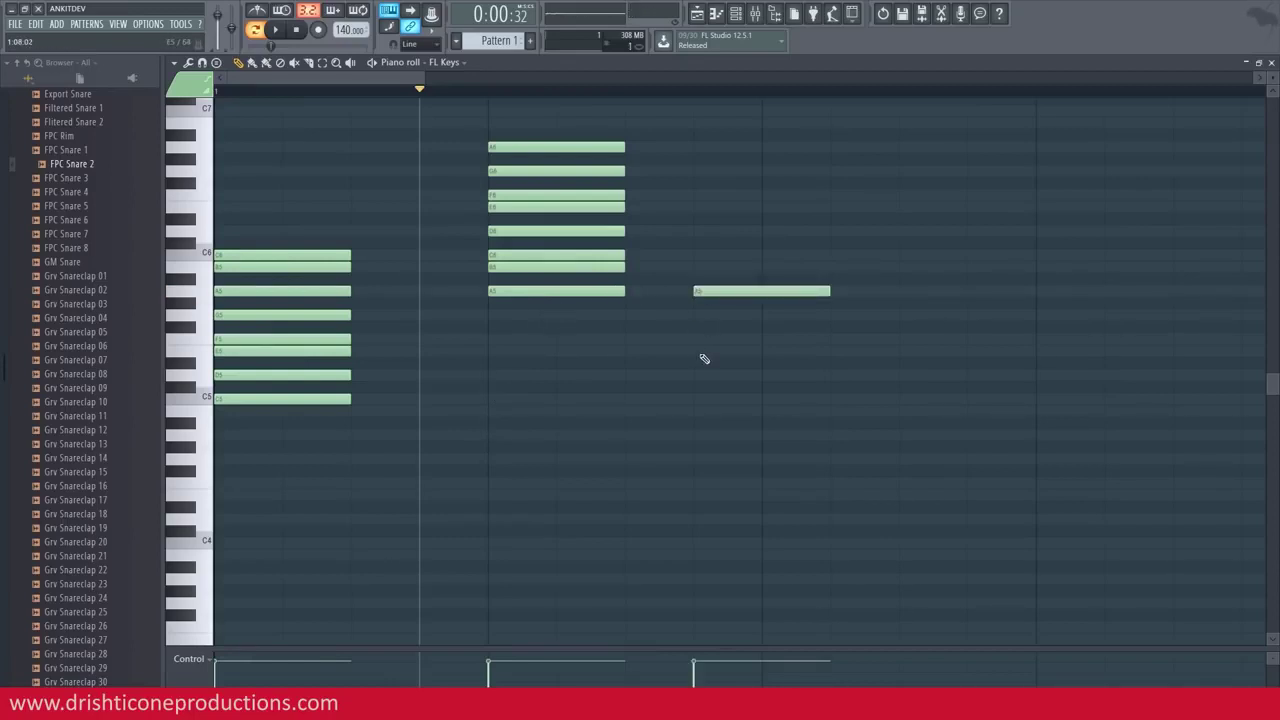
{"action": "key", "text": "alt+Tab"}
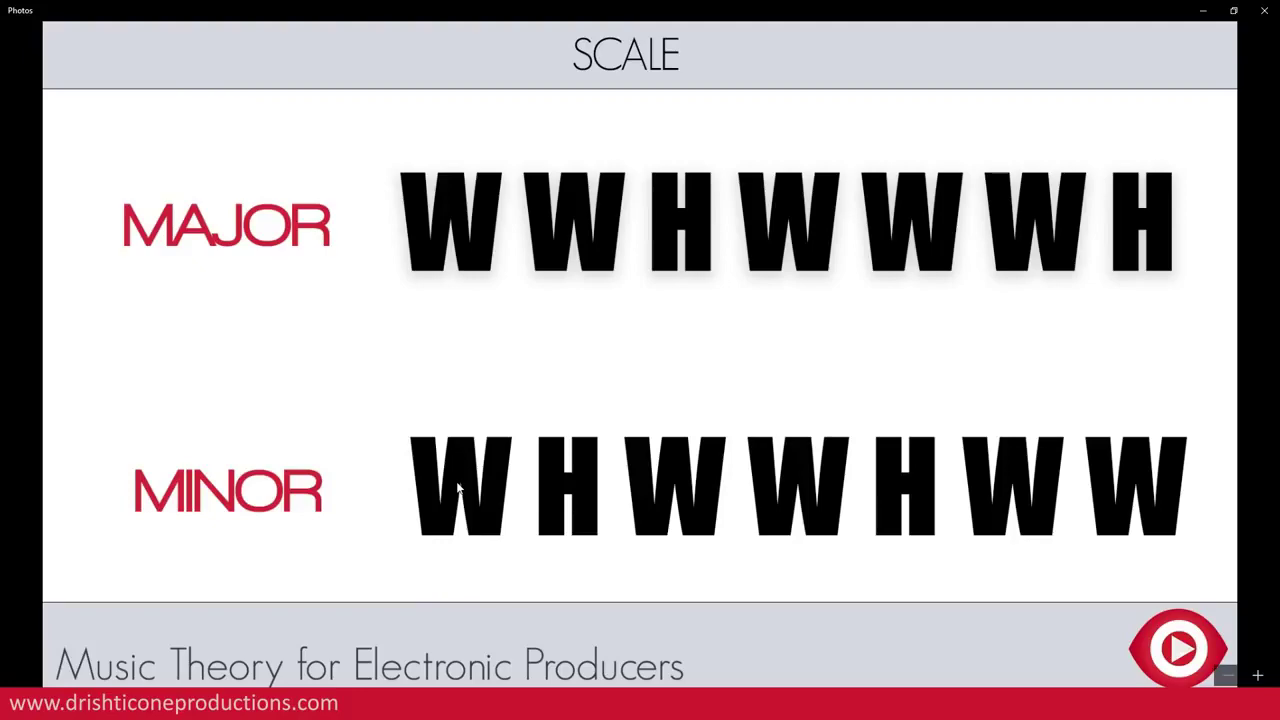
{"action": "key", "text": "alt+Tab"}
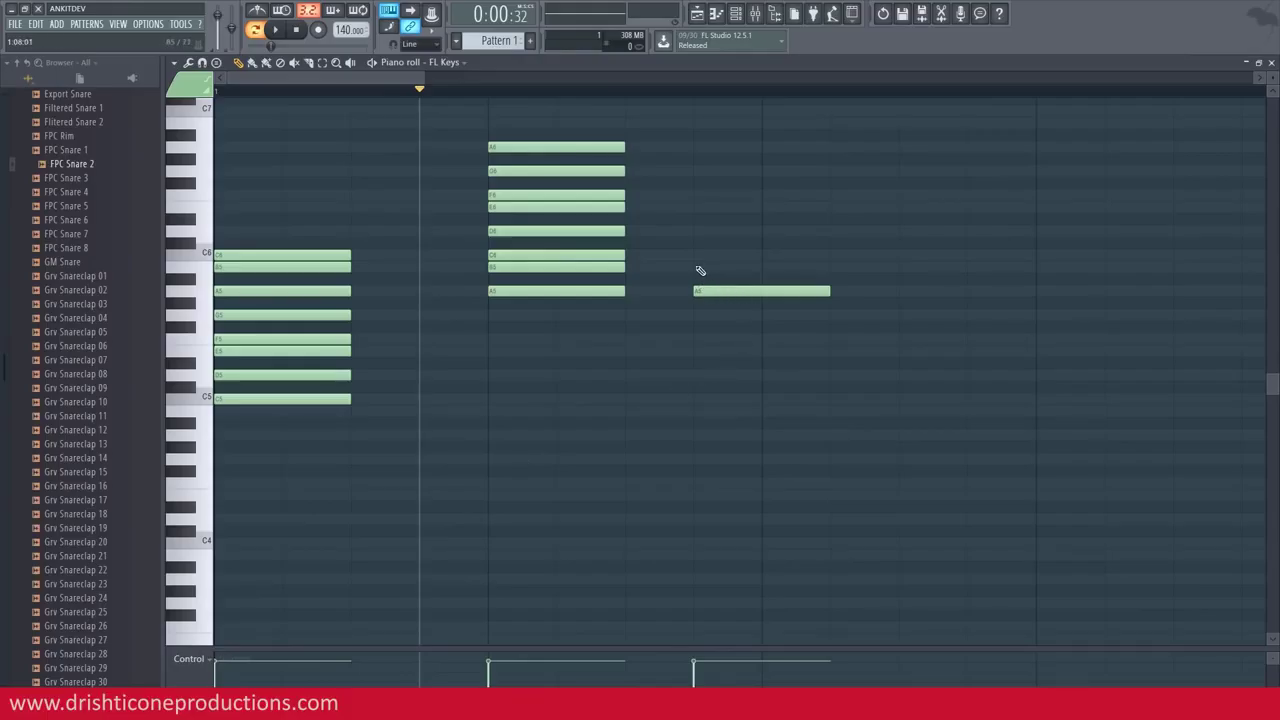
{"action": "key", "text": "alt+Tab"}
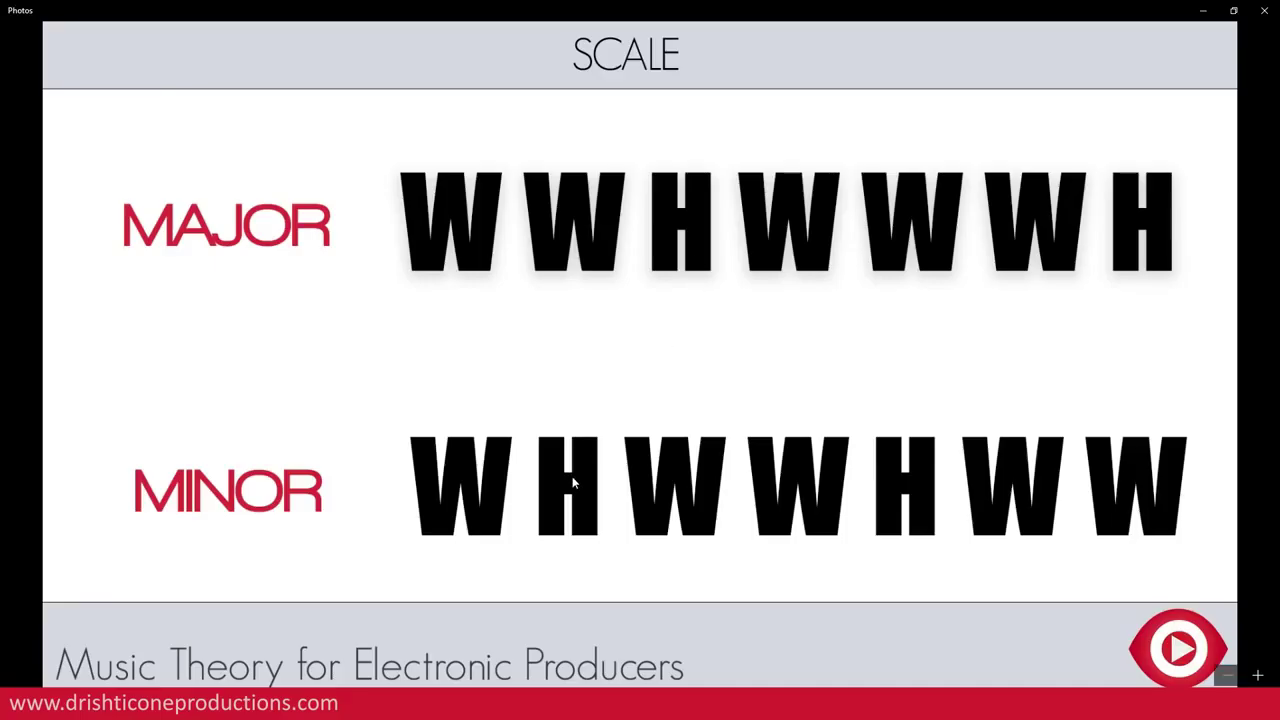
{"action": "key", "text": "alt+Tab"}
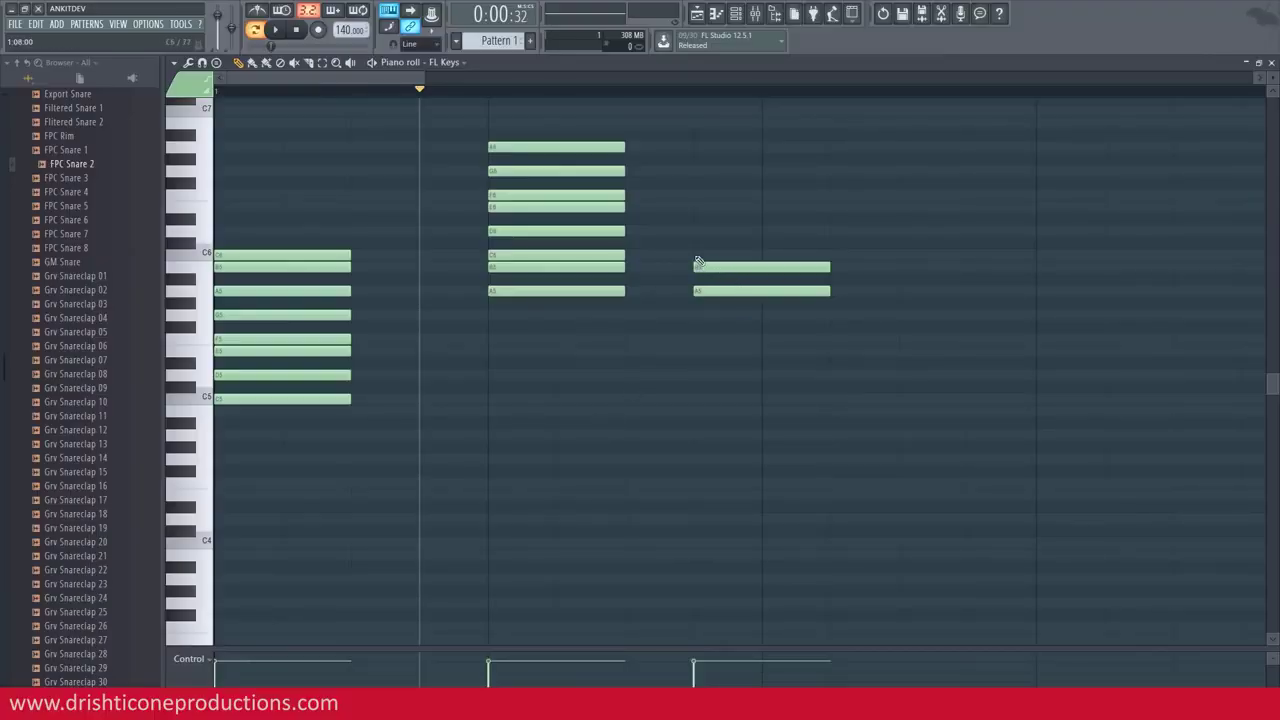
{"action": "key", "text": "alt+Tab"}
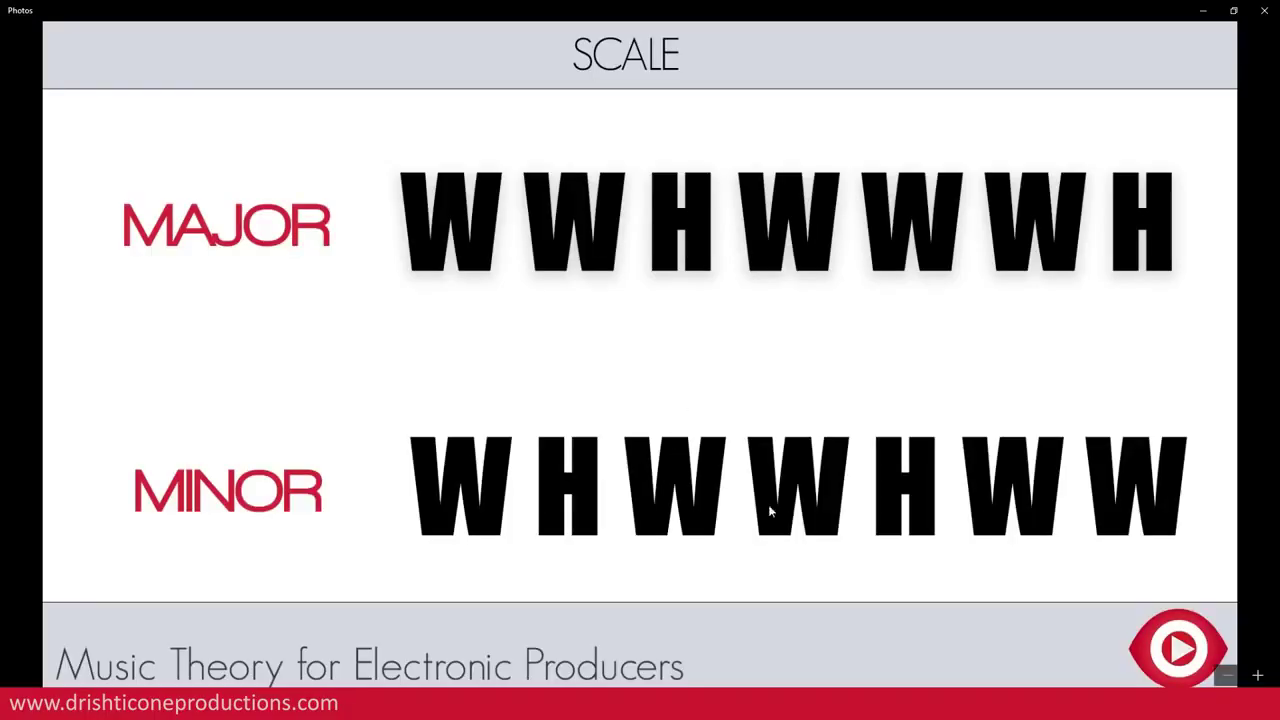
{"action": "key", "text": "alt+Tab"}
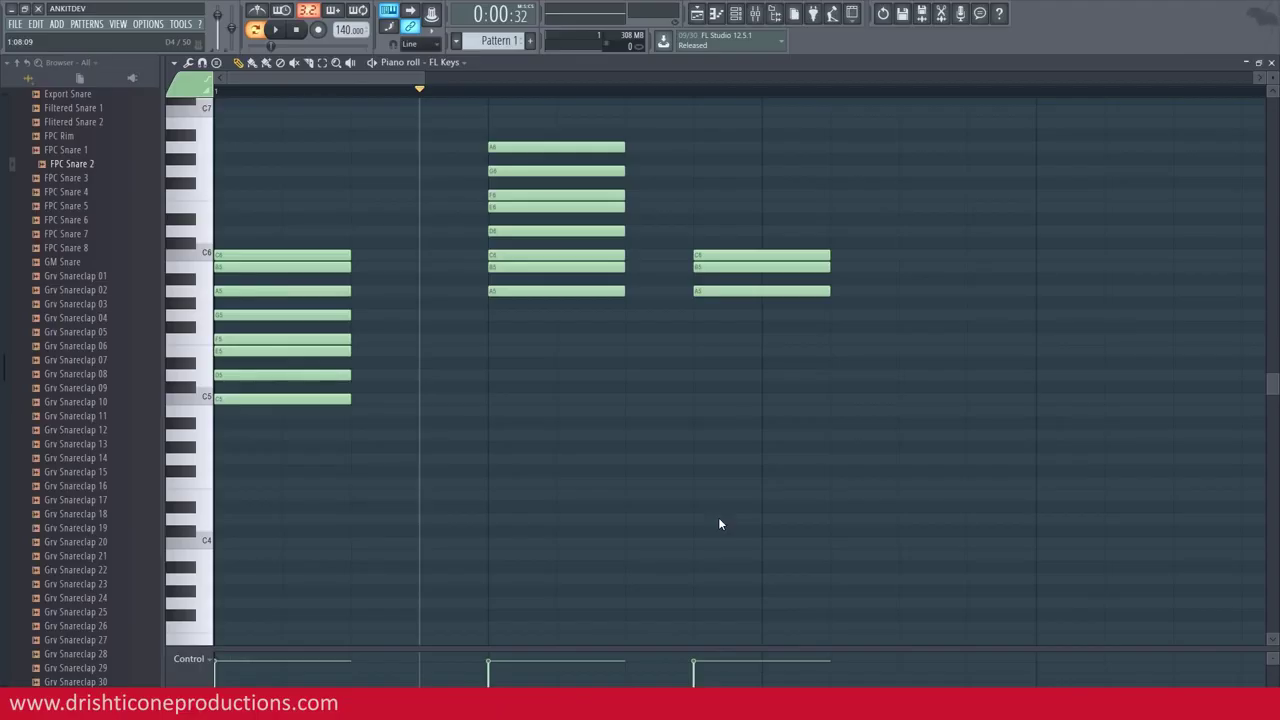
Step: Complete the second A minor scale at 1:08 with D6, E6, F6, G6 and A6, checking each interval against the minor pattern in Photos
{"action": "left_click", "coordinate": [699, 233]}
{"action": "left_click", "coordinate": [696, 207]}
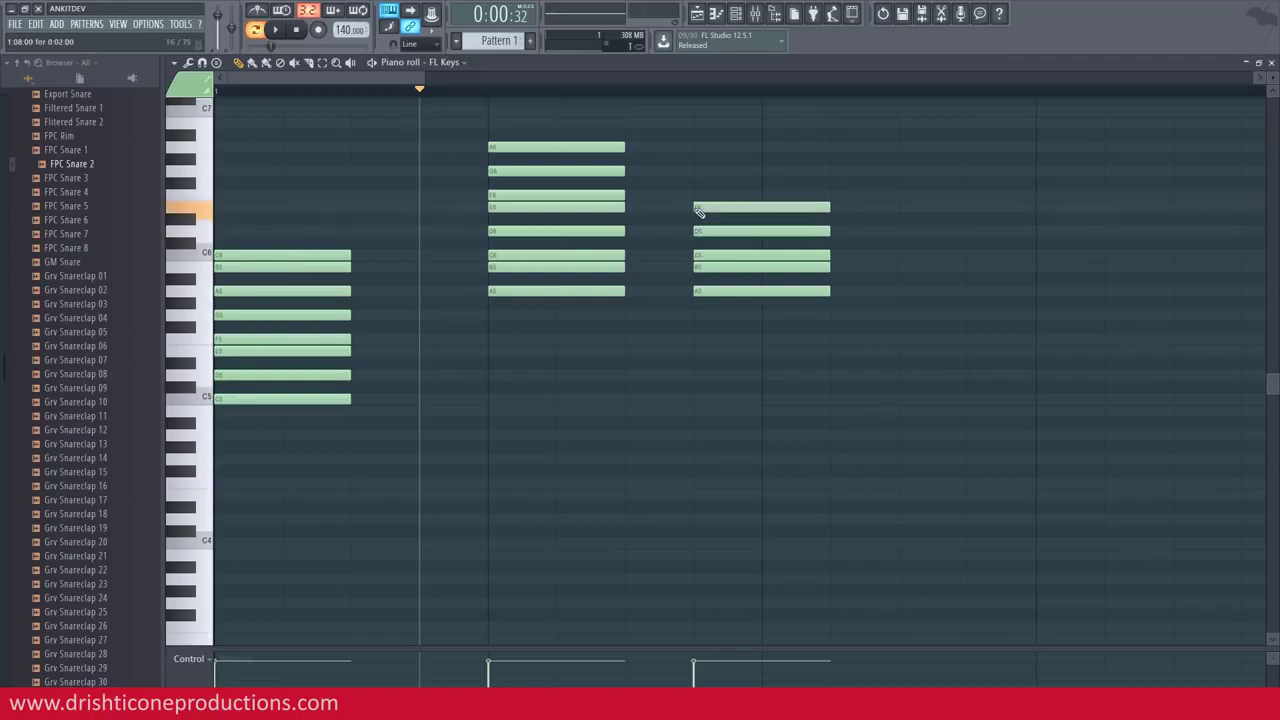
{"action": "key", "text": "alt+Tab"}
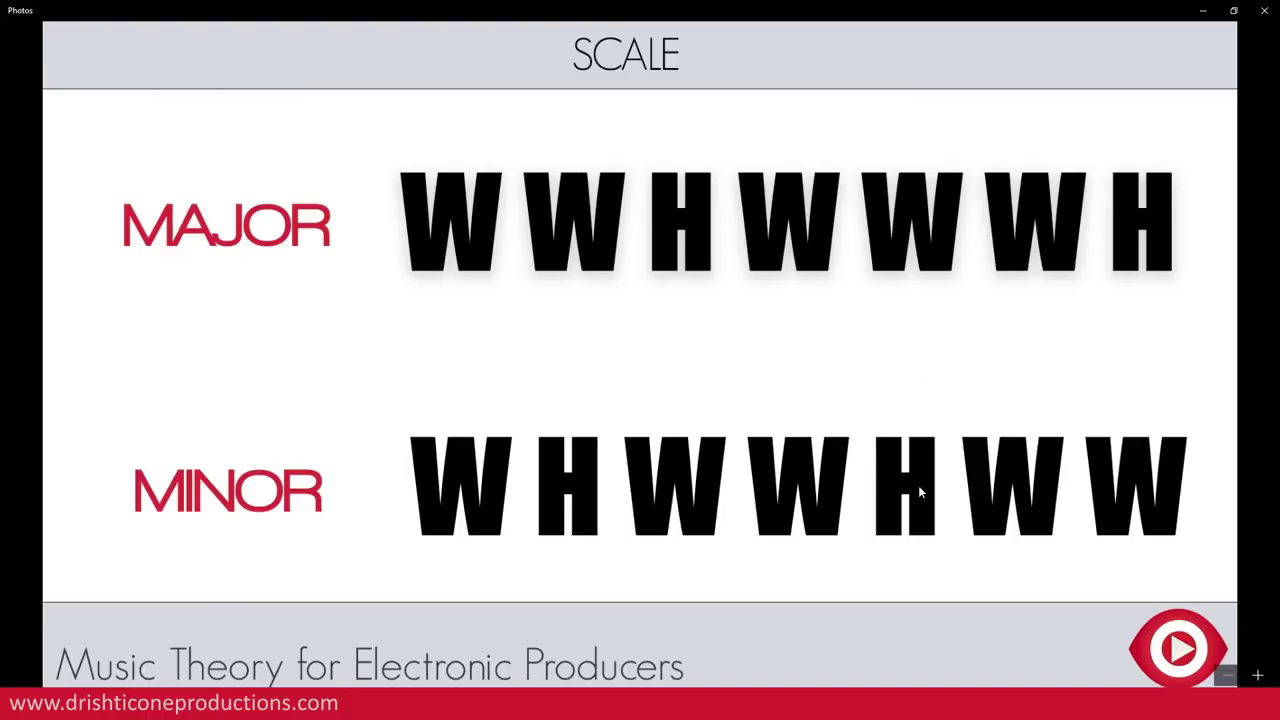
{"action": "key", "text": "alt+Tab"}
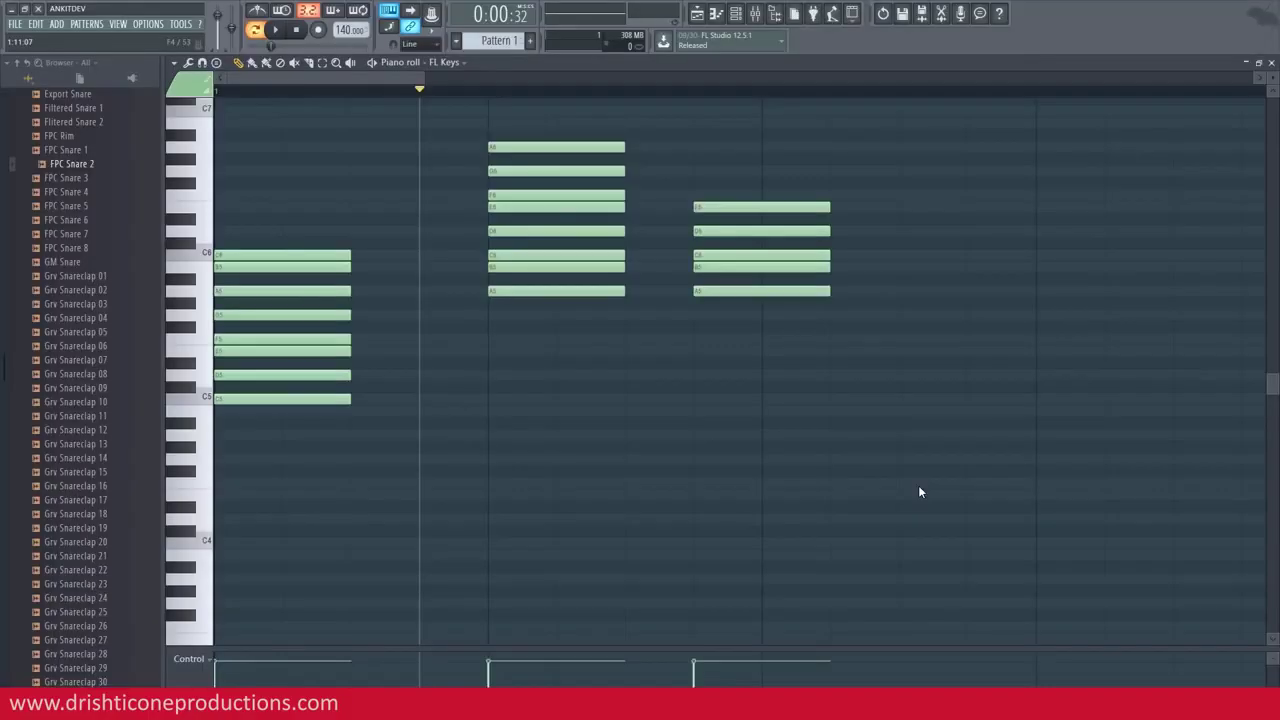
{"action": "left_click", "coordinate": [699, 205]}
{"action": "key", "text": "alt+Tab"}
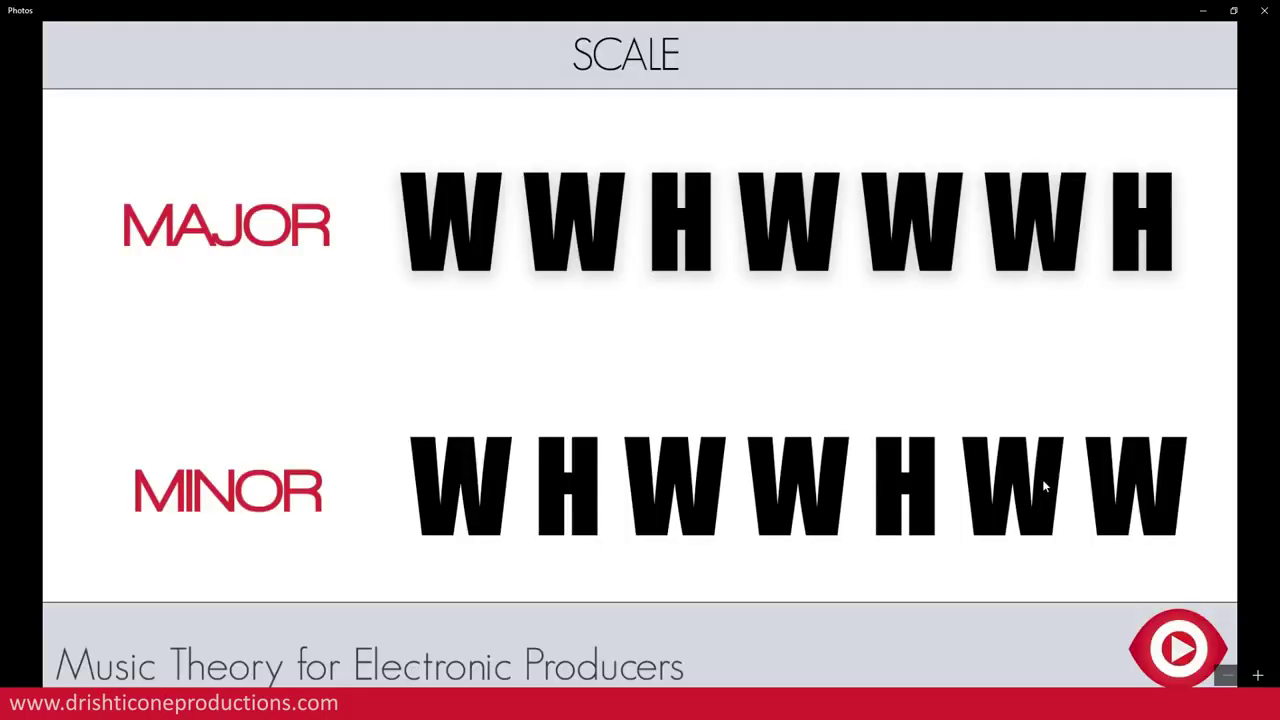
{"action": "key", "text": "alt+Tab"}
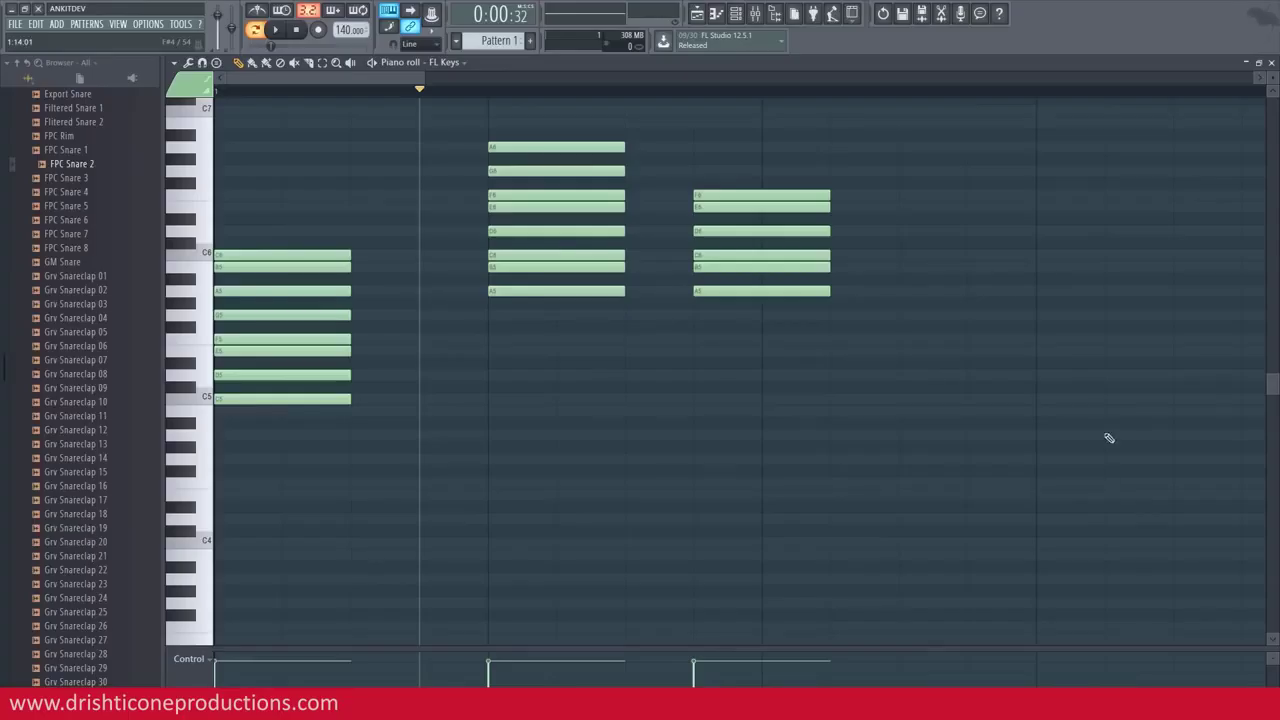
{"action": "left_click", "coordinate": [699, 172]}
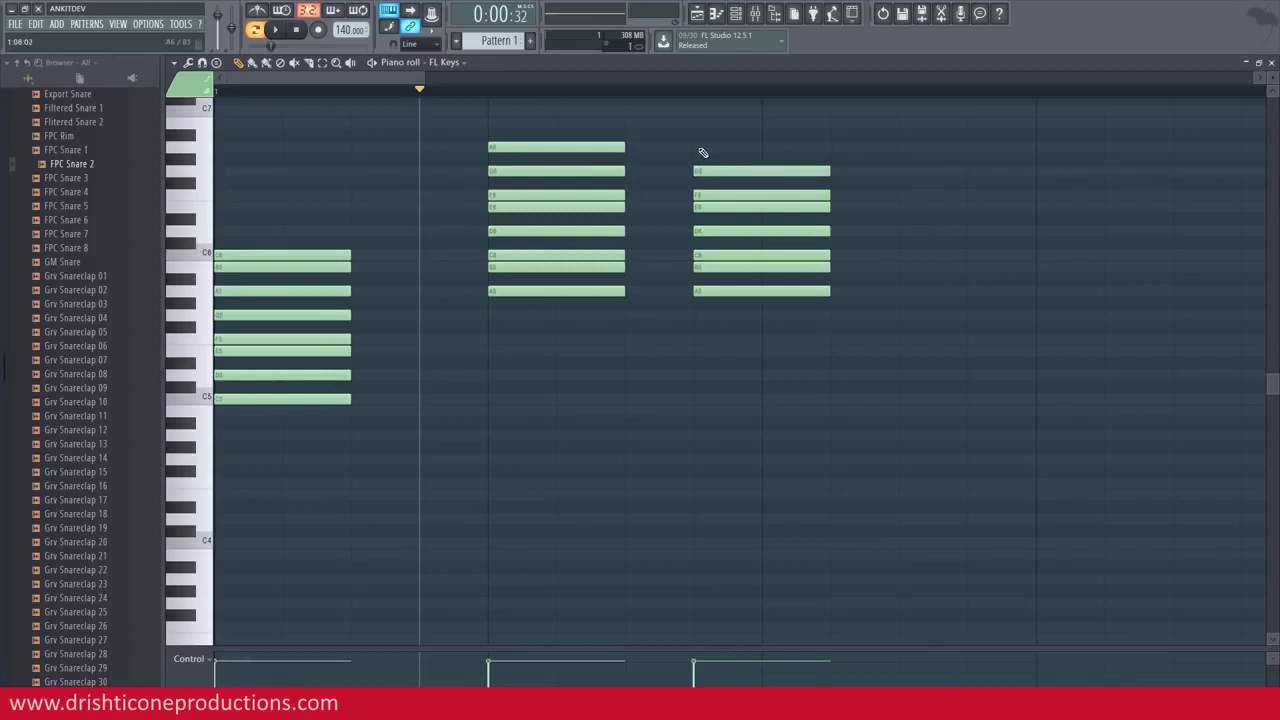
{"action": "left_click", "coordinate": [697, 148]}
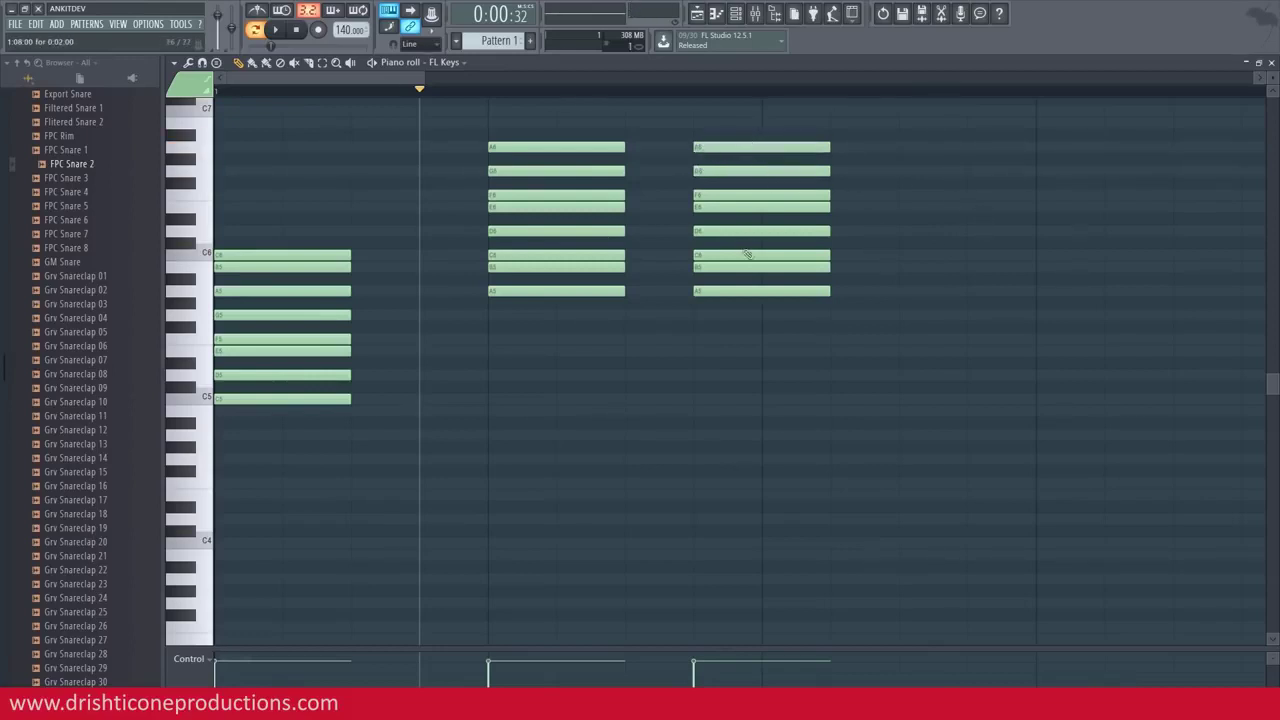
{"action": "key", "text": "alt+Tab"}
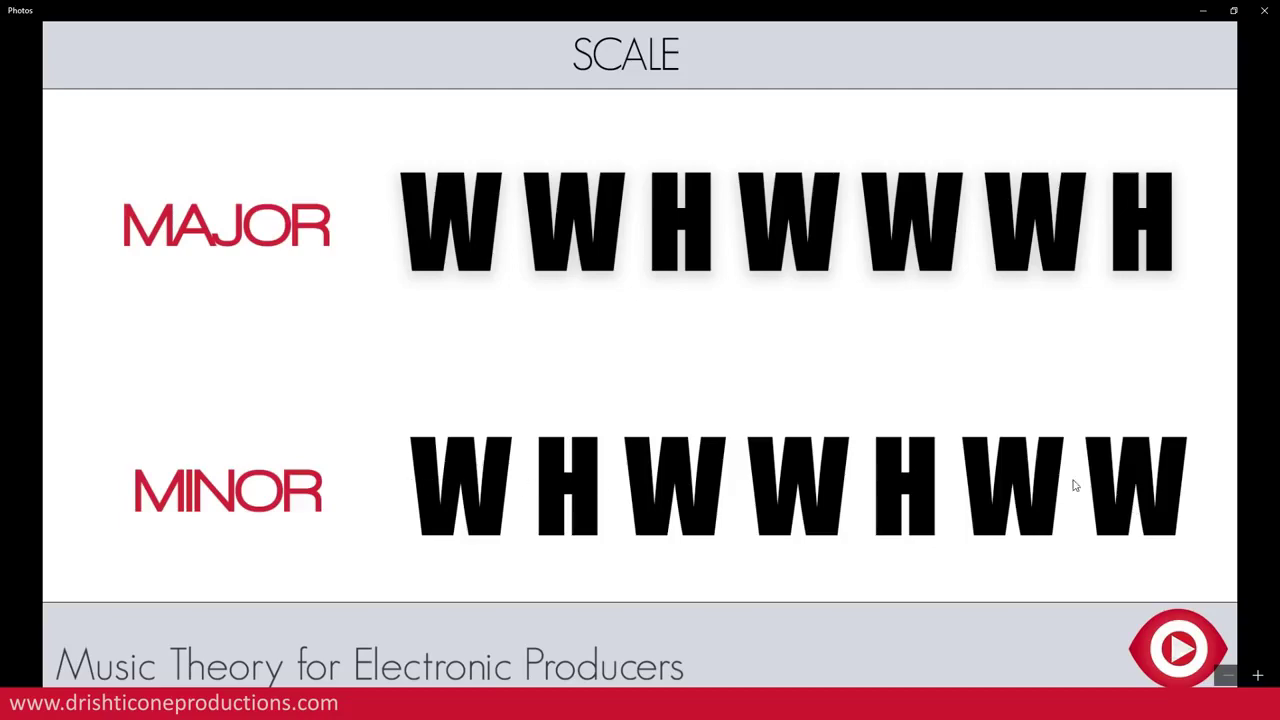
{"action": "key", "text": "alt+Tab"}
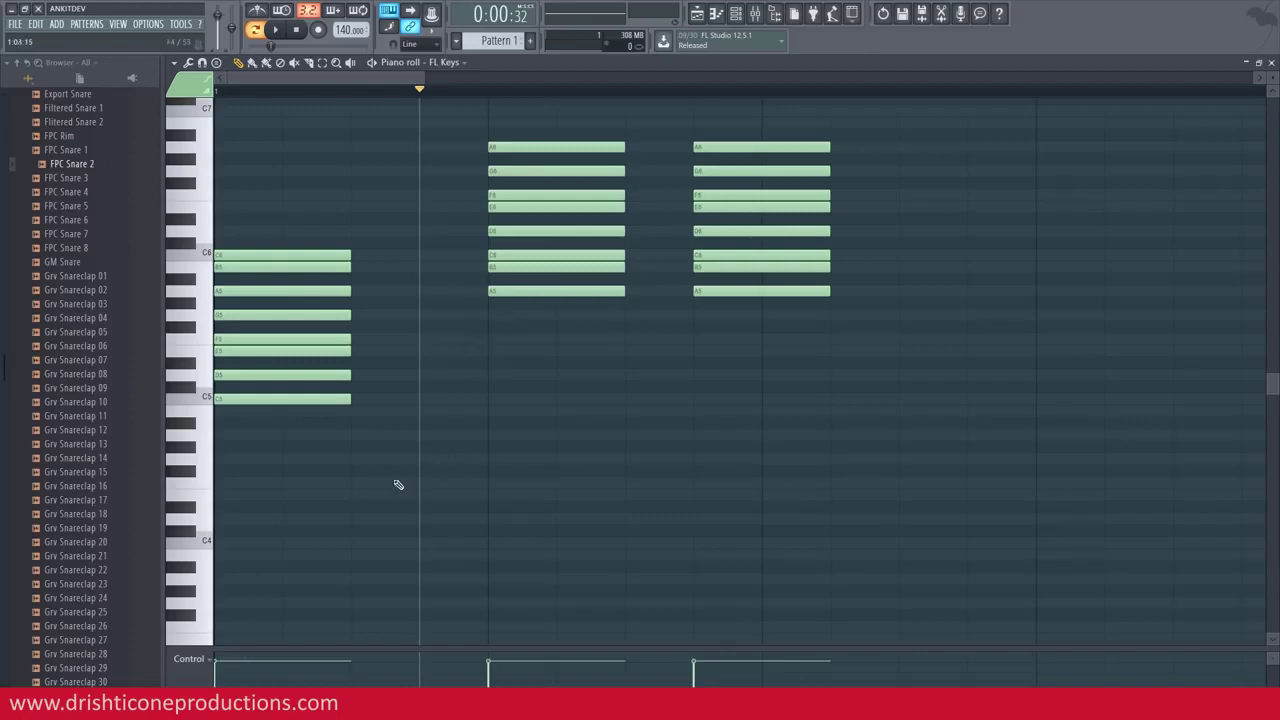
{"action": "key", "text": "alt+Tab"}
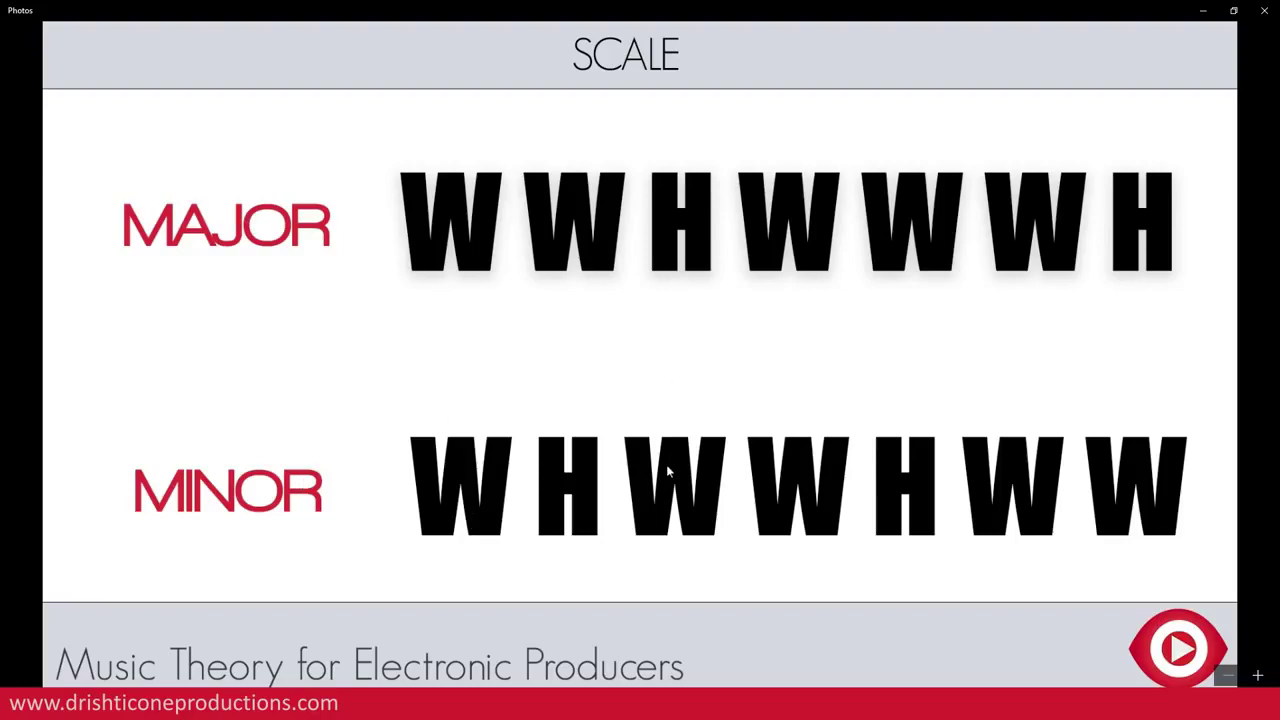
{"action": "key", "text": "alt+Tab"}
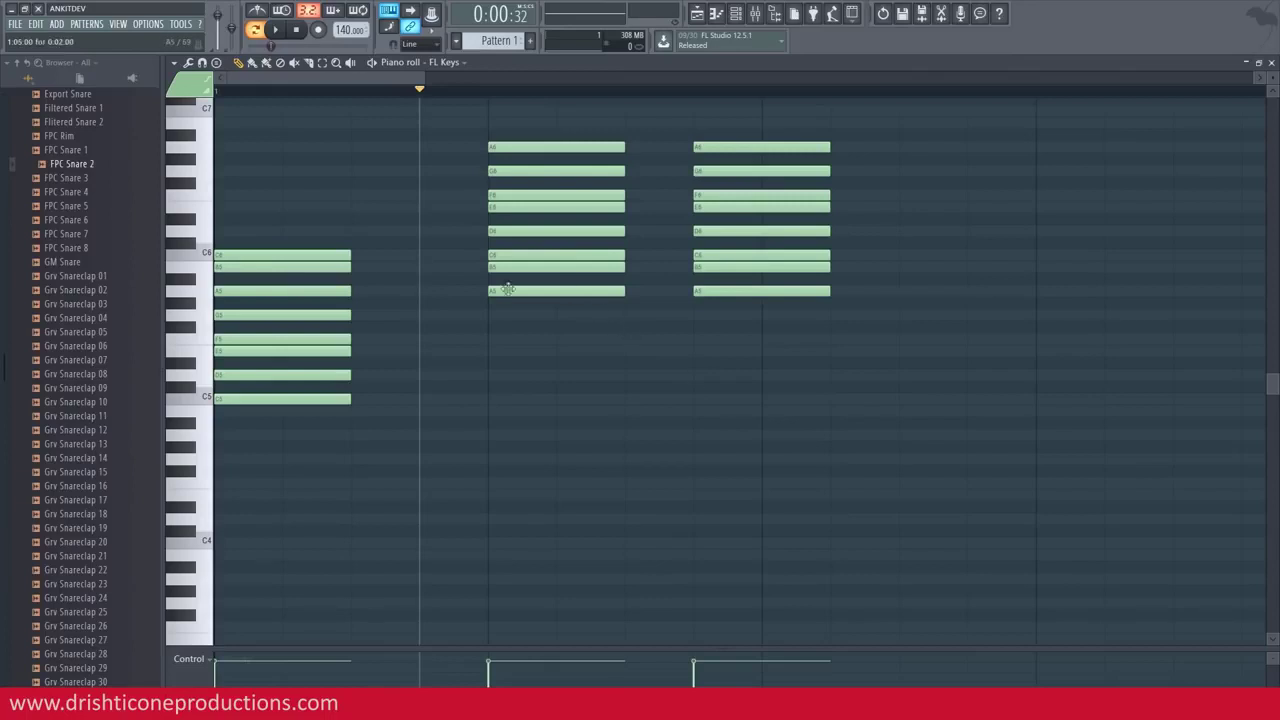
Step: Erase the C major scale and both A minor scales from the piano roll
{"action": "left_click_drag", "start_coordinate": [306, 250], "coordinate": [315, 452]}
{"action": "left_click_drag", "start_coordinate": [551, 177], "coordinate": [598, 294]}
{"action": "left_click_drag", "start_coordinate": [742, 207], "coordinate": [737, 343]}
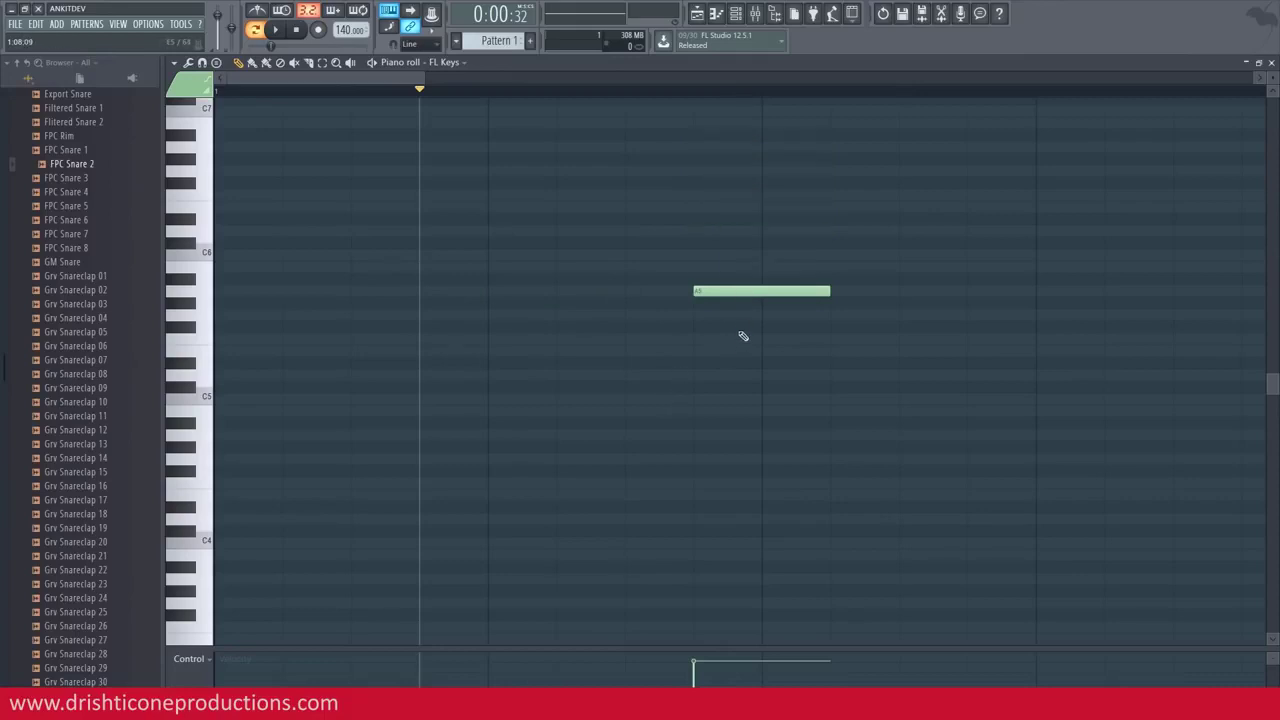
{"action": "left_click", "coordinate": [752, 290]}
Step: Start a G# major scale at 1:01 with G#4, A#4, C5 and C#5, checking the intervals against the major pattern in Photos
{"action": "scroll", "coordinate": [325, 90], "scroll_direction": "up", "scroll_amount": 2}
{"action": "left_click_drag", "start_coordinate": [317, 79], "coordinate": [184, 89]}
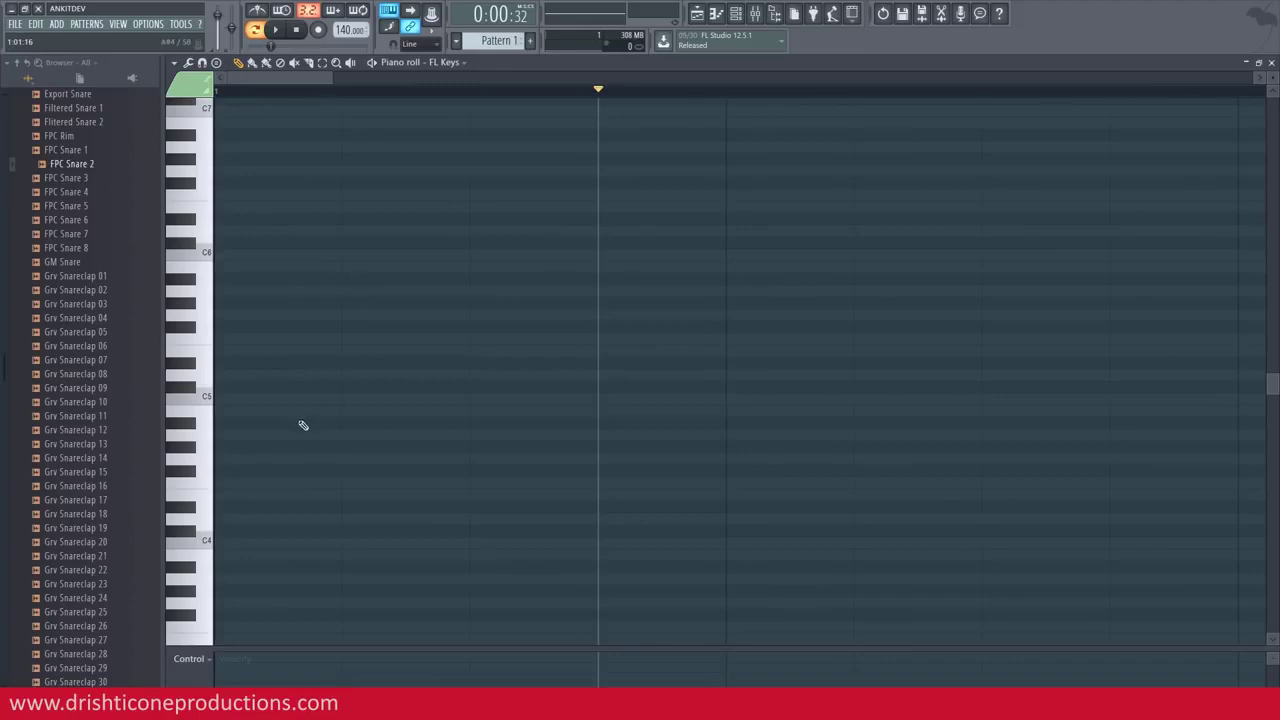
{"action": "left_click", "coordinate": [220, 447]}
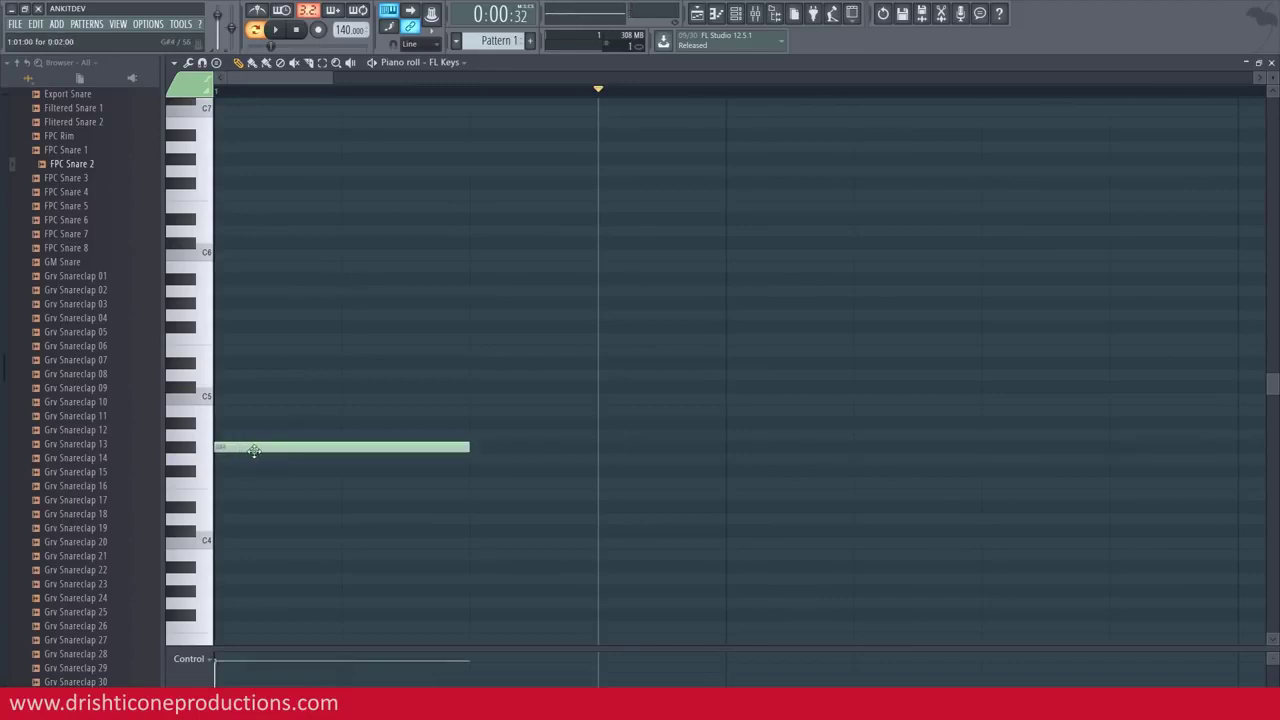
{"action": "scroll", "coordinate": [422, 98], "scroll_direction": "down", "scroll_amount": 1}
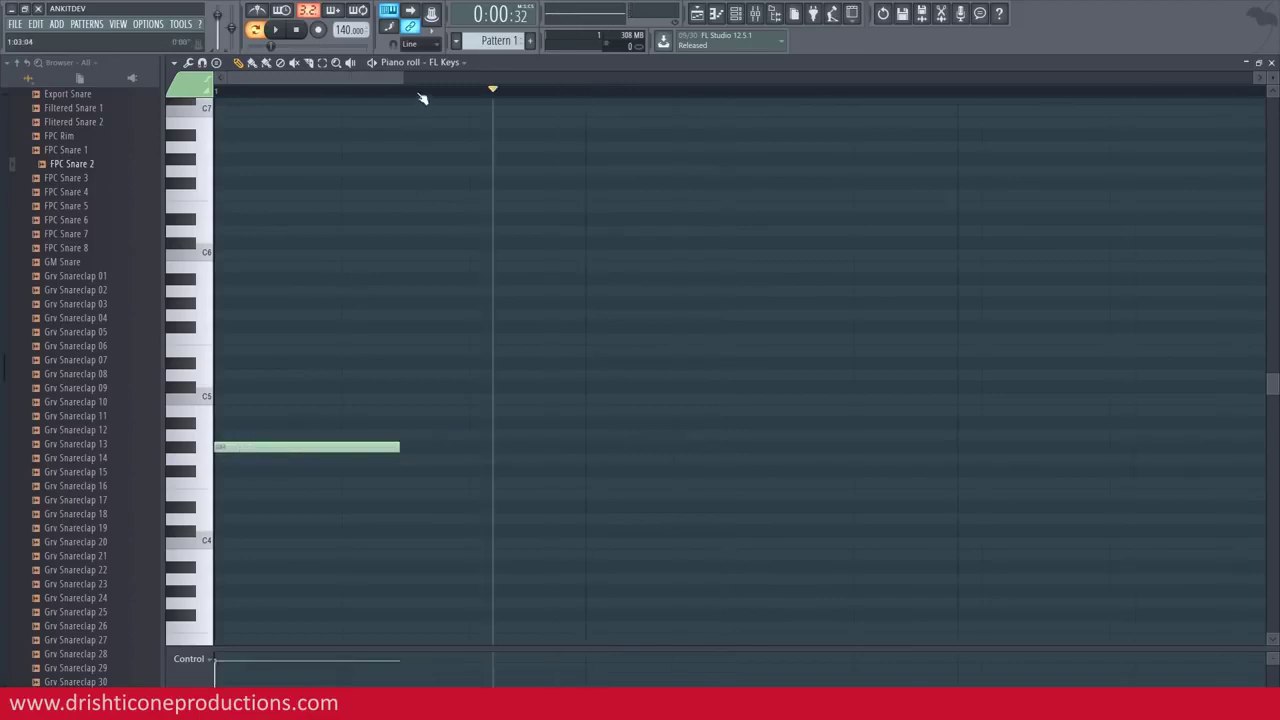
{"action": "scroll", "coordinate": [422, 98], "scroll_direction": "down", "scroll_amount": 2}
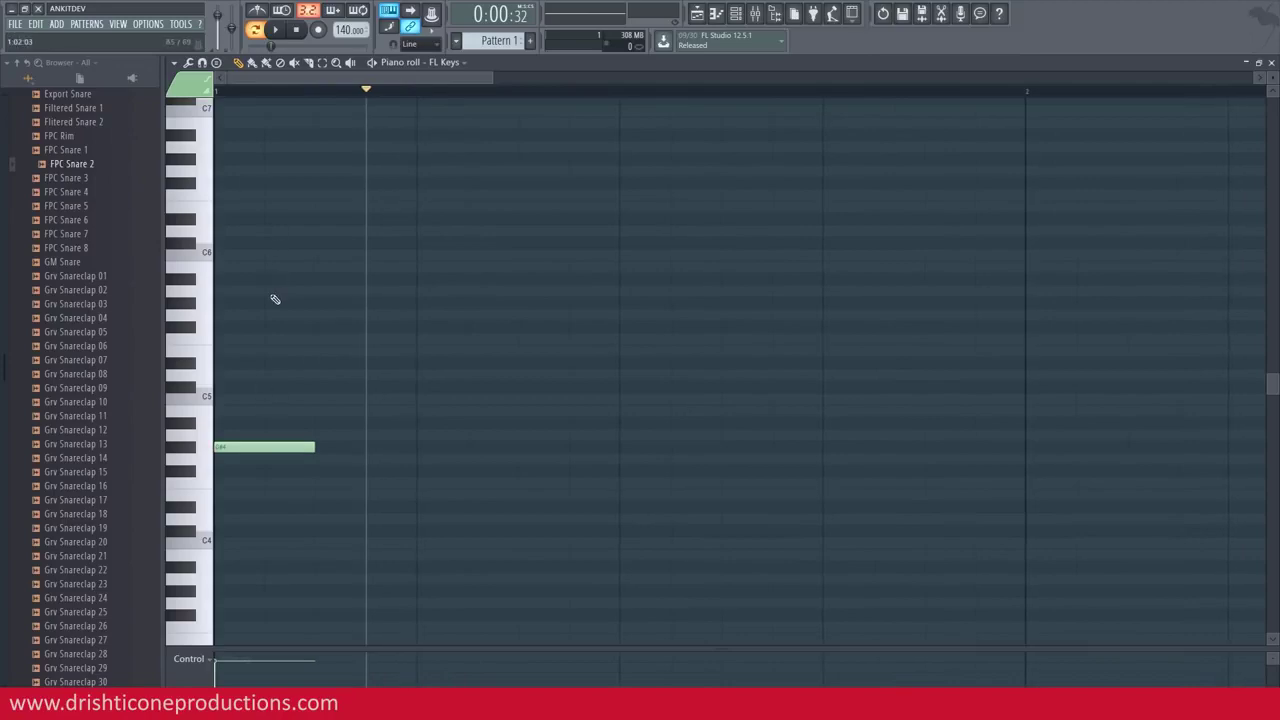
{"action": "key", "text": "alt+Tab"}
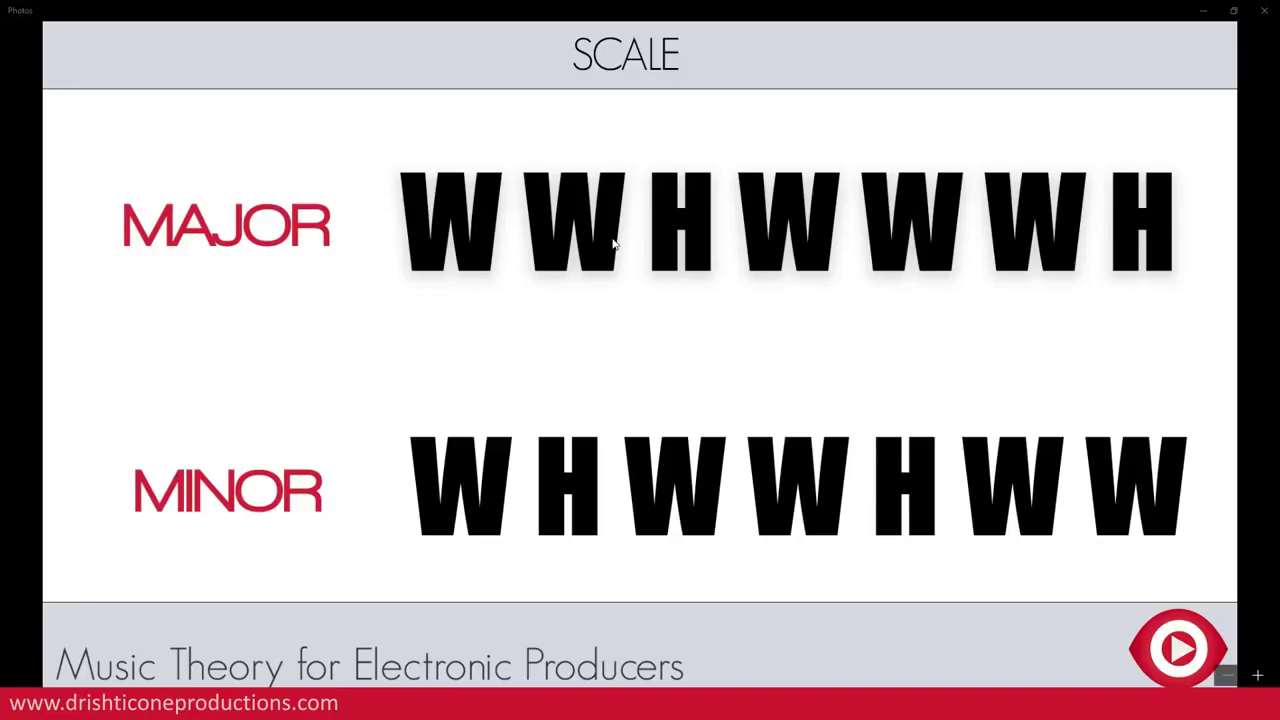
{"action": "key", "text": "alt+Tab"}
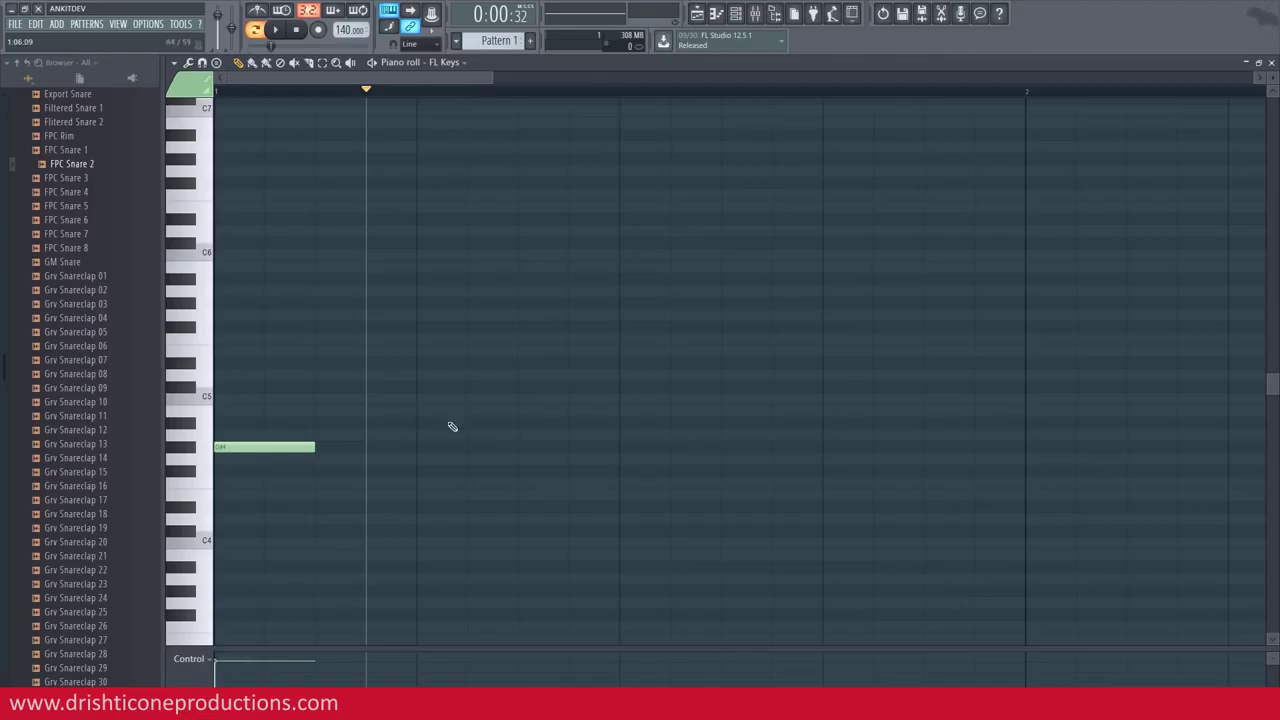
{"action": "left_click", "coordinate": [221, 422]}
{"action": "left_click", "coordinate": [219, 398]}
{"action": "key", "text": "alt+Tab"}
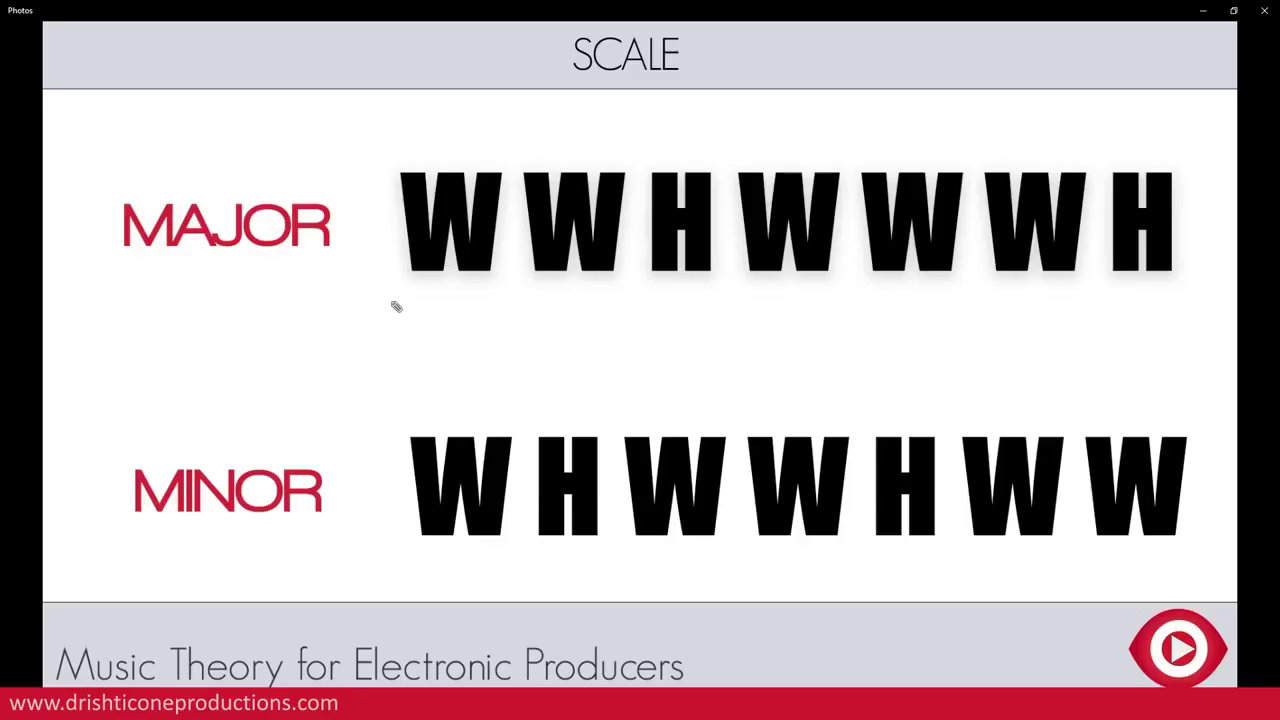
{"action": "key", "text": "alt+Tab"}
{"action": "left_click", "coordinate": [216, 387]}
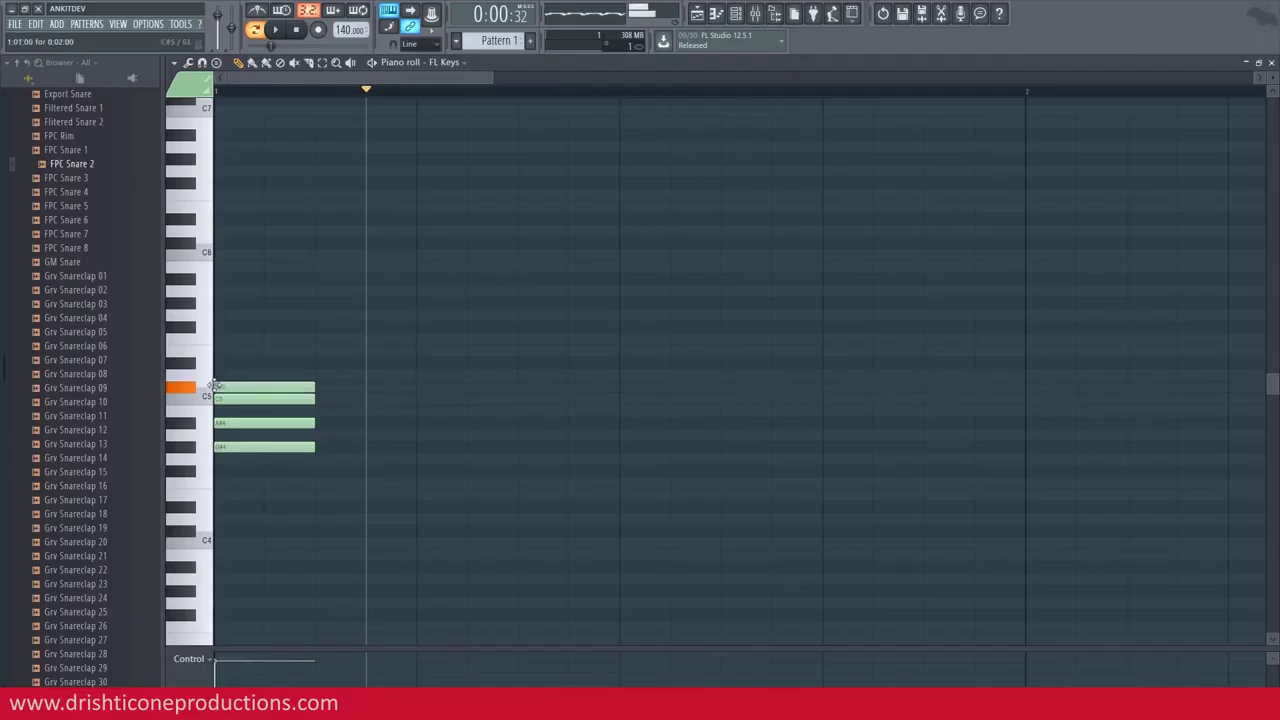
Step: Complete the G# major scale at 1:01 with D#5, F5, G5 and G#5, following the major pattern in Photos
{"action": "key", "text": "alt+Tab"}
{"action": "key", "text": "alt+Tab"}
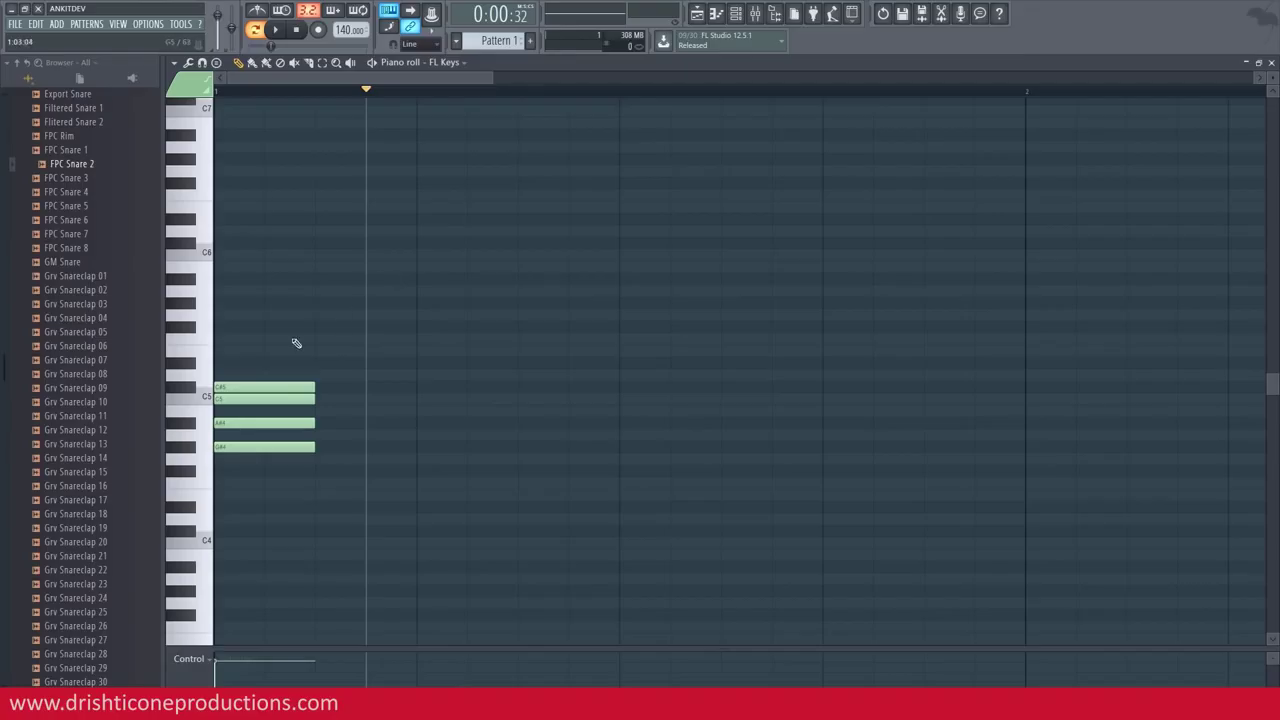
{"action": "left_click", "coordinate": [219, 363]}
{"action": "left_click", "coordinate": [222, 339]}
{"action": "key", "text": "alt+Tab"}
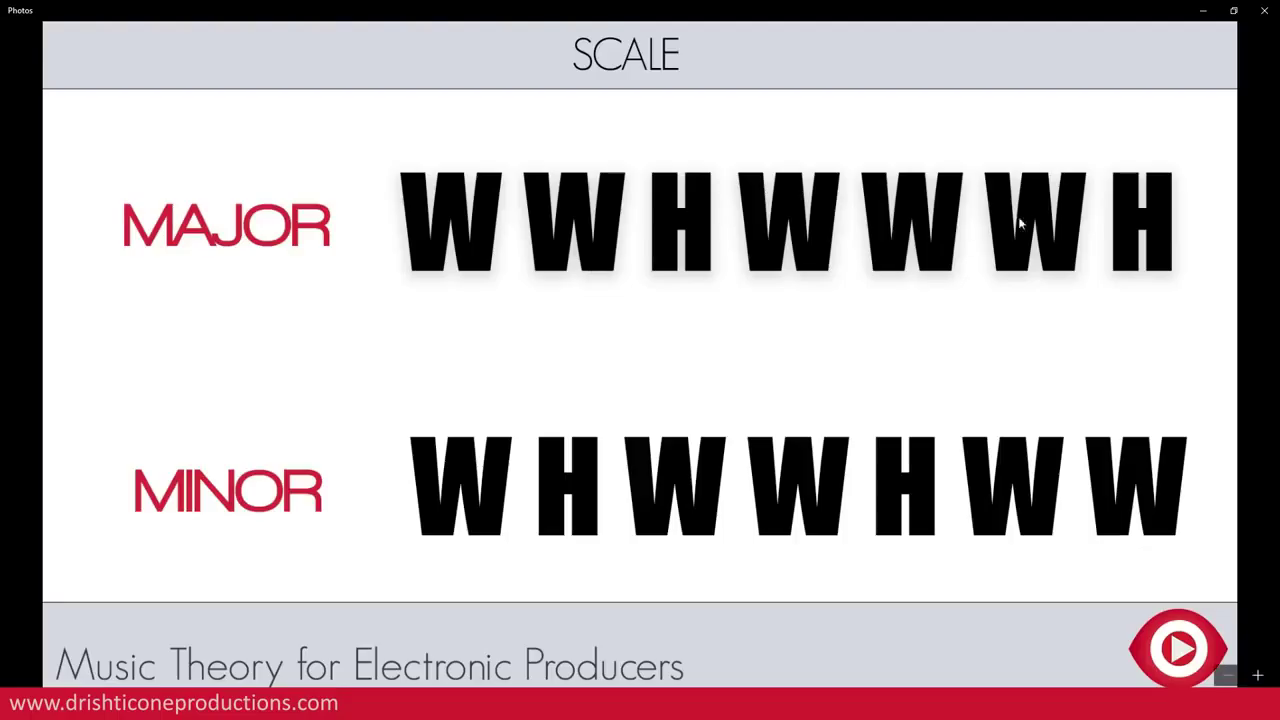
{"action": "key", "text": "alt+Tab"}
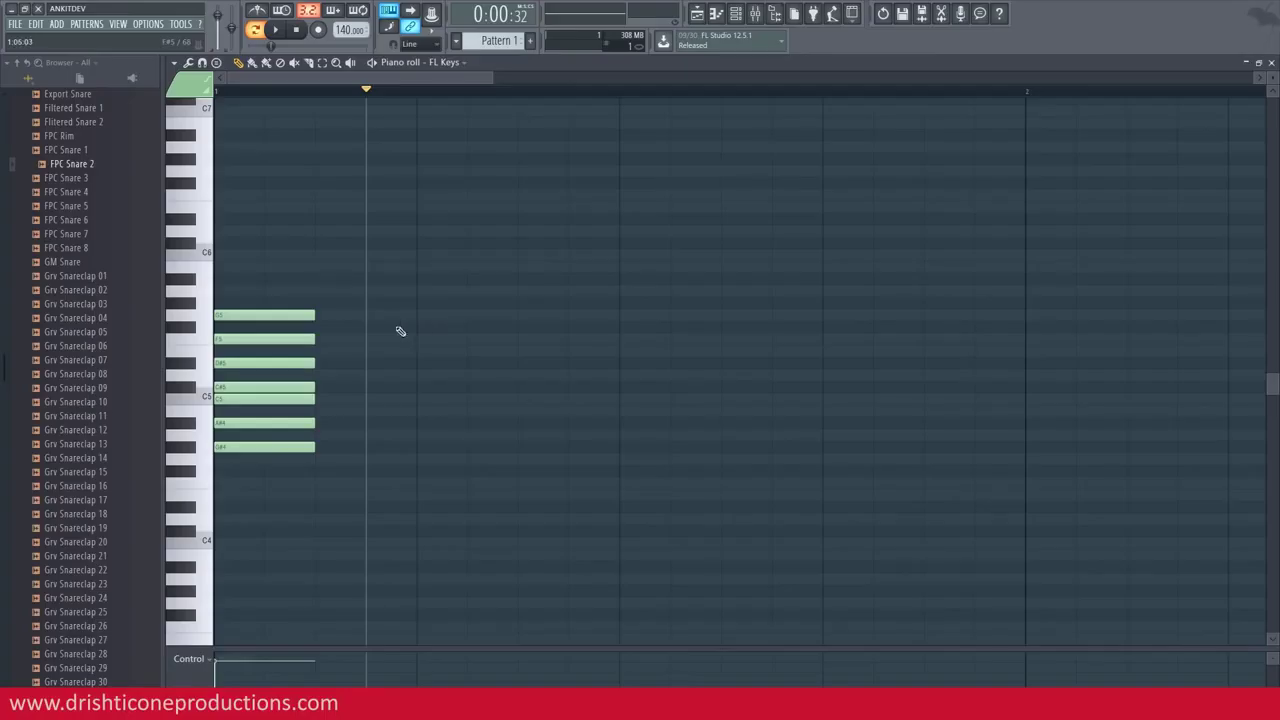
{"action": "left_click", "coordinate": [222, 303]}
Step: Lay out the G# major scale as consecutive ascending notes from 1:05: G#4, A#4, C5, C#5, D#5, F5, G5 and G#5
{"action": "left_click", "coordinate": [420, 447]}
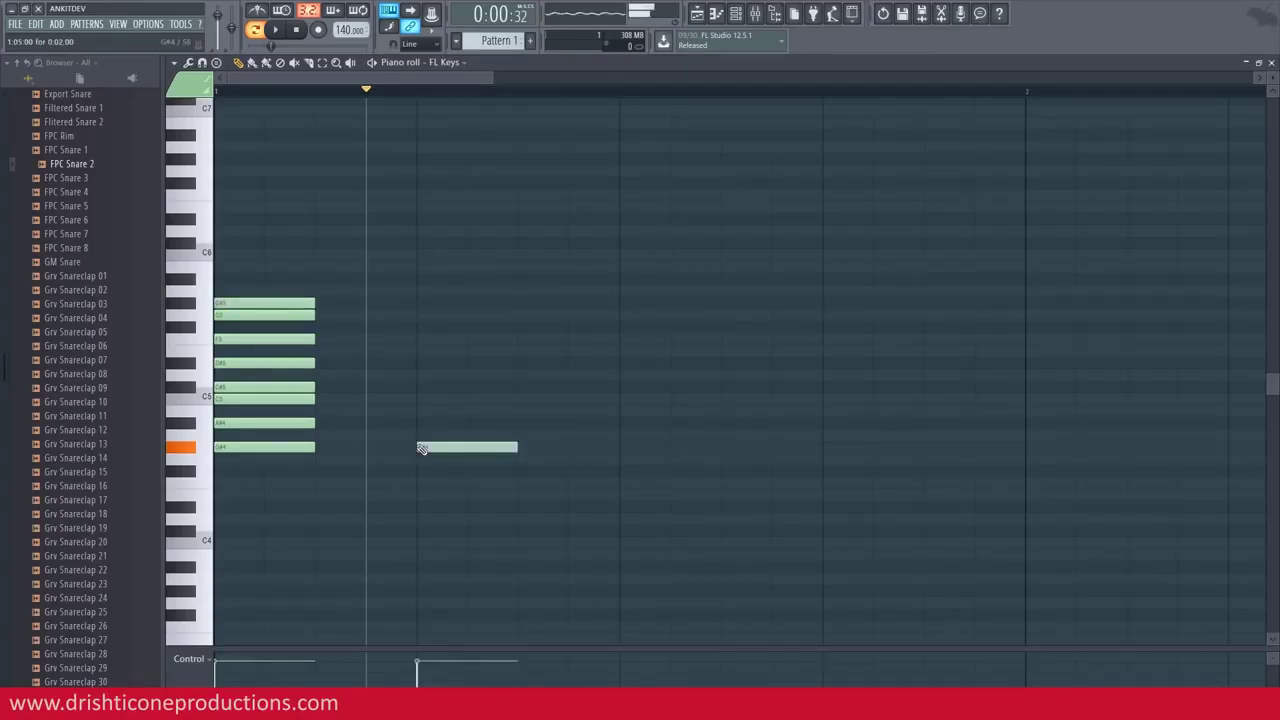
{"action": "left_click", "coordinate": [521, 424]}
{"action": "left_click", "coordinate": [622, 399]}
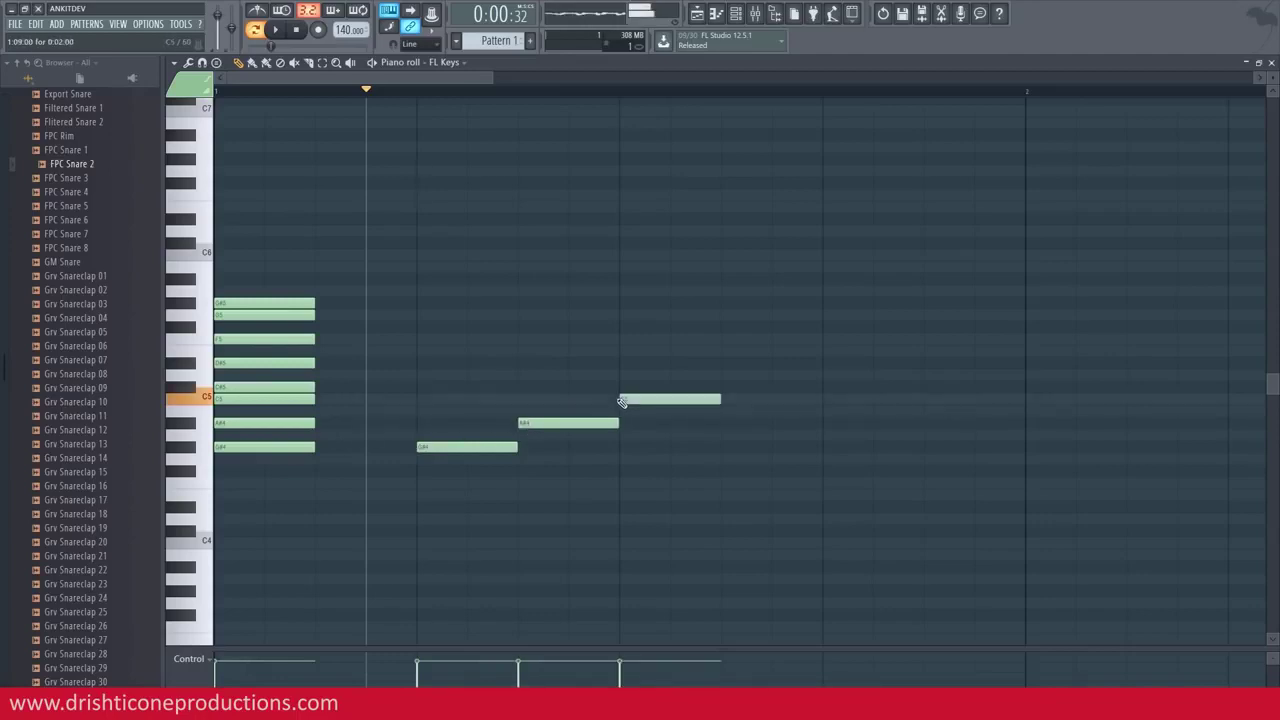
{"action": "left_click", "coordinate": [723, 387]}
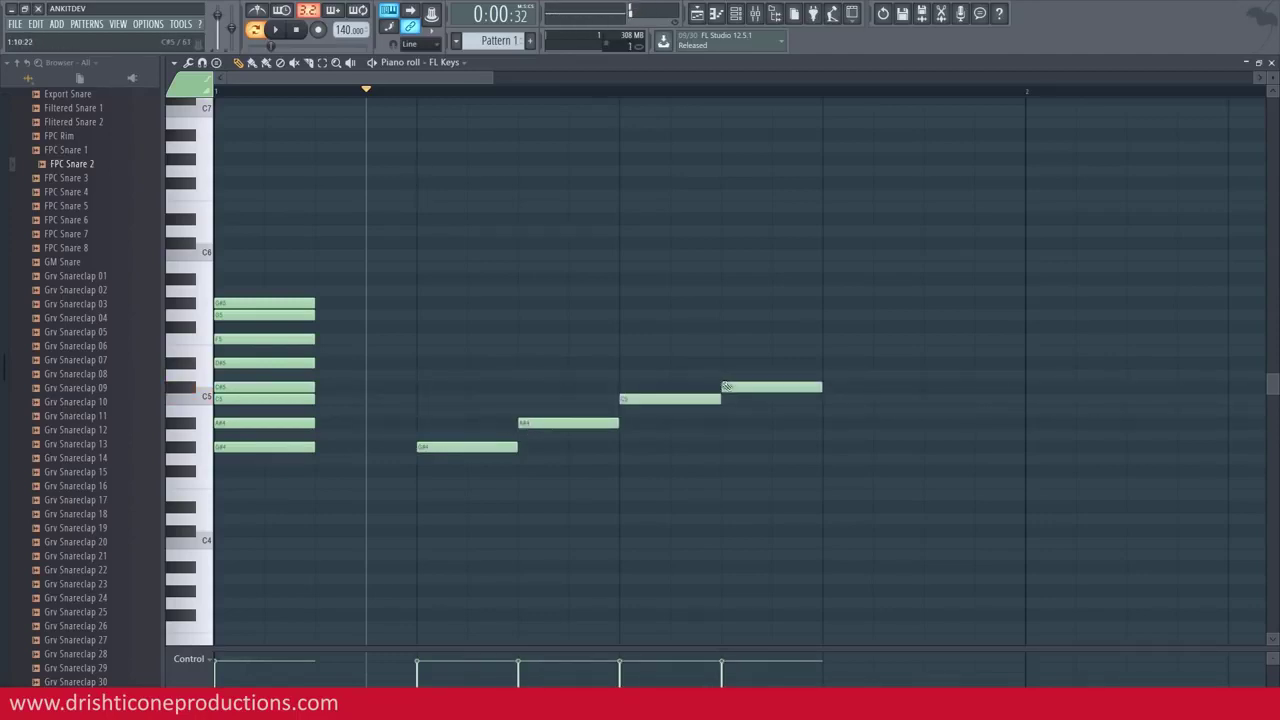
{"action": "left_click", "coordinate": [825, 363]}
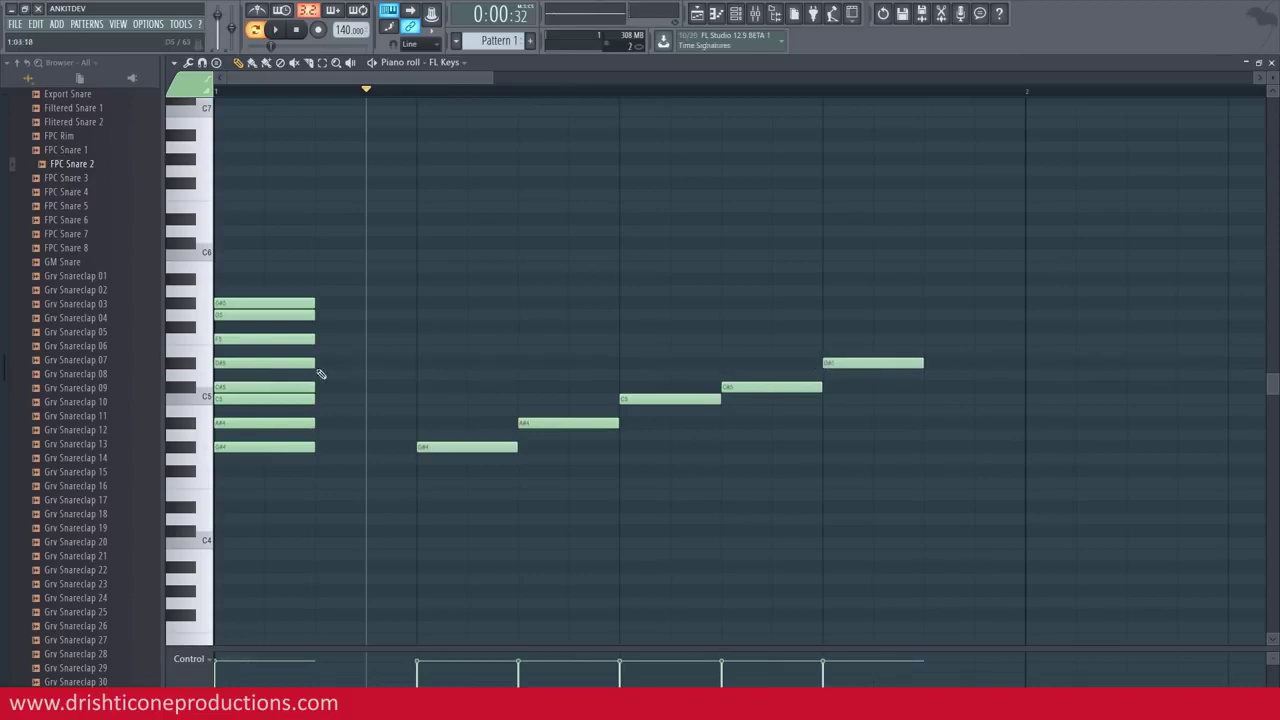
{"action": "left_click", "coordinate": [928, 340]}
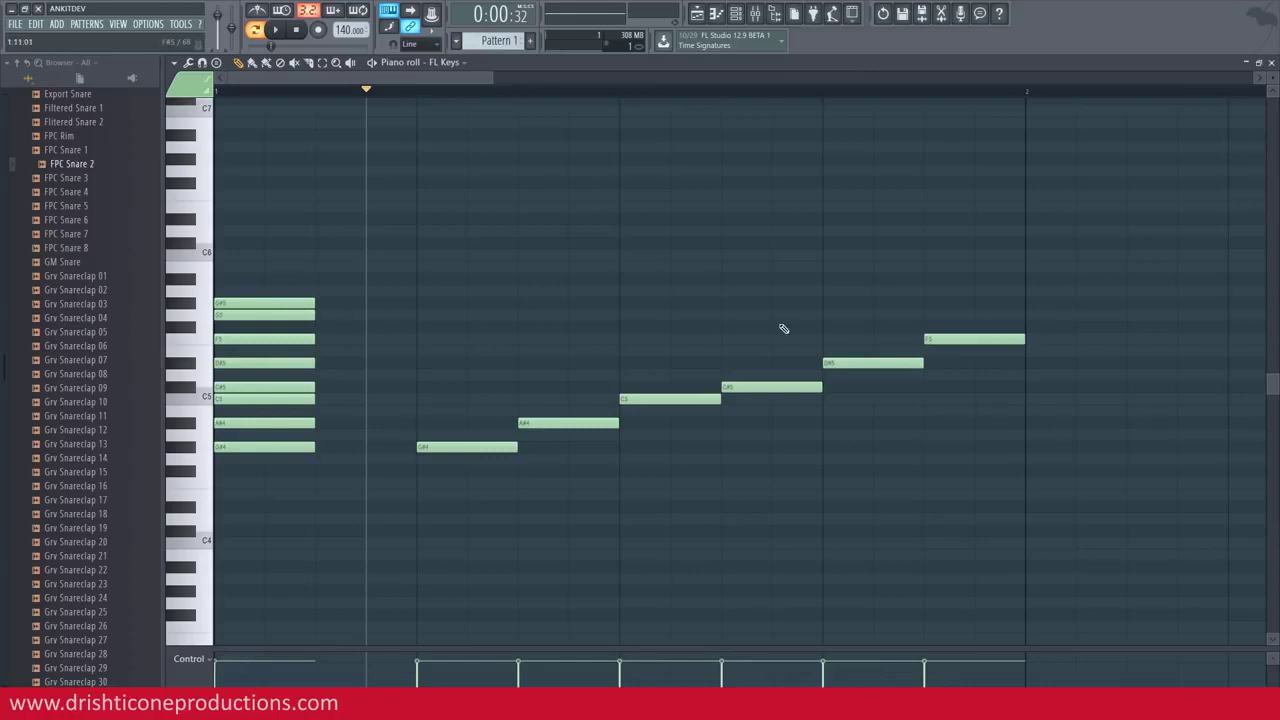
{"action": "left_click", "coordinate": [1033, 316]}
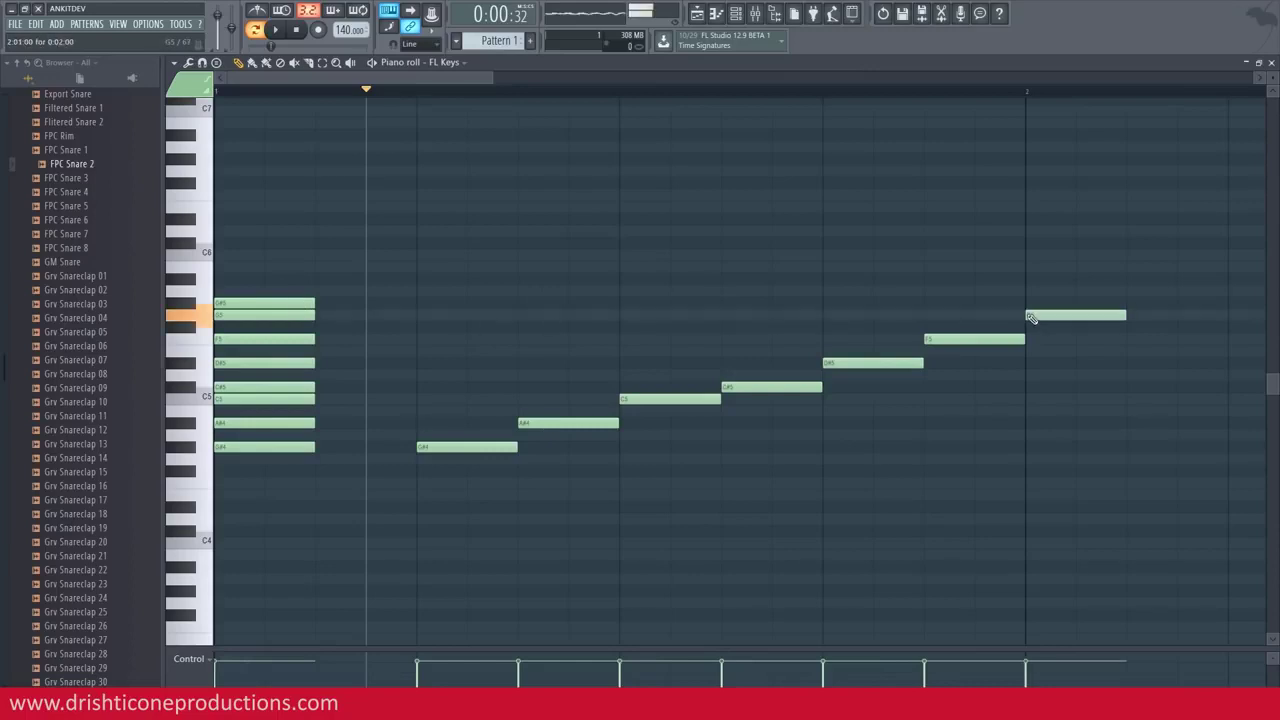
{"action": "left_click", "coordinate": [1132, 304]}
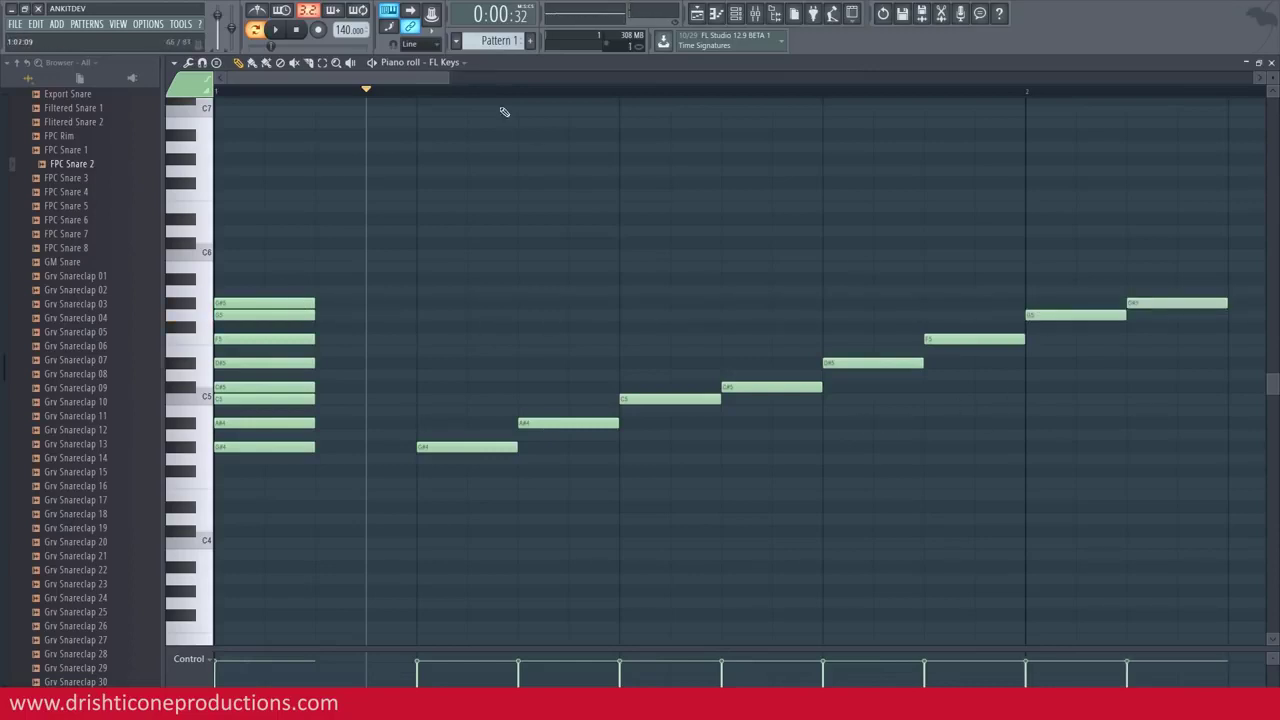
Step: Play the ascending G# major notes from 1:05, stop playback and erase the ascending run
{"action": "left_click", "coordinate": [418, 94]}
{"action": "key", "text": "space"}
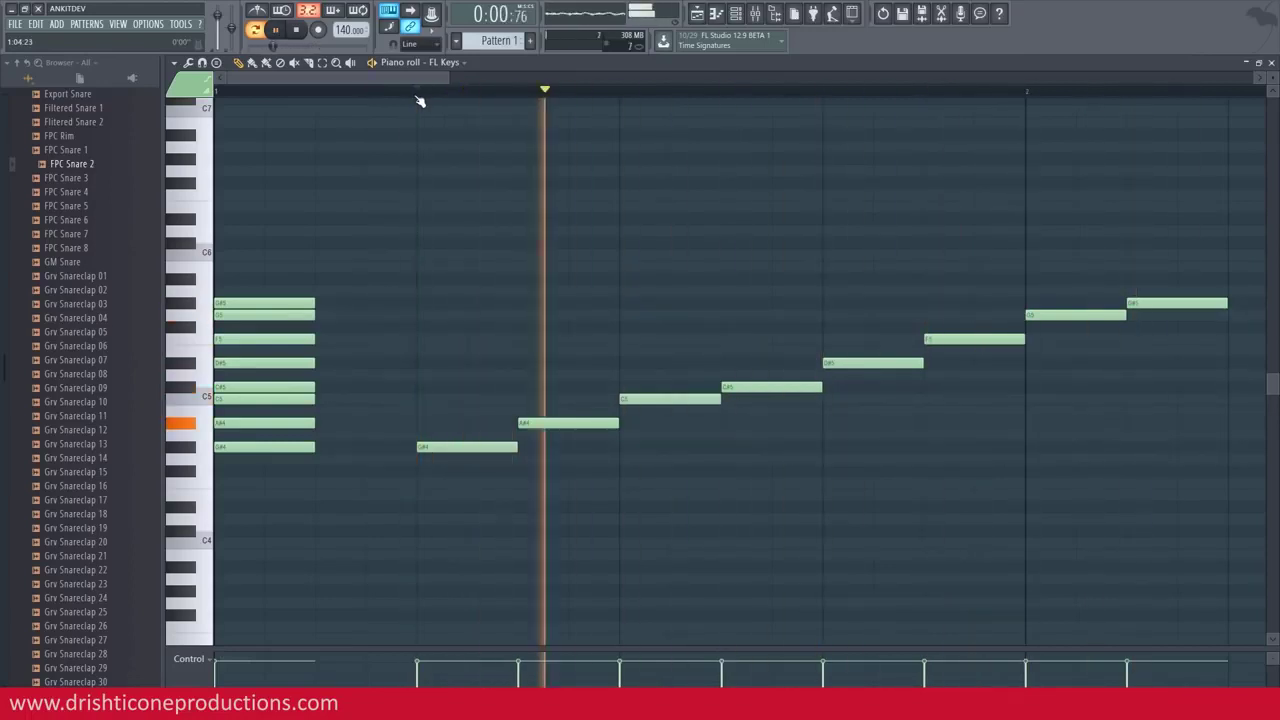
{"action": "key", "text": "space"}
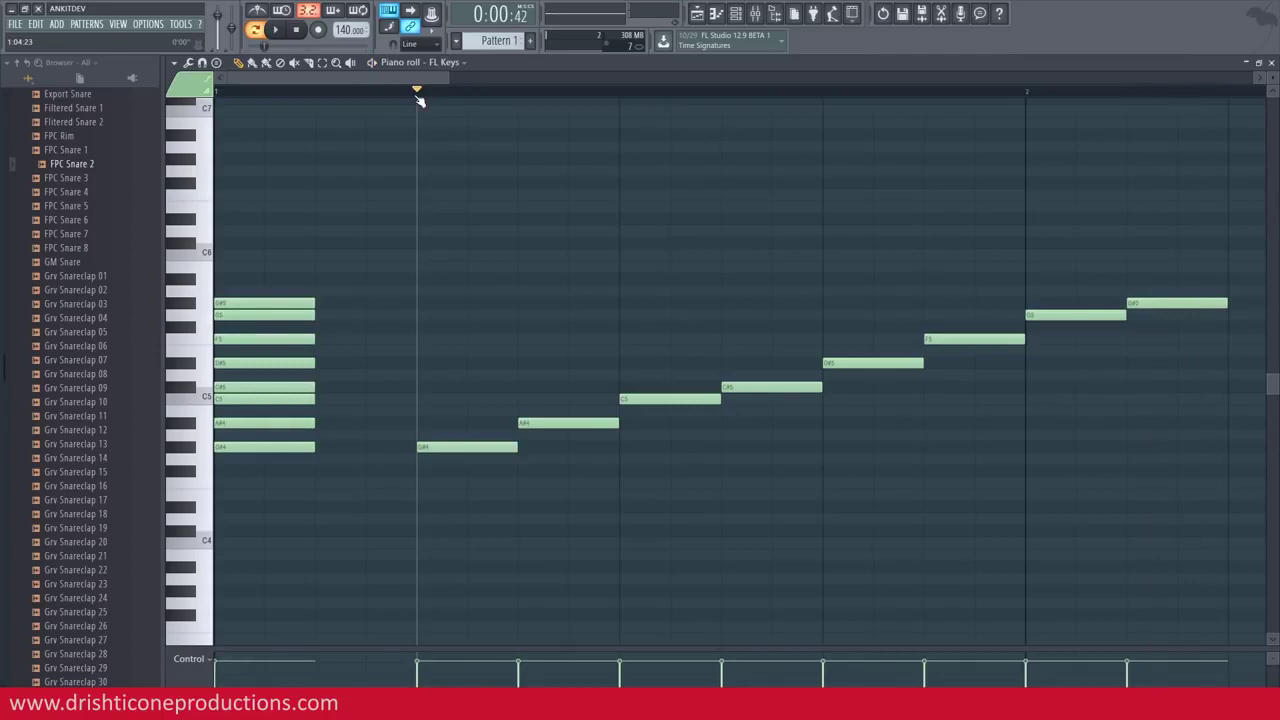
{"action": "mouse_move", "coordinate": [475, 405]}
{"action": "left_mouse_down"}
{"action": "mouse_move", "coordinate": [680, 423]}
{"action": "mouse_move", "coordinate": [1151, 317]}
{"action": "mouse_move", "coordinate": [471, 328]}
{"action": "left_mouse_up"}
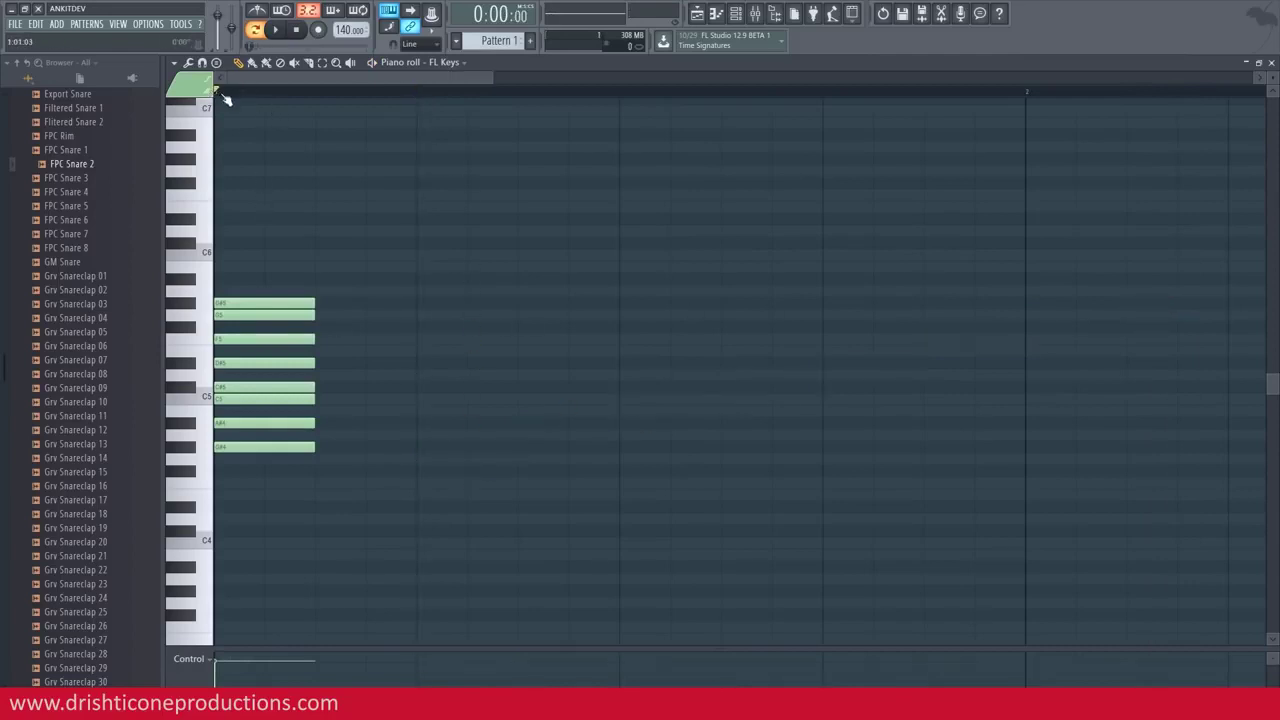
{"action": "scroll", "coordinate": [226, 100], "scroll_direction": "up", "scroll_amount": 2}
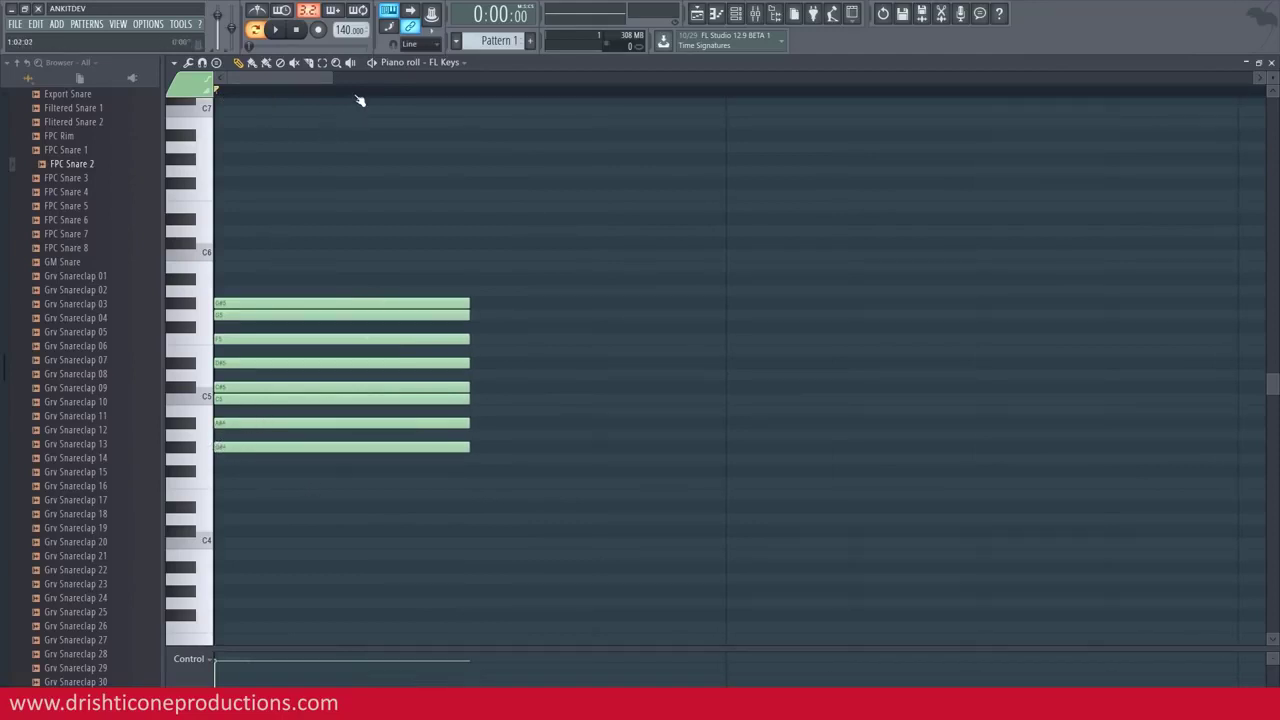
{"action": "scroll", "coordinate": [360, 100], "scroll_direction": "down", "scroll_amount": 2}
{"action": "scroll", "coordinate": [360, 100], "scroll_direction": "down", "scroll_amount": 2}
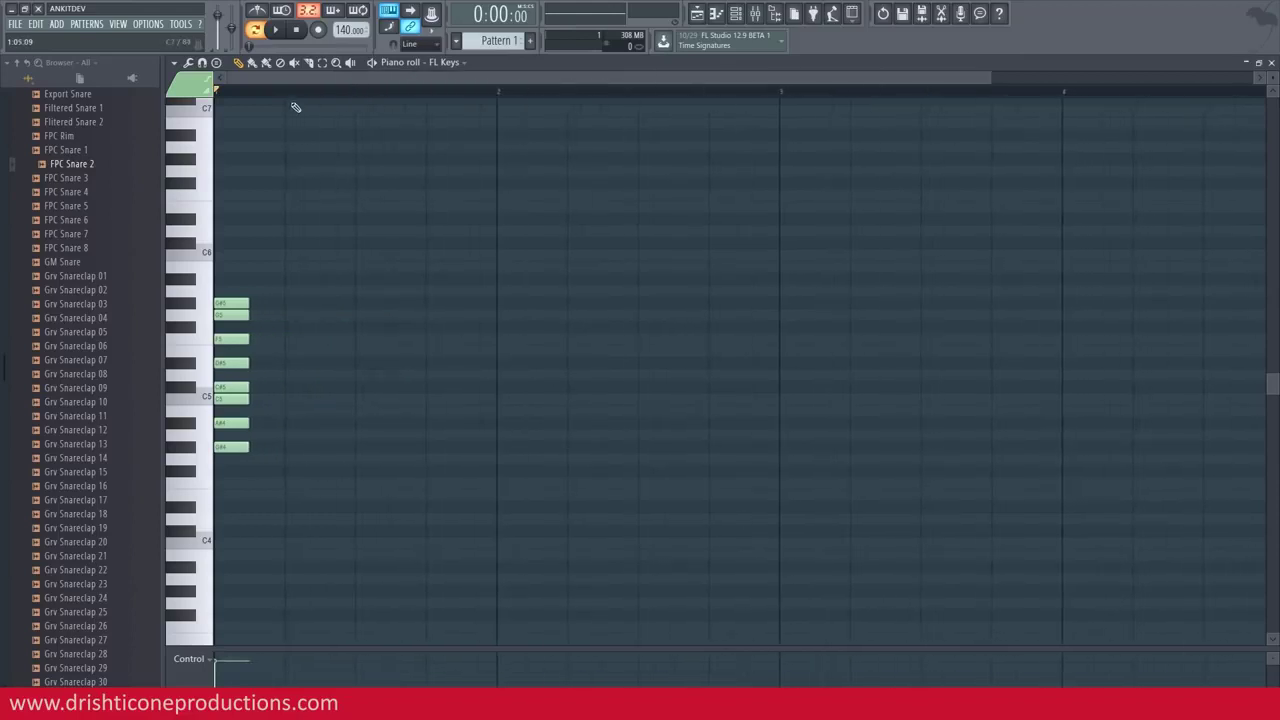
Step: Start a melody of consecutive one-step notes at 1:05 with F5, D#5, C5 and D#5 from the G# major scale
{"action": "scroll", "coordinate": [296, 96], "scroll_direction": "up", "scroll_amount": 1}
{"action": "left_click_drag", "start_coordinate": [324, 80], "coordinate": [293, 84]}
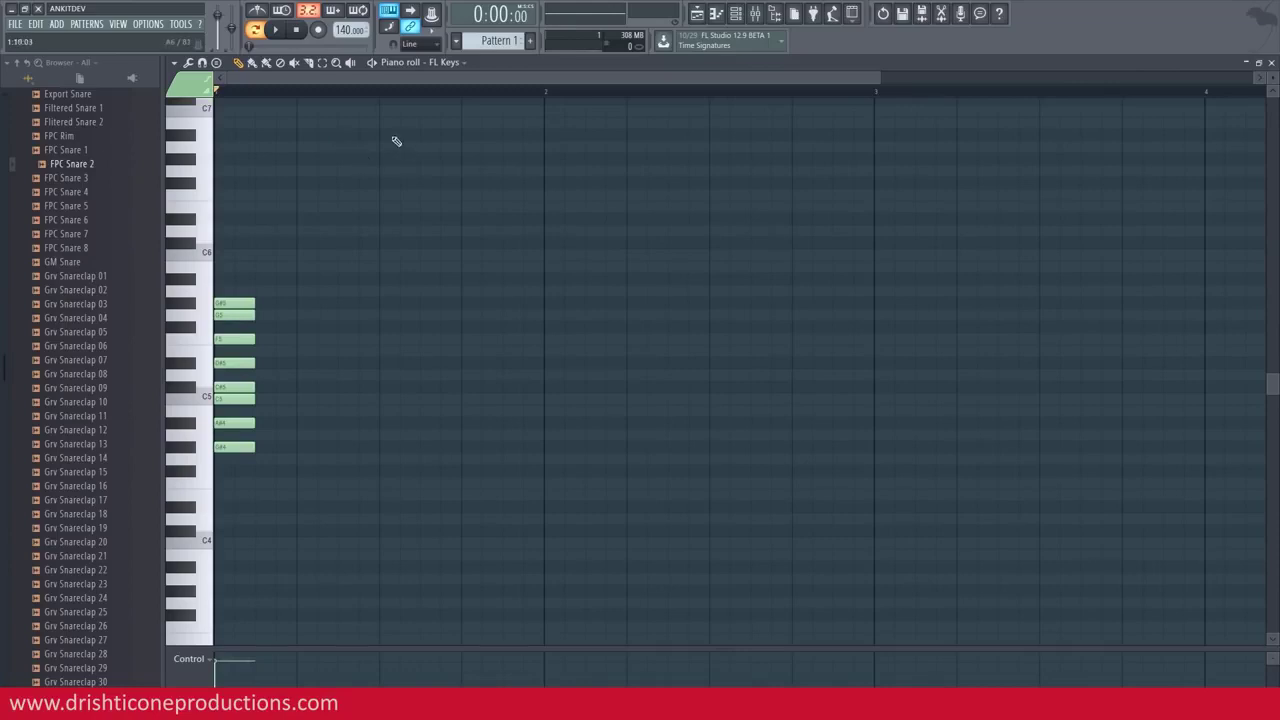
{"action": "scroll", "coordinate": [318, 98], "scroll_direction": "up", "scroll_amount": 1}
{"action": "left_click_drag", "start_coordinate": [326, 79], "coordinate": [242, 79]}
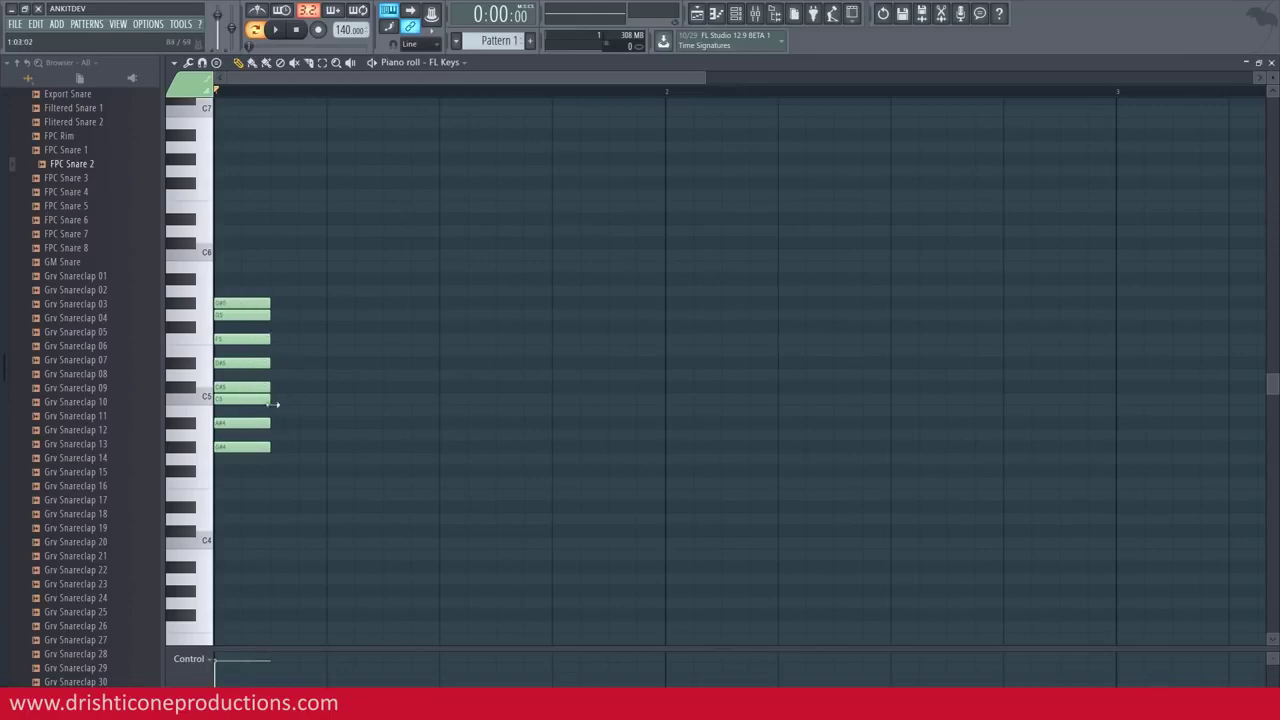
{"action": "left_click", "coordinate": [330, 342]}
{"action": "left_click_drag", "start_coordinate": [364, 342], "coordinate": [352, 342]}
{"action": "left_click", "coordinate": [358, 364]}
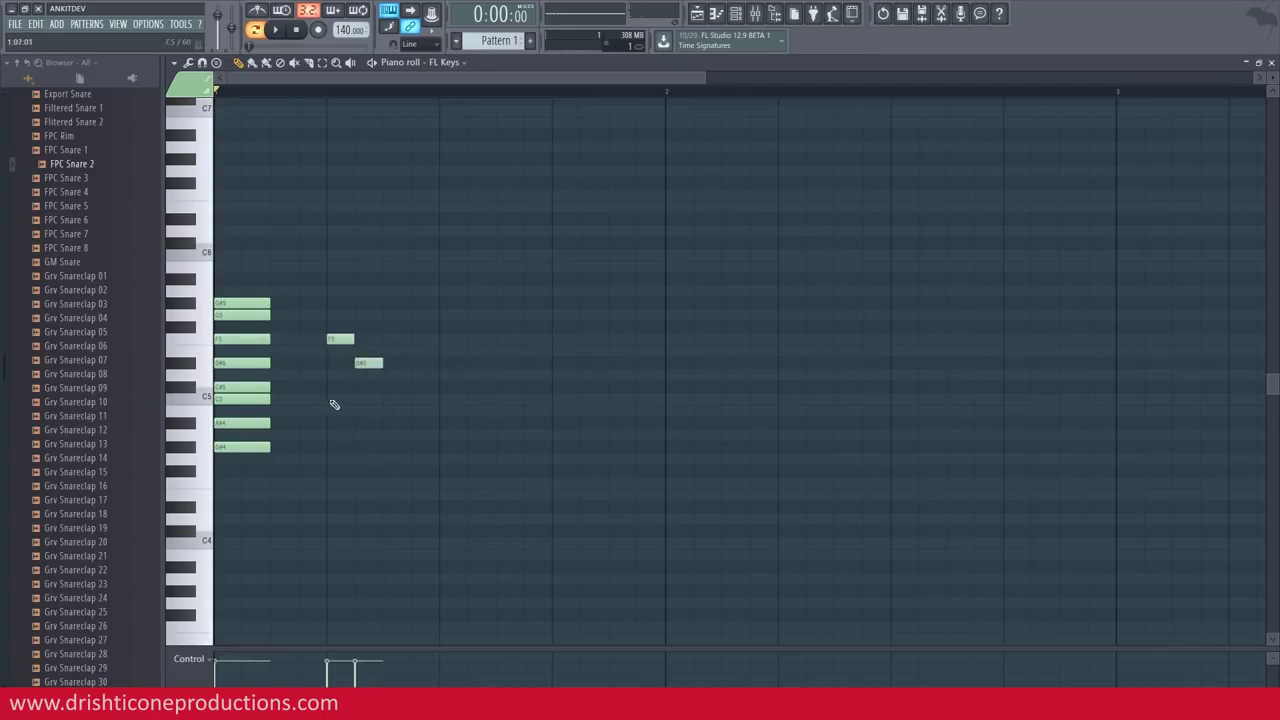
{"action": "left_click", "coordinate": [386, 399]}
{"action": "left_click", "coordinate": [414, 364]}
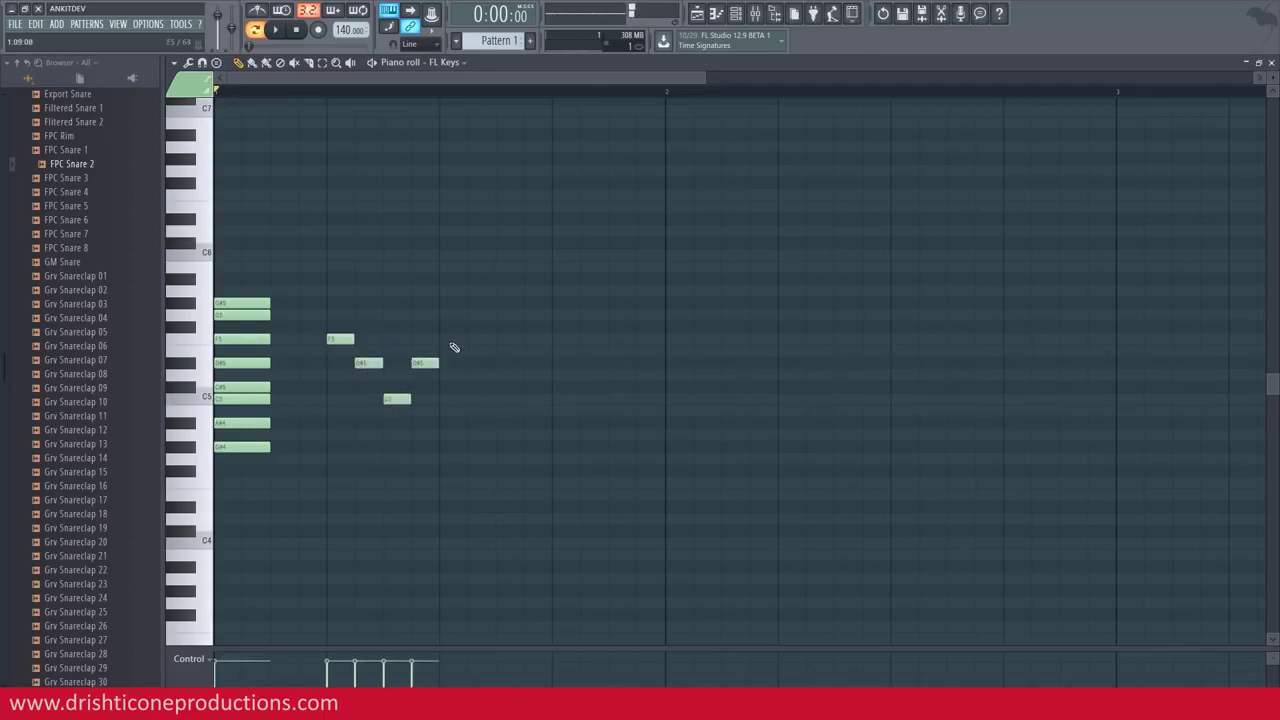
Step: Continue the melody from 1:09 with G5, G#5, G5, A#4, D#5, C5, G#4 and C5
{"action": "left_click", "coordinate": [443, 315]}
{"action": "left_click", "coordinate": [471, 303]}
{"action": "left_click", "coordinate": [499, 316]}
{"action": "left_click", "coordinate": [527, 423]}
{"action": "left_click", "coordinate": [556, 363]}
{"action": "left_click", "coordinate": [584, 400]}
{"action": "left_click_drag", "start_coordinate": [611, 444], "coordinate": [646, 397]}
Step: Play the melody from 1:05 and stop playback
{"action": "left_click", "coordinate": [331, 91]}
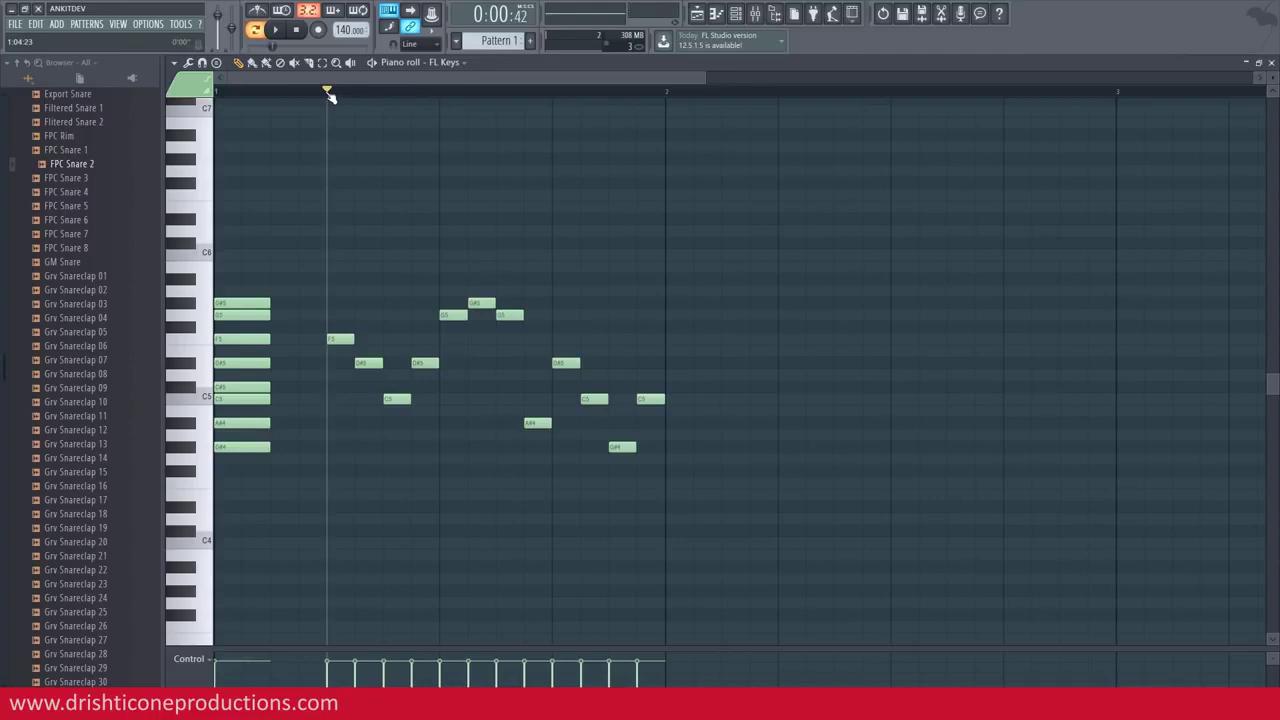
{"action": "key", "text": "space"}
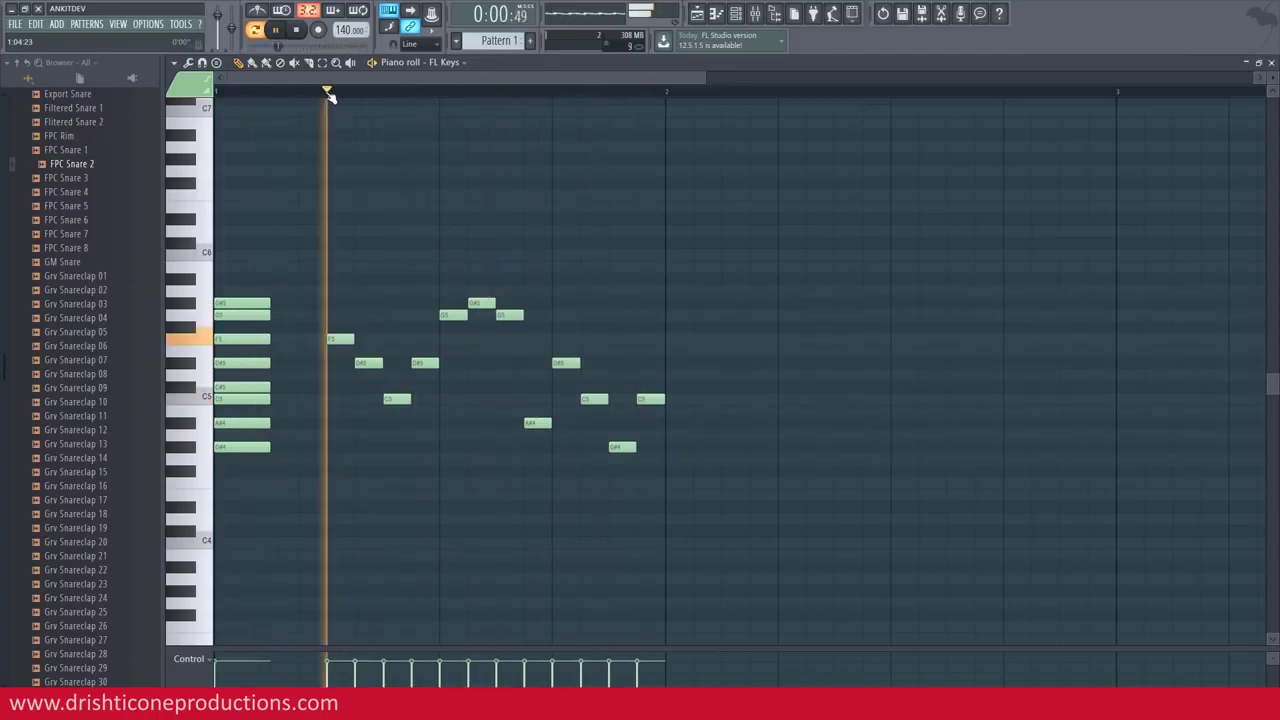
{"action": "key", "text": "space"}
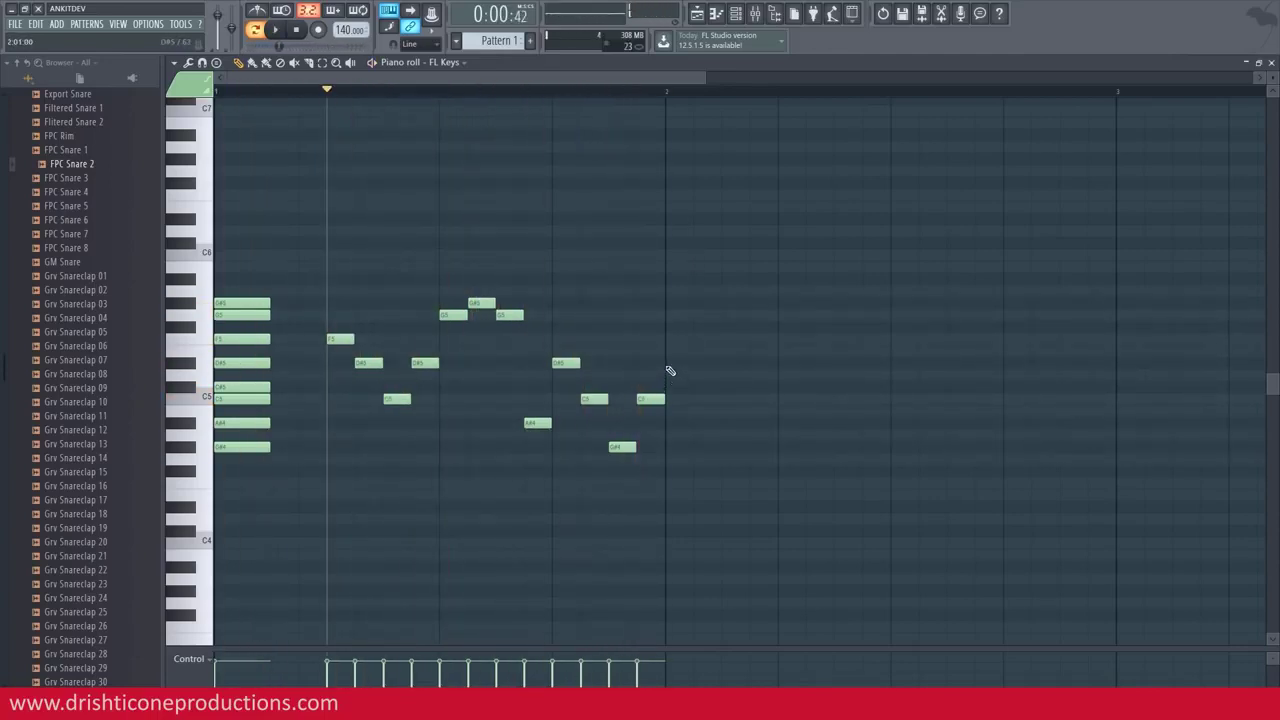
Step: Extend the melody from 2:01 with D#5, G5, G#5 and G5, and play it back
{"action": "left_click", "coordinate": [670, 363]}
{"action": "left_click", "coordinate": [699, 316]}
{"action": "left_click", "coordinate": [727, 303]}
{"action": "left_click", "coordinate": [753, 316]}
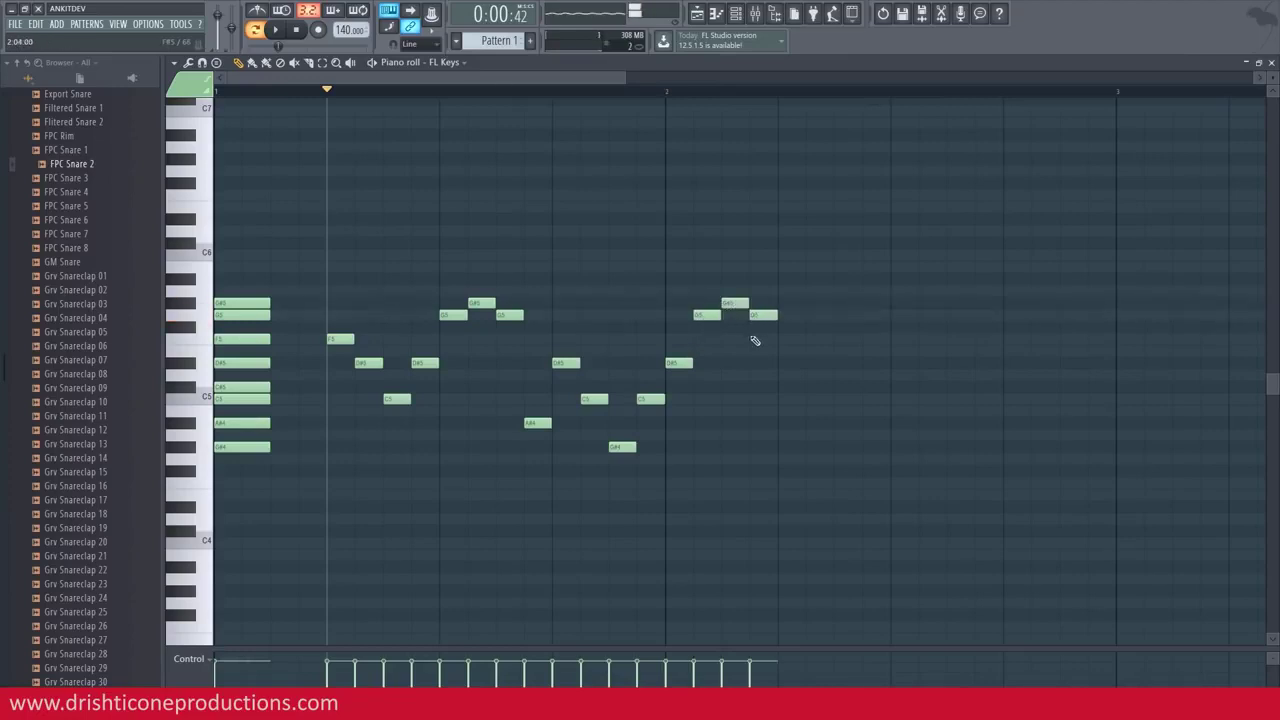
{"action": "key", "text": "space"}
{"action": "key", "text": "space"}
Step: Select the time range from 1:05 to 2:05 around the melody, play it as a loop and stop playback
{"action": "mouse_move", "coordinate": [329, 93]}
{"action": "left_mouse_down"}
{"action": "mouse_move", "coordinate": [647, 108]}
{"action": "mouse_move", "coordinate": [780, 200]}
{"action": "left_mouse_up"}
{"action": "key", "text": "space"}
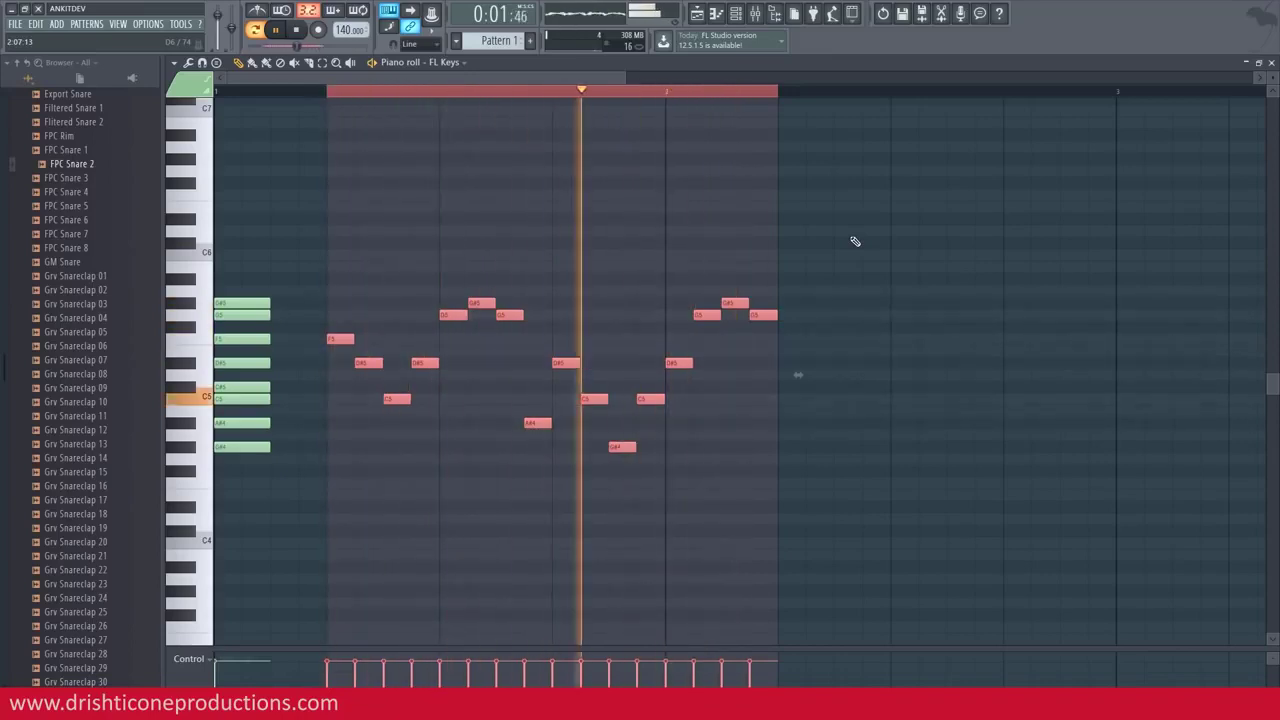
{"action": "key", "text": "space"}
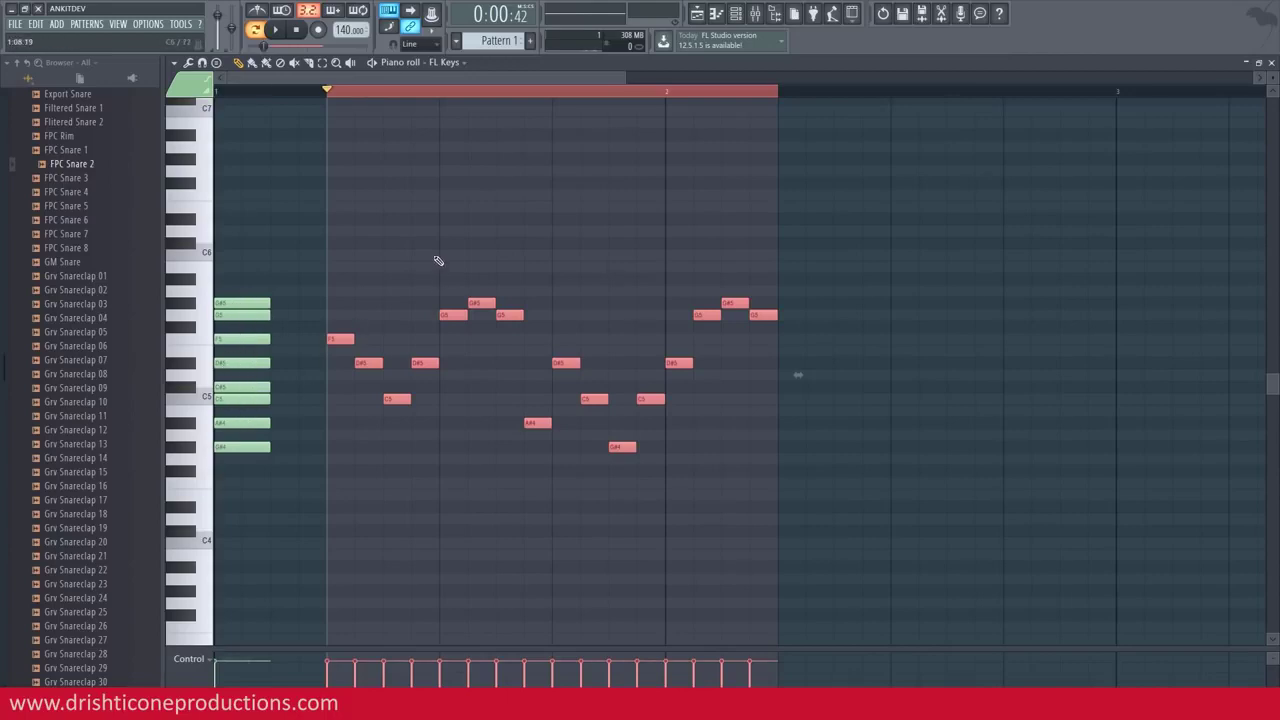
Step: Move the melody notes at 1:09, 1:13 and 2:01 off the scale to E5, D5 and A4, and play the loop
{"action": "key", "text": "ctrl+d"}
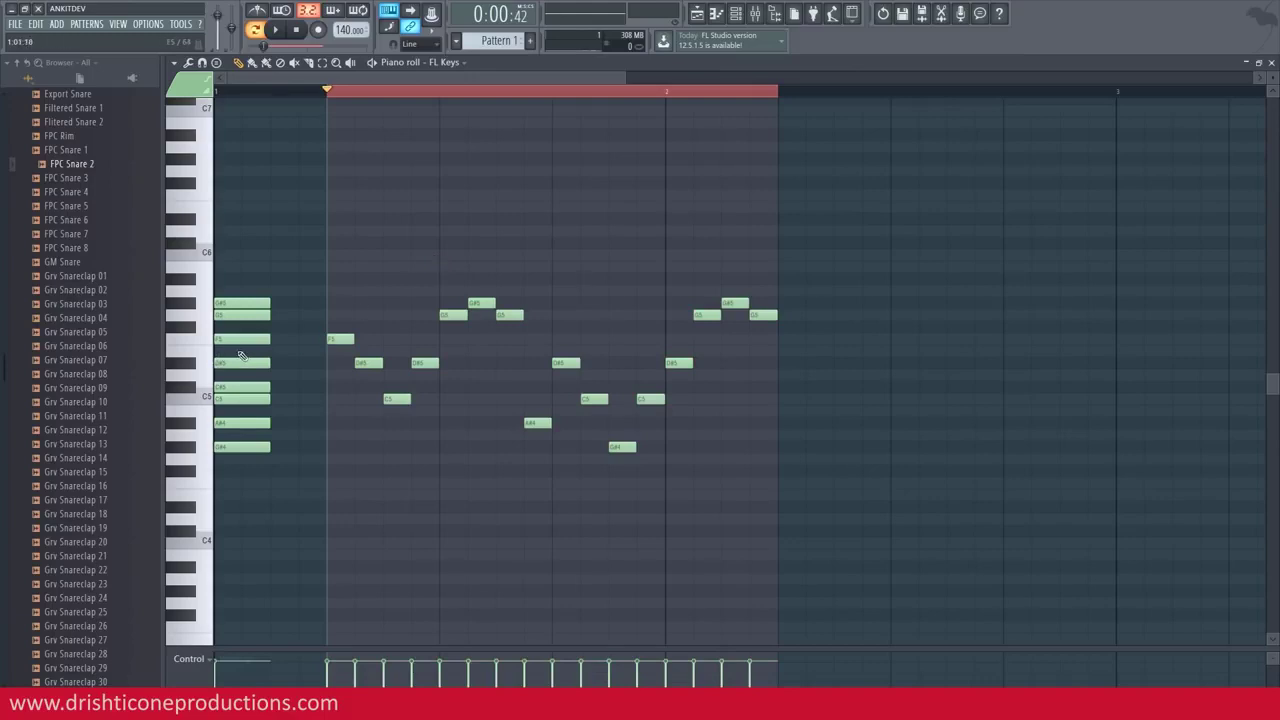
{"action": "mouse_move", "coordinate": [336, 340]}
{"action": "left_mouse_down"}
{"action": "mouse_move", "coordinate": [336, 352]}
{"action": "mouse_move", "coordinate": [340, 340]}
{"action": "left_mouse_up"}
{"action": "left_click_drag", "start_coordinate": [452, 316], "coordinate": [452, 351]}
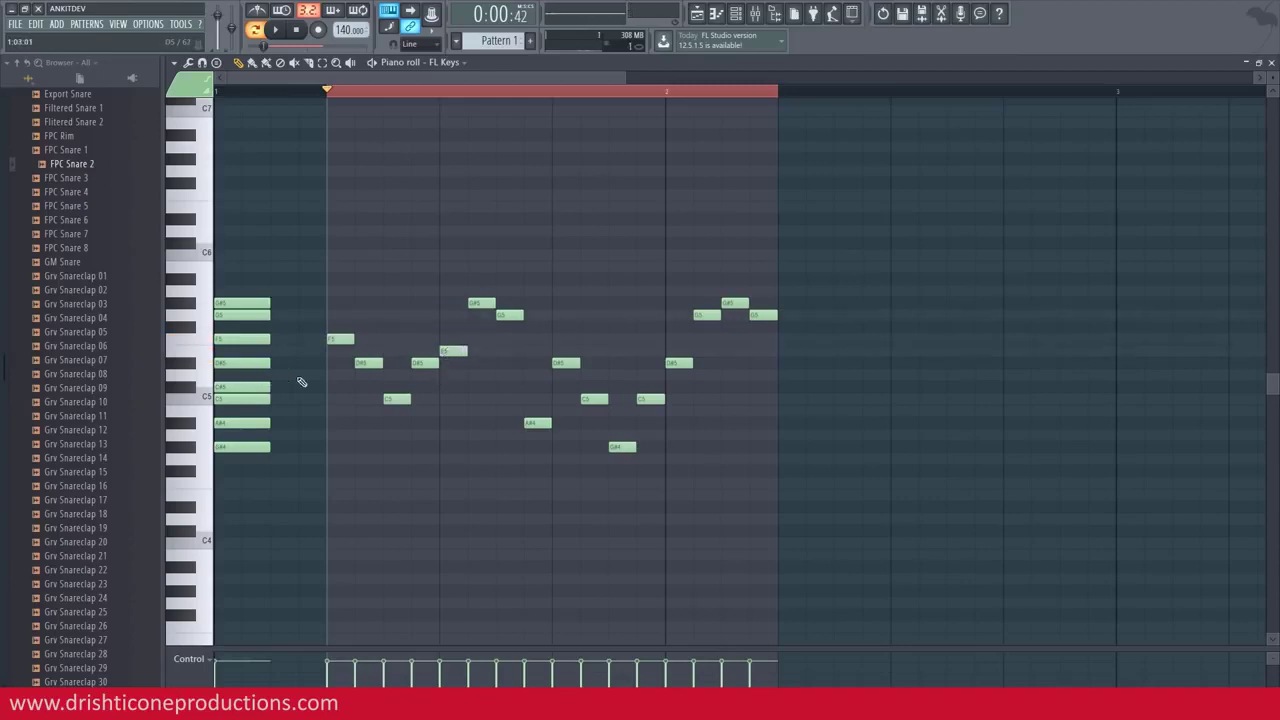
{"action": "left_click_drag", "start_coordinate": [566, 363], "coordinate": [566, 375]}
{"action": "left_click_drag", "start_coordinate": [676, 363], "coordinate": [676, 435]}
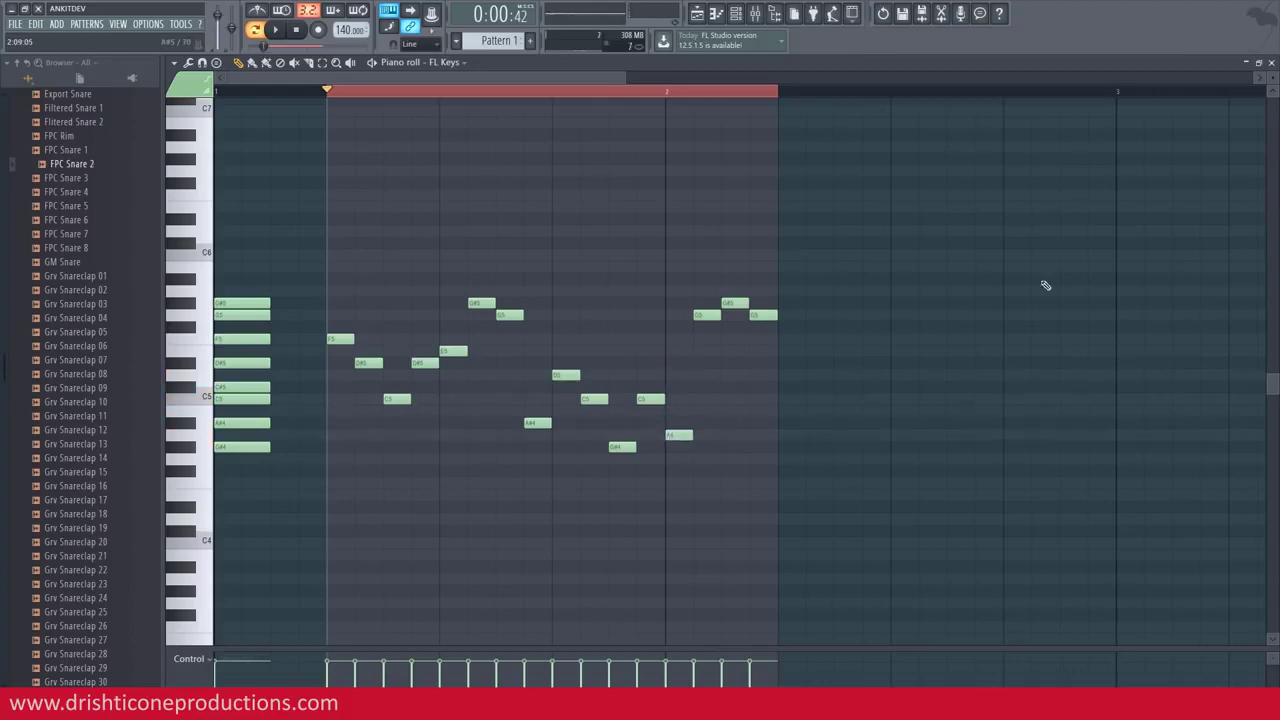
{"action": "key", "text": "space"}
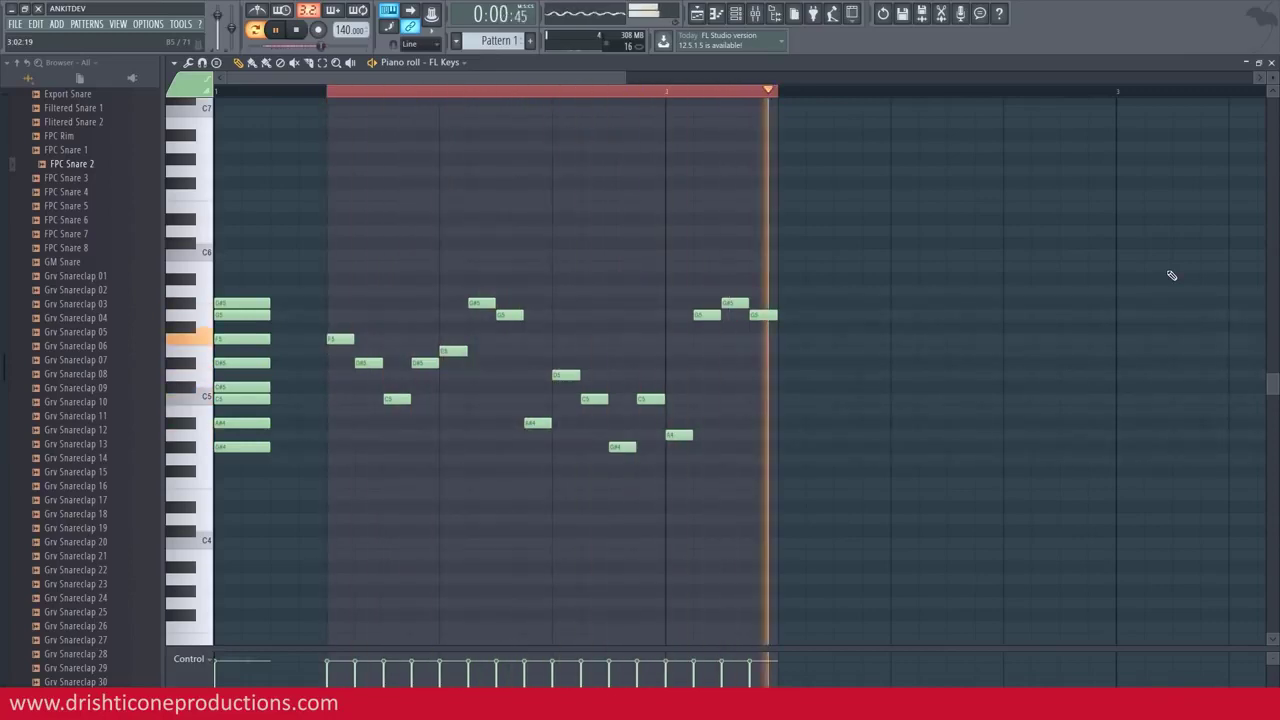
{"action": "key", "text": "space"}
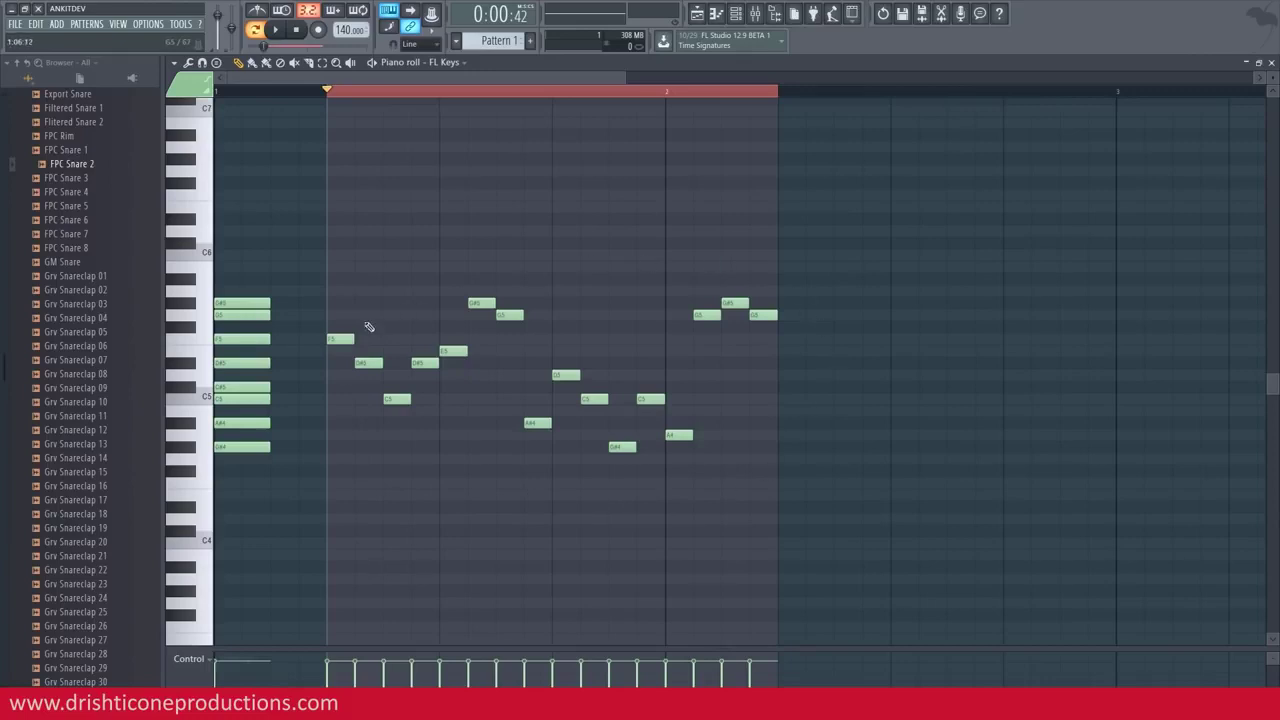
Step: Copy the G# major scale stack up one octave and start an upper melody at 1:05 with two-step notes D#6, G6, F6 and C6
{"action": "left_click_drag", "start_coordinate": [297, 290], "coordinate": [250, 517]}
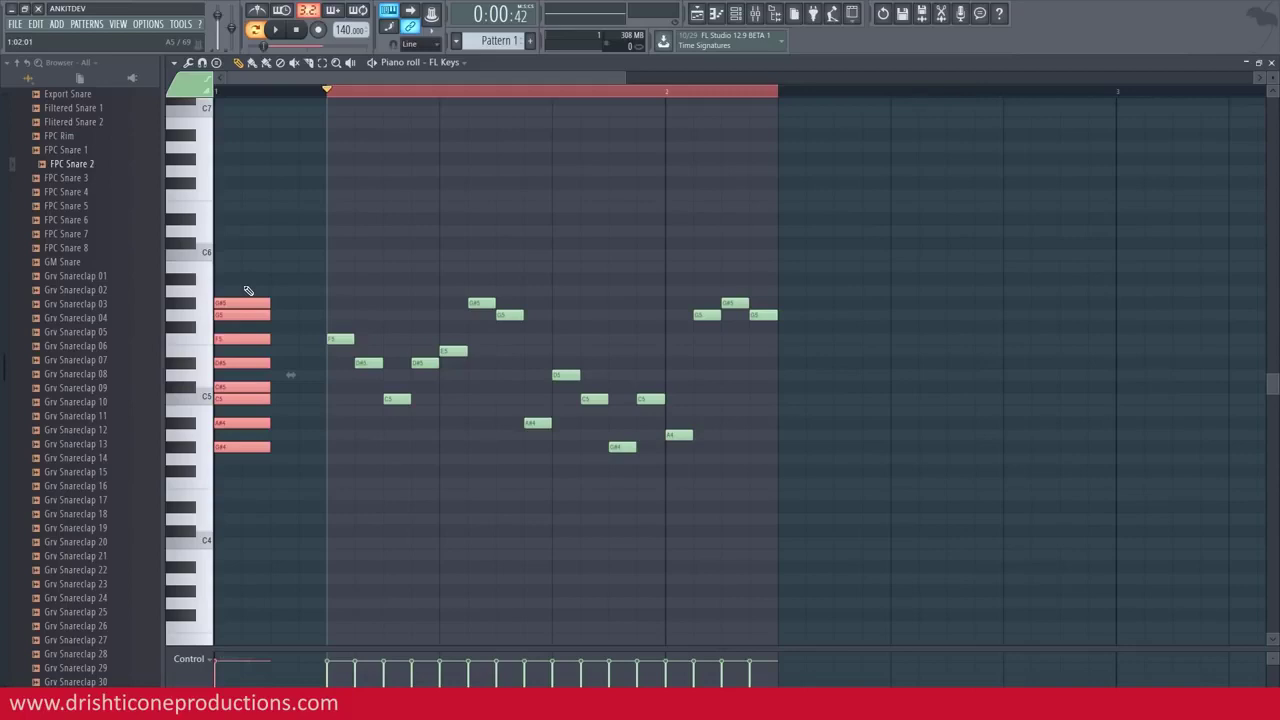
{"action": "key", "text": "ctrl+Up"}
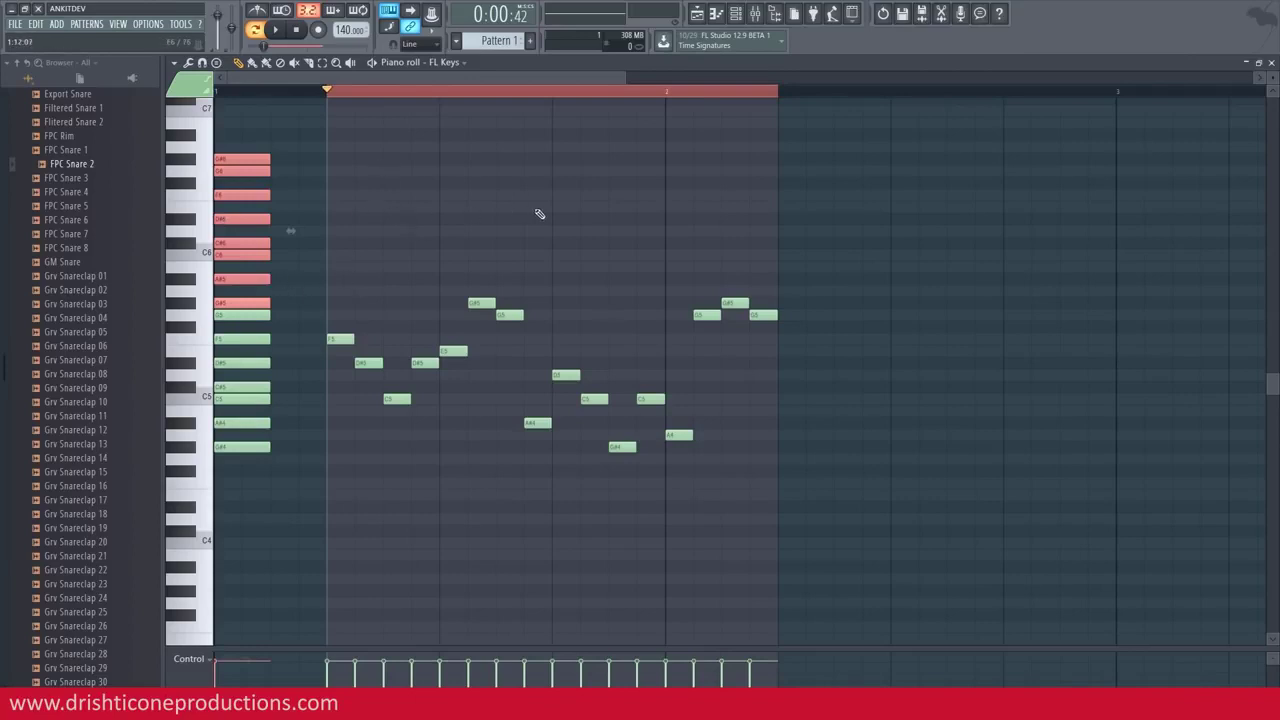
{"action": "left_click", "coordinate": [330, 222]}
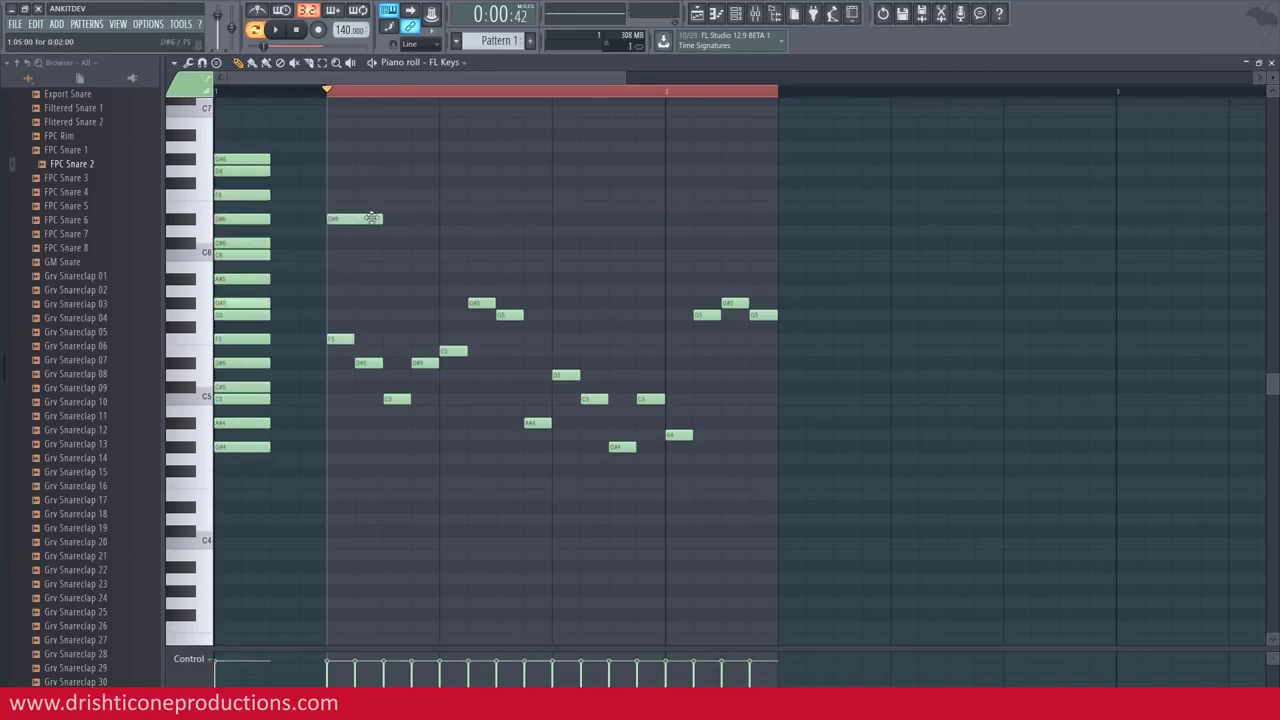
{"action": "left_click", "coordinate": [392, 172]}
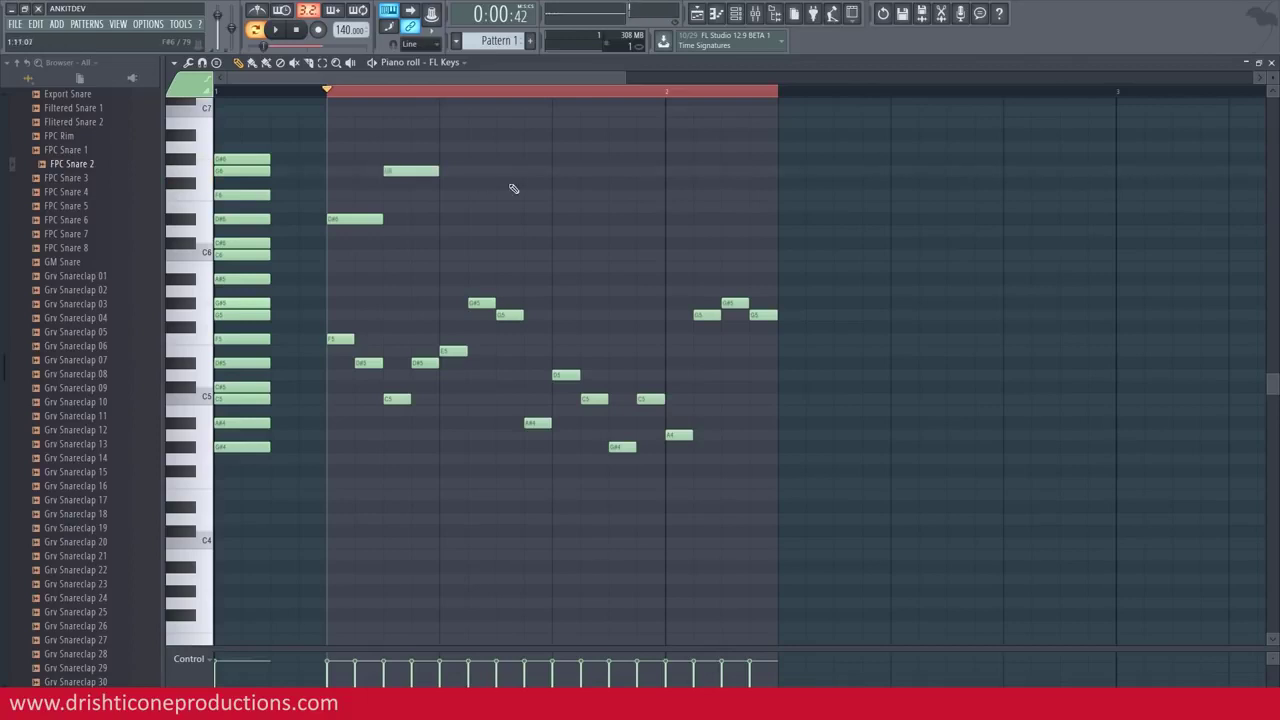
{"action": "left_click", "coordinate": [446, 196]}
{"action": "left_click", "coordinate": [501, 256]}
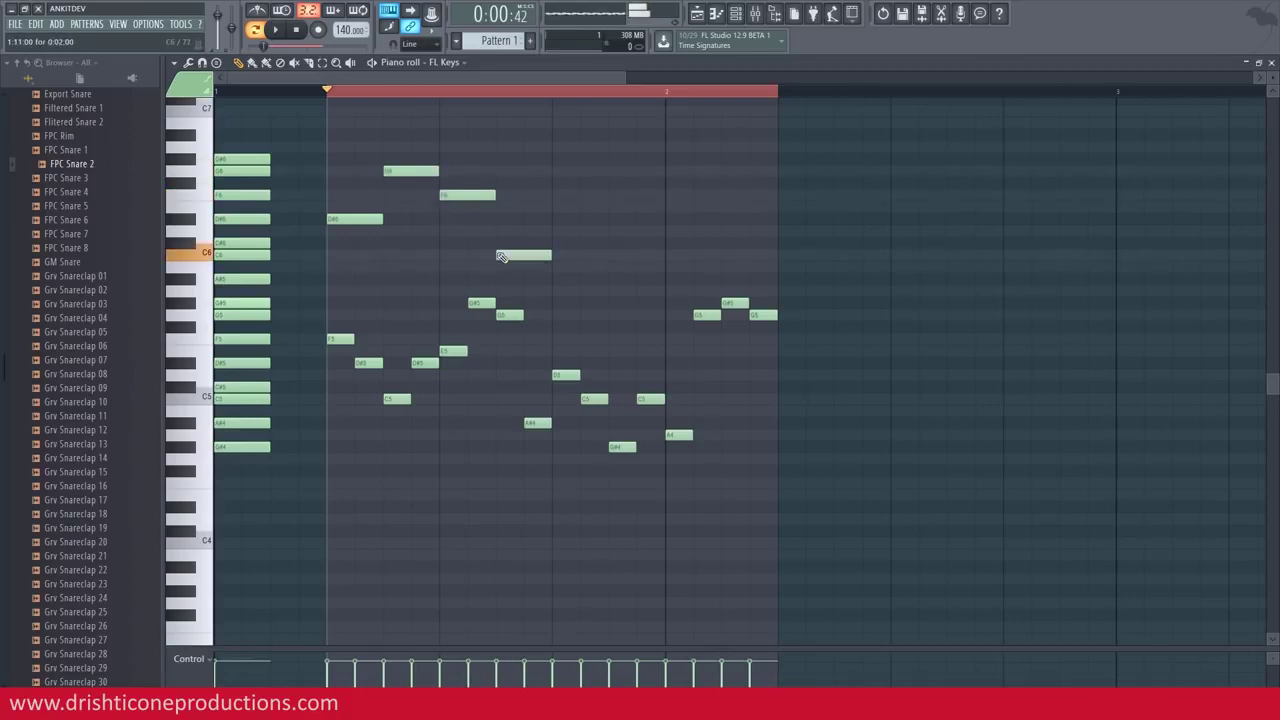
Step: Complete the upper melody from 1:13 with A#5, C6, D#6 and G6, and erase the lower melody
{"action": "left_click", "coordinate": [558, 279]}
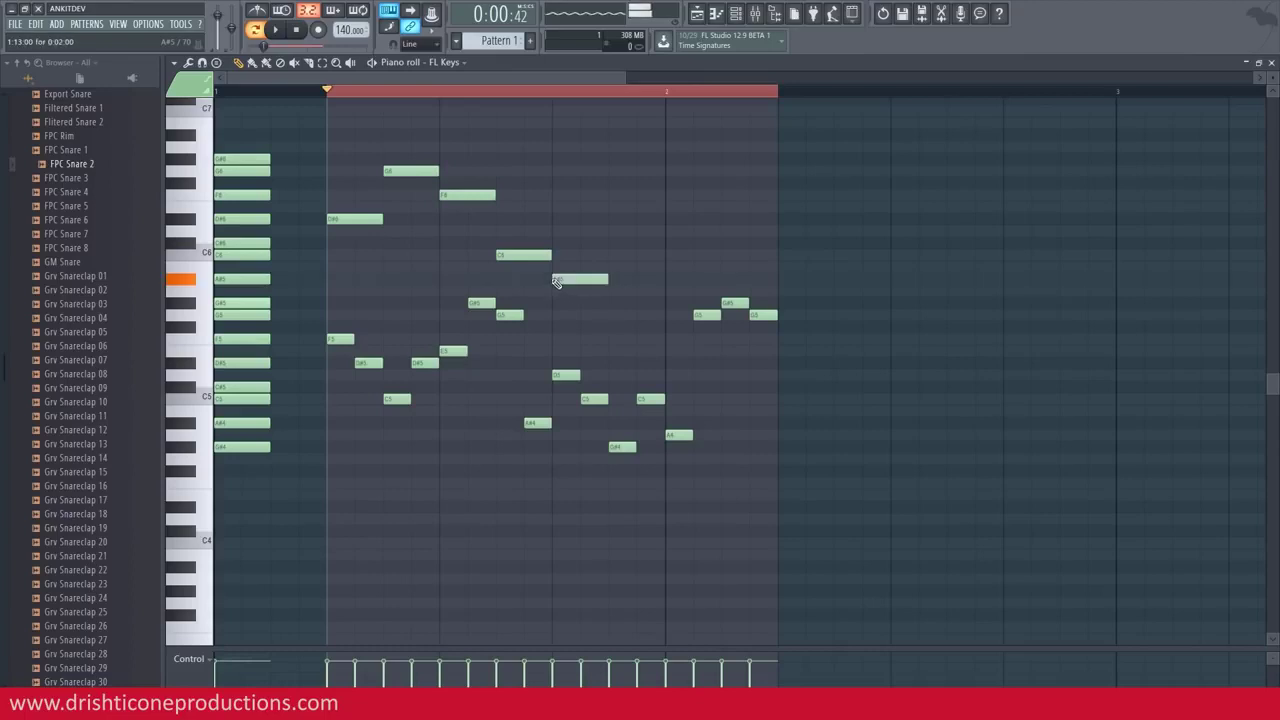
{"action": "left_click", "coordinate": [610, 257]}
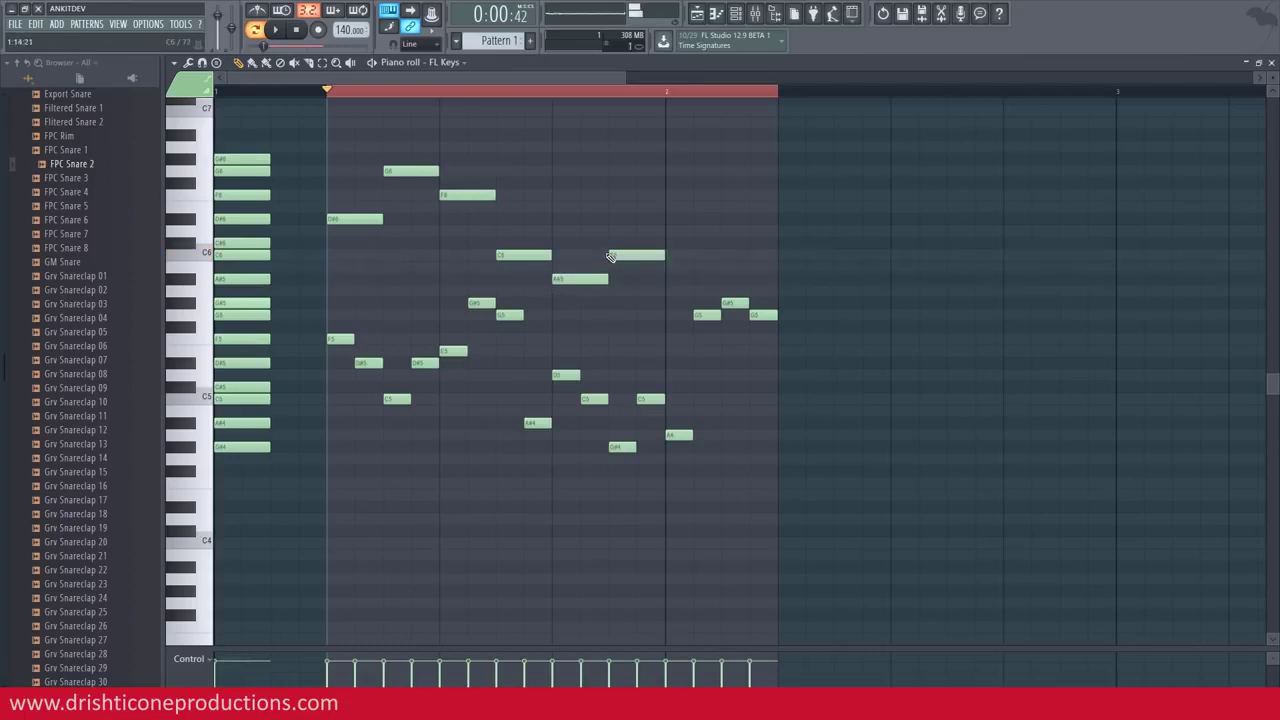
{"action": "left_click", "coordinate": [667, 218]}
{"action": "left_click_drag", "start_coordinate": [724, 207], "coordinate": [726, 166]}
{"action": "mouse_move", "coordinate": [383, 335]}
{"action": "left_mouse_down"}
{"action": "mouse_move", "coordinate": [357, 363]}
{"action": "mouse_move", "coordinate": [508, 340]}
{"action": "mouse_move", "coordinate": [563, 390]}
{"action": "mouse_move", "coordinate": [706, 443]}
{"action": "mouse_move", "coordinate": [762, 320]}
{"action": "left_mouse_up"}
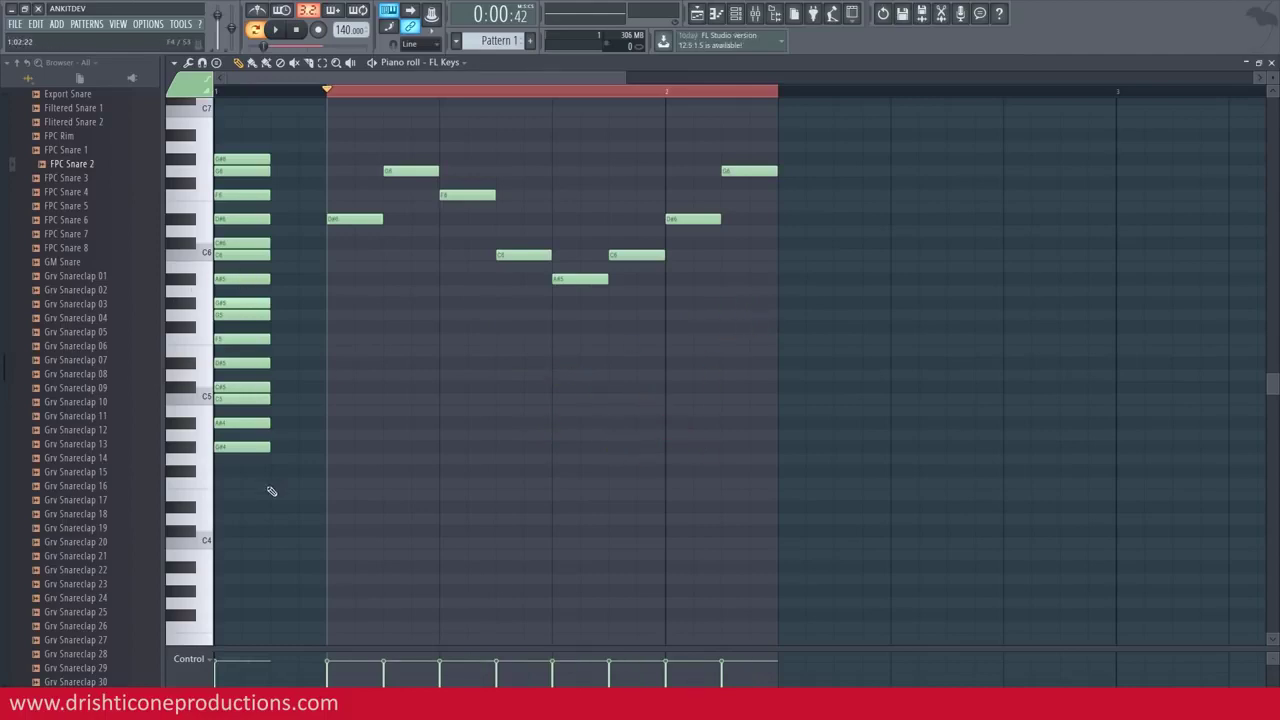
Step: Start a lower line with D#5 at 1:06, F5 at 1:07, G5 at 1:08, F5 at 1:10 and C5 at 1:12
{"action": "left_click", "coordinate": [360, 366]}
{"action": "left_click", "coordinate": [388, 341]}
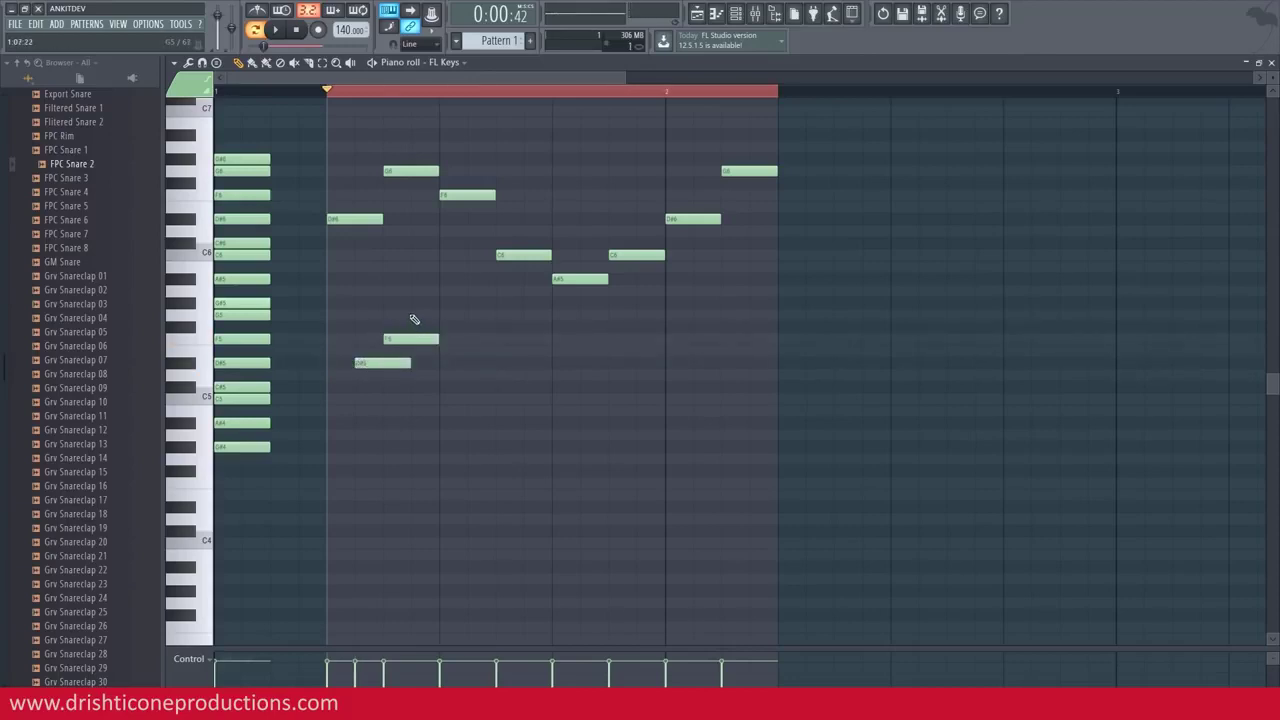
{"action": "left_click", "coordinate": [414, 319]}
{"action": "left_click", "coordinate": [444, 341]}
{"action": "left_click", "coordinate": [501, 401]}
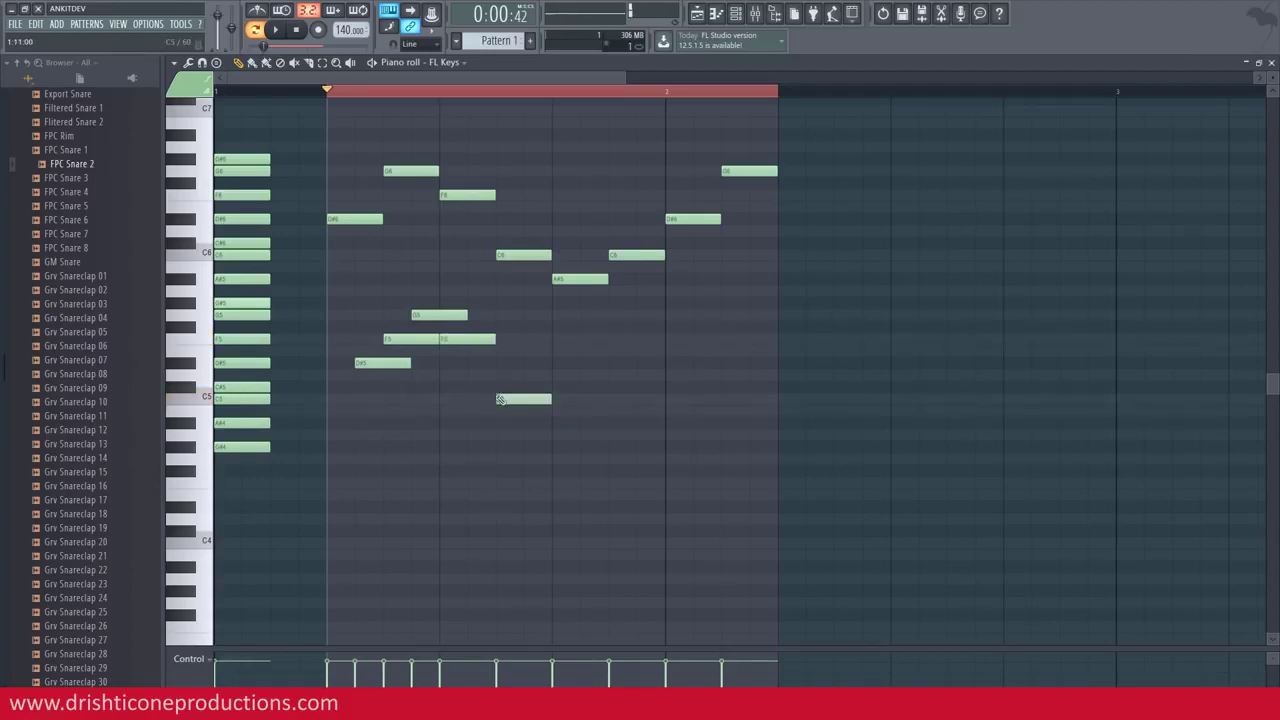
{"action": "left_click_drag", "start_coordinate": [446, 341], "coordinate": [474, 343]}
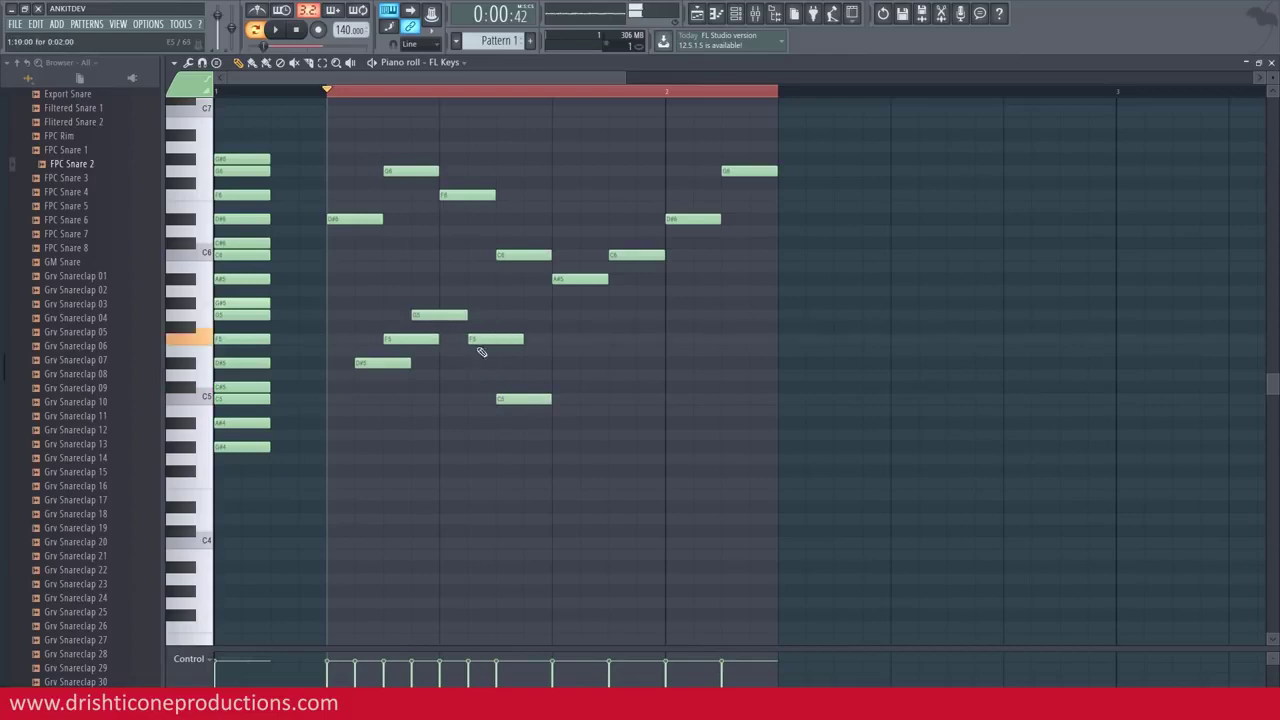
{"action": "left_click_drag", "start_coordinate": [498, 398], "coordinate": [526, 397]}
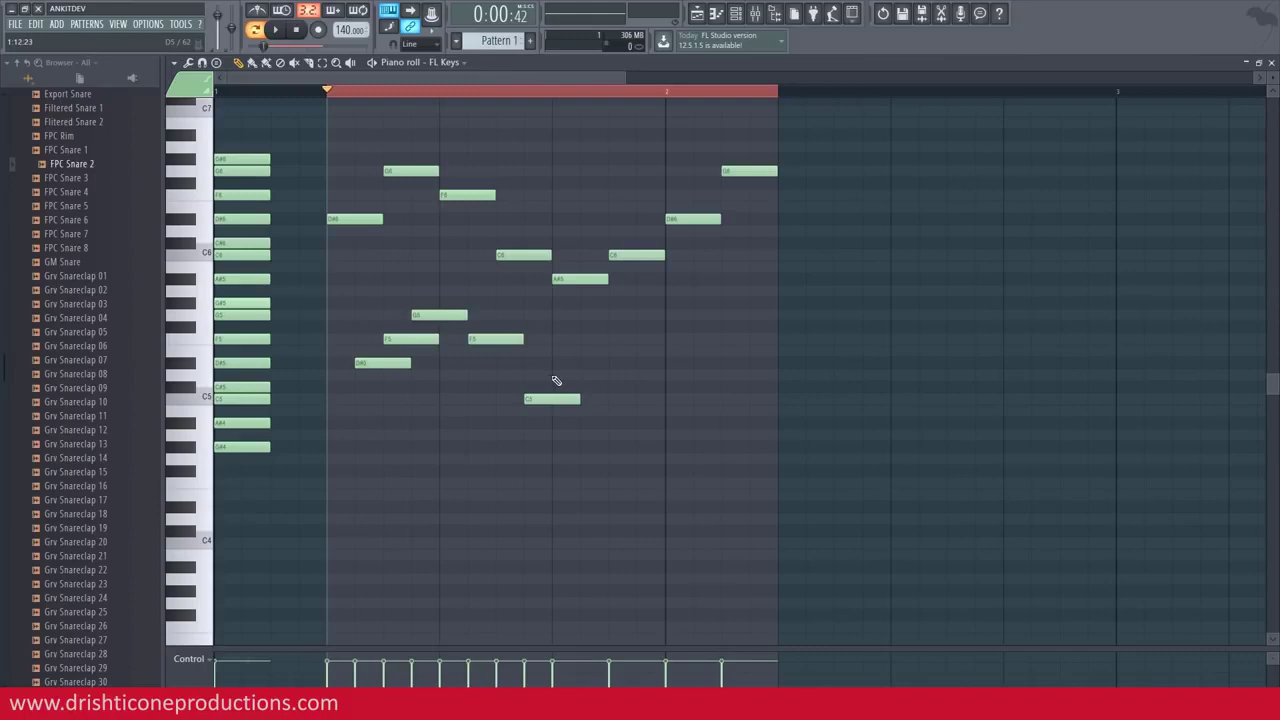
Step: Erase the F5 at 1:07 and add D#5 at 1:14 to the lower line
{"action": "left_click", "coordinate": [560, 375]}
{"action": "right_click", "coordinate": [424, 340]}
{"action": "left_click_drag", "start_coordinate": [560, 374], "coordinate": [585, 363]}
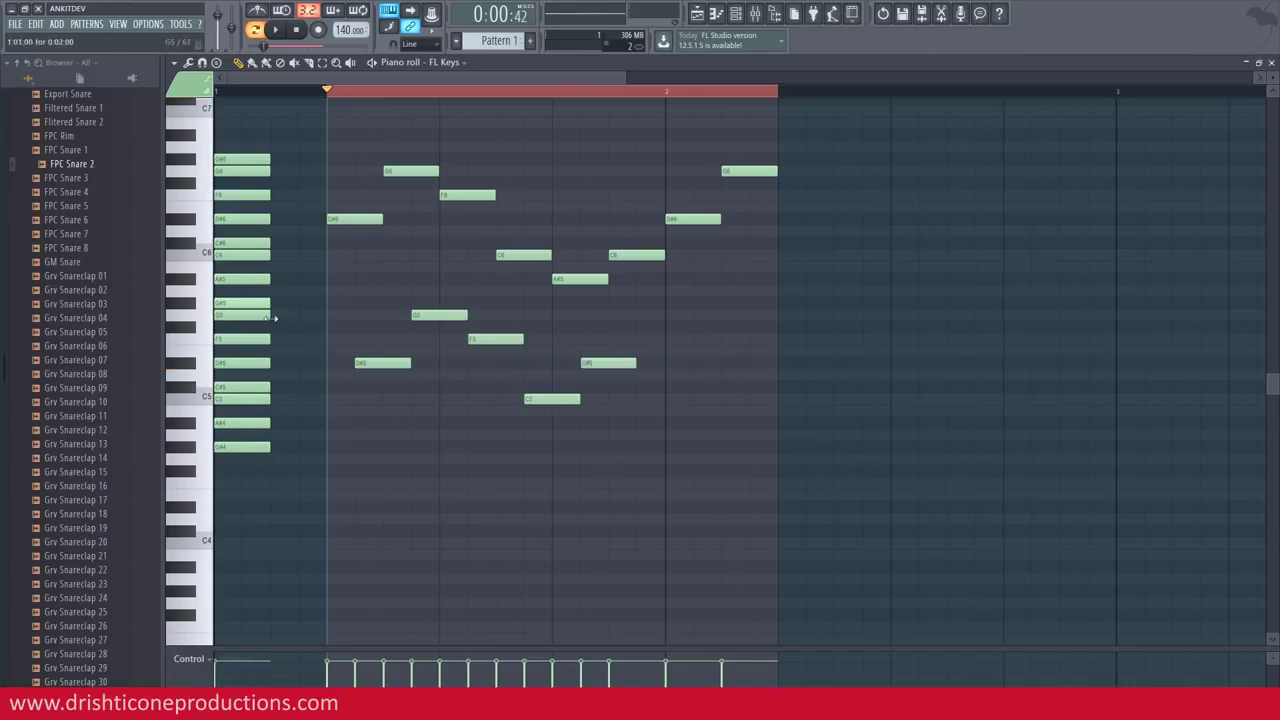
Step: Finish the lower line with G5, F5 and a D#5 shortened to end at 2:05, and play the loop
{"action": "left_click", "coordinate": [637, 316]}
{"action": "left_click", "coordinate": [695, 339]}
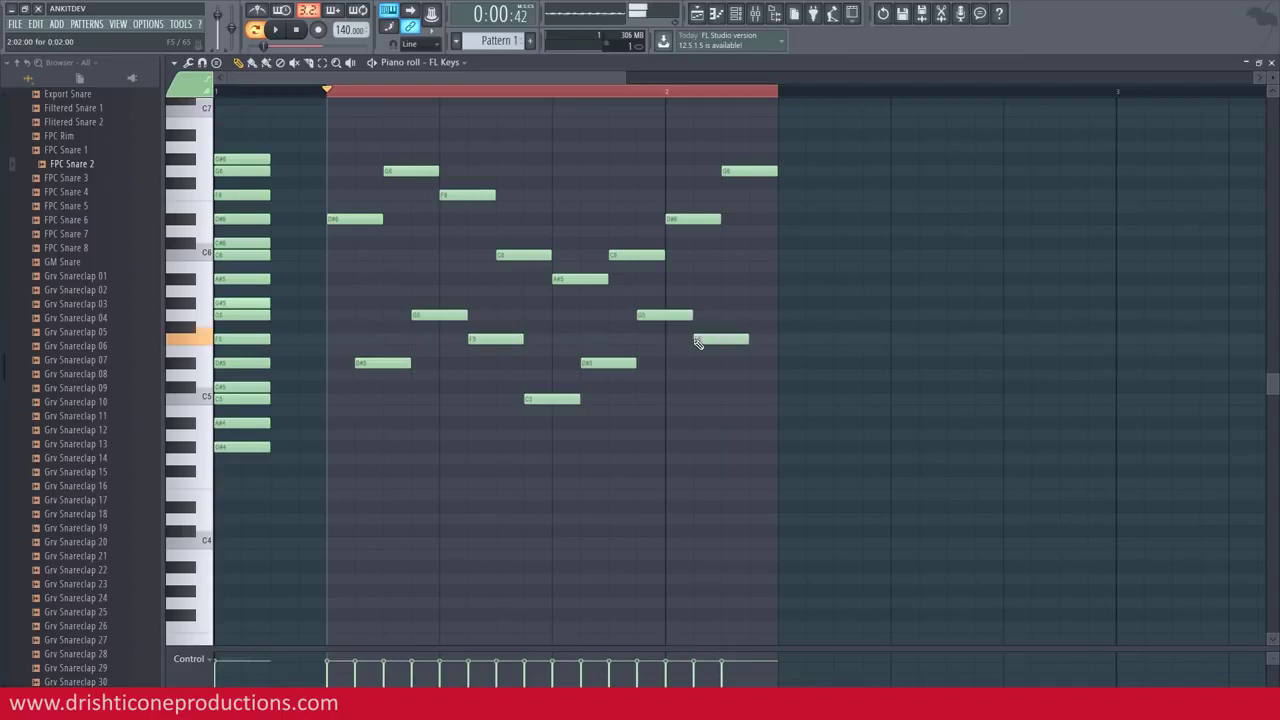
{"action": "left_click", "coordinate": [751, 363]}
{"action": "left_click_drag", "start_coordinate": [804, 364], "coordinate": [777, 364]}
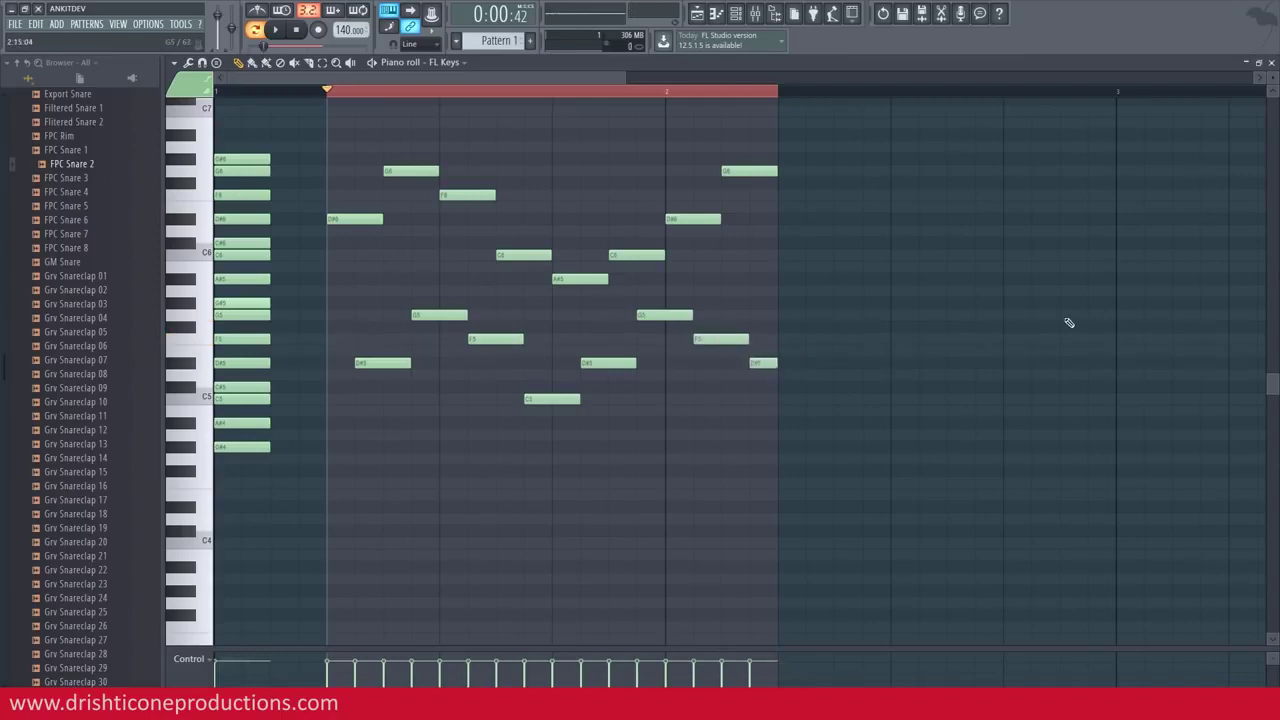
{"action": "key", "text": "space"}
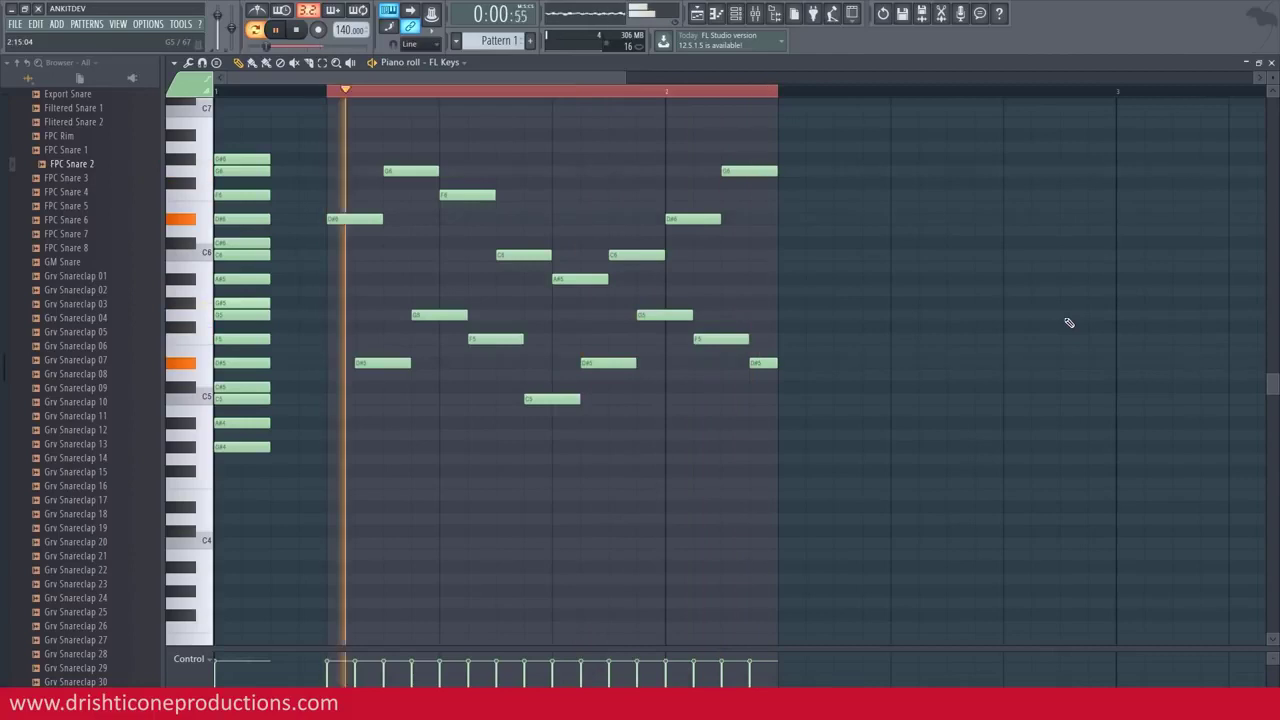
{"action": "key", "text": "space"}
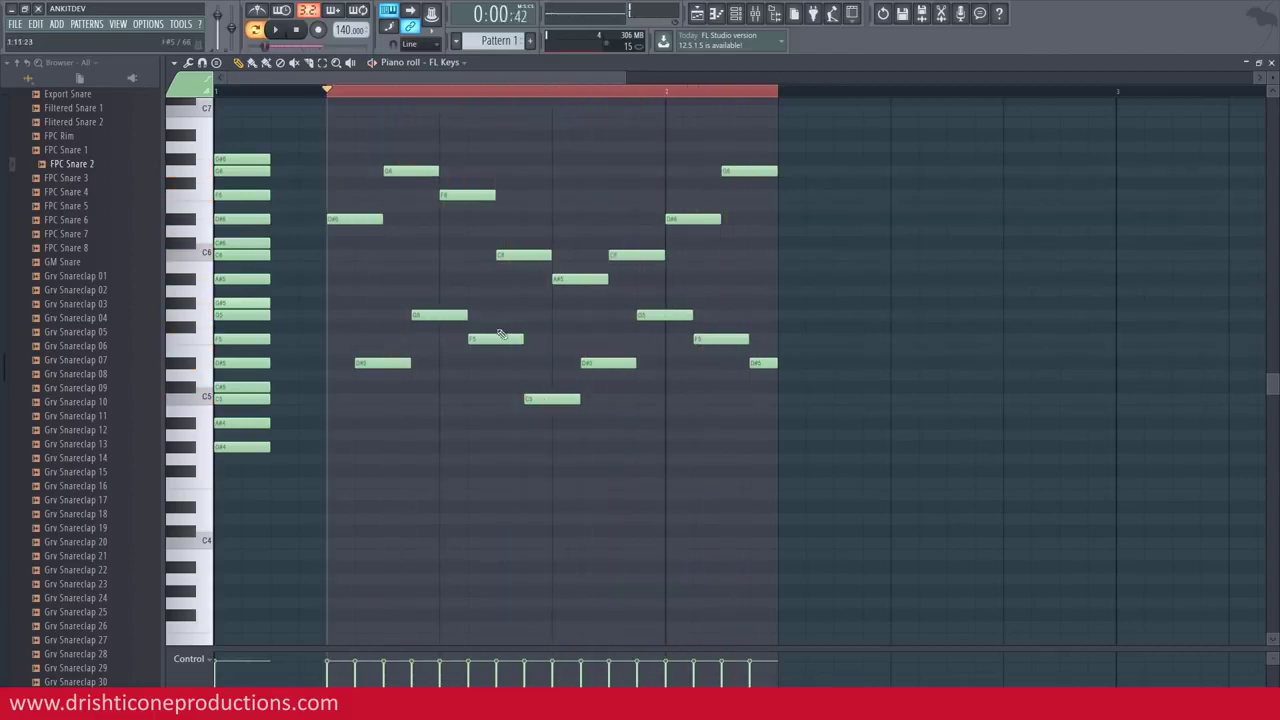
Step: Copy the G#4 to G#5 scale notes at 1:01 down one octave
{"action": "left_click_drag", "start_coordinate": [284, 297], "coordinate": [220, 455]}
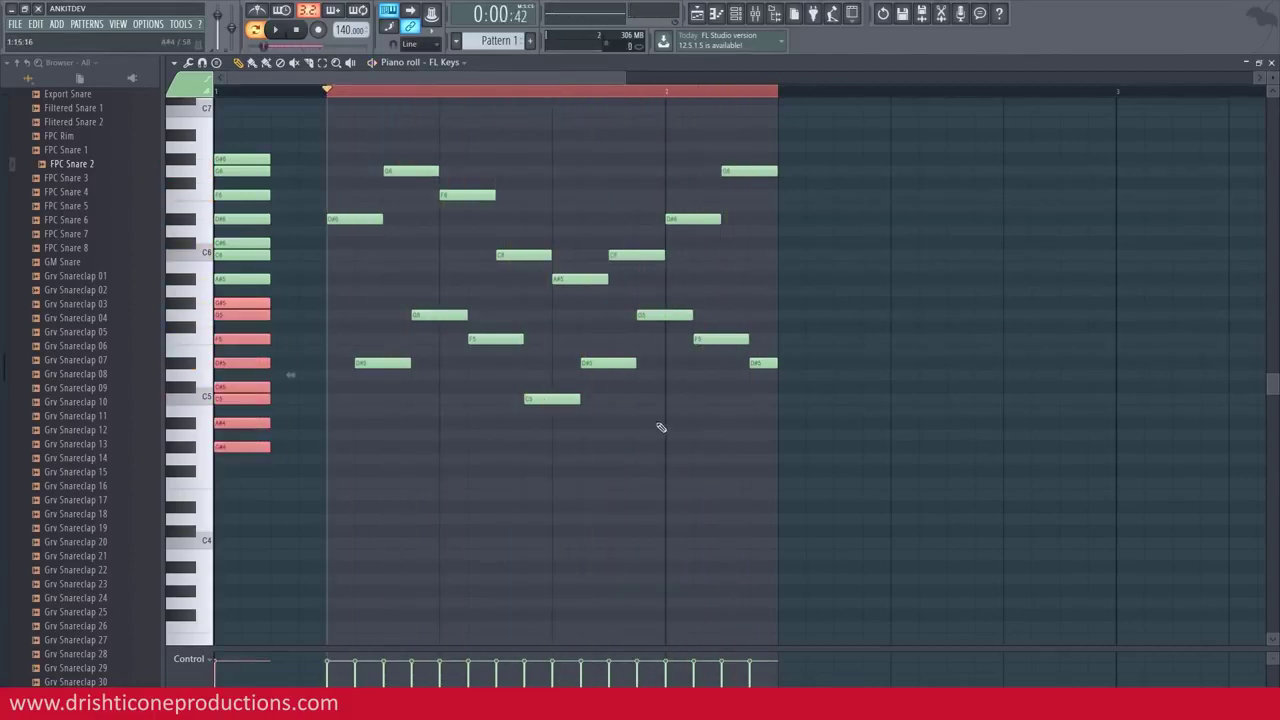
{"action": "key", "text": "ctrl+b"}
{"action": "key", "text": "ctrl+z"}
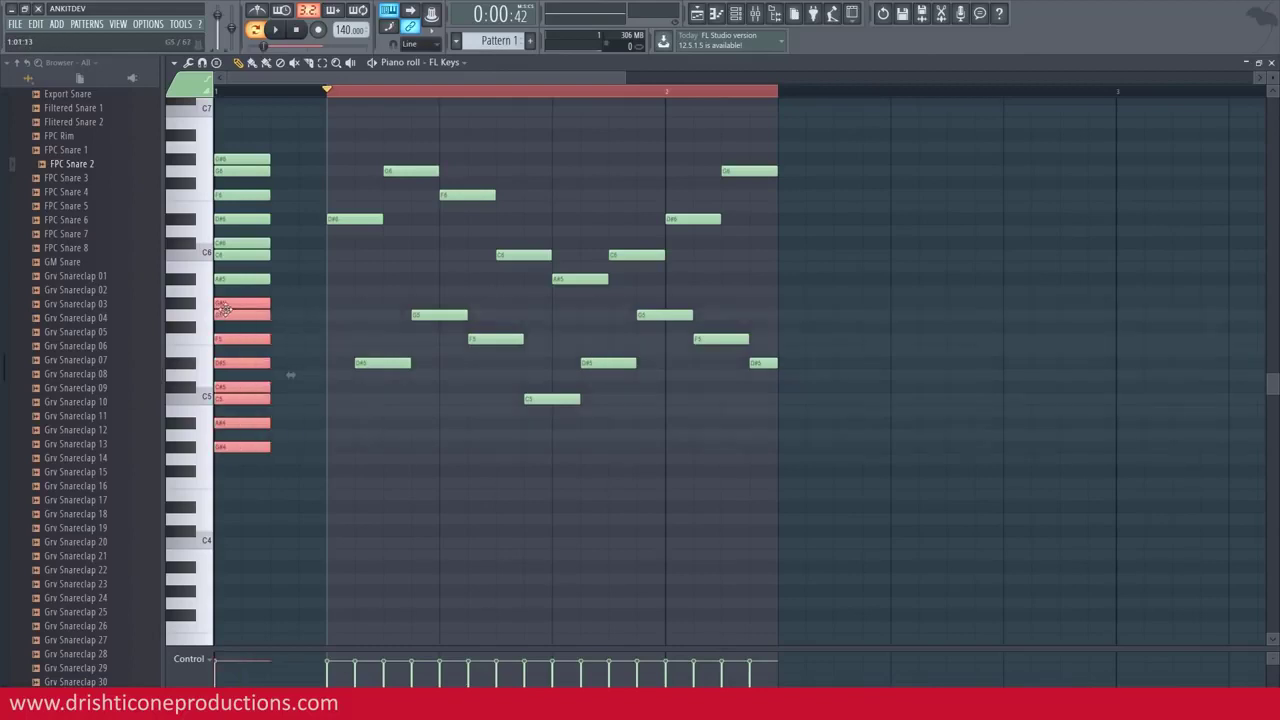
{"action": "key", "text": "ctrl+Down"}
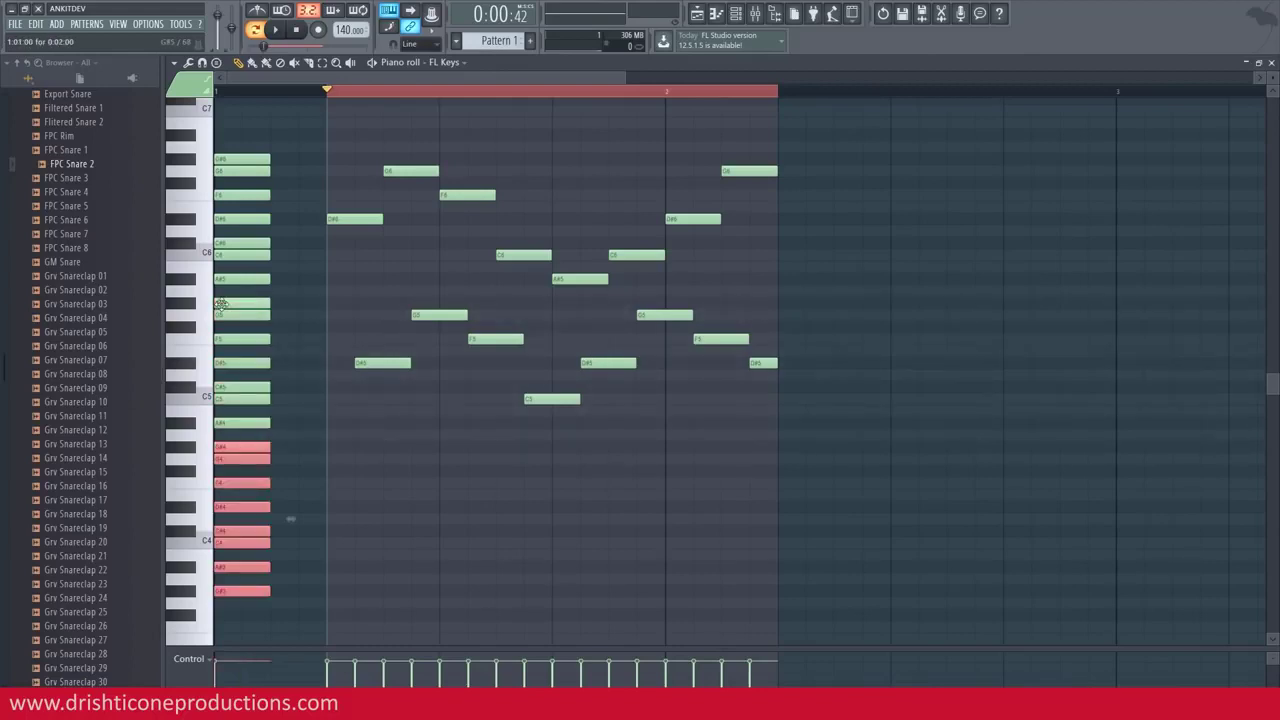
Step: Add four-step bass notes D#4 at 1:05, C#4 at 1:09, C4 at 1:13 and C#4 at 2:01, and play the loop
{"action": "scroll", "coordinate": [366, 491], "scroll_direction": "down", "scroll_amount": 3}
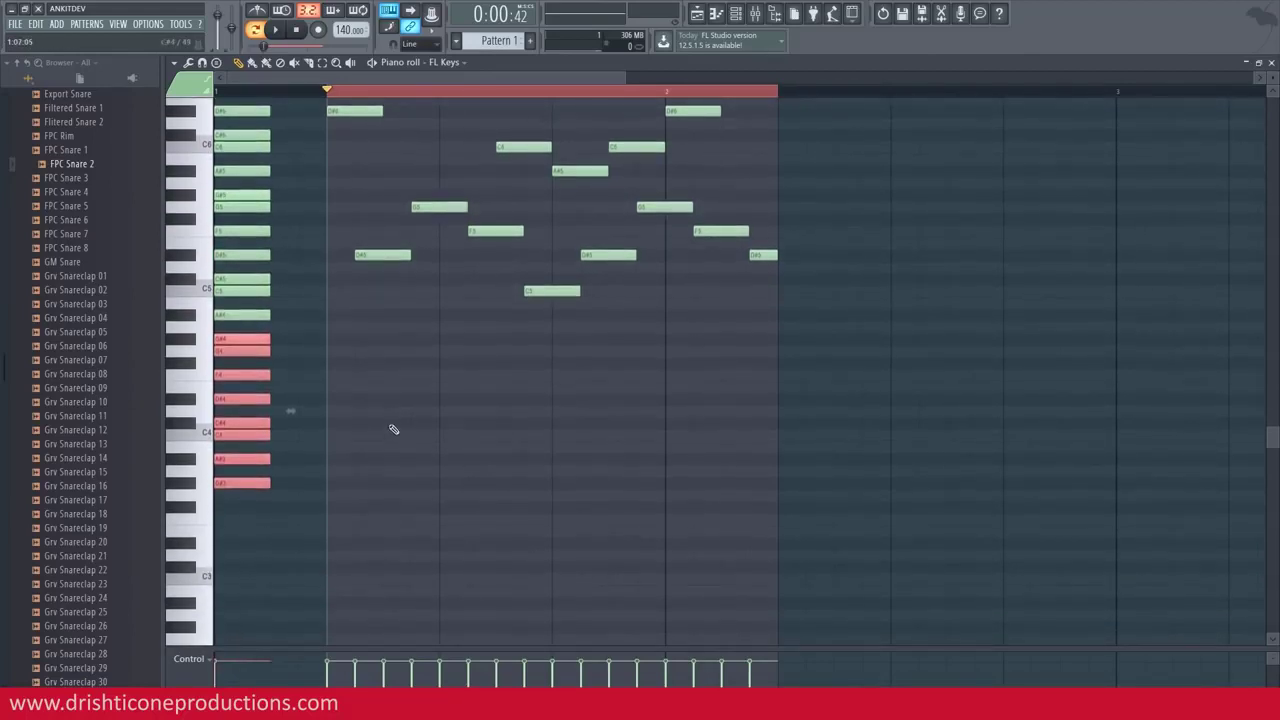
{"action": "left_click", "coordinate": [329, 400]}
{"action": "left_click_drag", "start_coordinate": [383, 399], "coordinate": [441, 400]}
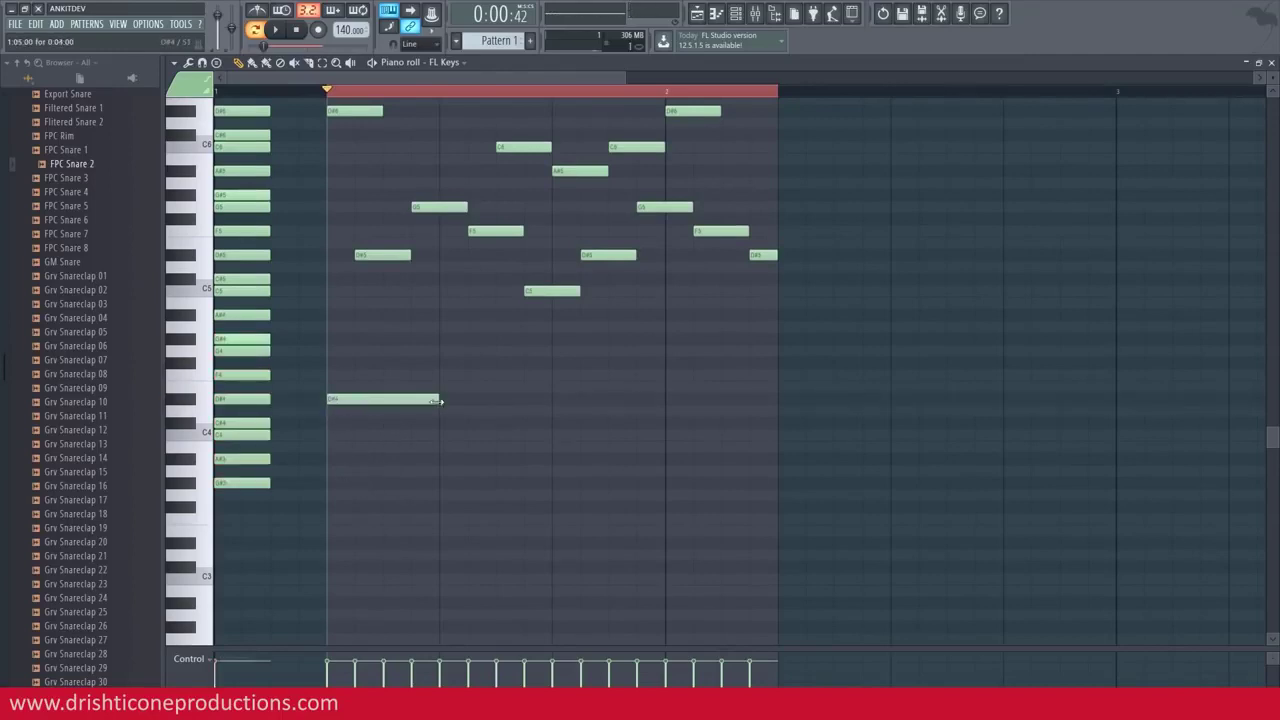
{"action": "left_click", "coordinate": [444, 425]}
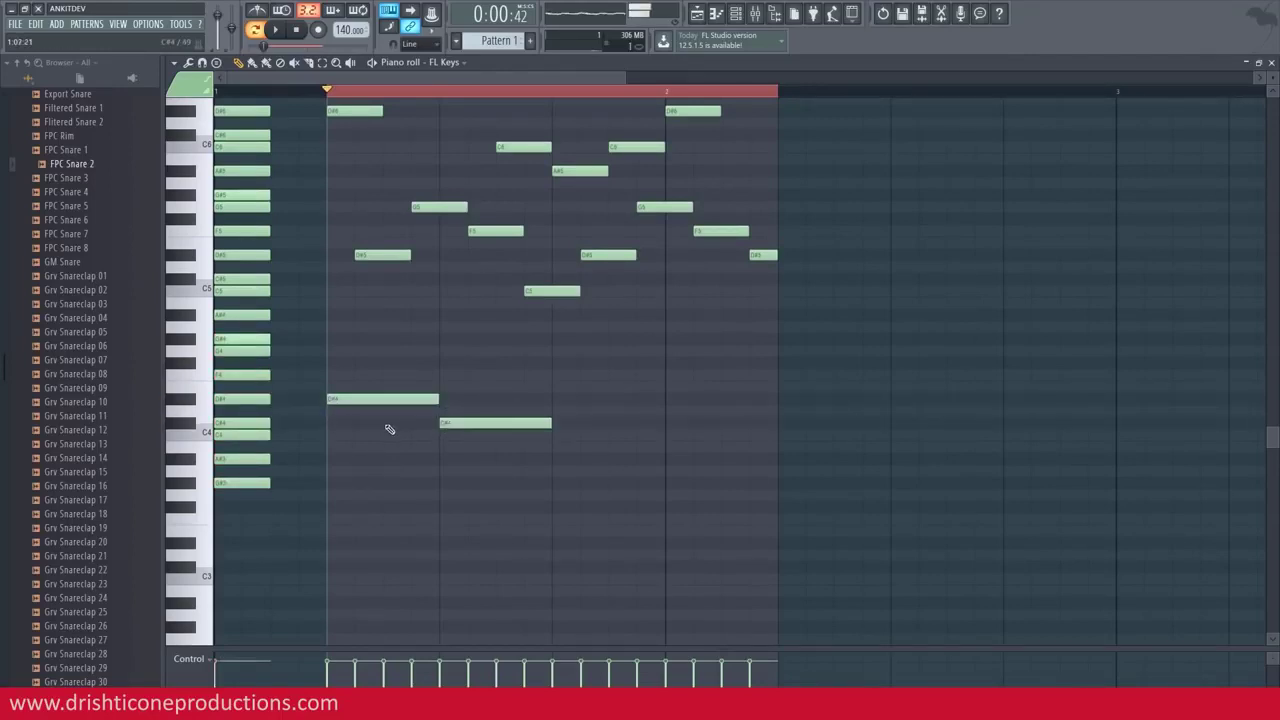
{"action": "left_click", "coordinate": [555, 436]}
{"action": "left_click", "coordinate": [666, 423]}
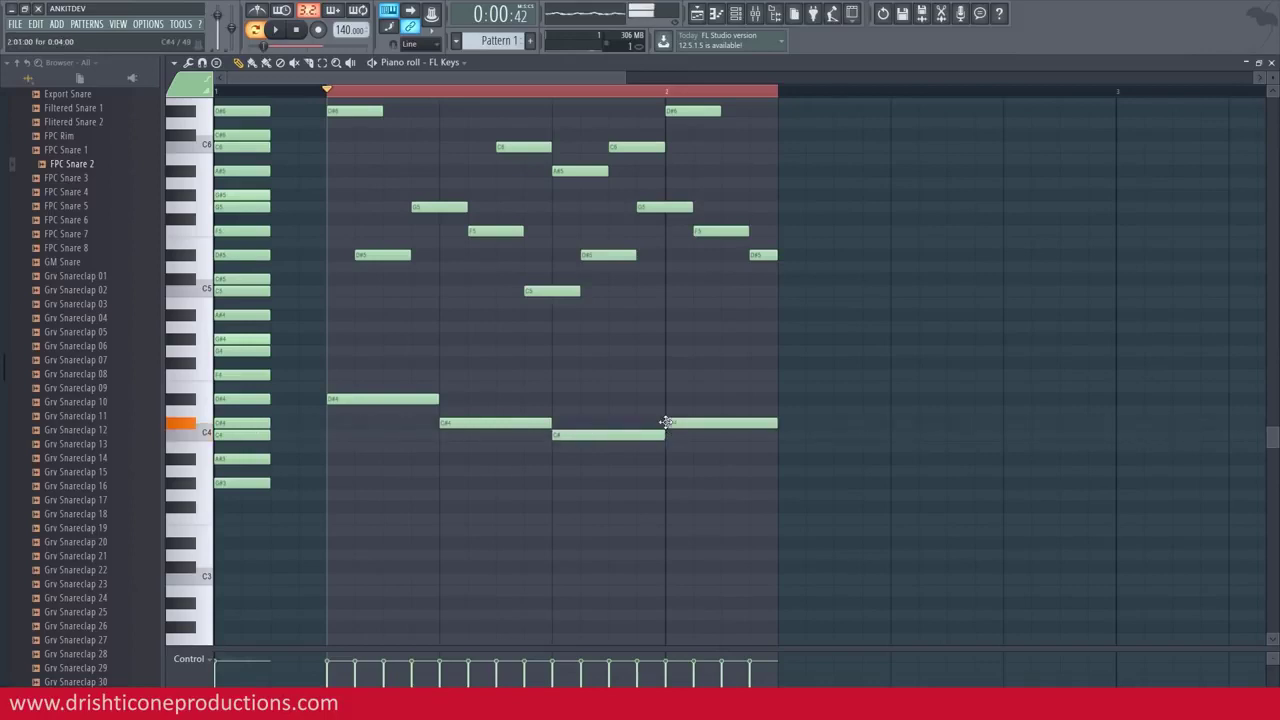
{"action": "key", "text": "space"}
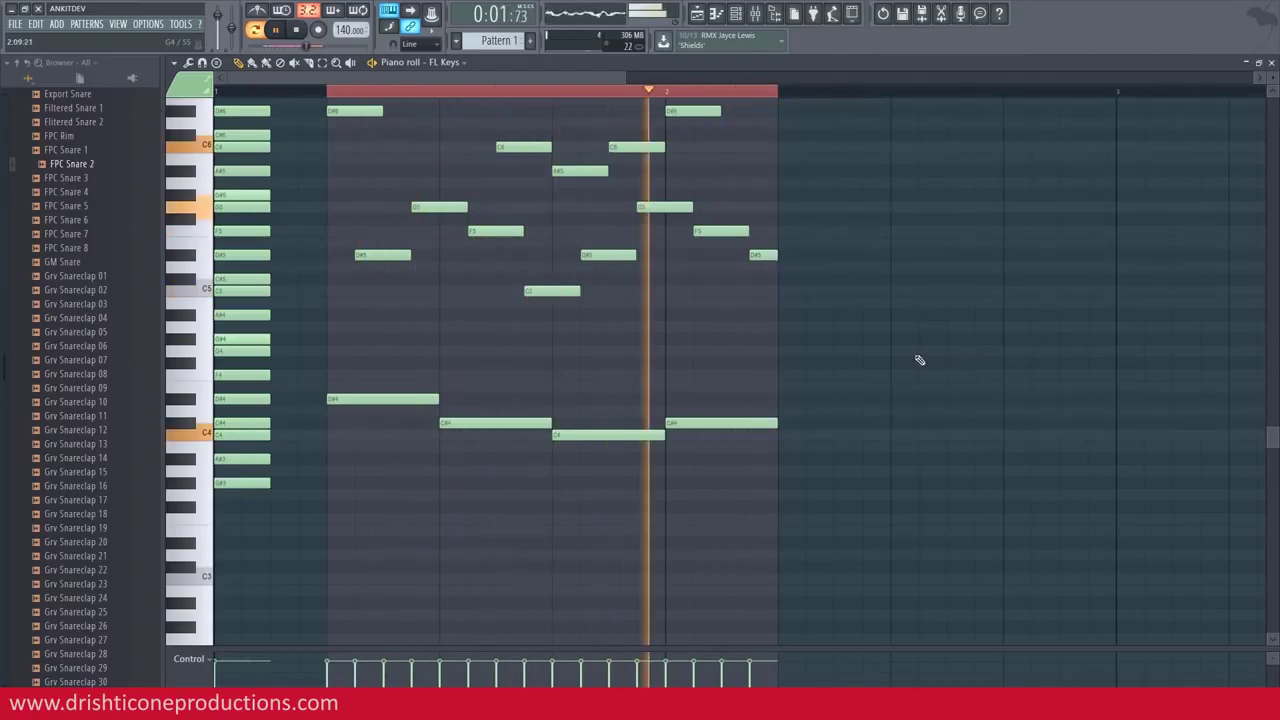
{"action": "key", "text": "space"}
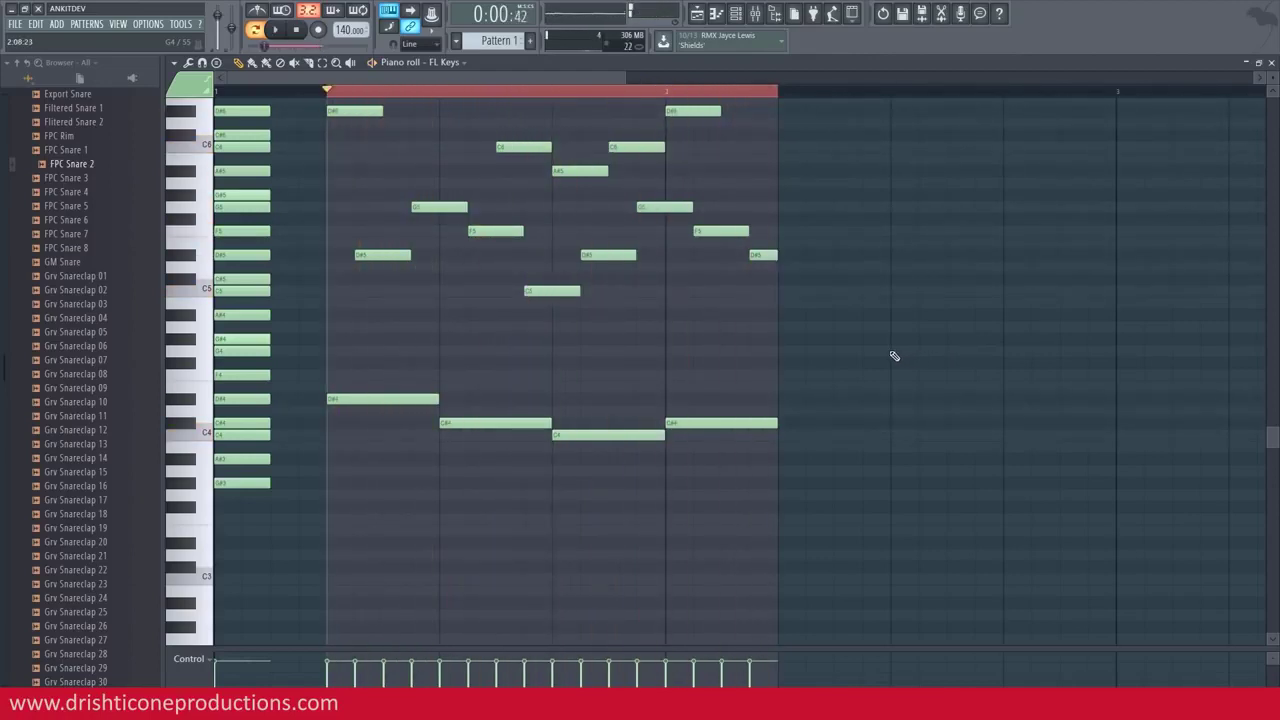
Step: Stamp a major scale starting on G#3 at 1:03 and remove its notes
{"action": "scroll", "coordinate": [480, 309], "scroll_direction": "up", "scroll_amount": 4}
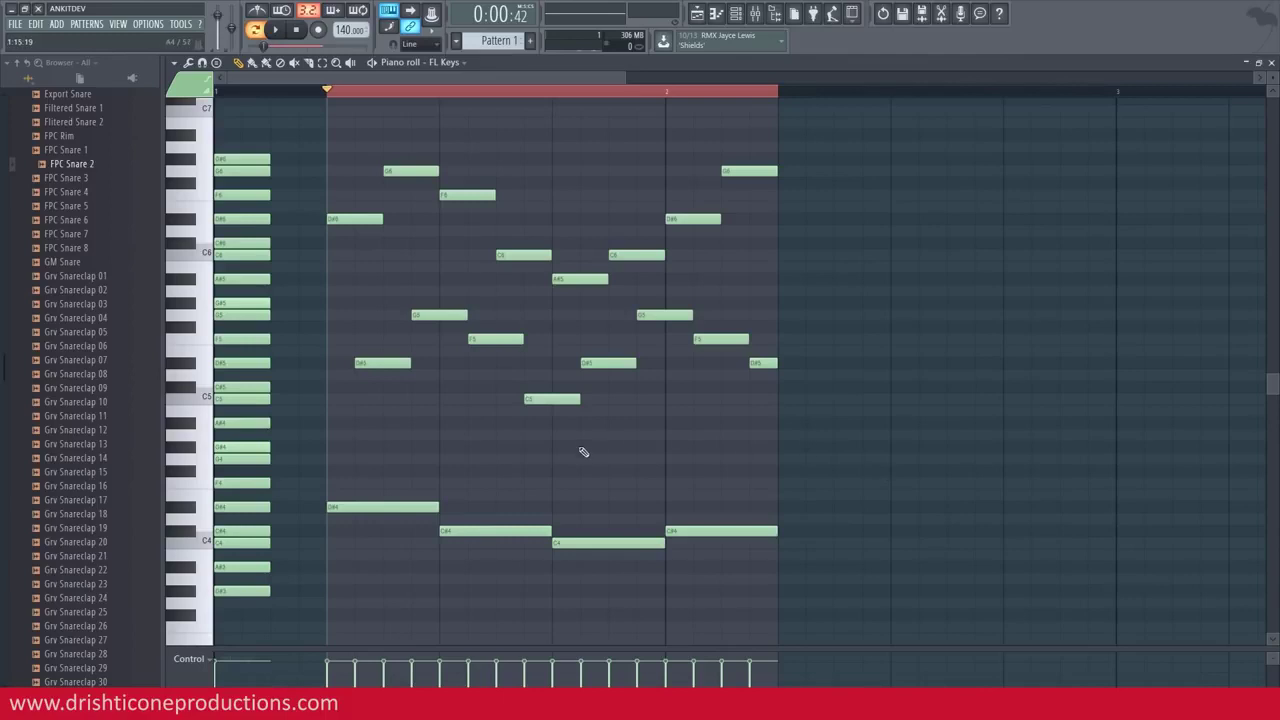
{"action": "left_click", "coordinate": [187, 66]}
{"action": "mouse_move", "coordinate": [199, 126]}
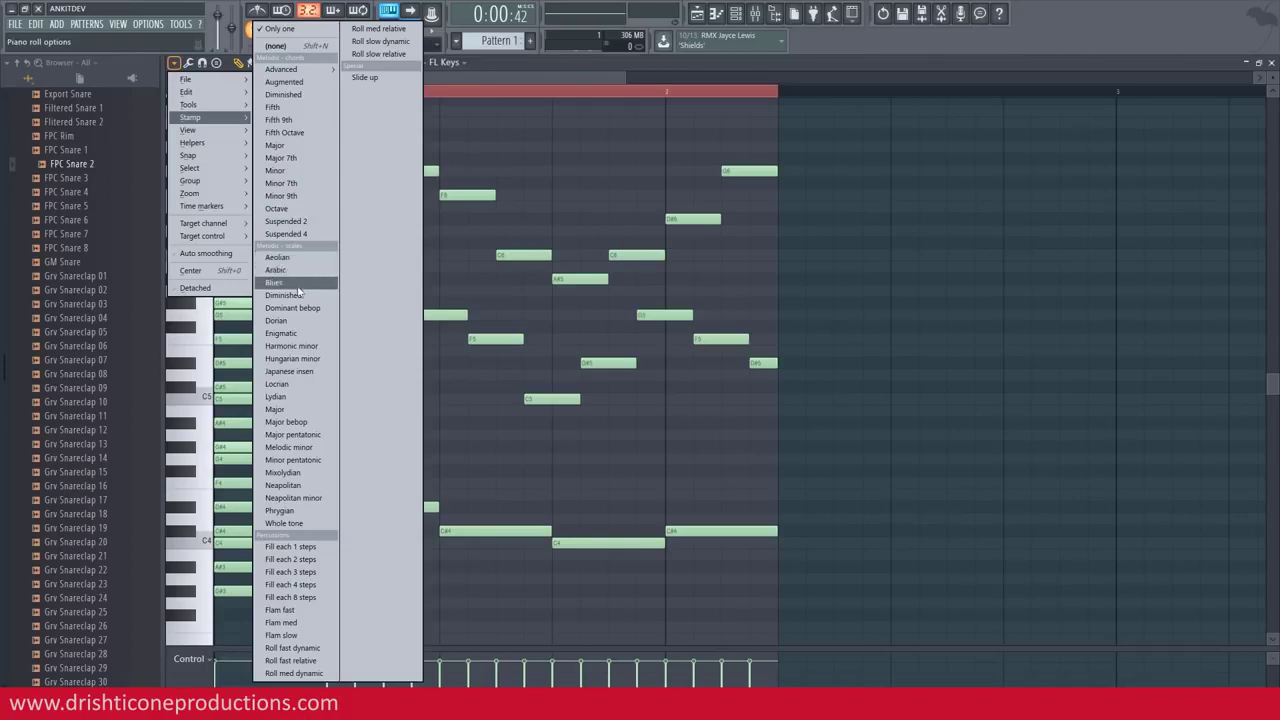
{"action": "left_click", "coordinate": [284, 410]}
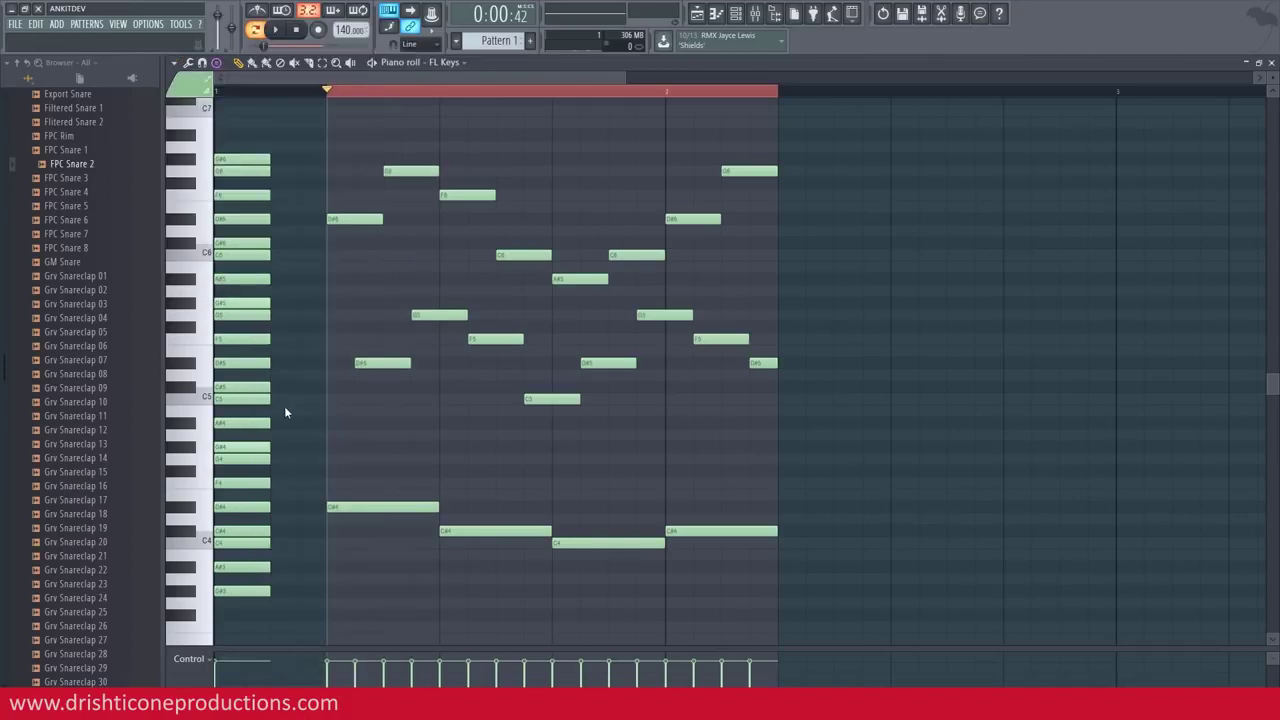
{"action": "left_click", "coordinate": [274, 591]}
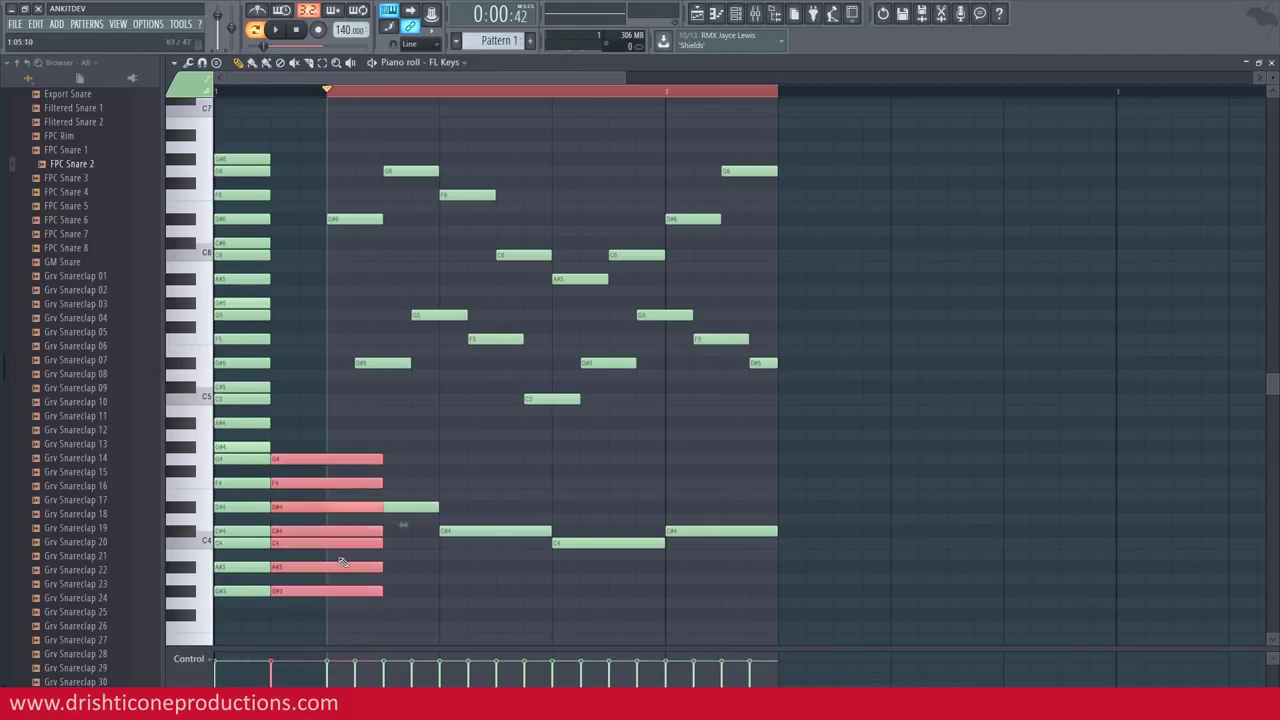
{"action": "right_click", "coordinate": [306, 460]}
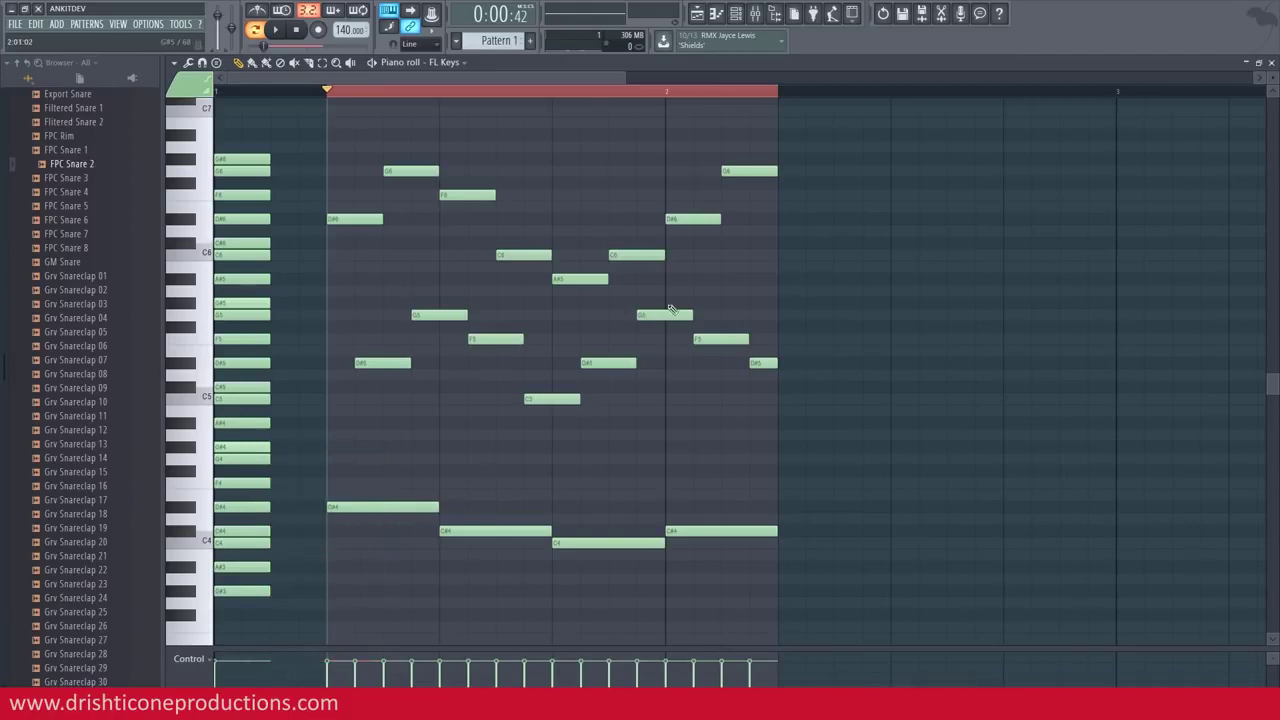
Step: Delete all notes in the pattern and return the playhead to the start
{"action": "key", "text": "ctrl+a"}
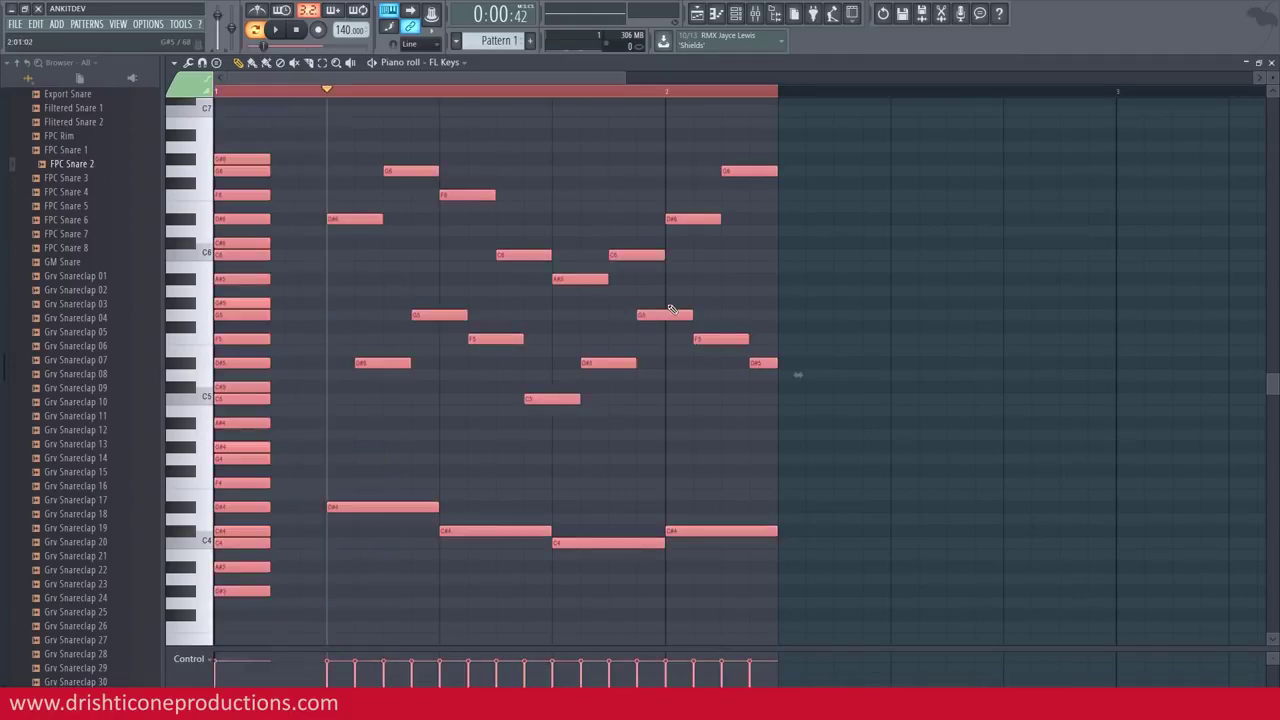
{"action": "right_click", "coordinate": [670, 311]}
{"action": "left_click", "coordinate": [222, 94]}
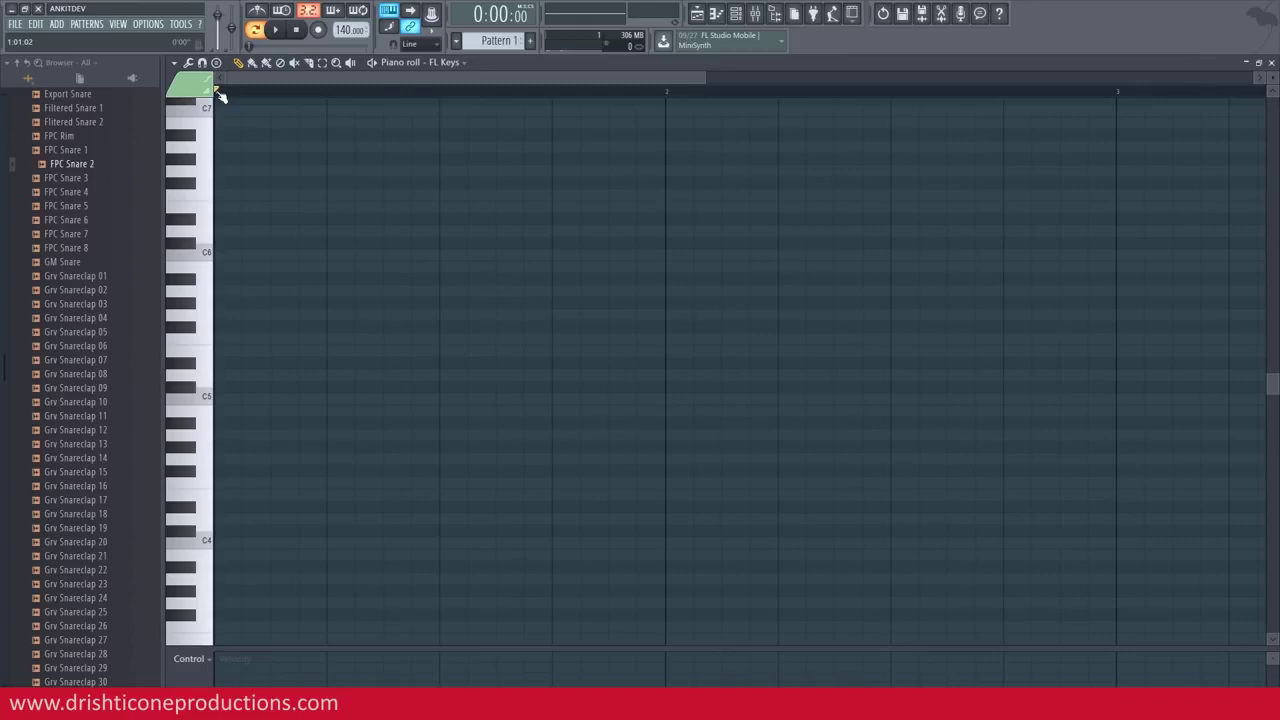
Step: Stamp a major scale starting on C5 at 1:01 and deselect its notes
{"action": "left_click", "coordinate": [174, 63]}
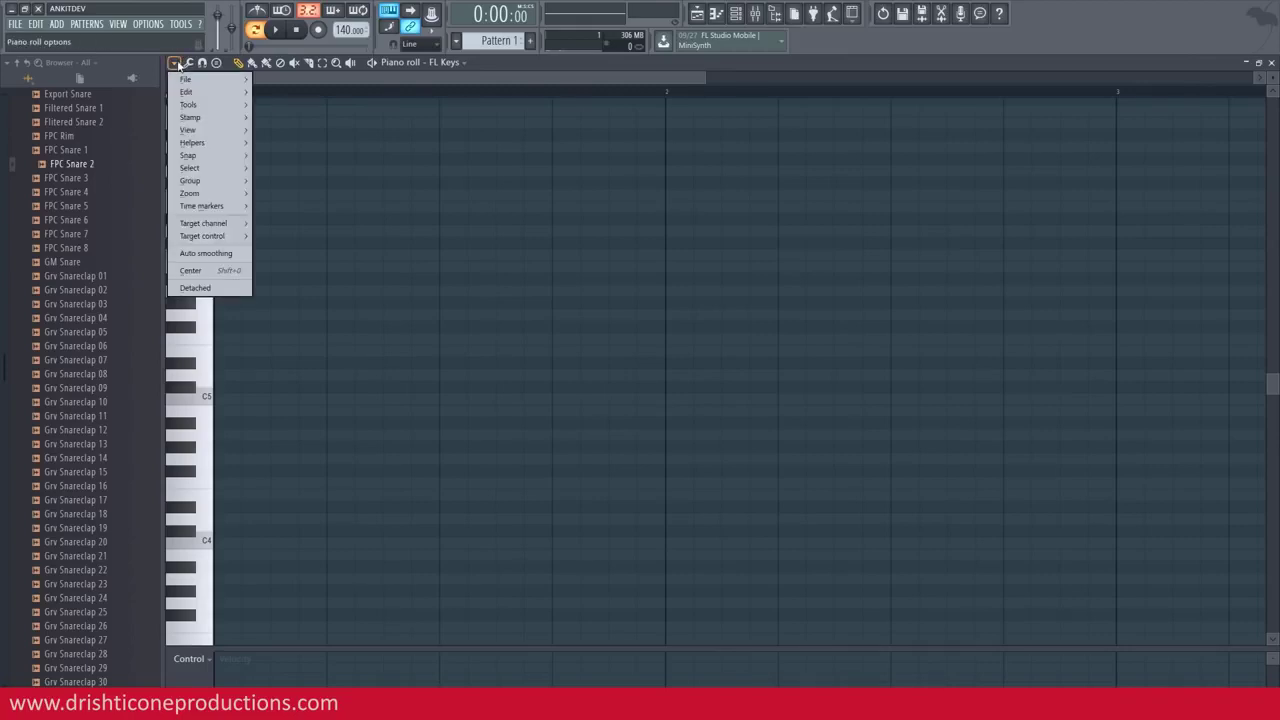
{"action": "mouse_move", "coordinate": [222, 119]}
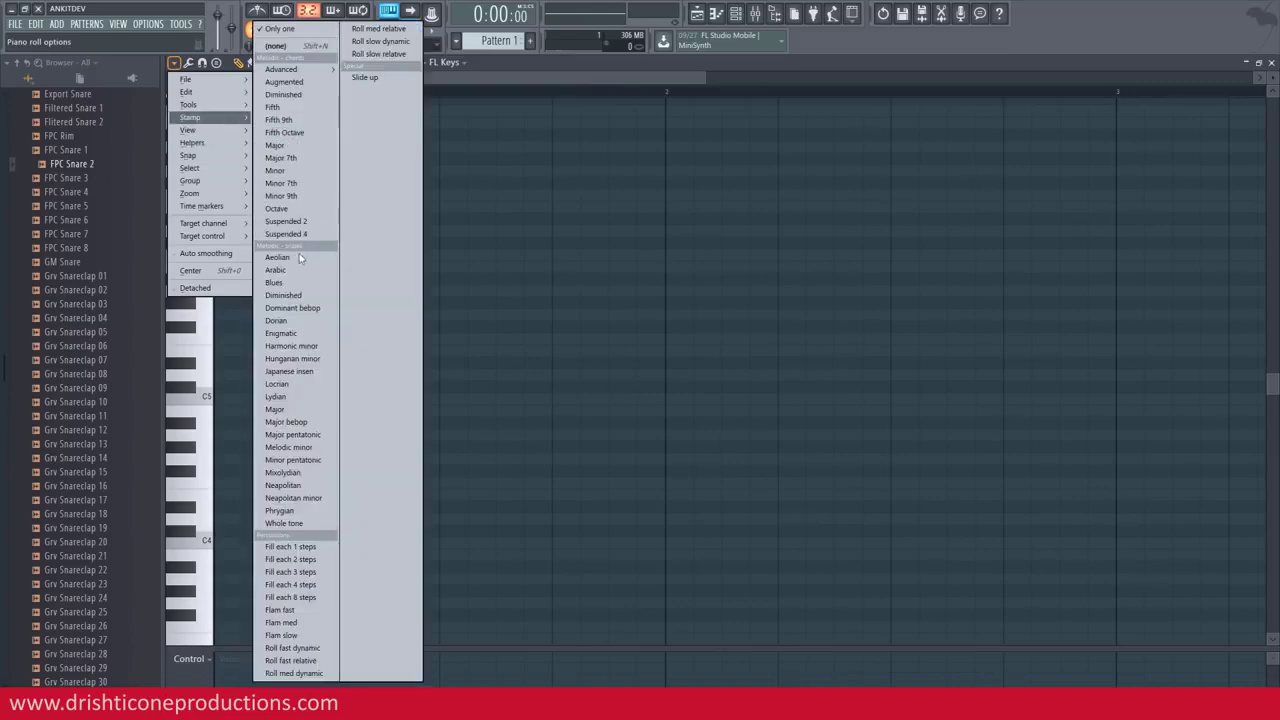
{"action": "left_click", "coordinate": [295, 410]}
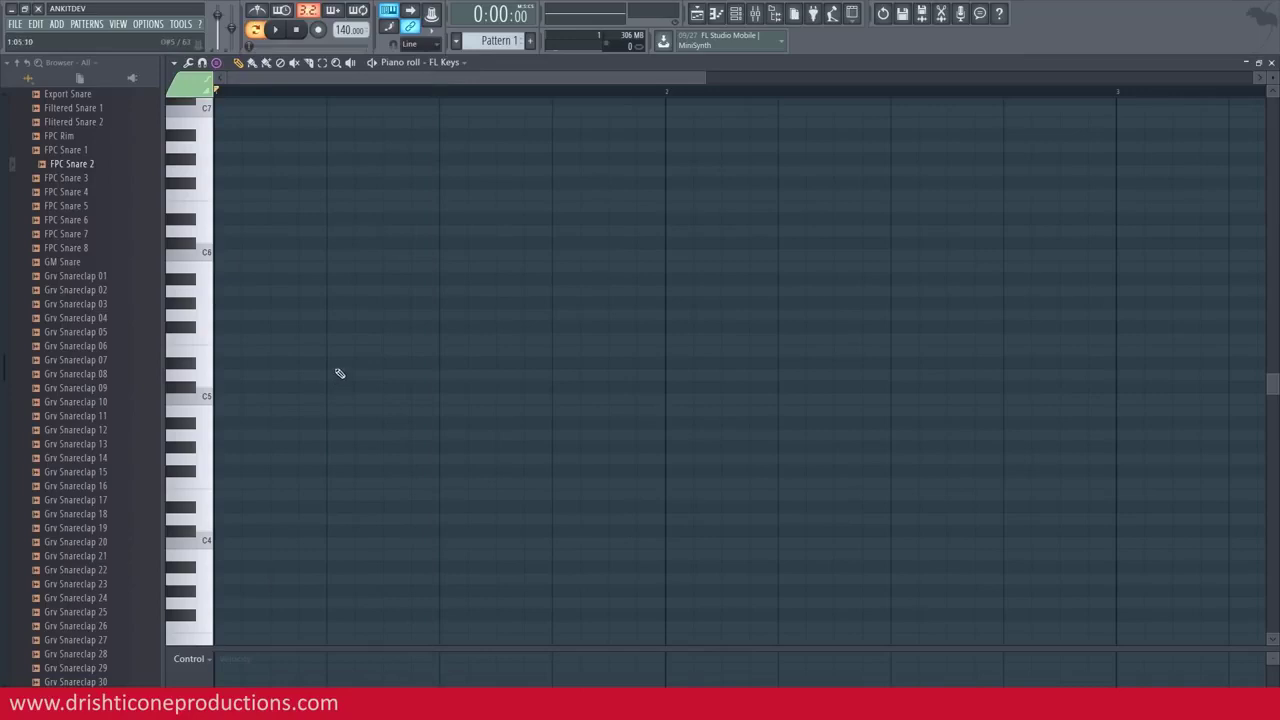
{"action": "left_click", "coordinate": [216, 400]}
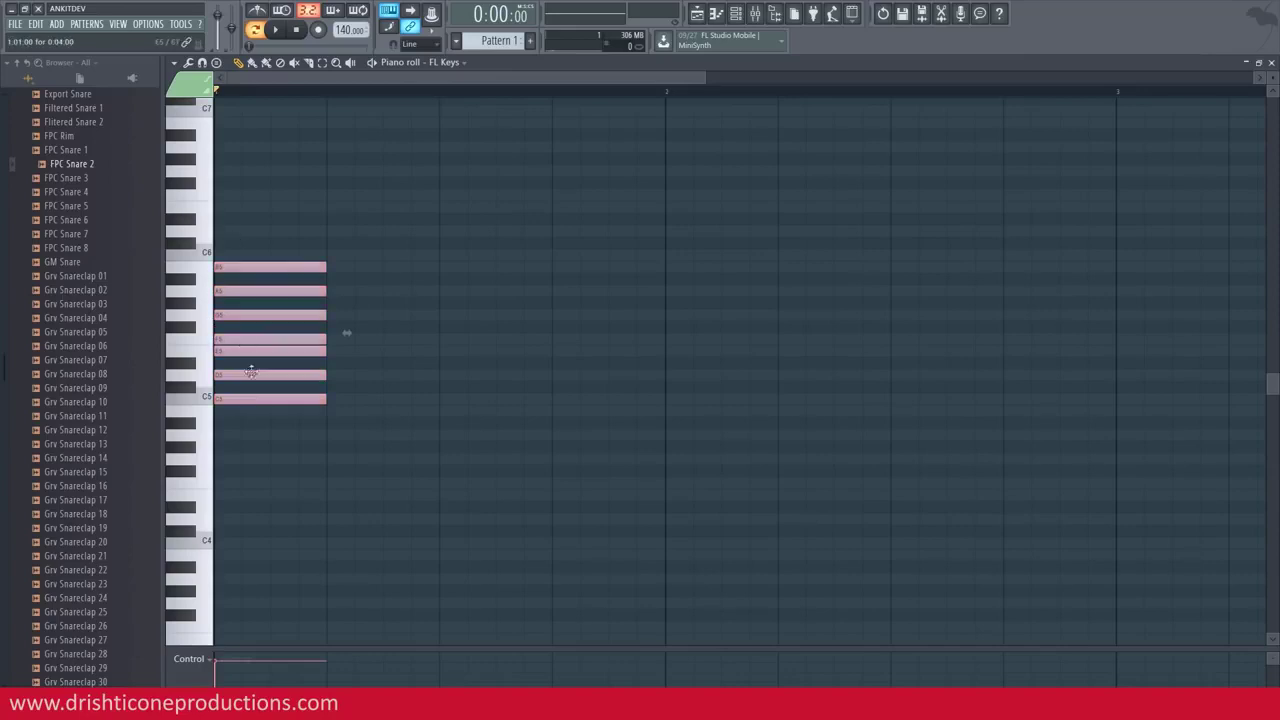
{"action": "right_click", "coordinate": [475, 280]}
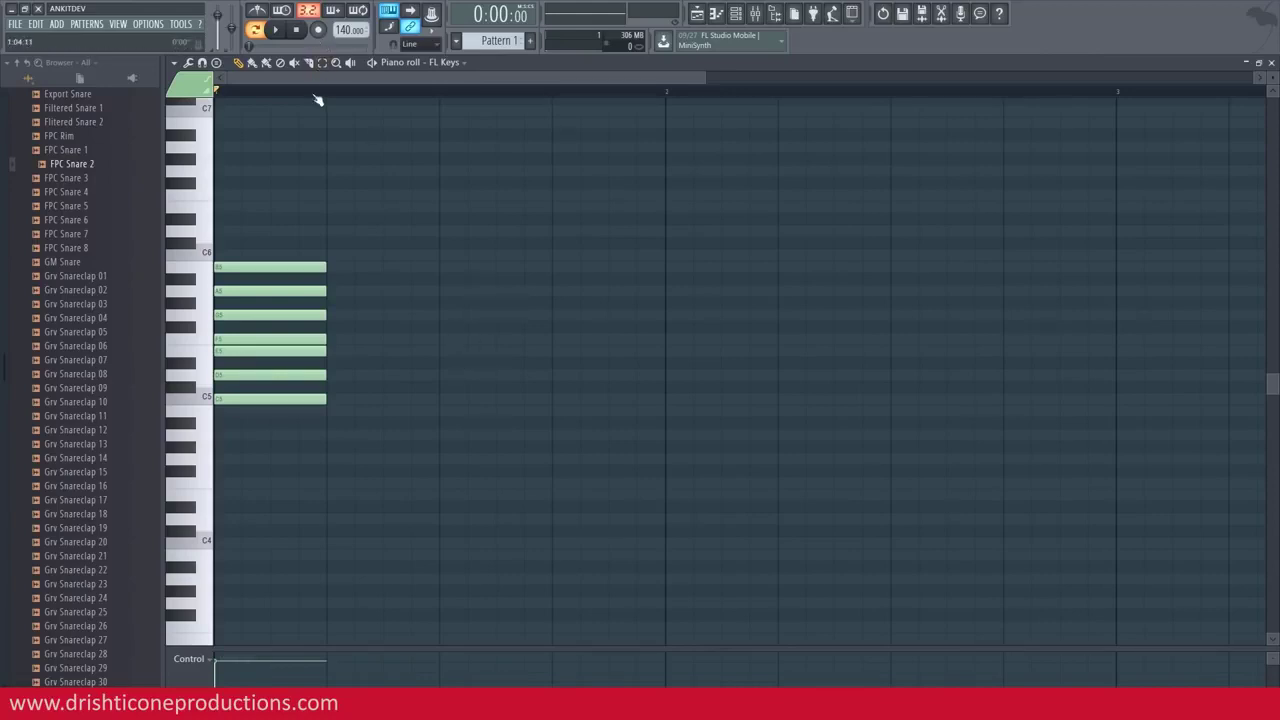
Step: Build a C major triad beside the scale with C5, E5 and G5 at 1:05
{"action": "scroll", "coordinate": [318, 100], "scroll_direction": "up", "scroll_amount": 2}
{"action": "scroll", "coordinate": [330, 88], "scroll_direction": "up", "scroll_amount": 3}
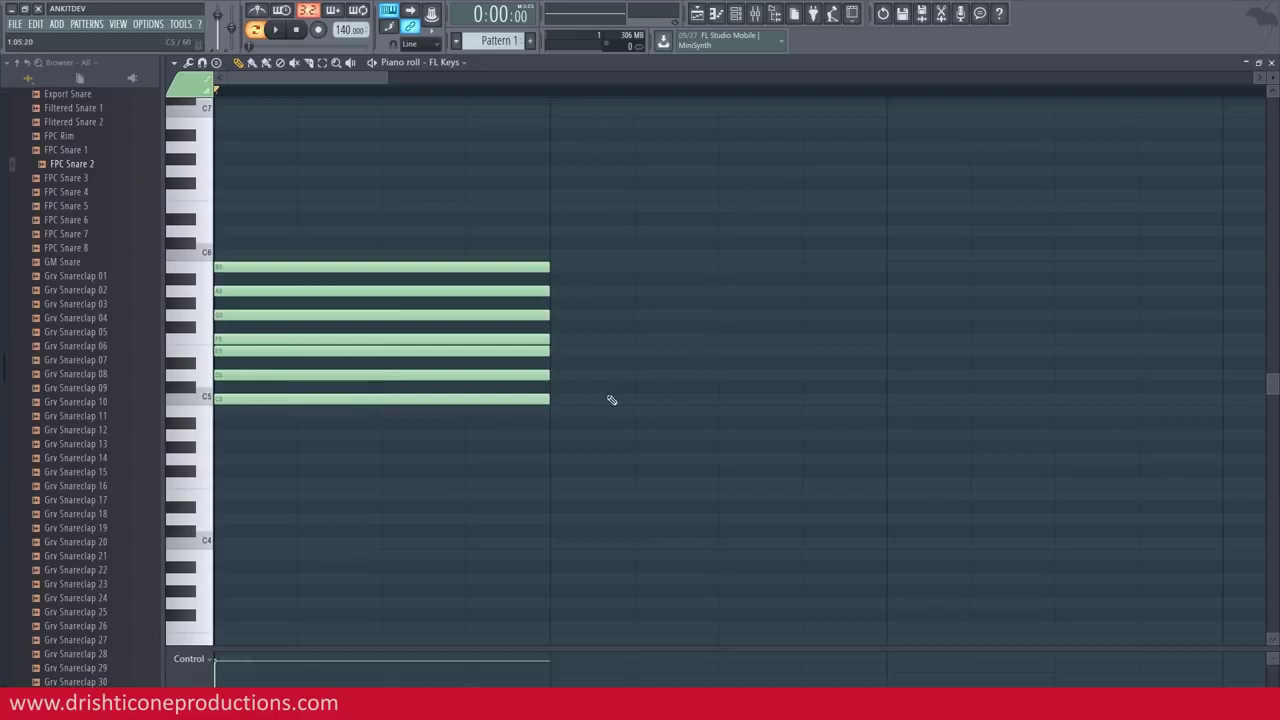
{"action": "left_click", "coordinate": [557, 400]}
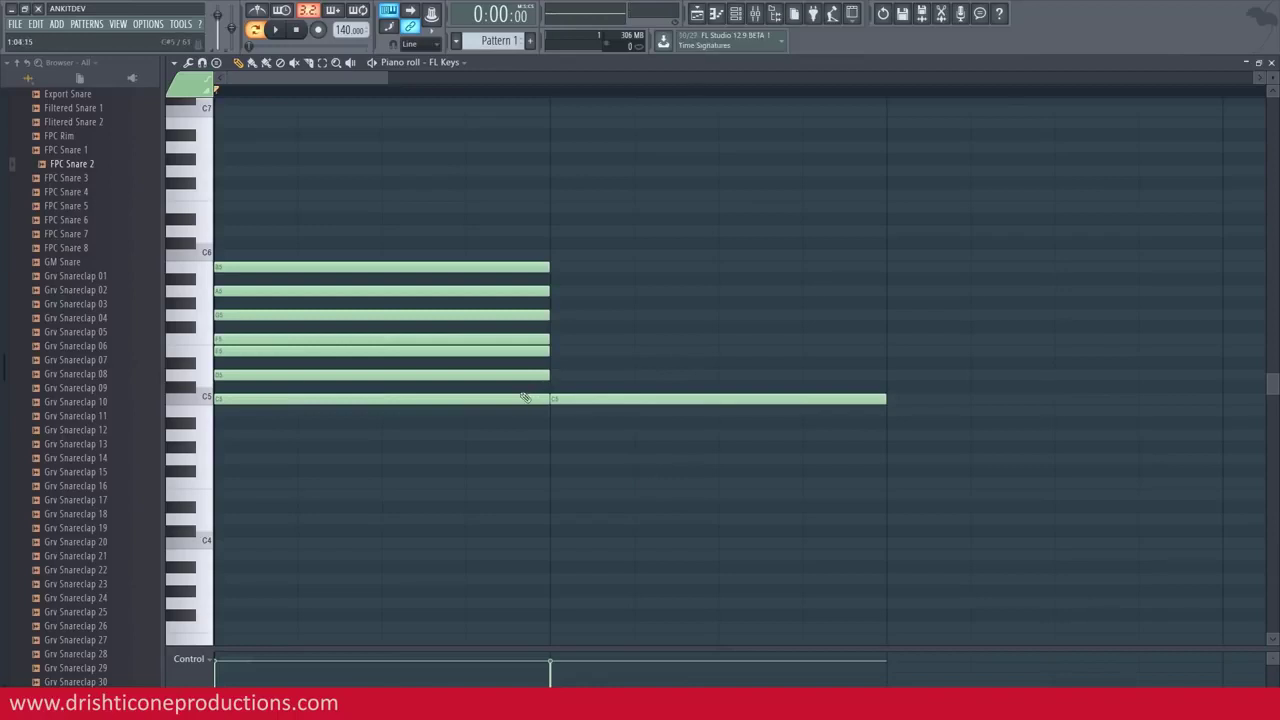
{"action": "left_click", "coordinate": [553, 350]}
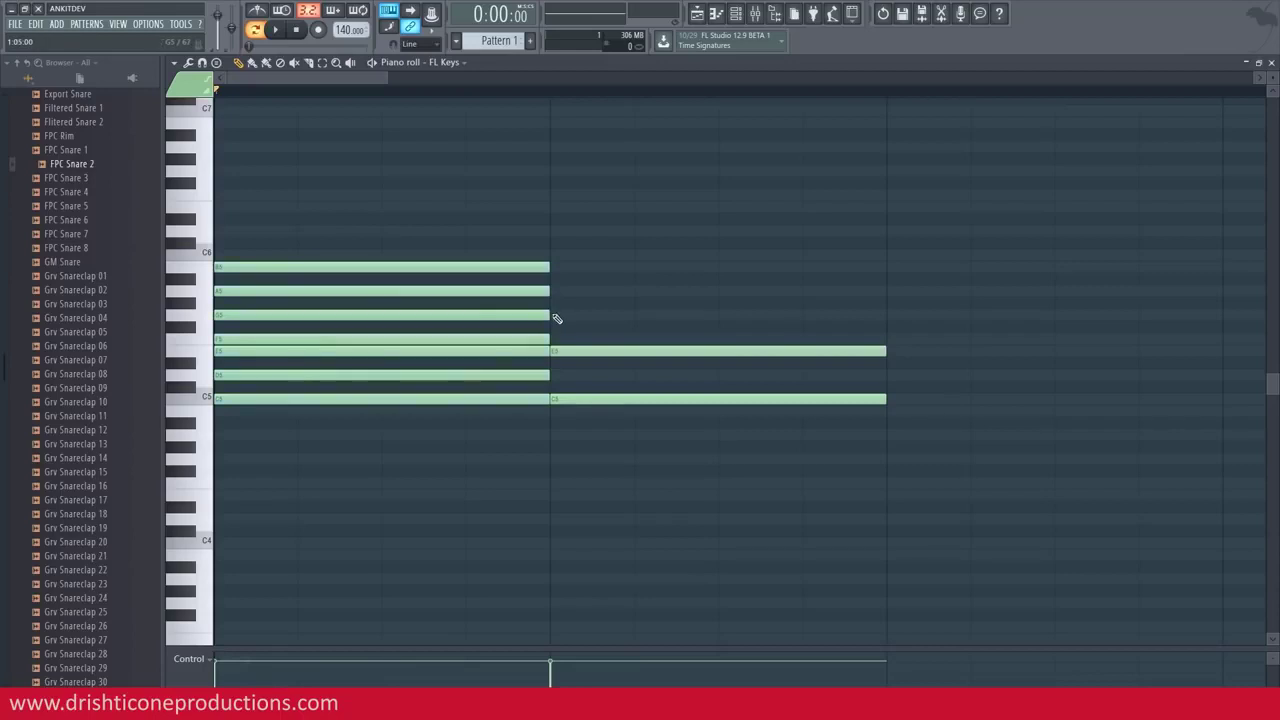
{"action": "left_click", "coordinate": [556, 316]}
Step: Play the C major triad repeatedly from 1:05
{"action": "left_click", "coordinate": [555, 91]}
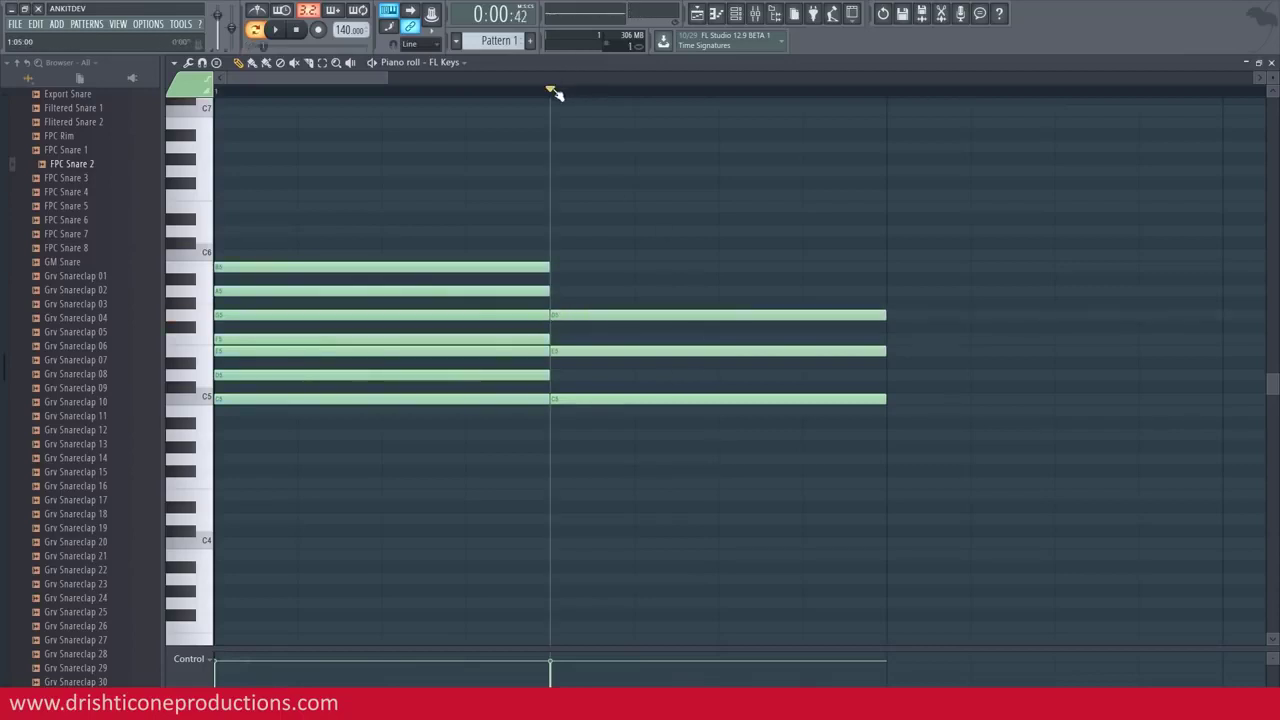
{"action": "key", "text": "space"}
{"action": "key", "text": "space"}
{"action": "key", "text": "space"}
{"action": "key", "text": "space"}
{"action": "key", "text": "space"}
{"action": "key", "text": "space"}
Step: Erase all the notes and draw a C major triad of C5, E5 and G5 at 1:01
{"action": "mouse_move", "coordinate": [646, 304]}
{"action": "left_mouse_down"}
{"action": "mouse_move", "coordinate": [441, 427]}
{"action": "mouse_move", "coordinate": [518, 241]}
{"action": "mouse_move", "coordinate": [640, 374]}
{"action": "left_mouse_up"}
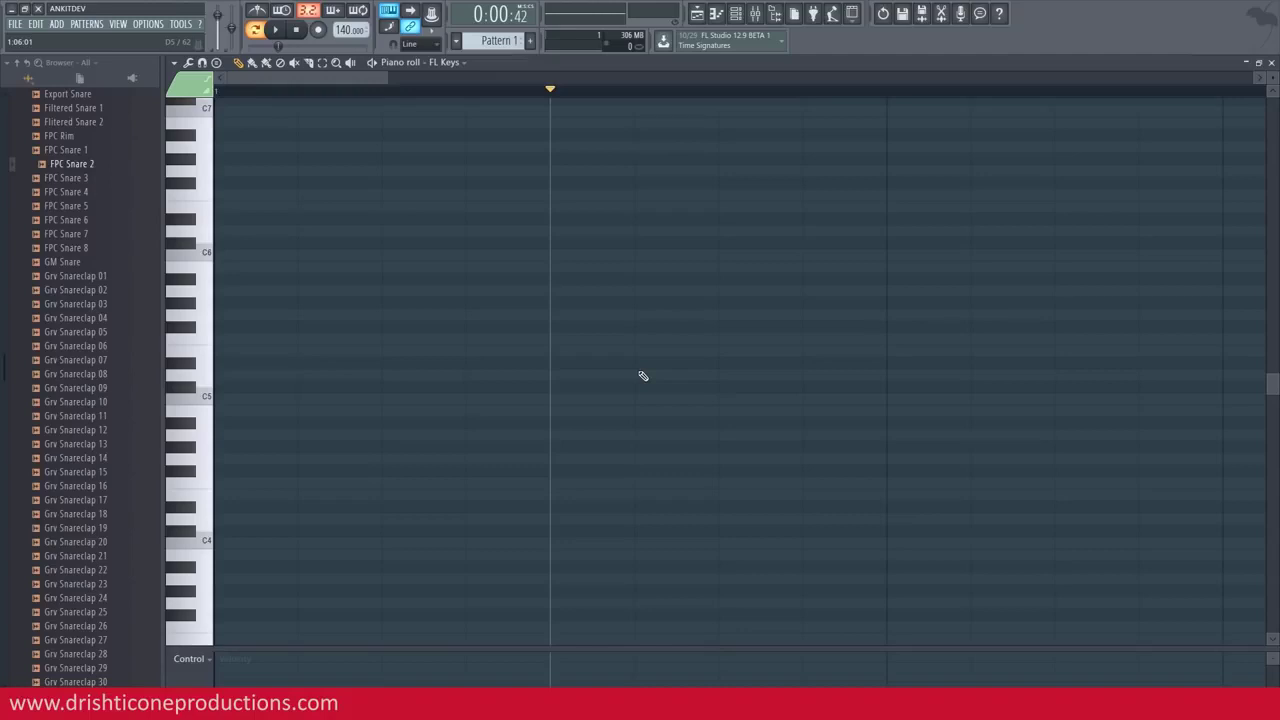
{"action": "left_click", "coordinate": [226, 401]}
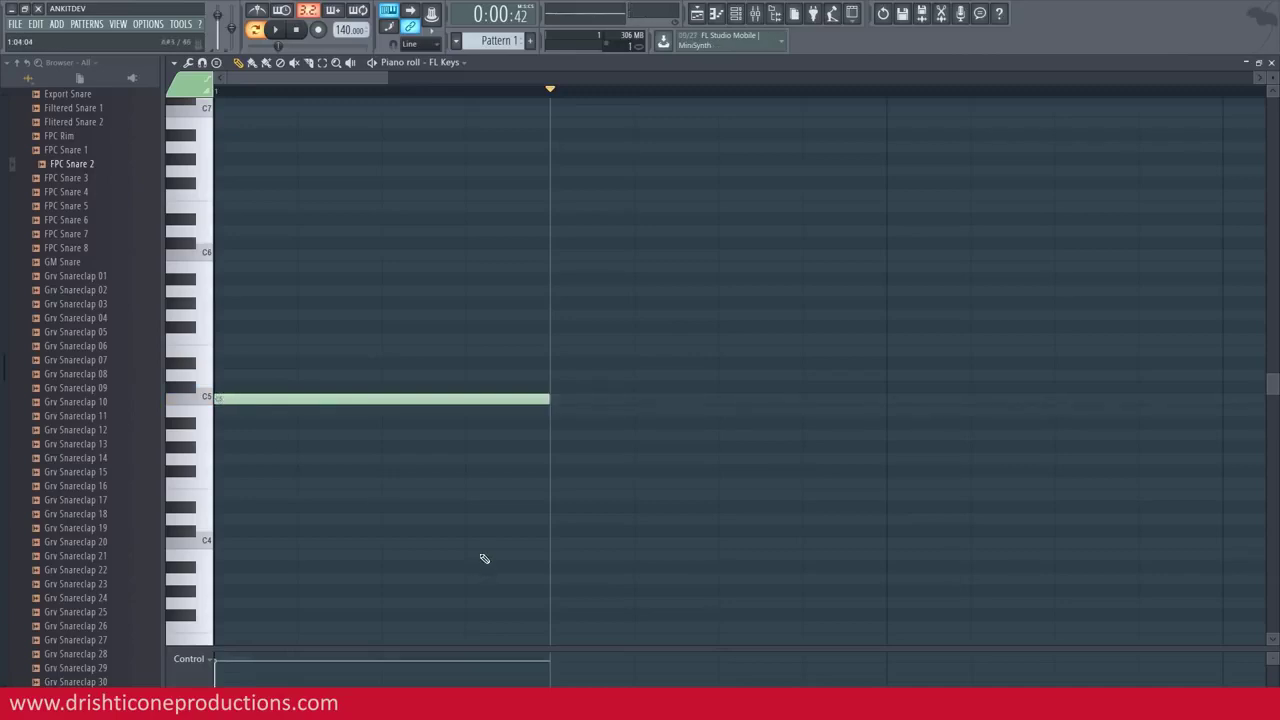
{"action": "scroll", "coordinate": [284, 90], "scroll_direction": "up", "scroll_amount": 2}
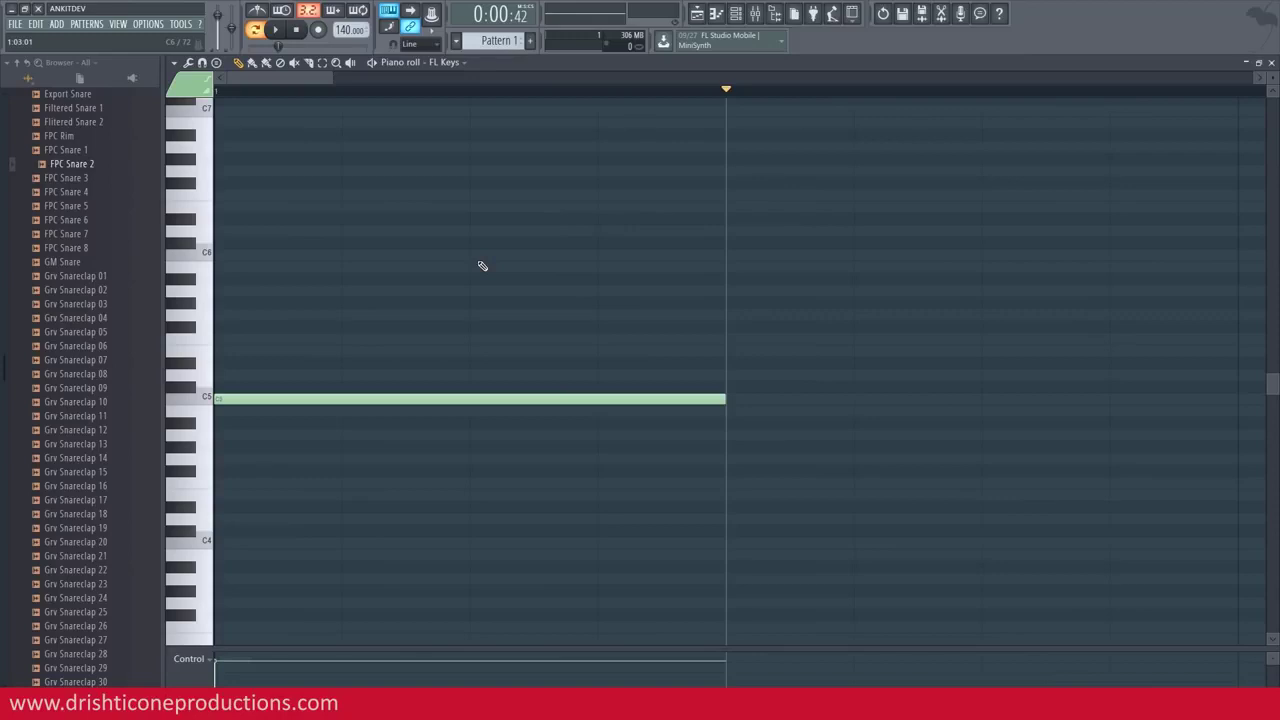
{"action": "left_click", "coordinate": [219, 350]}
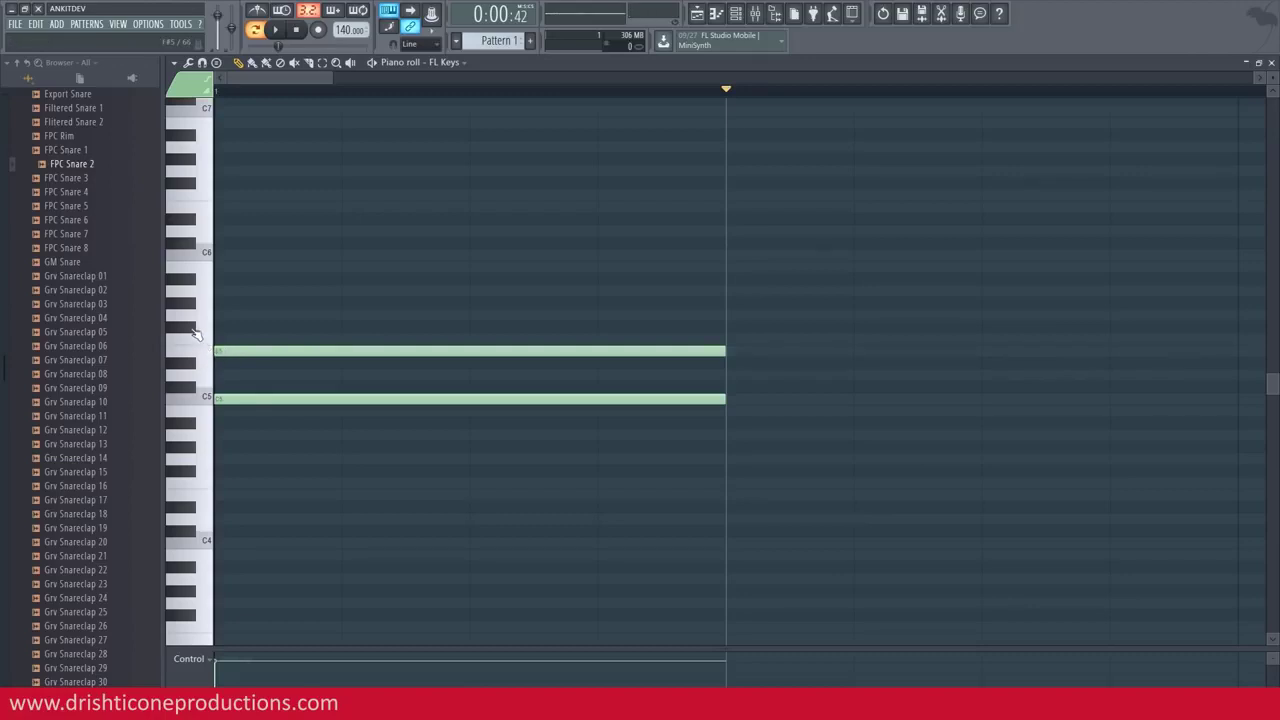
{"action": "left_click", "coordinate": [219, 316]}
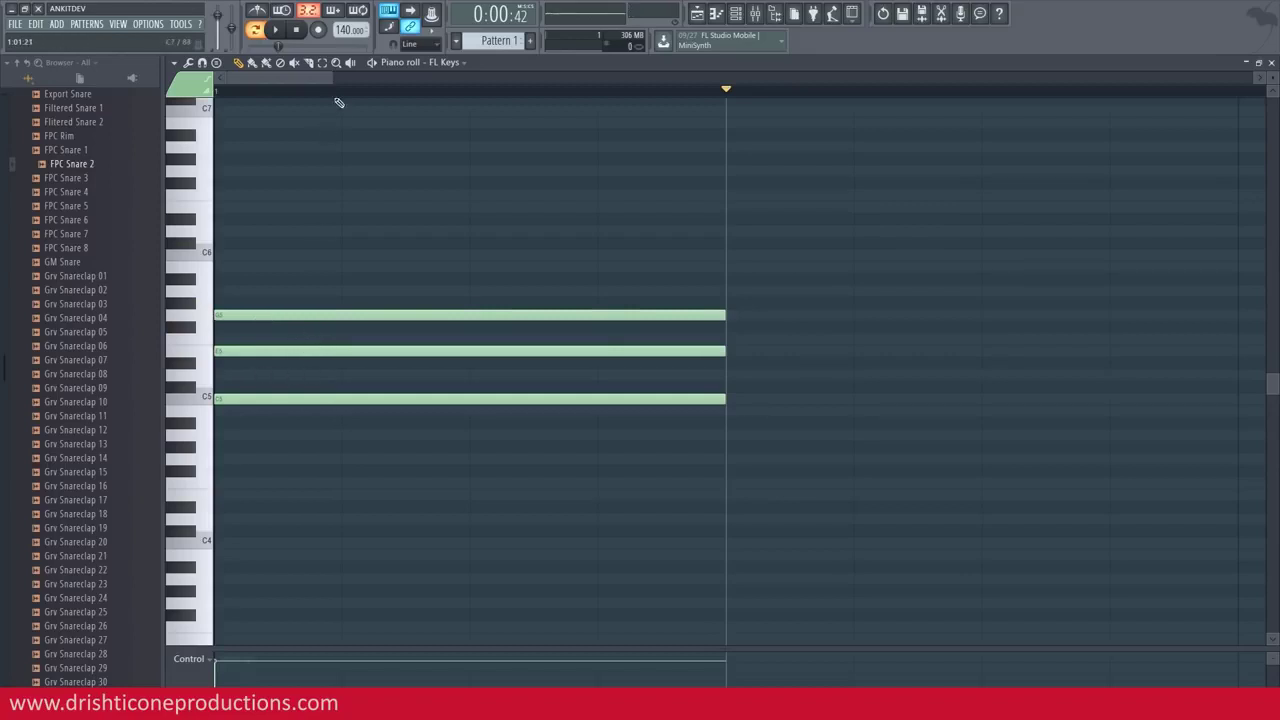
Step: Draw a C minor triad of C5, D#5 and G5 at 1:09
{"action": "scroll", "coordinate": [345, 100], "scroll_direction": "down", "scroll_amount": 3}
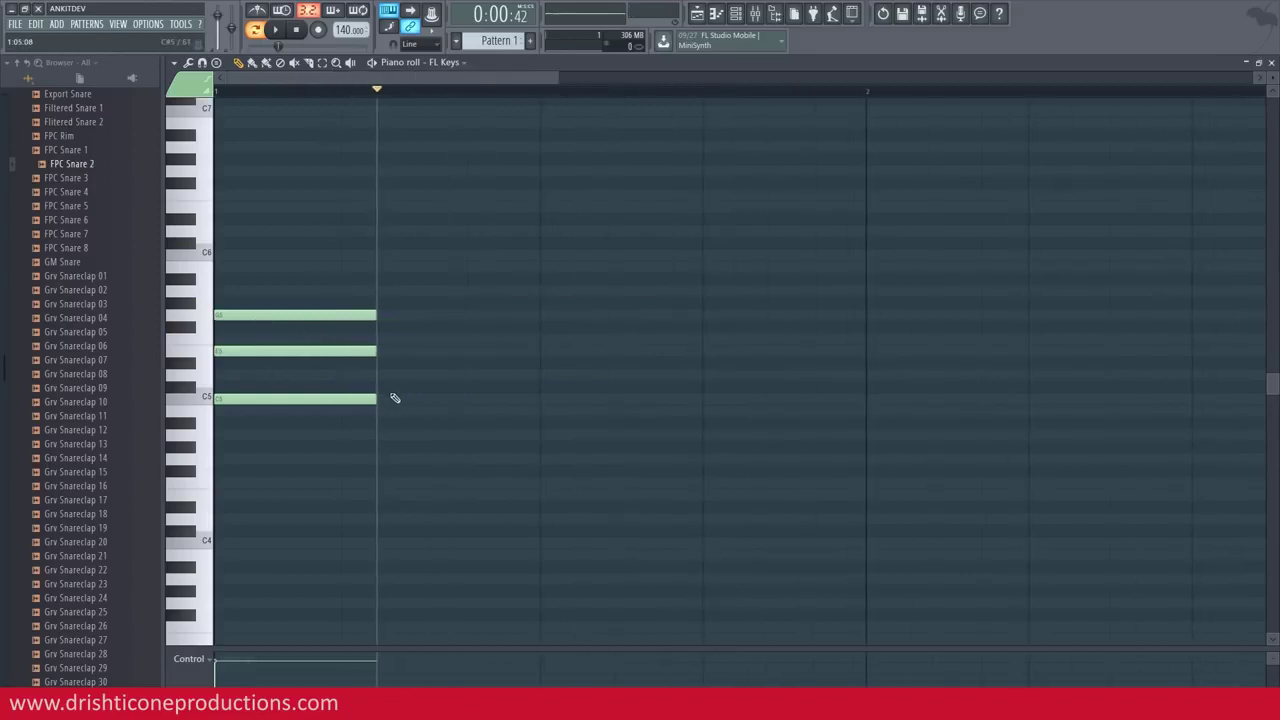
{"action": "left_click", "coordinate": [542, 399]}
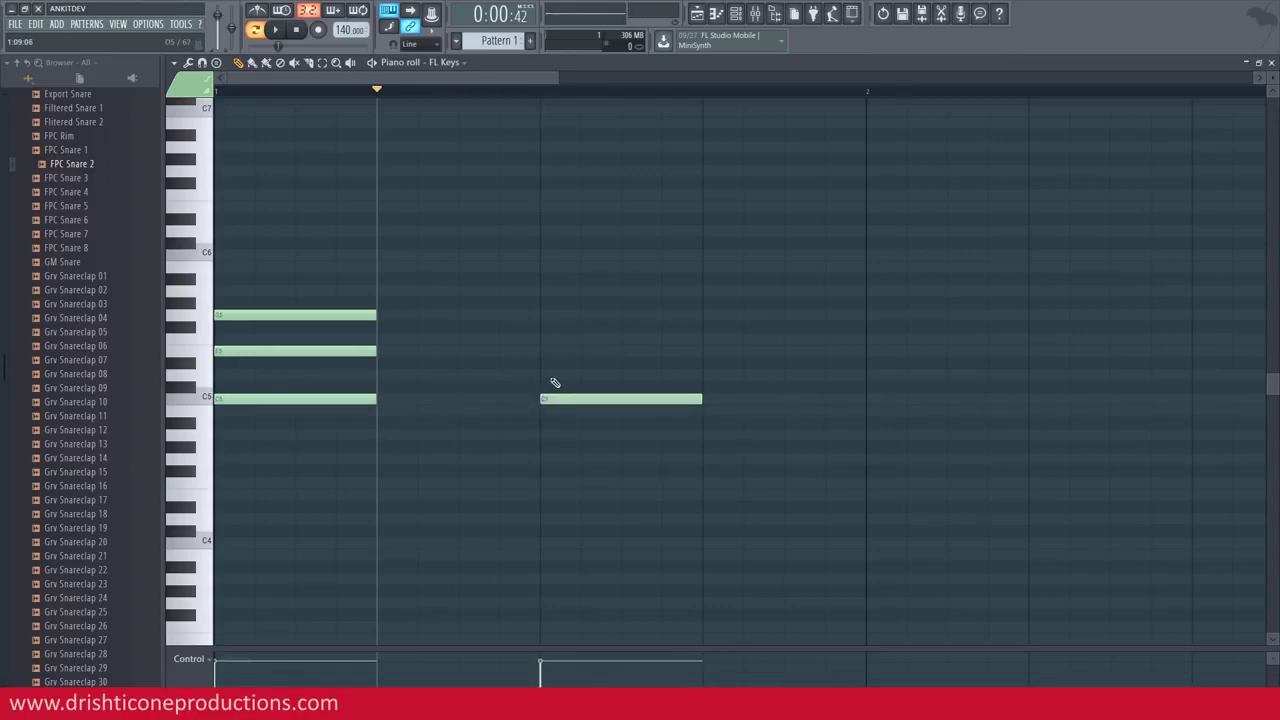
{"action": "left_click", "coordinate": [545, 364]}
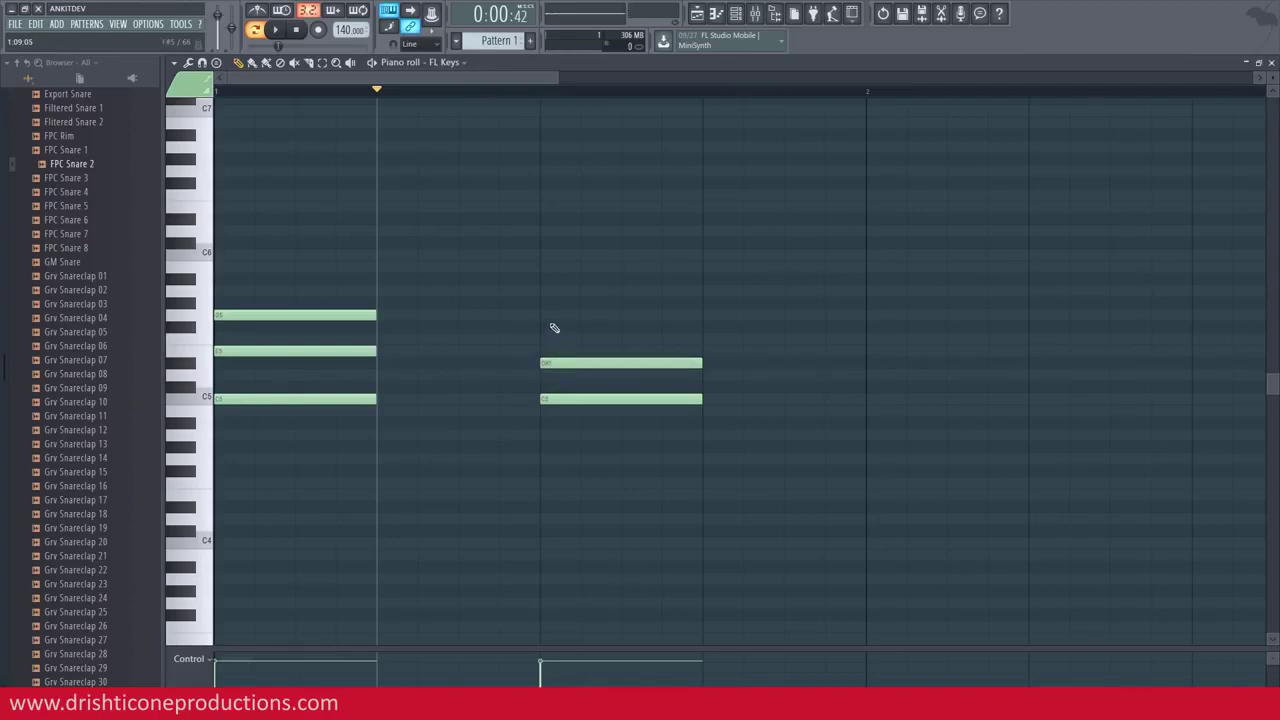
{"action": "left_click", "coordinate": [546, 316]}
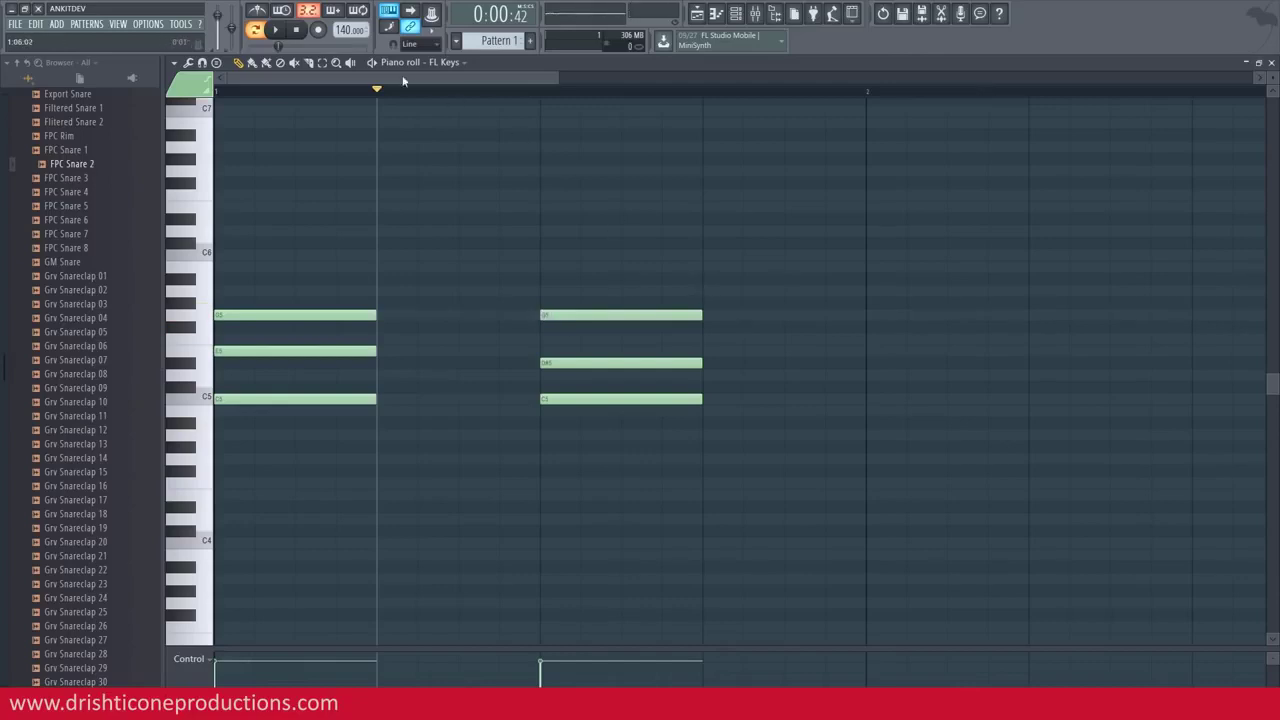
Step: Play the major triad from 1:01 and the minor triad from 1:09 to compare them
{"action": "left_click", "coordinate": [218, 92]}
{"action": "key", "text": "space"}
{"action": "key", "text": "space"}
{"action": "left_click", "coordinate": [542, 92]}
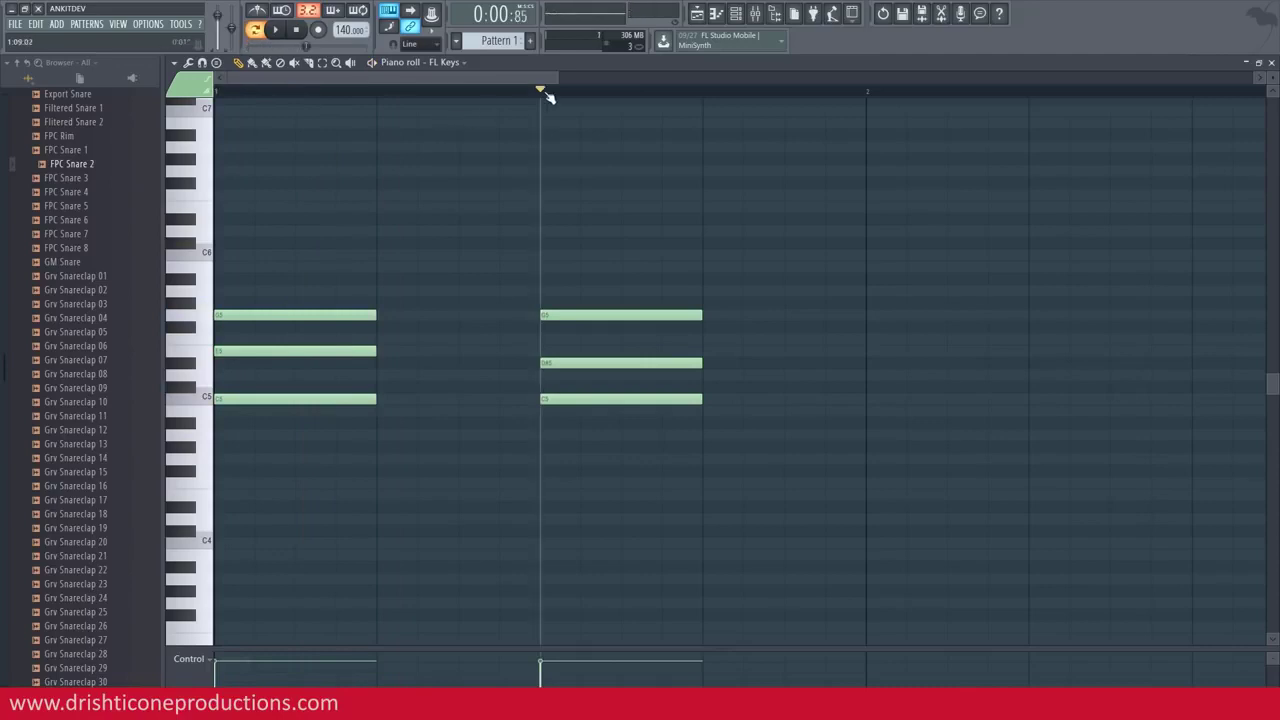
{"action": "key", "text": "space"}
{"action": "key", "text": "space"}
Step: Raise the middle note of the triad at 1:09 to E5 and play the chord
{"action": "left_click", "coordinate": [551, 364]}
{"action": "left_click_drag", "start_coordinate": [551, 364], "coordinate": [552, 350]}
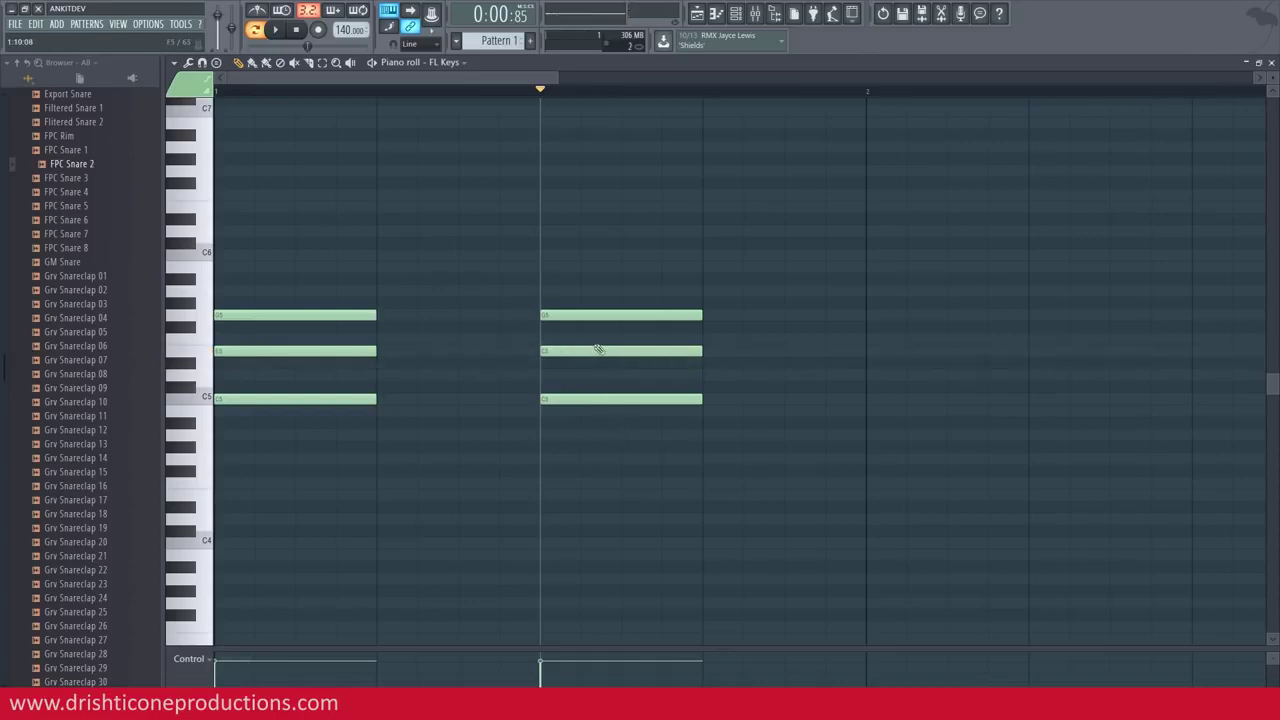
{"action": "key", "text": "space"}
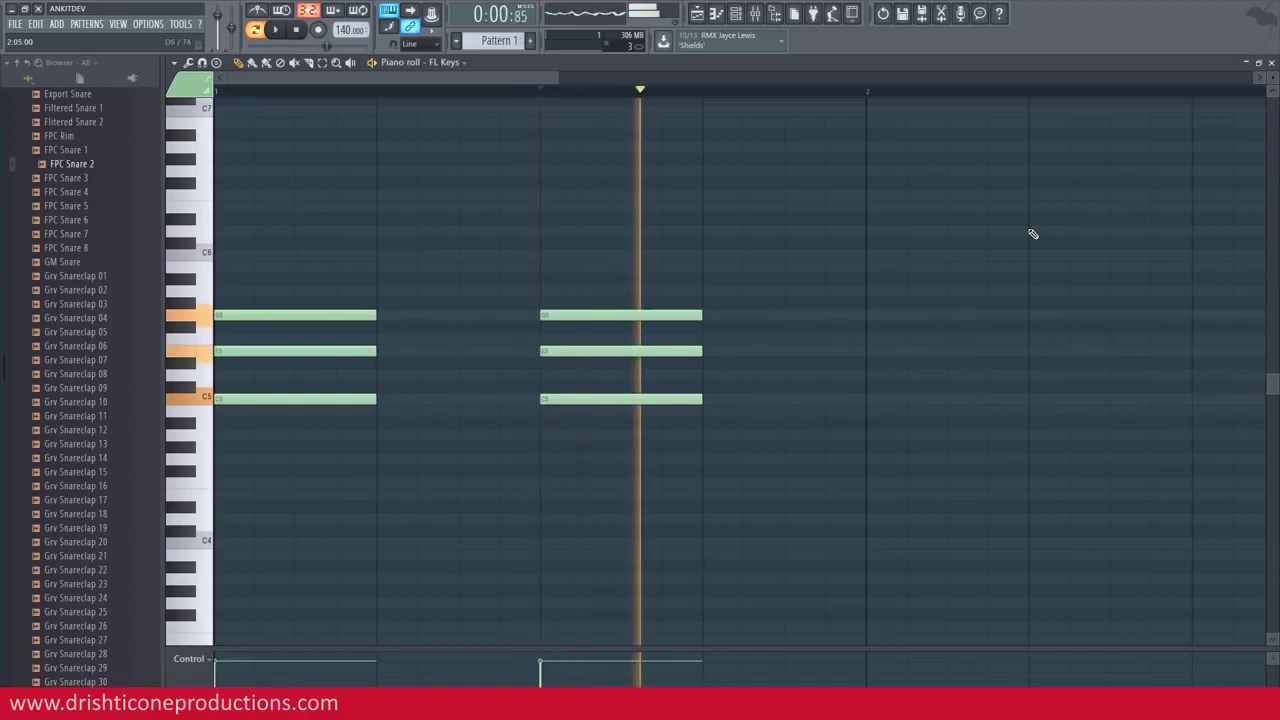
{"action": "key", "text": "space"}
Step: Erase every note of the triads at 1:09 and 1:01
{"action": "right_click", "coordinate": [637, 315]}
{"action": "right_click", "coordinate": [632, 351]}
{"action": "right_click", "coordinate": [620, 399]}
{"action": "right_click", "coordinate": [368, 351]}
{"action": "right_click", "coordinate": [364, 317]}
{"action": "right_click", "coordinate": [352, 399]}
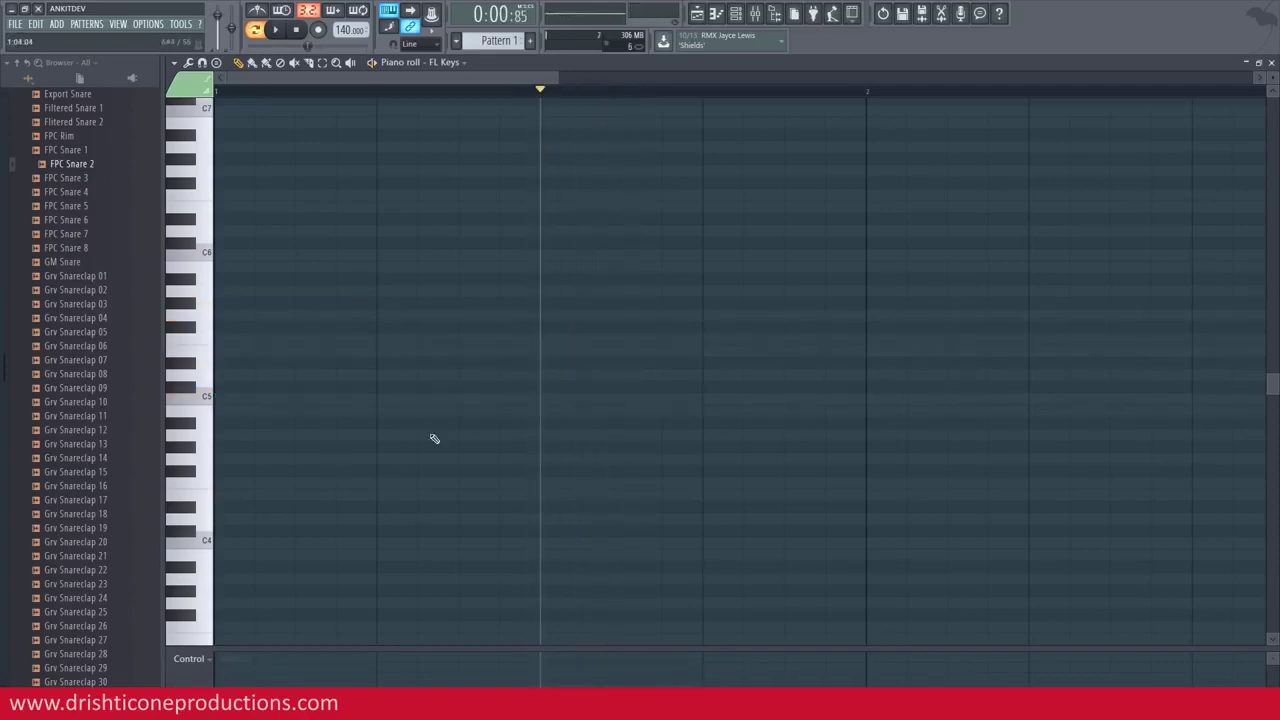
Step: Stamp a C major scale at C5 in bar 1 and stretch its notes to one full bar
{"action": "left_click", "coordinate": [174, 62]}
{"action": "mouse_move", "coordinate": [215, 117]}
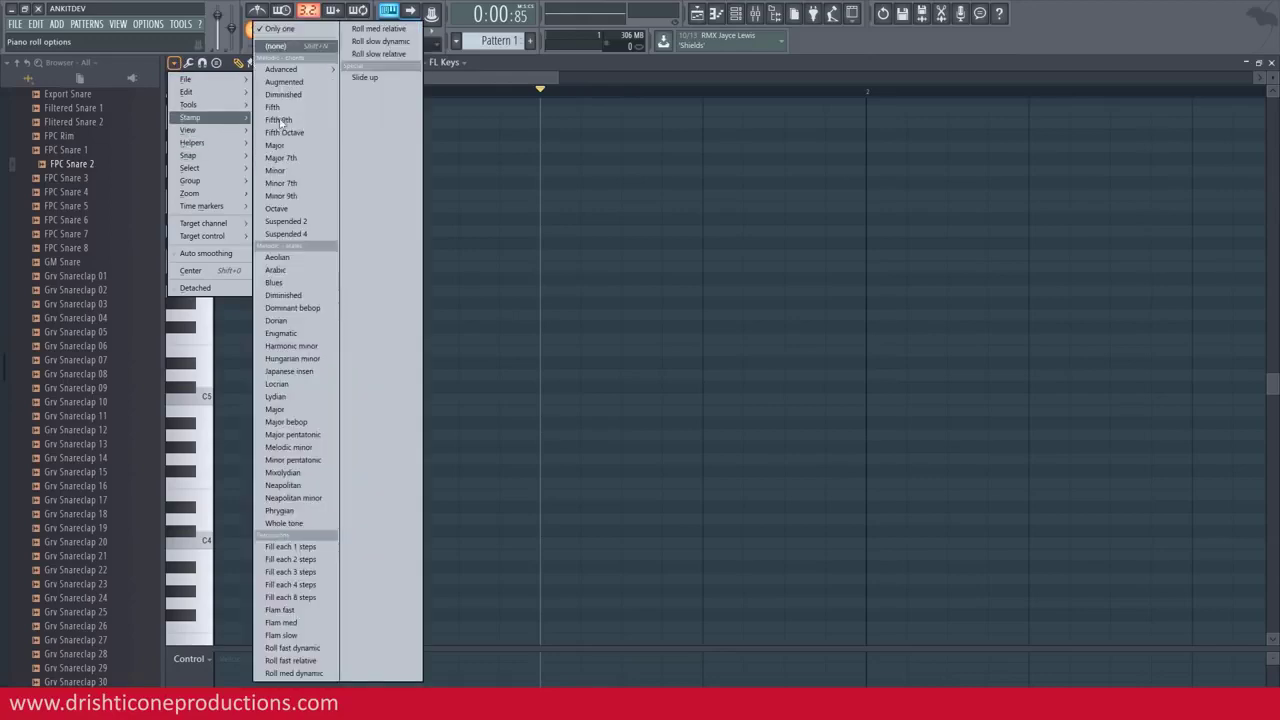
{"action": "left_click", "coordinate": [290, 410]}
{"action": "left_click", "coordinate": [223, 398]}
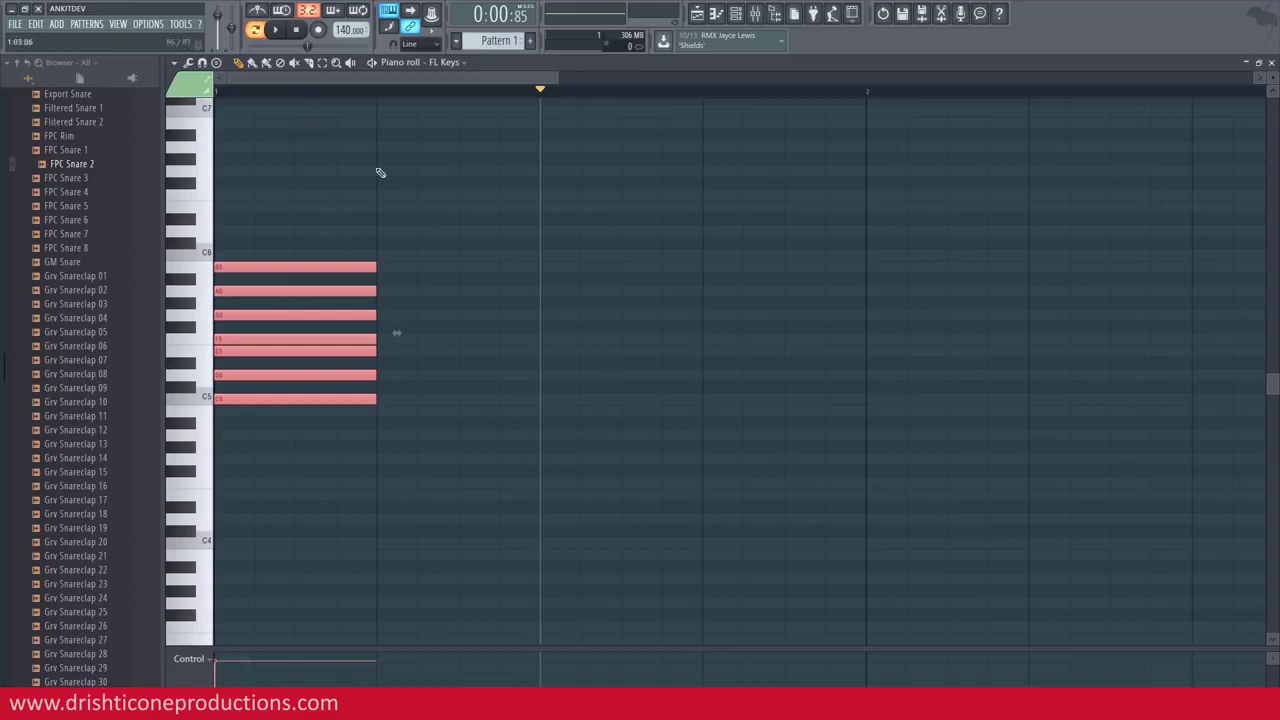
{"action": "key", "text": "ctrl+d"}
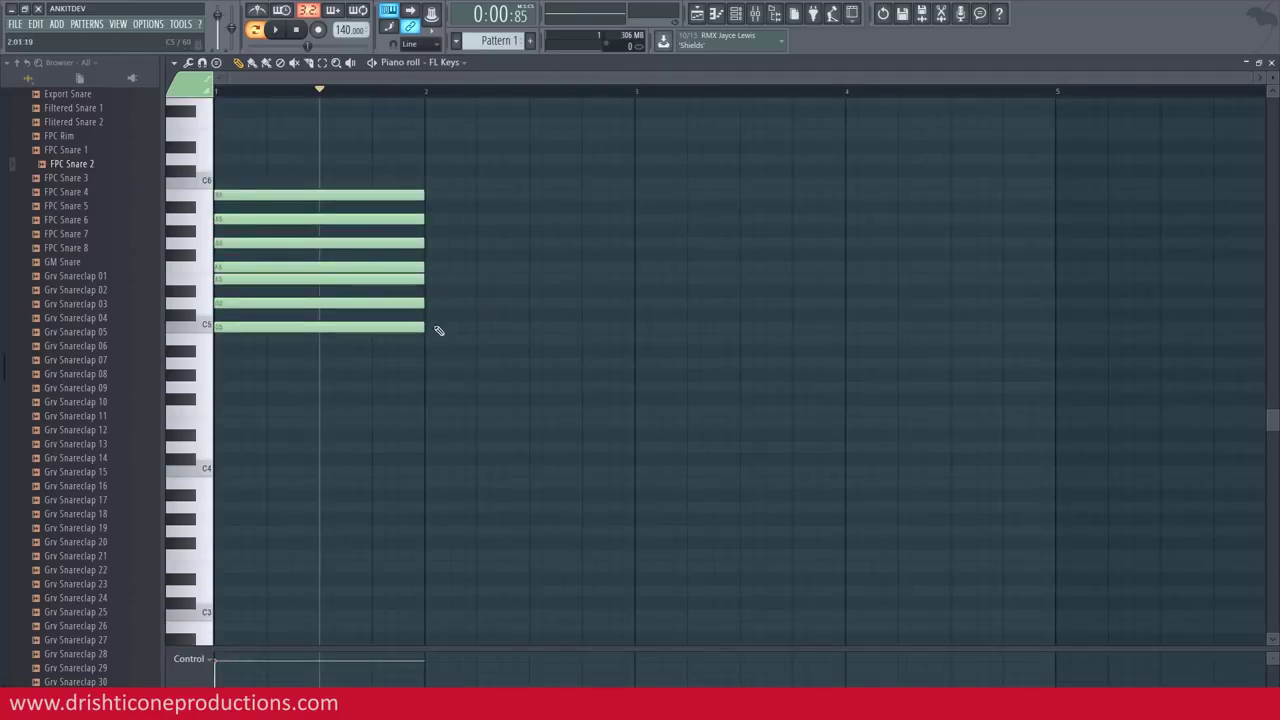
Step: Draw a one-bar C major triad of C5, E5 and G5 in bar 2 beside the scale
{"action": "left_click", "coordinate": [438, 328]}
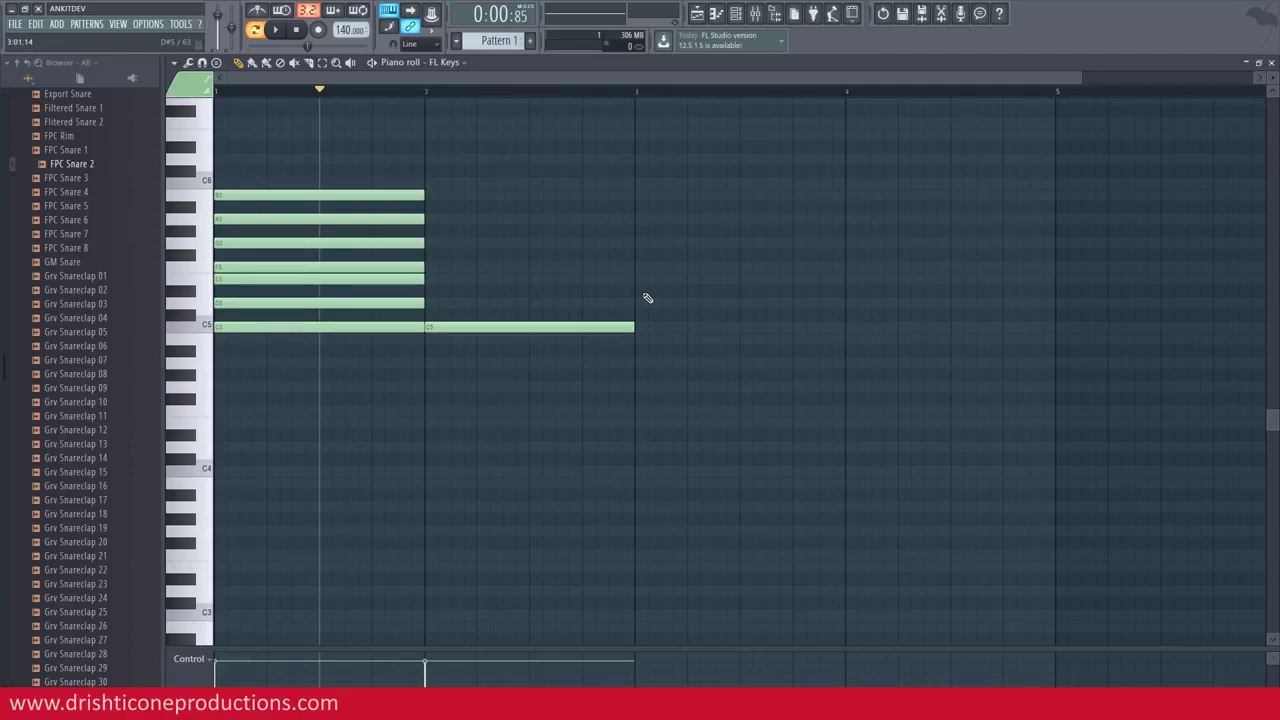
{"action": "left_click", "coordinate": [433, 284]}
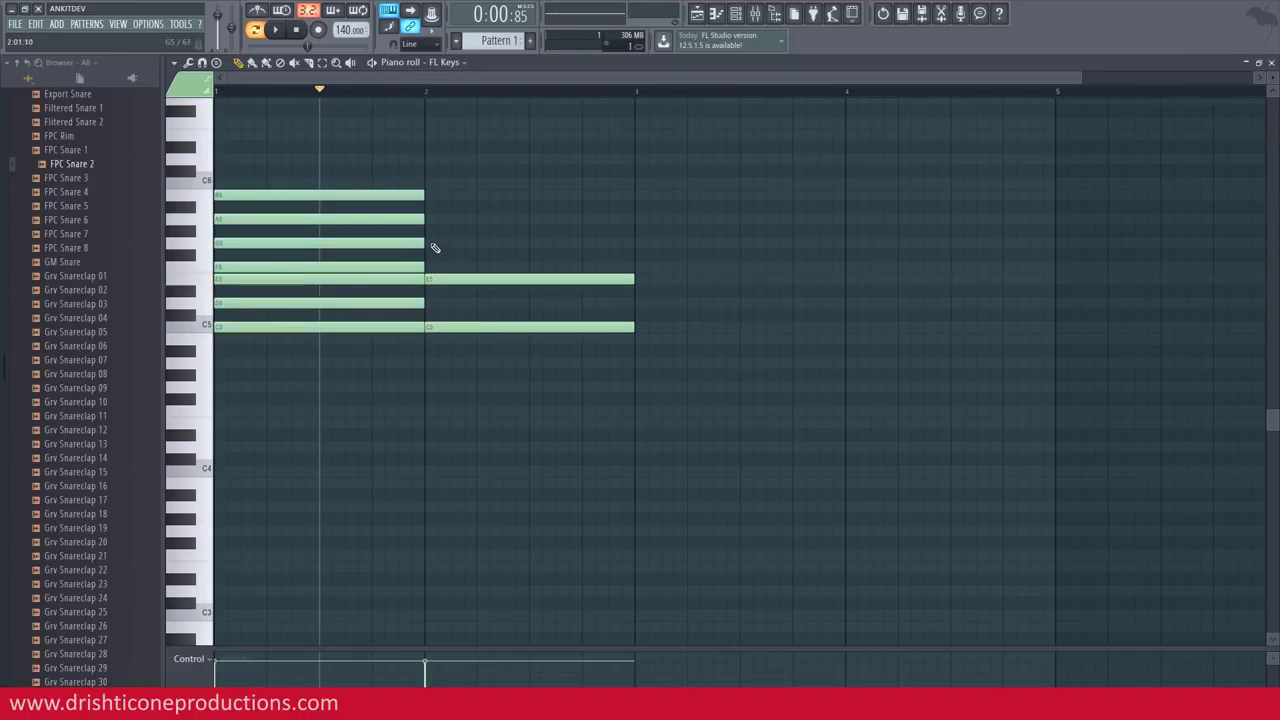
{"action": "left_click", "coordinate": [433, 247]}
{"action": "left_click", "coordinate": [537, 325]}
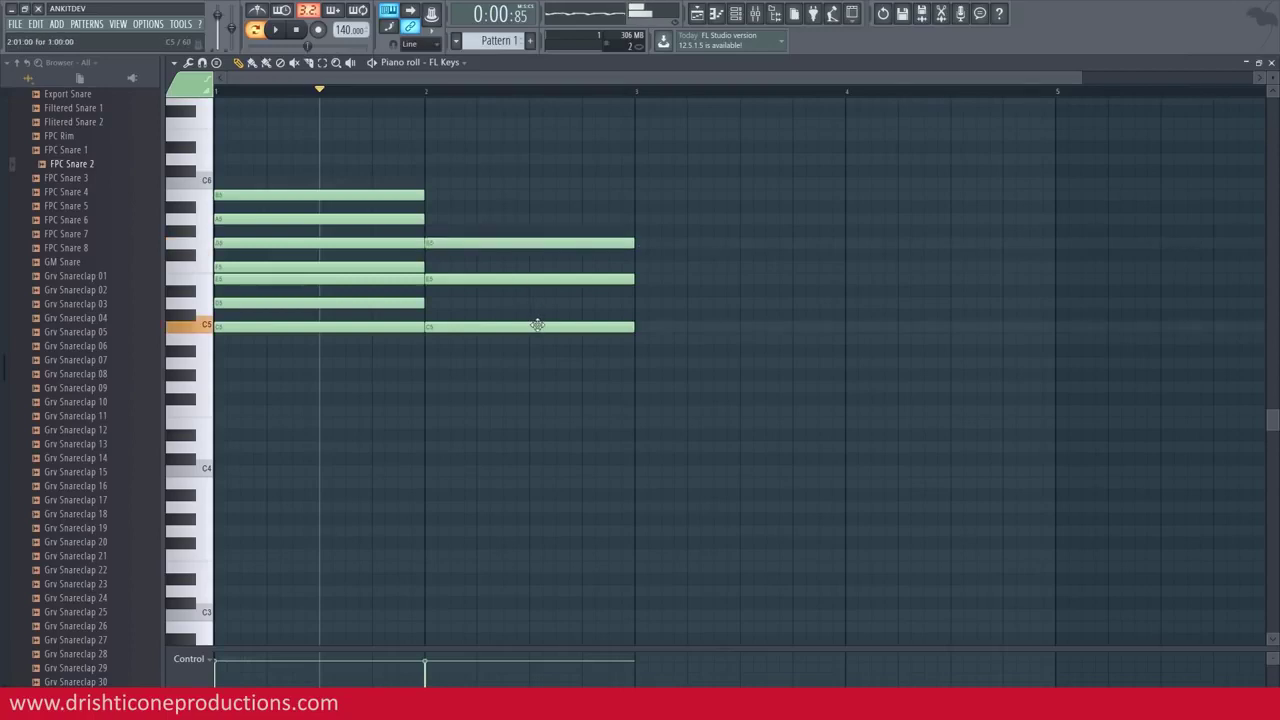
Step: Draw one-bar root notes A#4 in bar 3, G#4 in bar 4 and A#4 in bar 5
{"action": "left_click", "coordinate": [639, 352]}
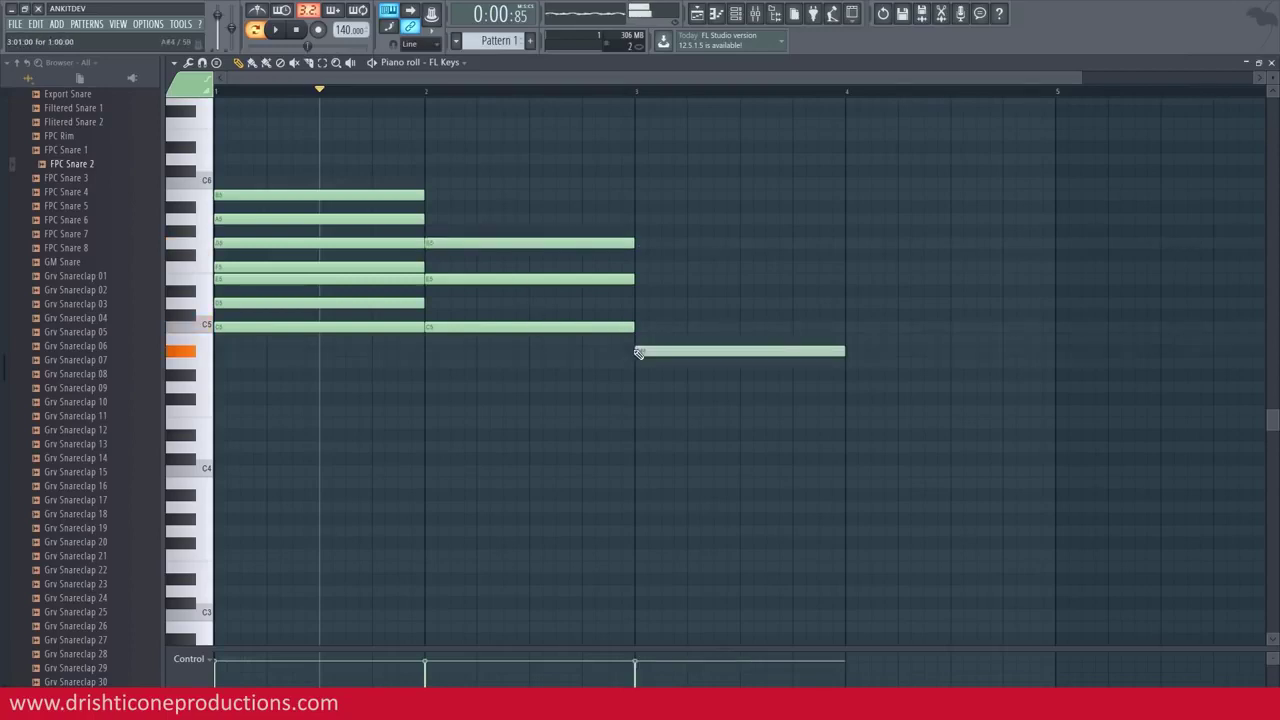
{"action": "left_click", "coordinate": [851, 377]}
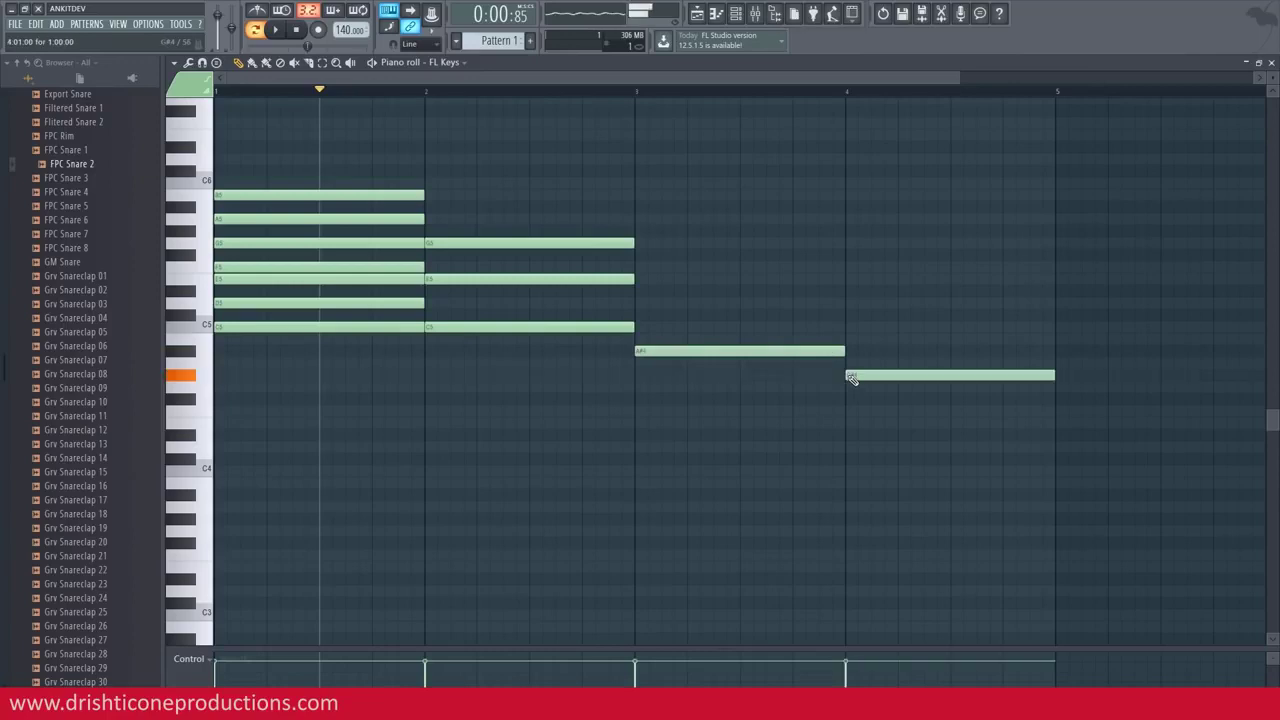
{"action": "left_click", "coordinate": [1056, 351]}
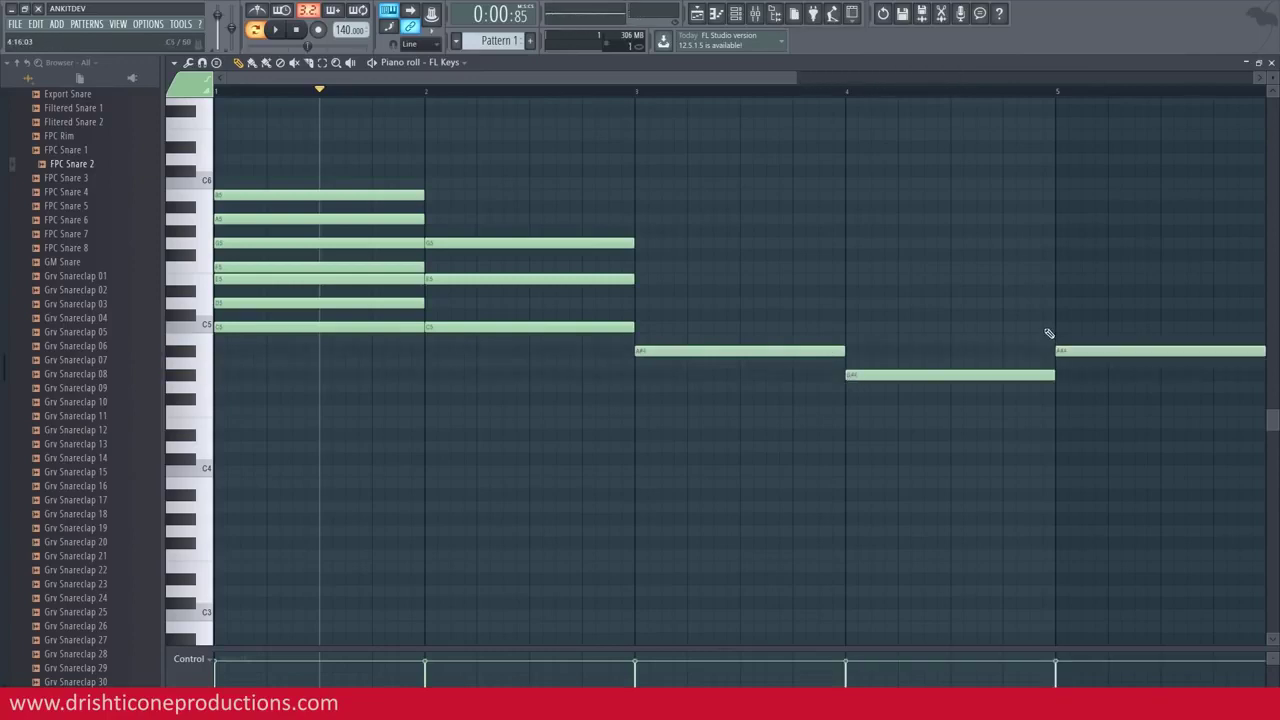
Step: Erase the stamped scale from bar 1 and move all the remaining notes one bar earlier
{"action": "left_click", "coordinate": [583, 329]}
{"action": "right_click", "coordinate": [388, 266]}
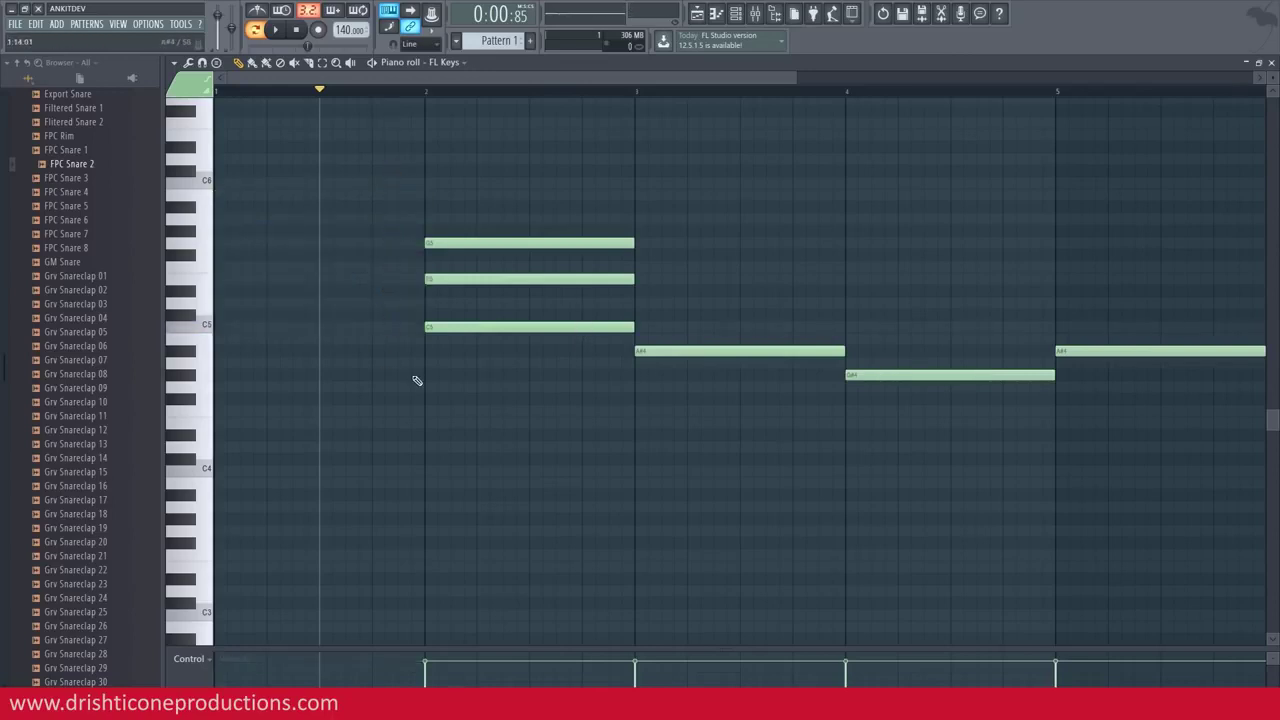
{"action": "scroll", "coordinate": [420, 95], "scroll_direction": "down", "scroll_amount": 3}
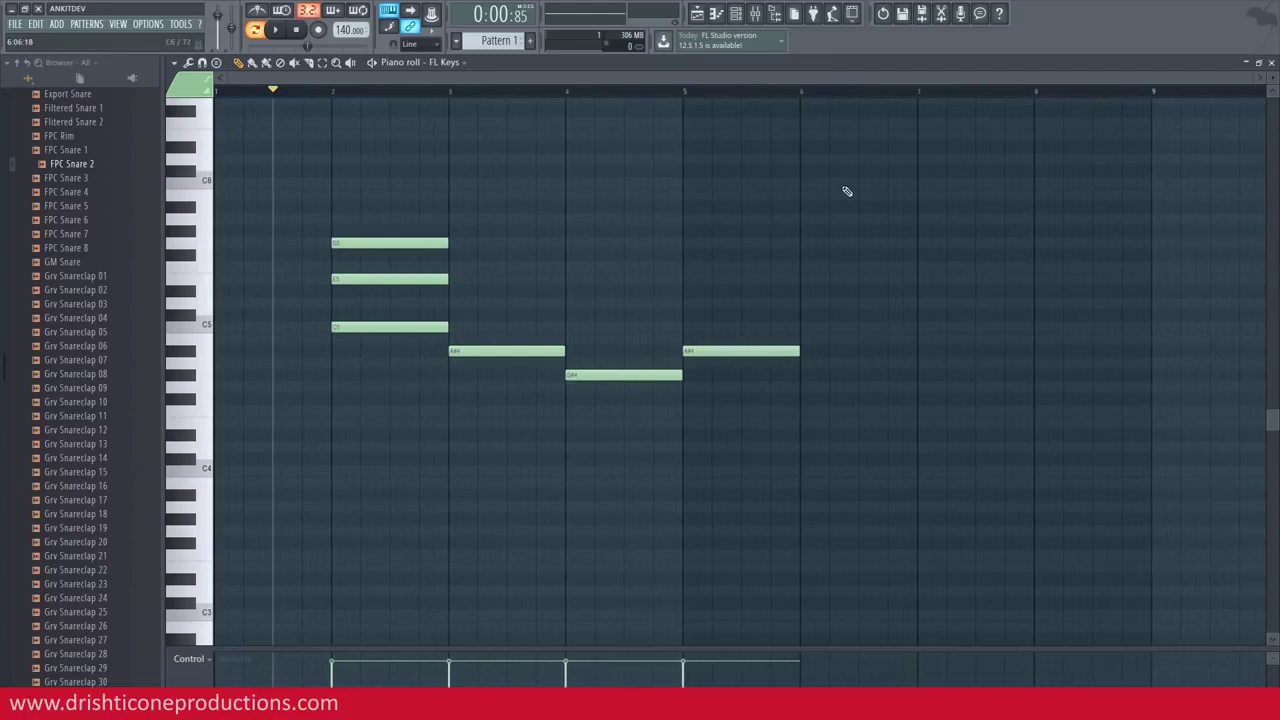
{"action": "left_click_drag", "start_coordinate": [849, 188], "coordinate": [325, 392]}
{"action": "left_click_drag", "start_coordinate": [376, 325], "coordinate": [258, 318]}
{"action": "left_click", "coordinate": [248, 93]}
{"action": "left_click", "coordinate": [296, 30]}
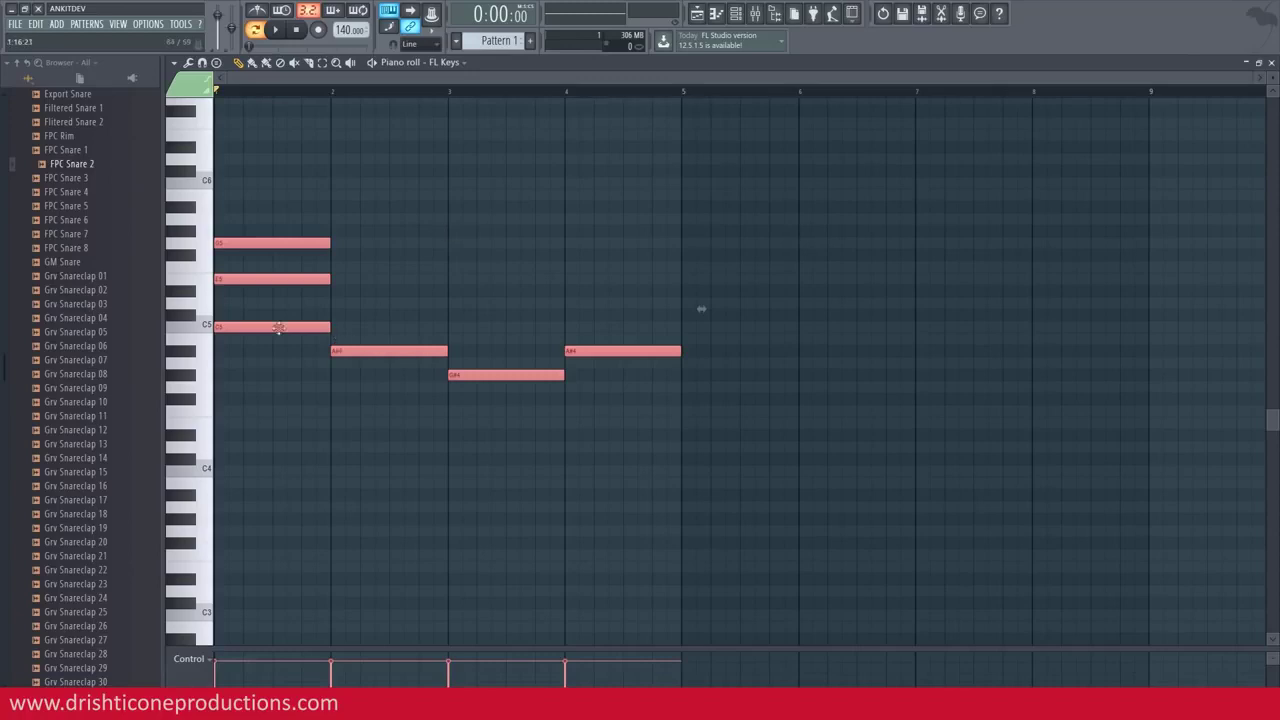
Step: Audition the root notes C5, A#4, G#4 and A#4 on the piano keys and play the pattern from the start
{"action": "left_click", "coordinate": [210, 333]}
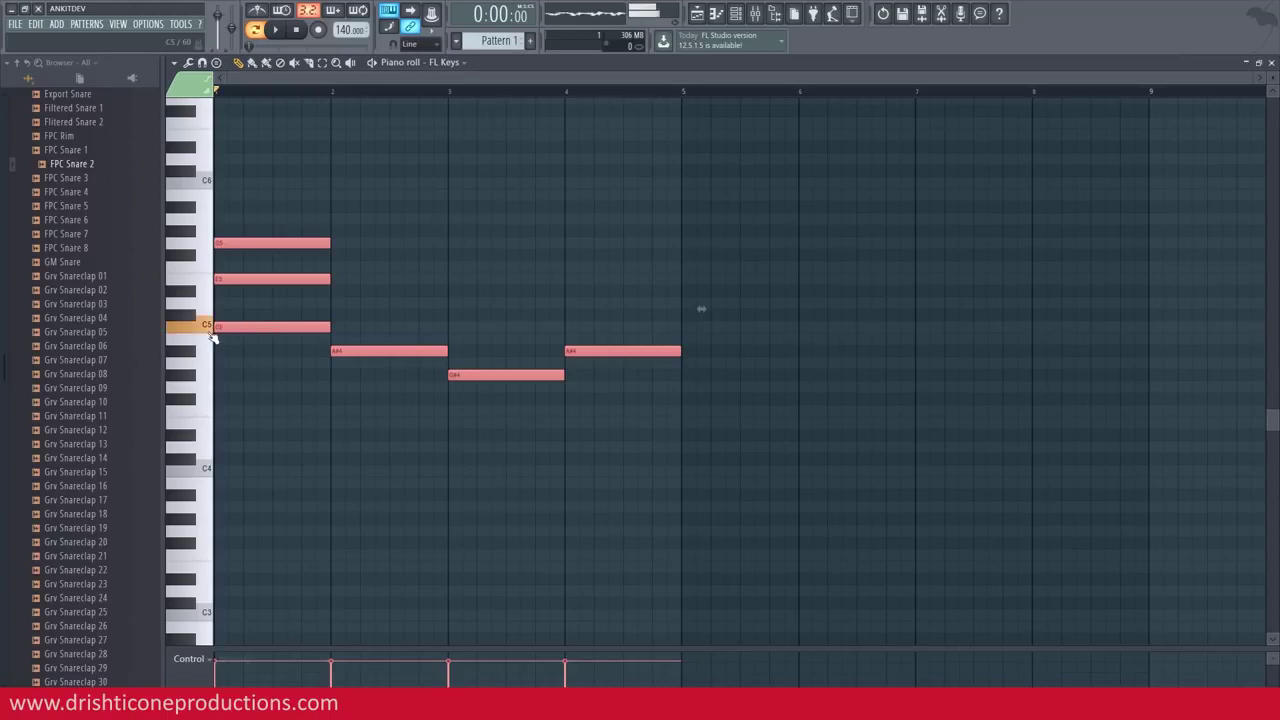
{"action": "left_click", "coordinate": [195, 354]}
{"action": "left_click", "coordinate": [197, 376]}
{"action": "left_click", "coordinate": [195, 354]}
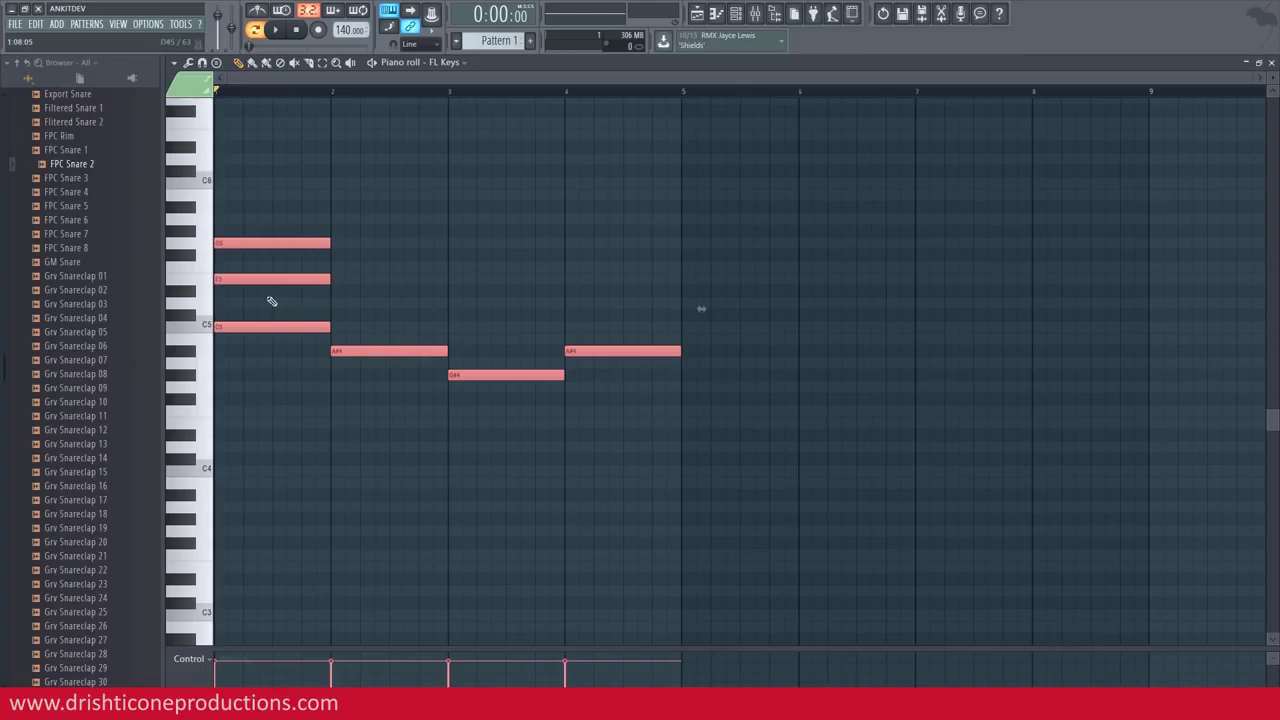
{"action": "key", "text": "space"}
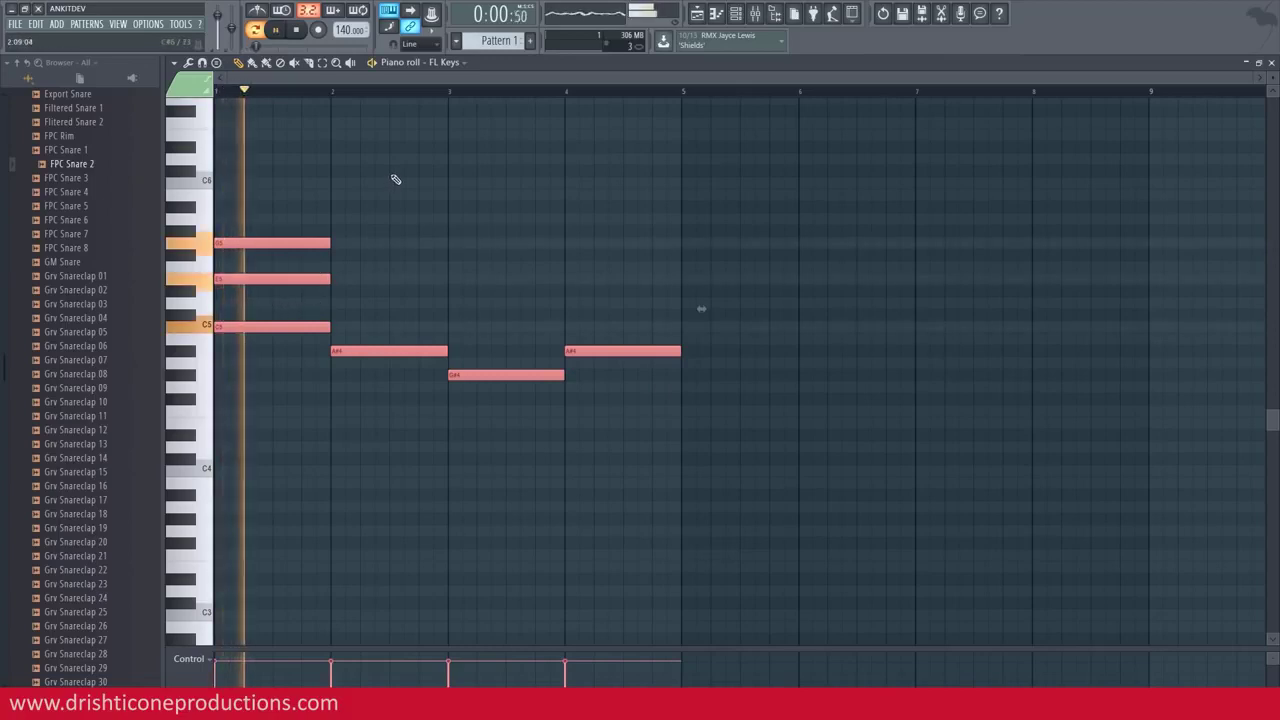
{"action": "key", "text": "space"}
{"action": "key", "text": "ctrl+d"}
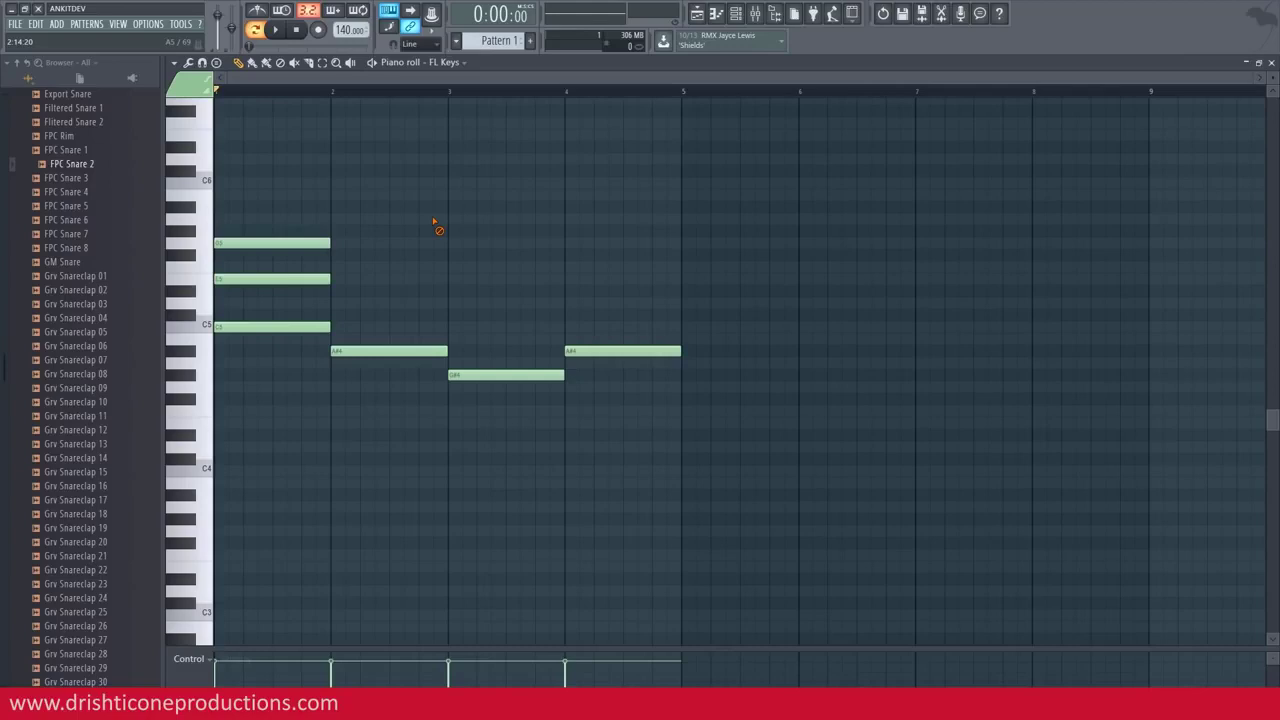
{"action": "key", "text": "space"}
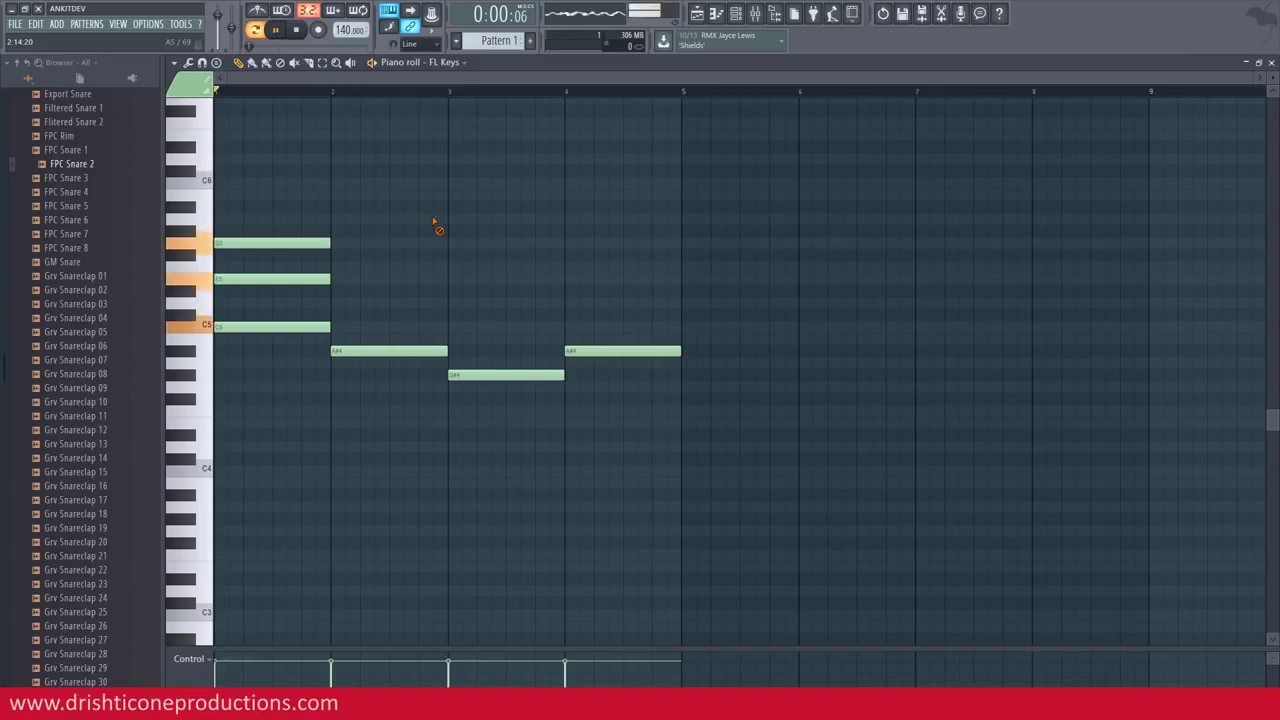
{"action": "key", "text": "space"}
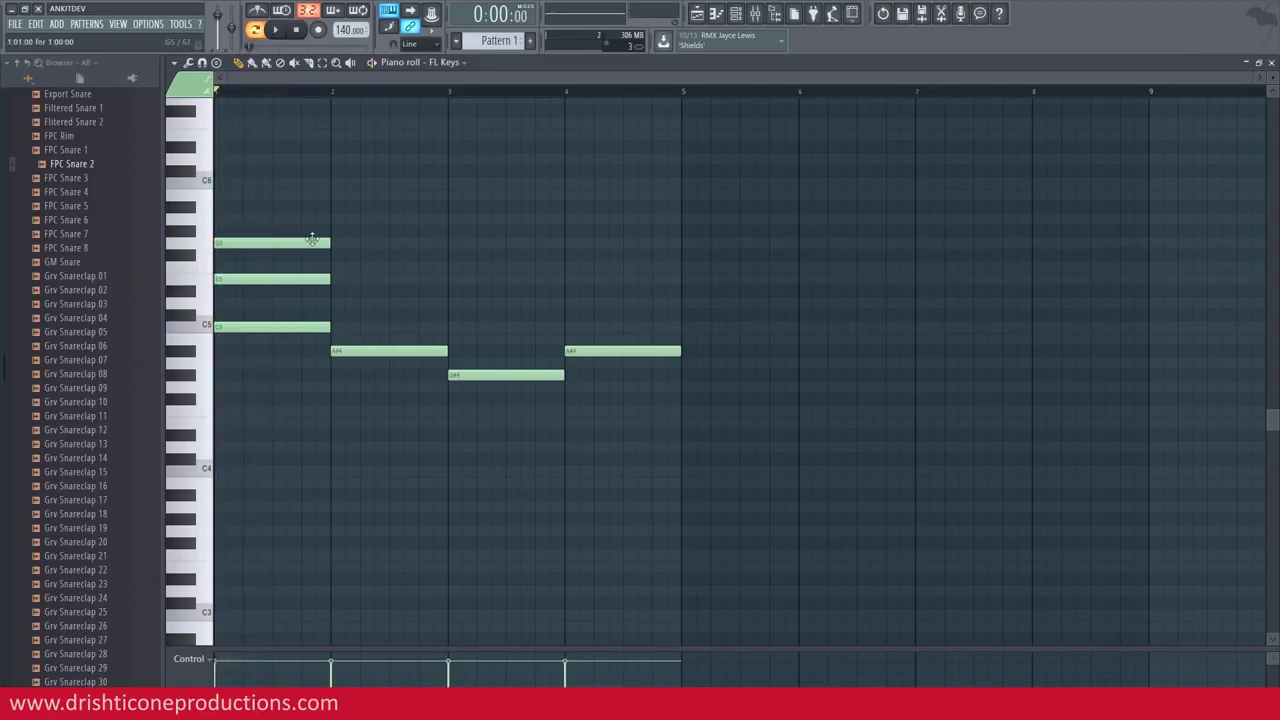
Step: Add D5 and F5 above the A#4 in bar 2 to form an A# major triad
{"action": "left_click", "coordinate": [358, 350]}
{"action": "left_click", "coordinate": [339, 303]}
{"action": "left_click", "coordinate": [340, 267]}
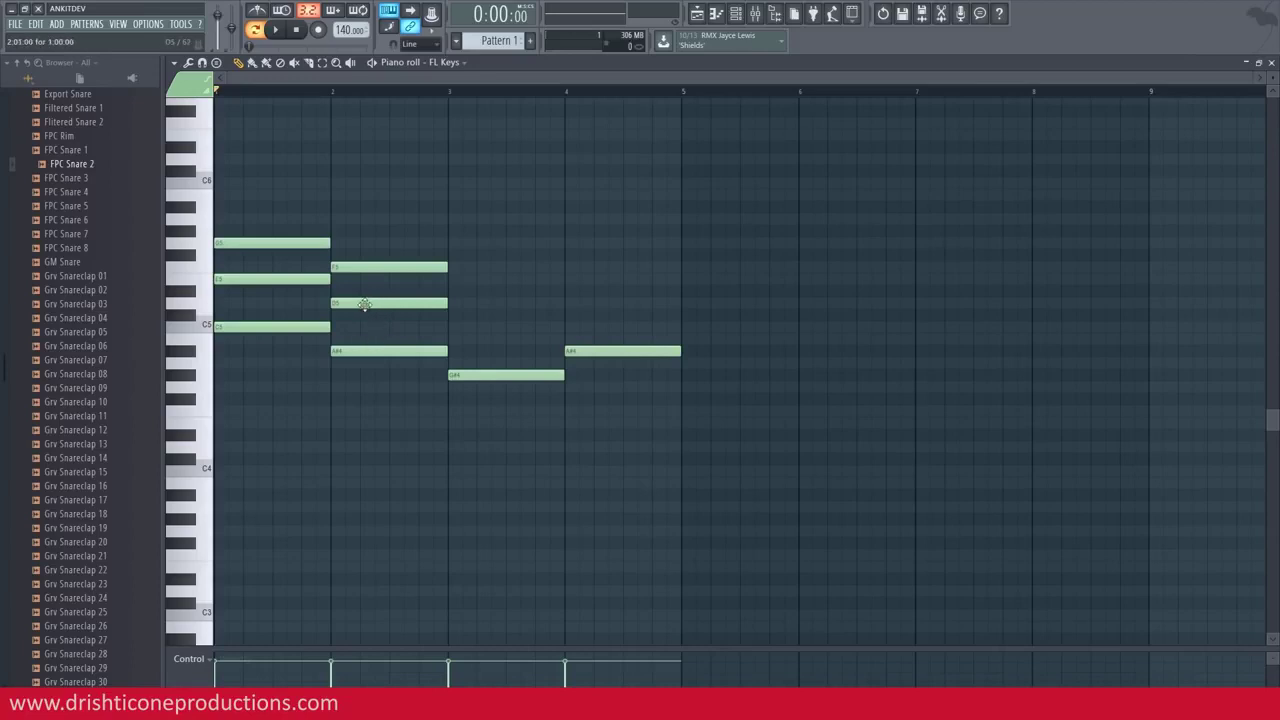
Step: Try C#5 as the middle note of the bar 2 chord, restore it to D5, and play the opening chords
{"action": "left_click_drag", "start_coordinate": [364, 304], "coordinate": [362, 316]}
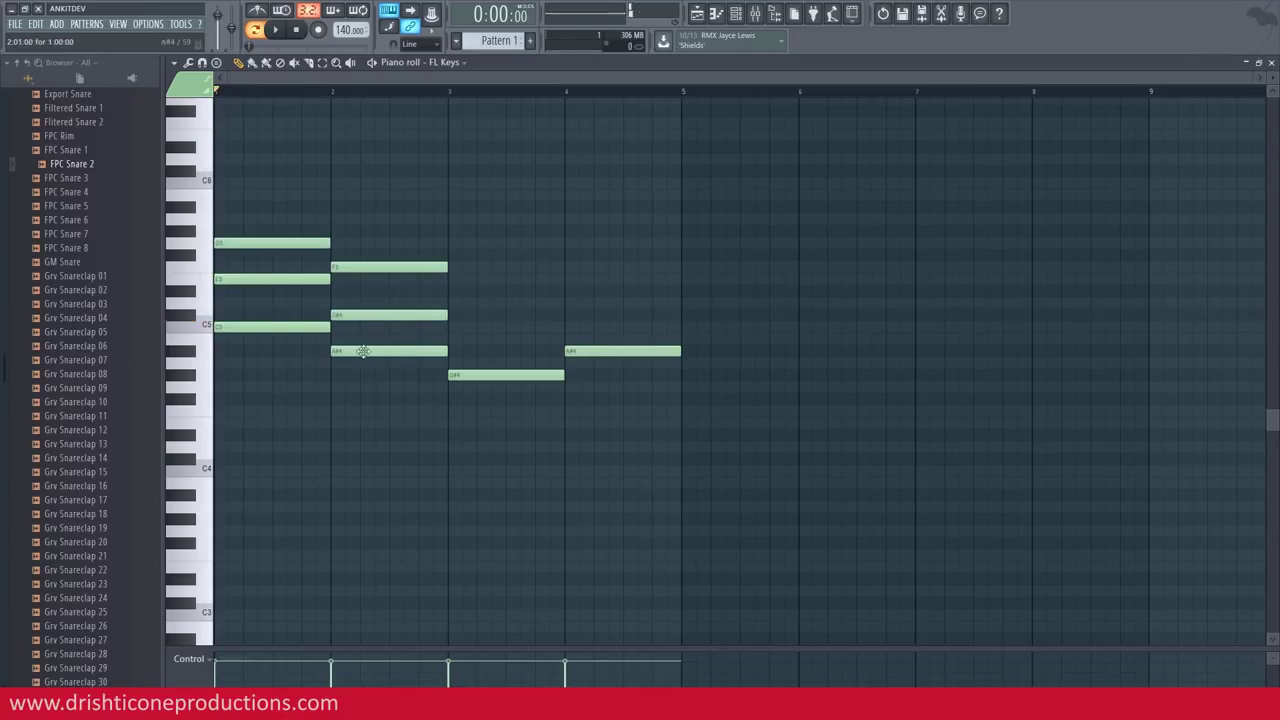
{"action": "left_click", "coordinate": [371, 268]}
{"action": "left_click_drag", "start_coordinate": [366, 317], "coordinate": [365, 304]}
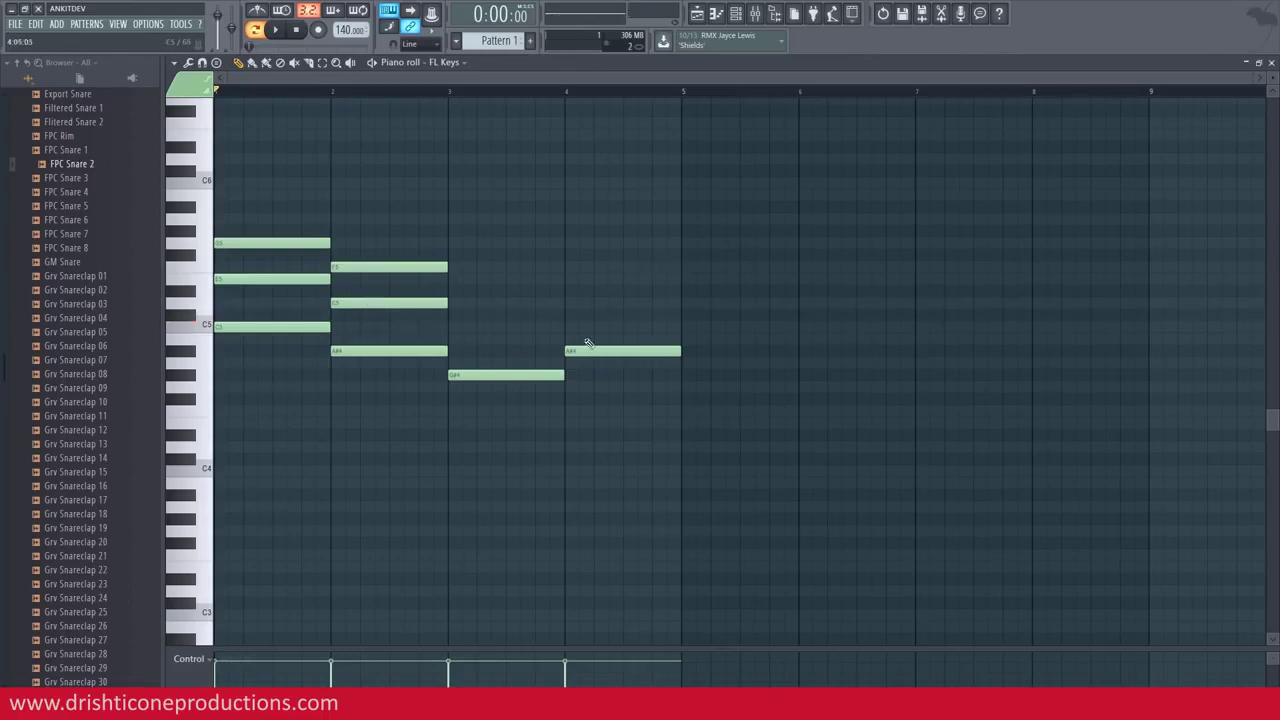
{"action": "key", "text": "space"}
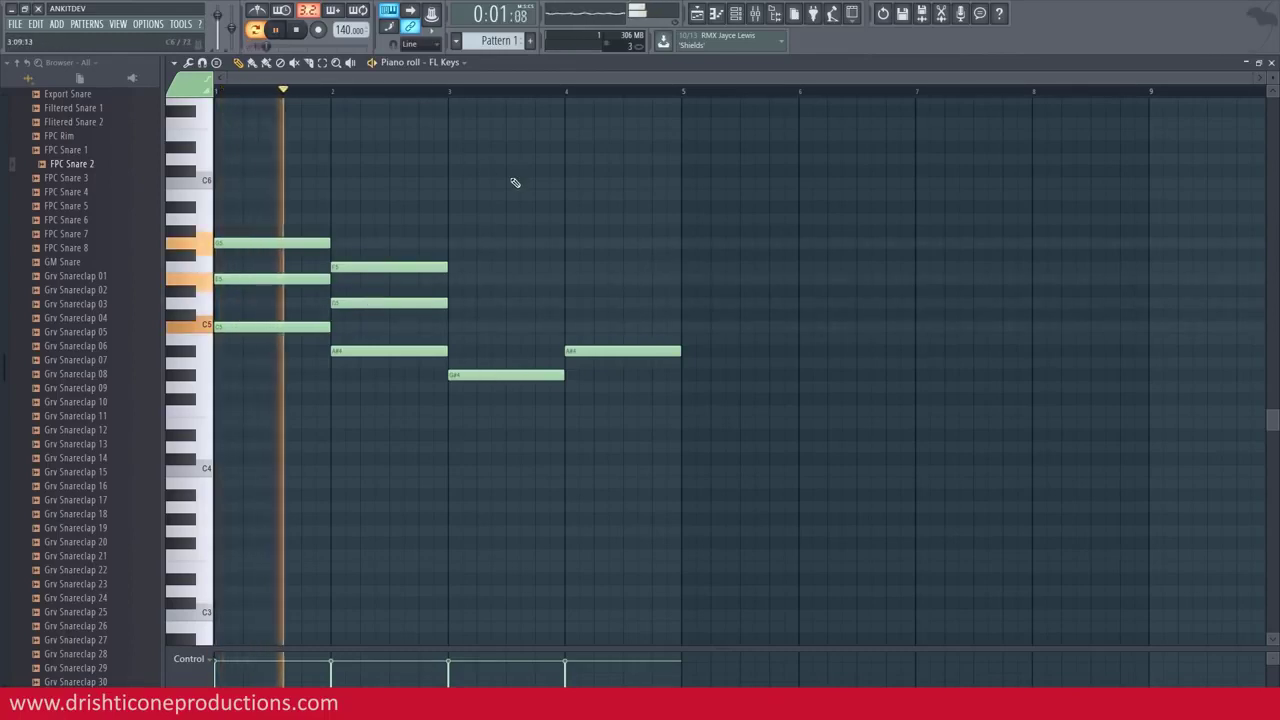
{"action": "key", "text": "space"}
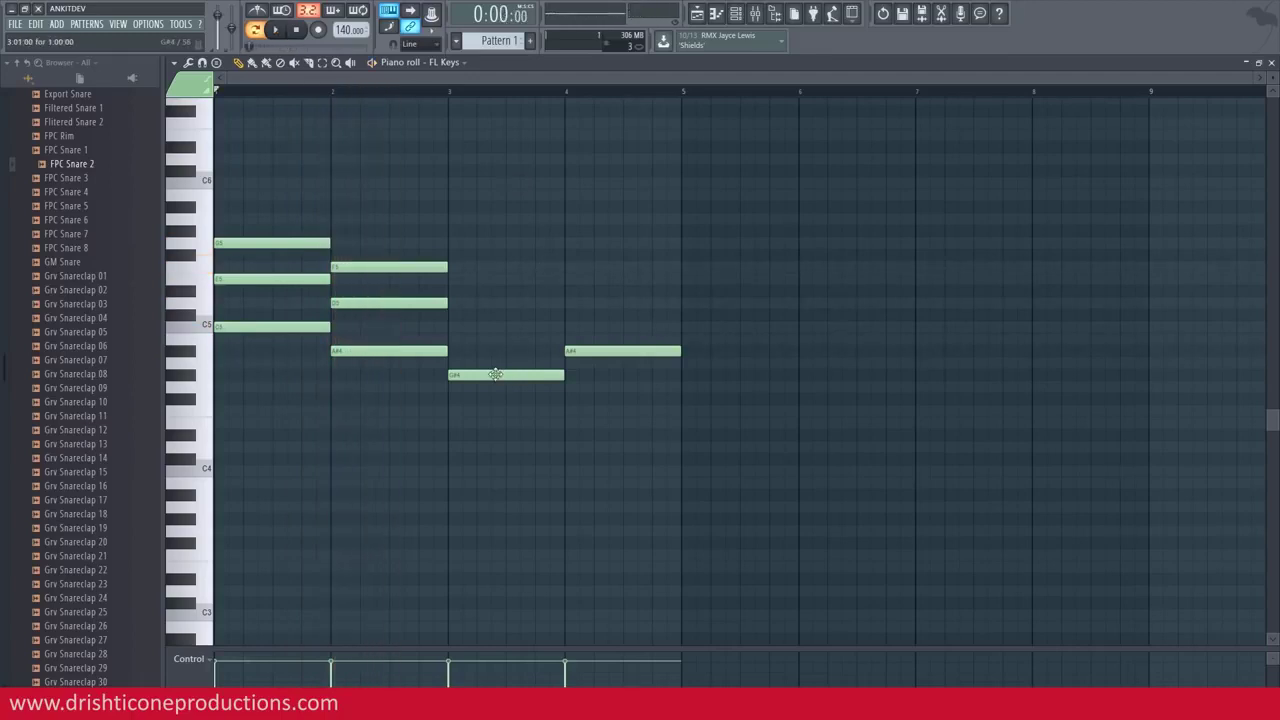
Step: Add C5 and D#5 above the G#4 in bar 3 to form a G# major triad
{"action": "left_click", "coordinate": [482, 374]}
{"action": "left_click", "coordinate": [452, 339]}
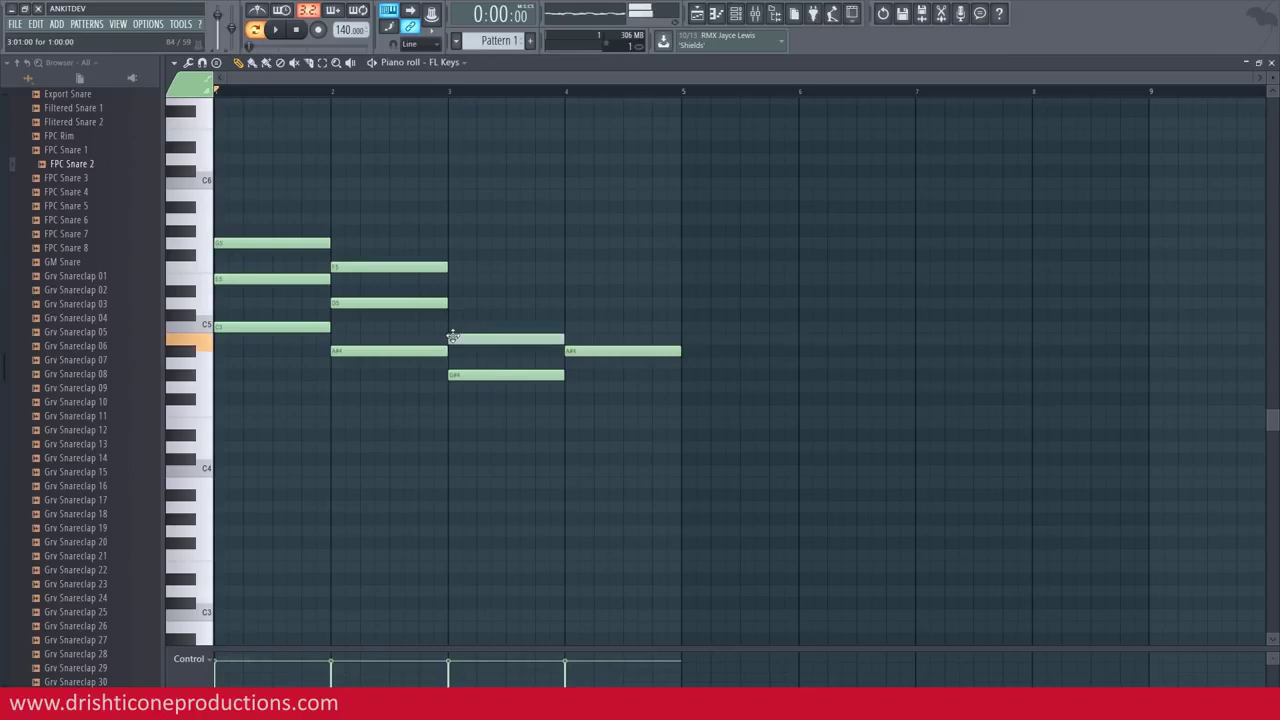
{"action": "left_click_drag", "start_coordinate": [452, 339], "coordinate": [454, 327]}
{"action": "left_click", "coordinate": [462, 291]}
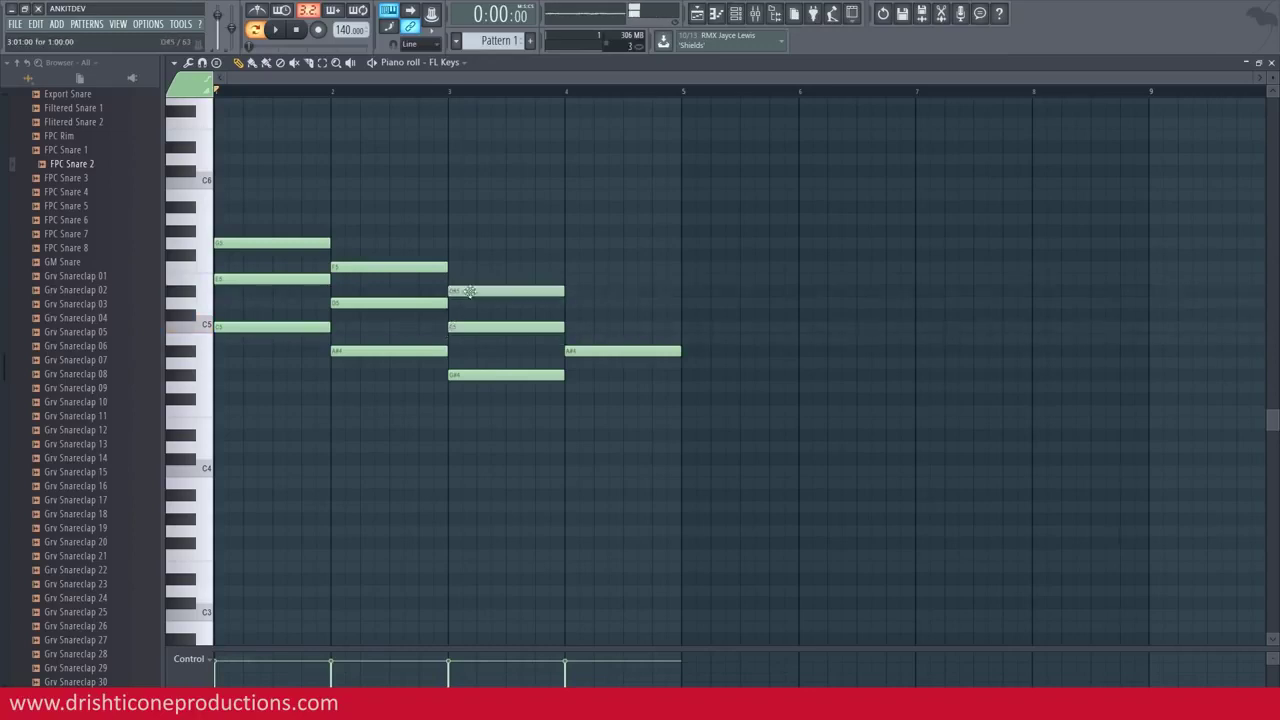
Step: Add D5 and F5 above the A#4 in bar 4 and play the four-chord progression
{"action": "left_click", "coordinate": [580, 350]}
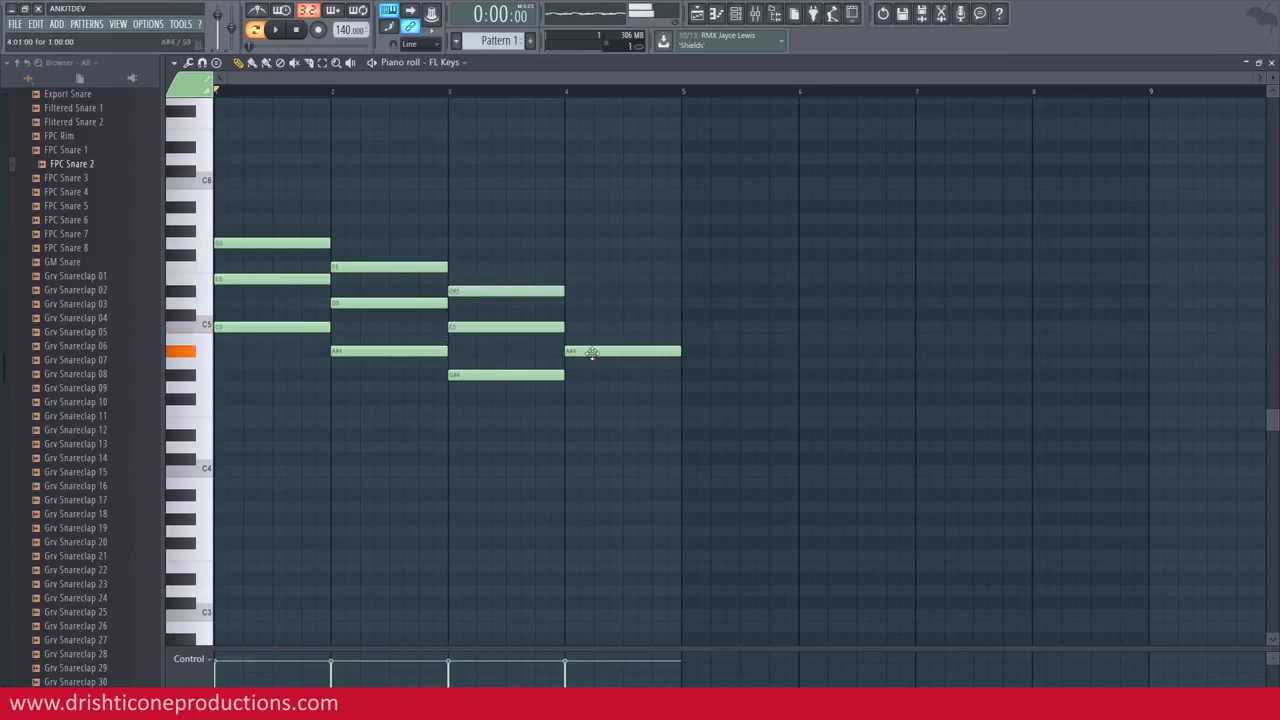
{"action": "left_click", "coordinate": [566, 302]}
{"action": "left_click", "coordinate": [569, 267]}
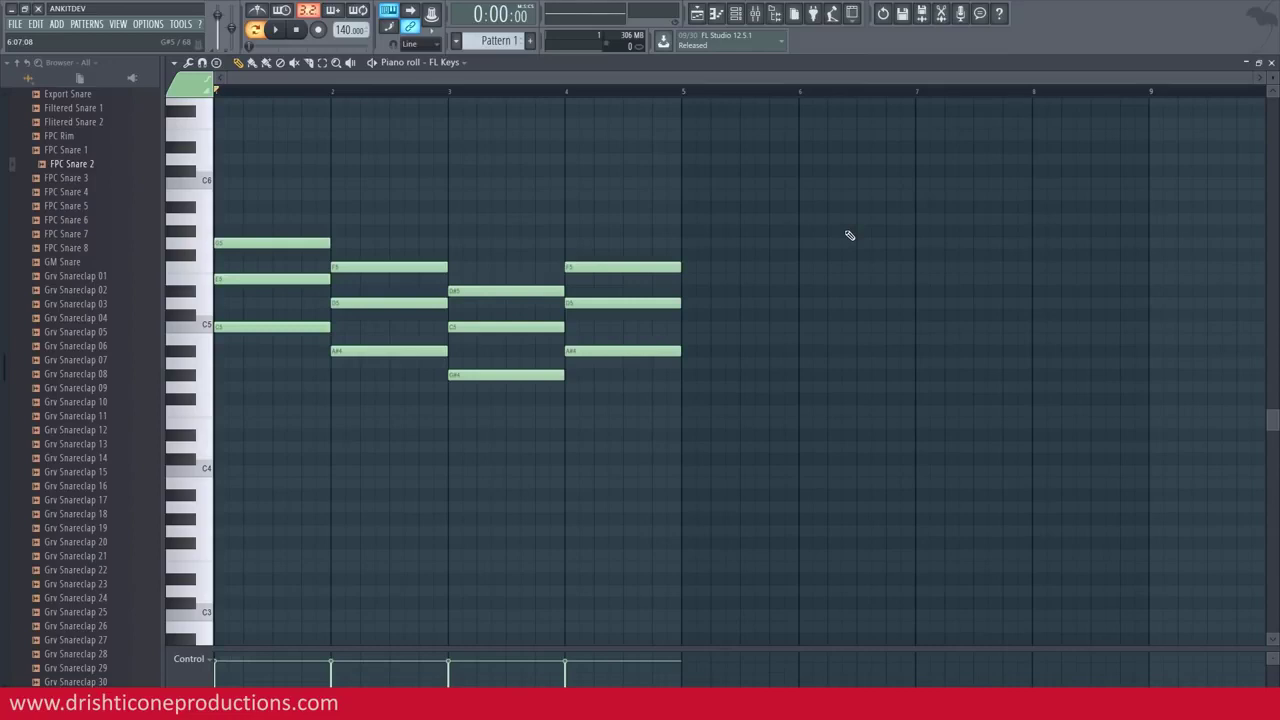
{"action": "key", "text": "space"}
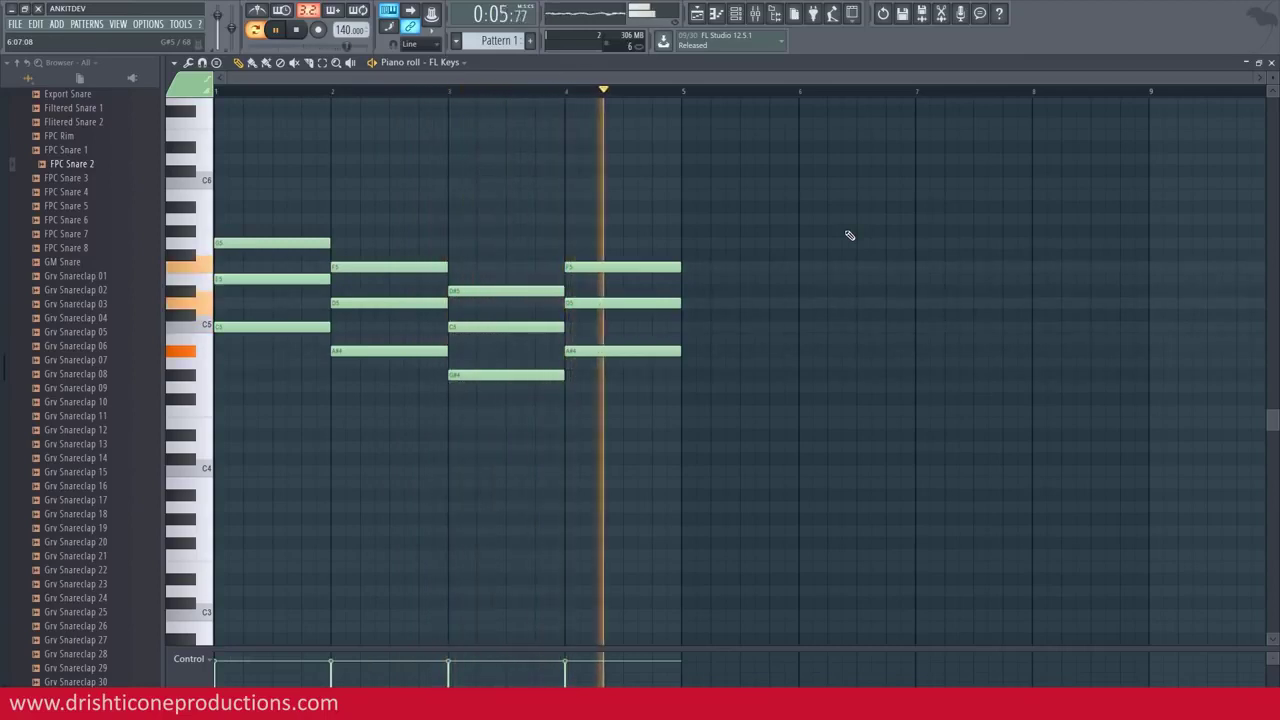
{"action": "key", "text": "space"}
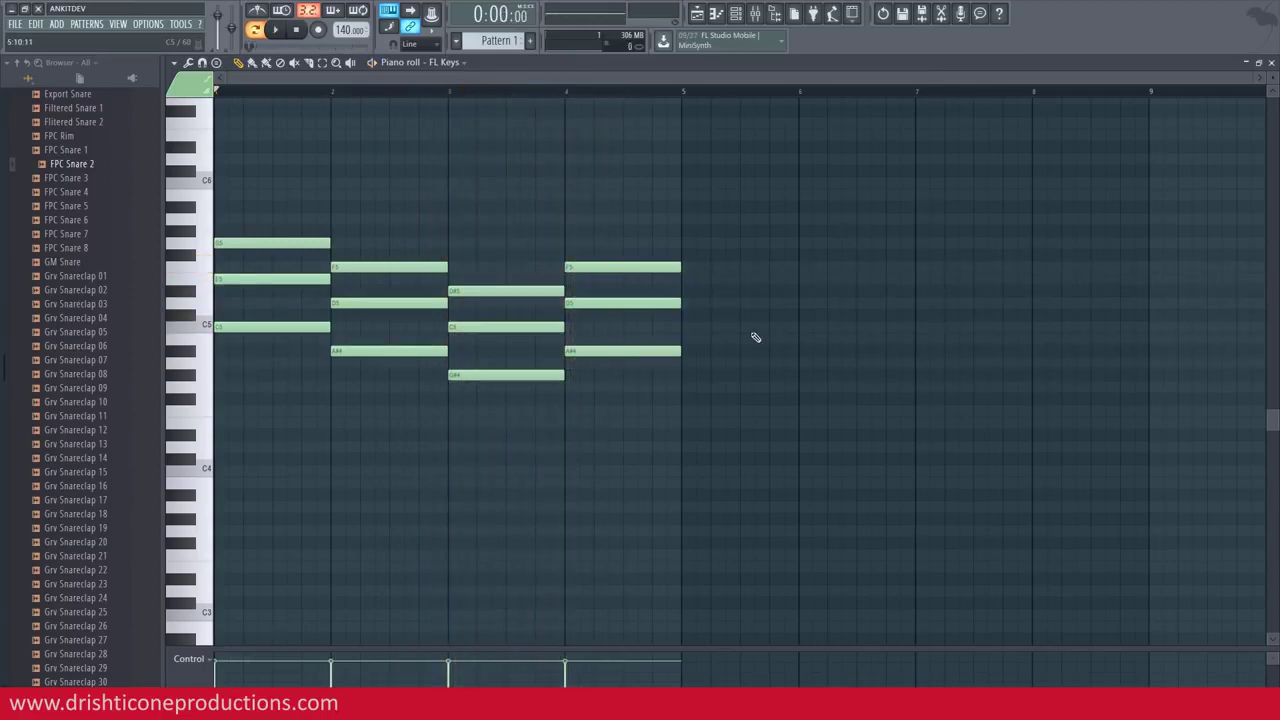
Step: Erase all four chords from the piano roll
{"action": "mouse_move", "coordinate": [650, 203]}
{"action": "left_mouse_down"}
{"action": "mouse_move", "coordinate": [518, 338]}
{"action": "mouse_move", "coordinate": [474, 264]}
{"action": "mouse_move", "coordinate": [326, 362]}
{"action": "mouse_move", "coordinate": [268, 343]}
{"action": "left_mouse_up"}
{"action": "scroll", "coordinate": [330, 350], "scroll_direction": "down", "scroll_amount": 5}
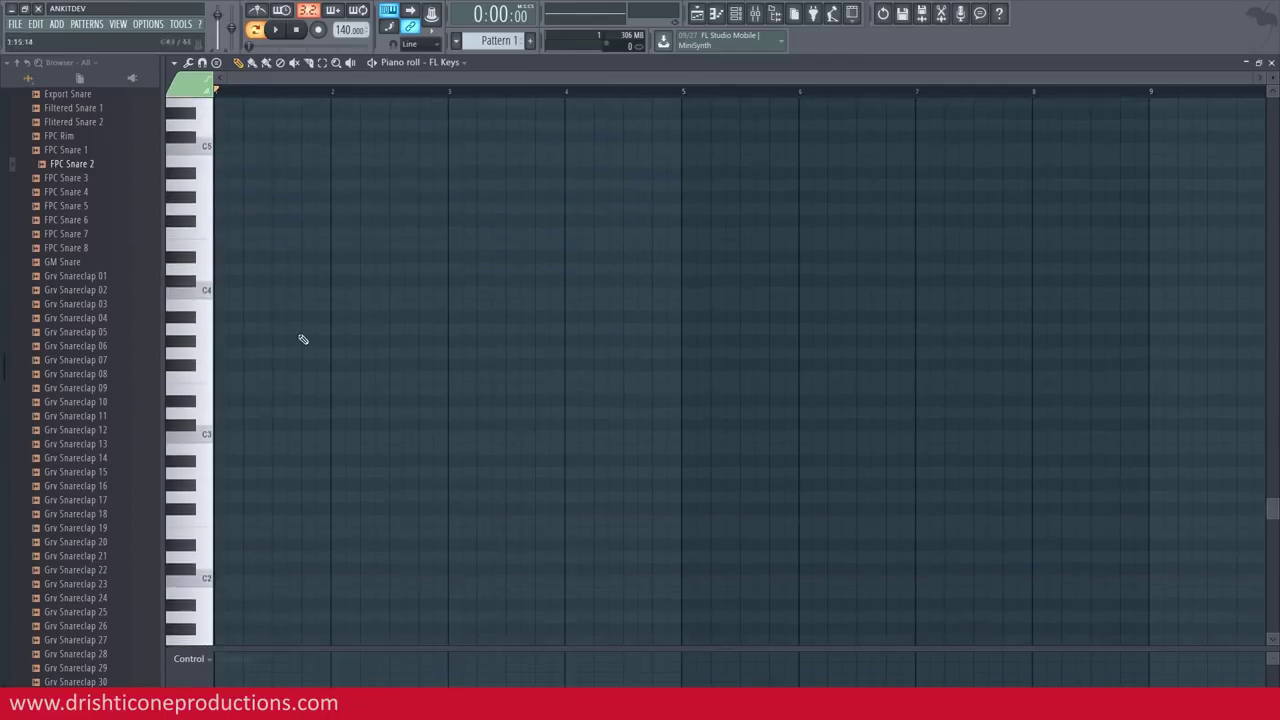
{"action": "left_click_drag", "start_coordinate": [262, 262], "coordinate": [124, 258]}
{"action": "scroll", "coordinate": [363, 363], "scroll_direction": "up", "scroll_amount": 2}
Step: Draw one-bar notes F#4, E4, D4 and E4 in bars 1 to 4
{"action": "left_click", "coordinate": [269, 327]}
{"action": "left_click", "coordinate": [340, 352]}
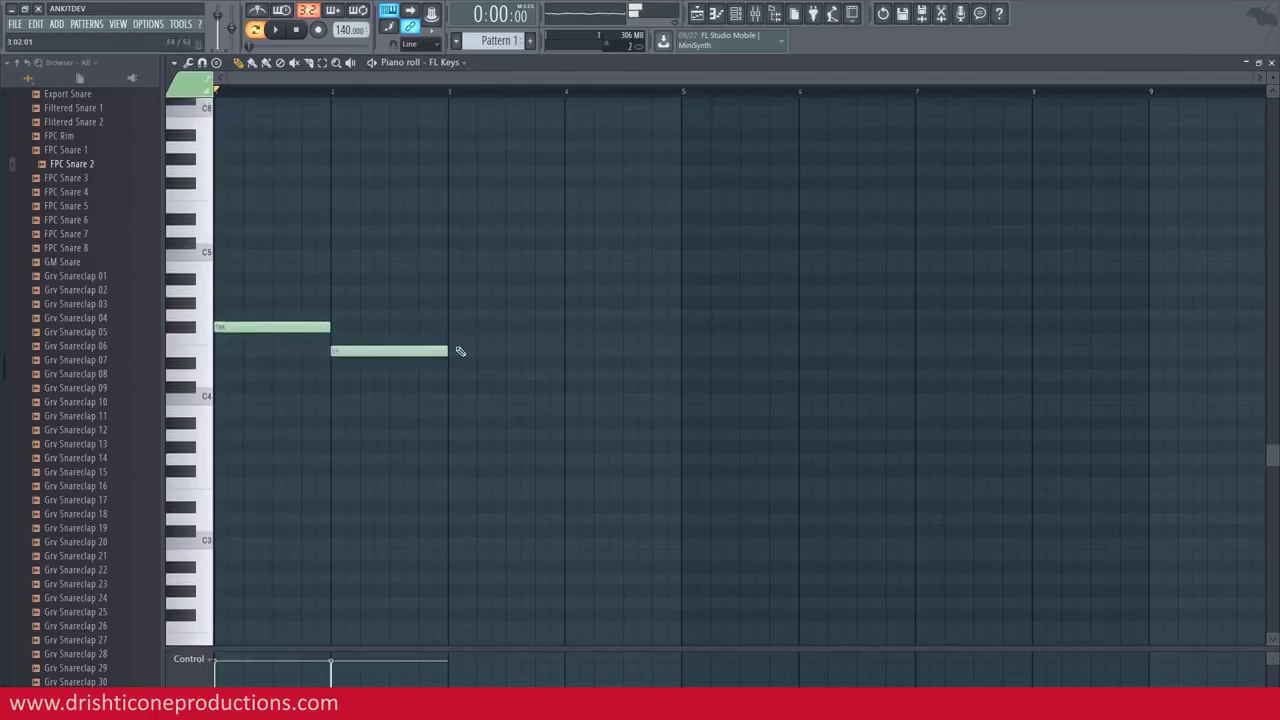
{"action": "left_click_drag", "start_coordinate": [450, 363], "coordinate": [451, 375]}
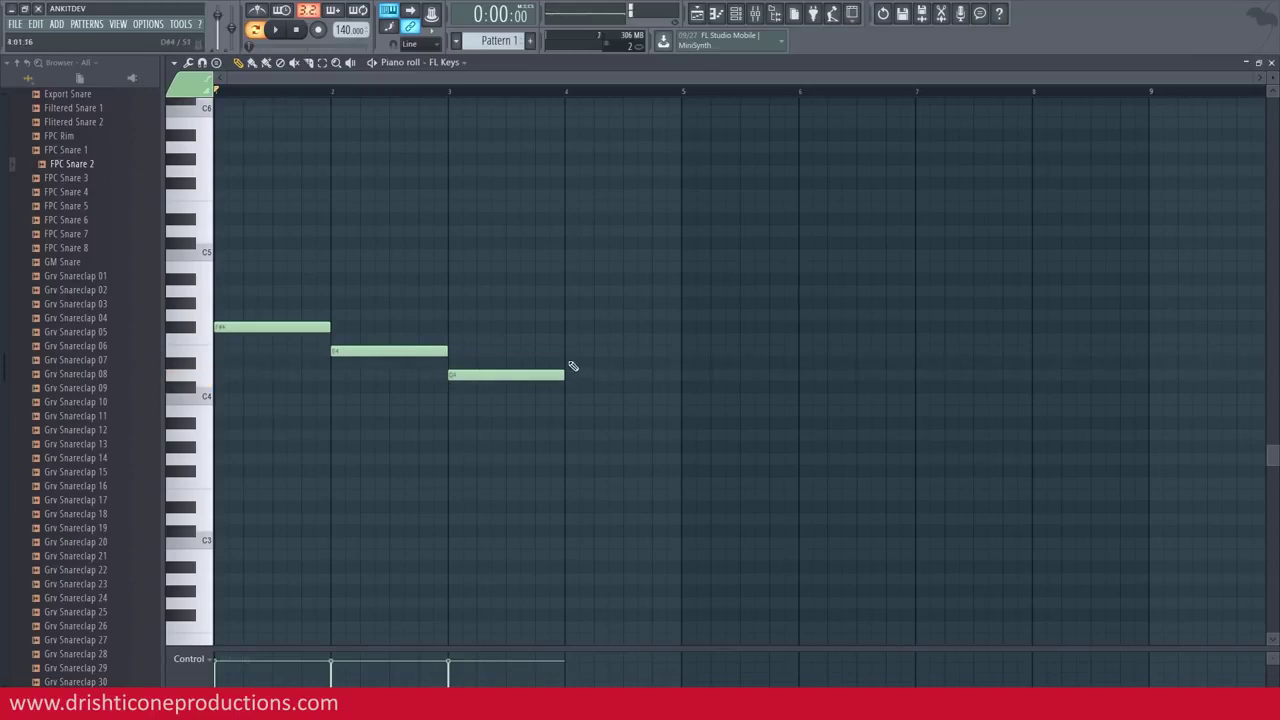
{"action": "left_click", "coordinate": [566, 353]}
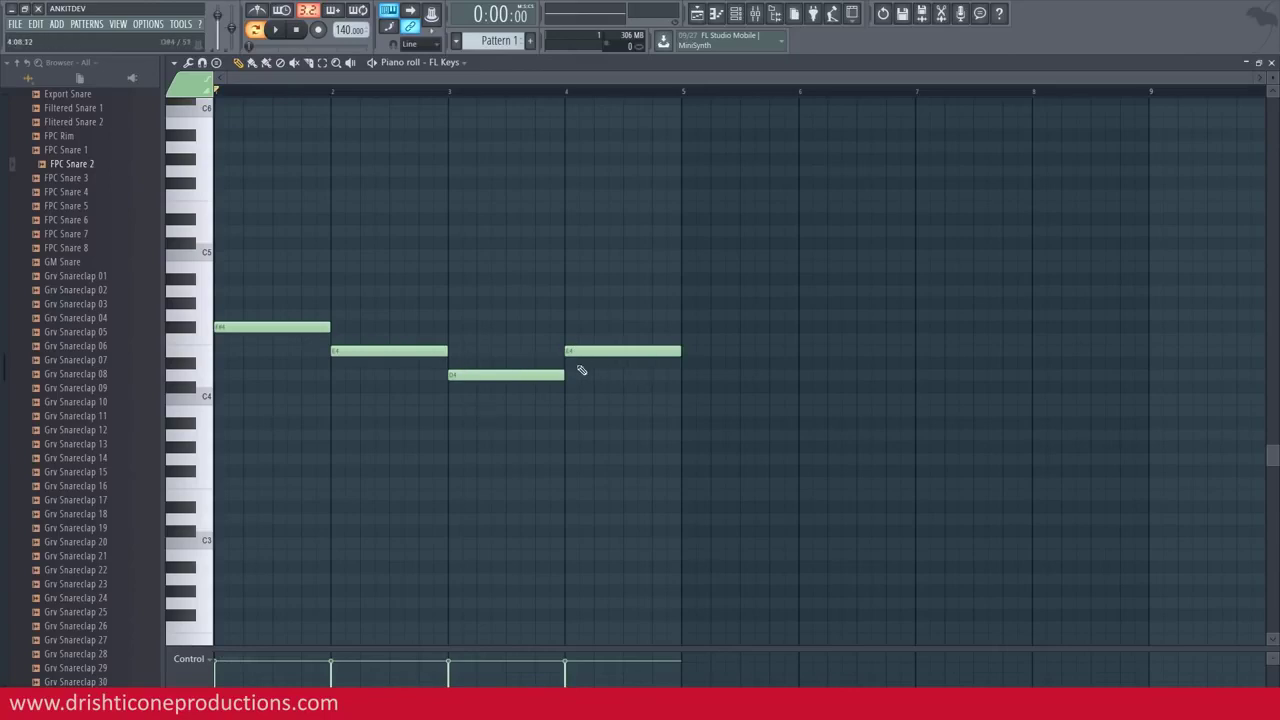
Step: Raise the bar 3 note to D#4 and play the four-note line
{"action": "left_click_drag", "start_coordinate": [469, 376], "coordinate": [467, 363]}
{"action": "key", "text": "space"}
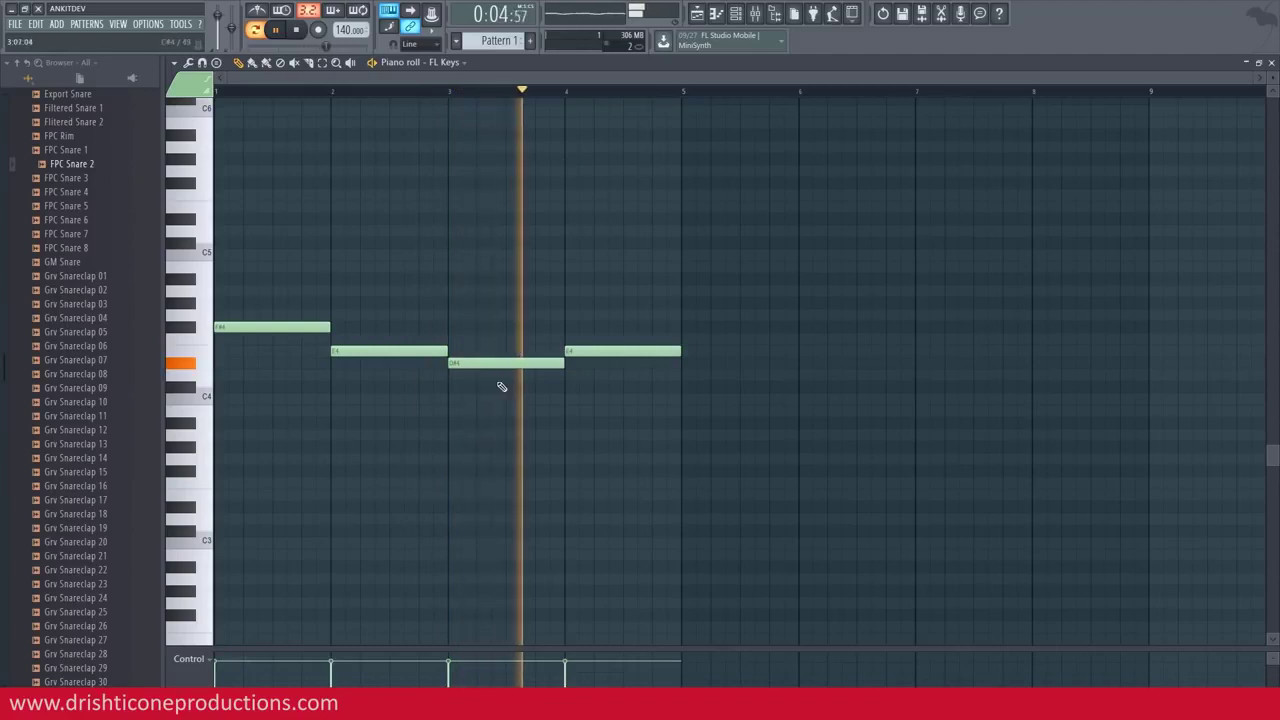
{"action": "key", "text": "space"}
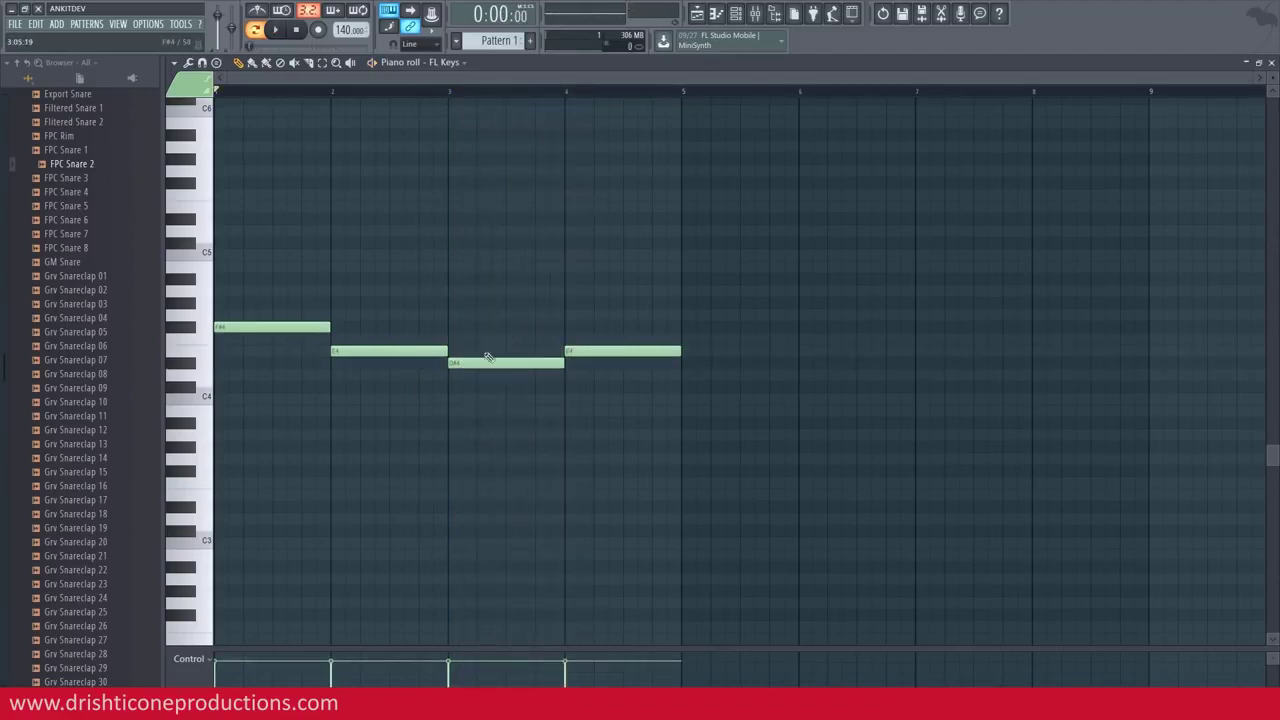
Step: Lower the bar 3 note to D4 and add A4 and C#5 above the F#4 in bar 1
{"action": "left_click_drag", "start_coordinate": [485, 358], "coordinate": [485, 375]}
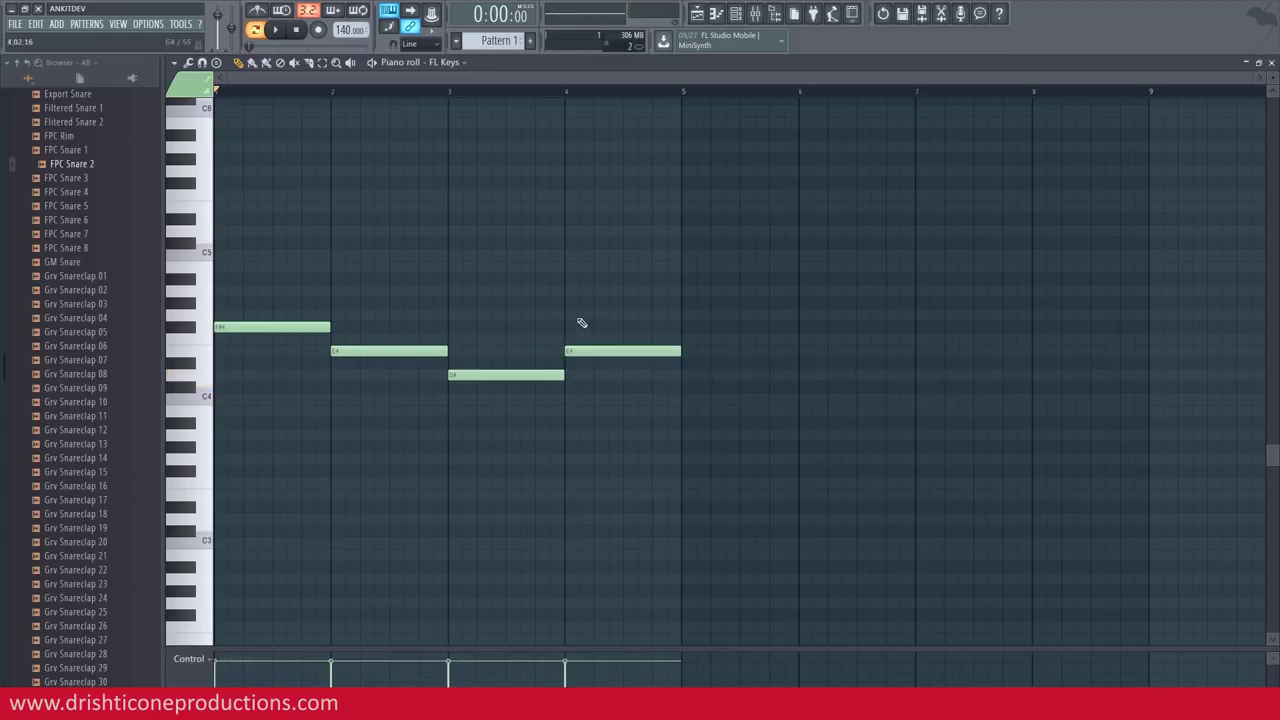
{"action": "left_click", "coordinate": [232, 328]}
{"action": "left_click", "coordinate": [222, 292]}
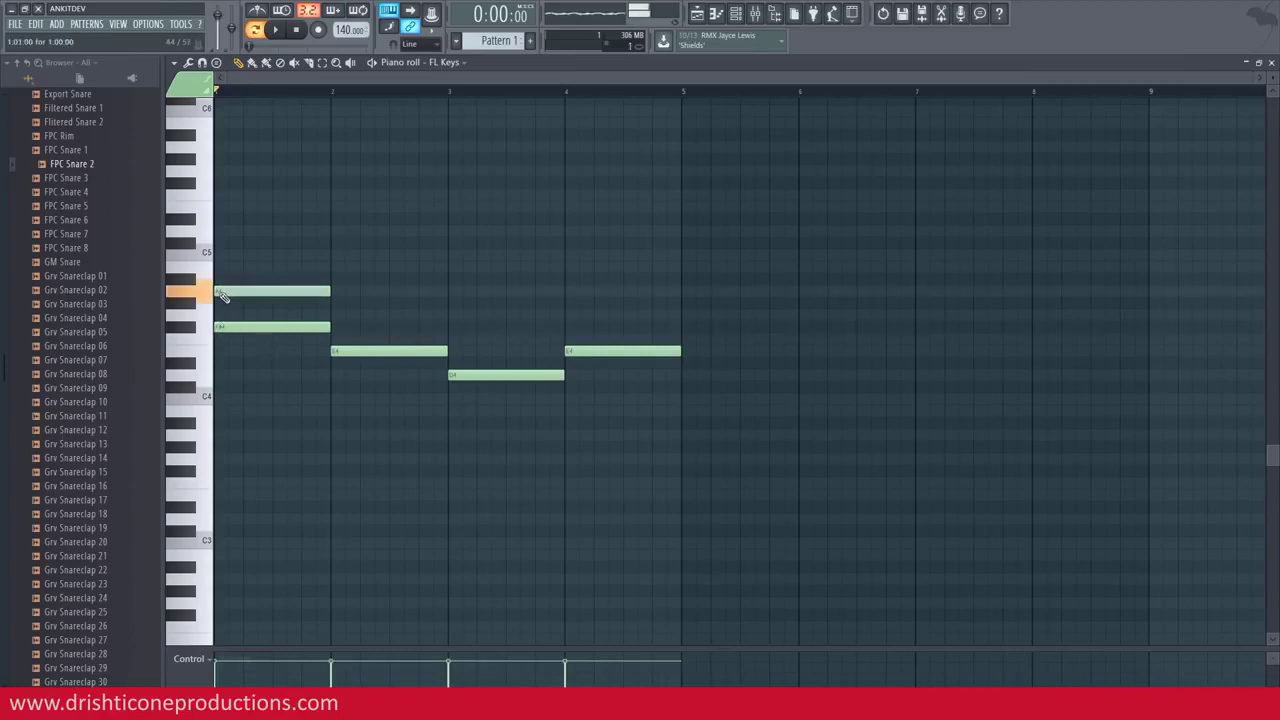
{"action": "left_click_drag", "start_coordinate": [222, 255], "coordinate": [222, 243]}
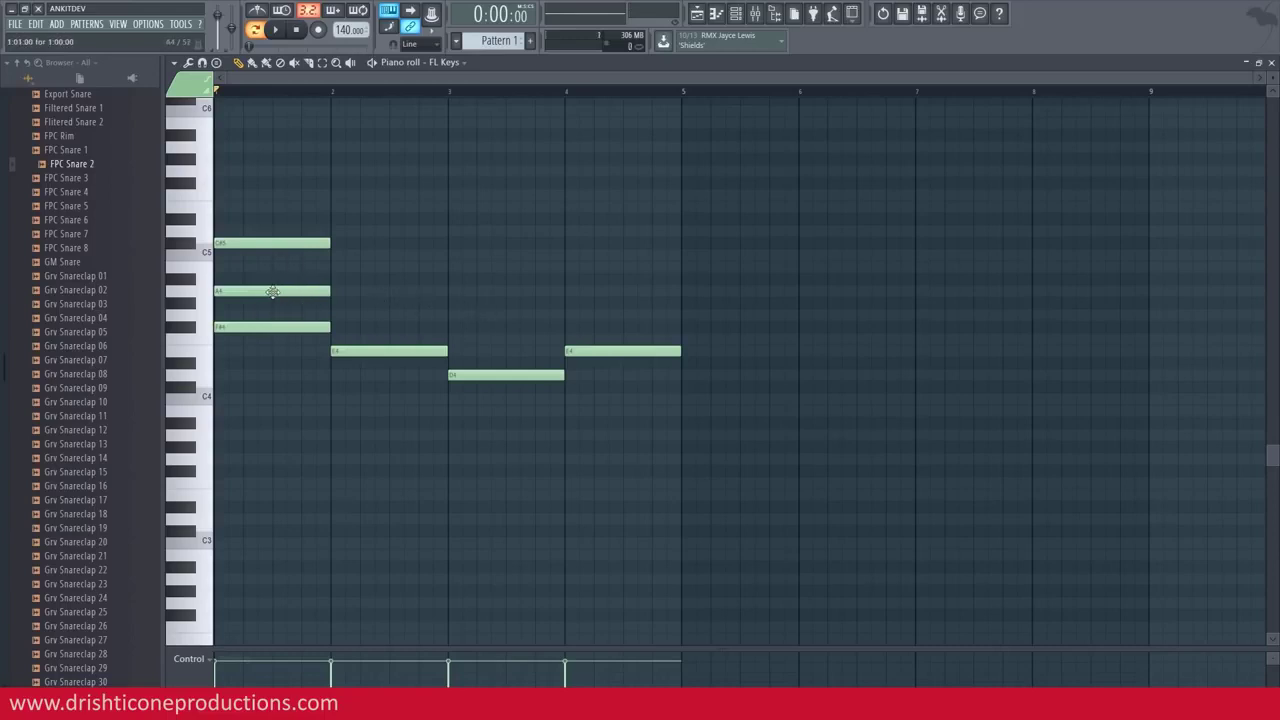
{"action": "mouse_move", "coordinate": [272, 292]}
{"action": "left_mouse_down"}
{"action": "mouse_move", "coordinate": [271, 275]}
{"action": "mouse_move", "coordinate": [257, 291]}
{"action": "left_mouse_up"}
{"action": "key", "text": "space"}
{"action": "key", "text": "space"}
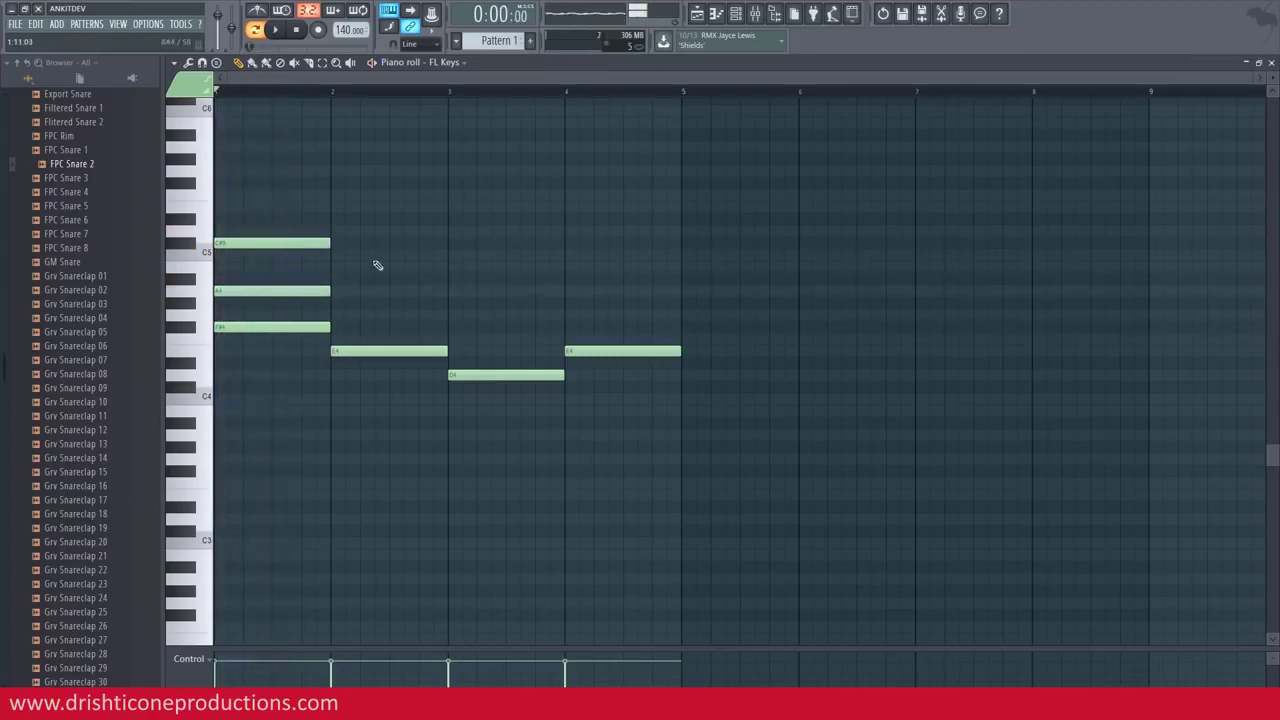
{"action": "key", "text": "space"}
{"action": "key", "text": "space"}
Step: Add G#4 and B4 above the E4 in bar 2
{"action": "left_click", "coordinate": [345, 350]}
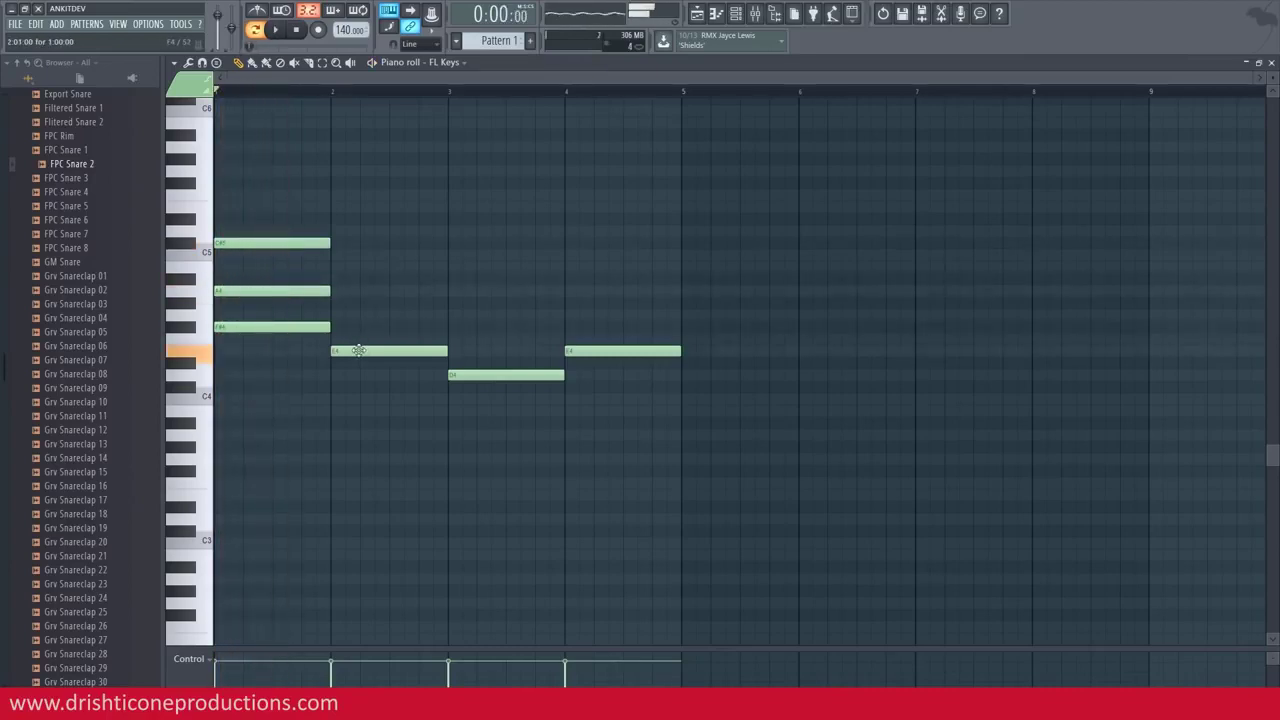
{"action": "left_click", "coordinate": [335, 302]}
{"action": "left_click", "coordinate": [335, 279]}
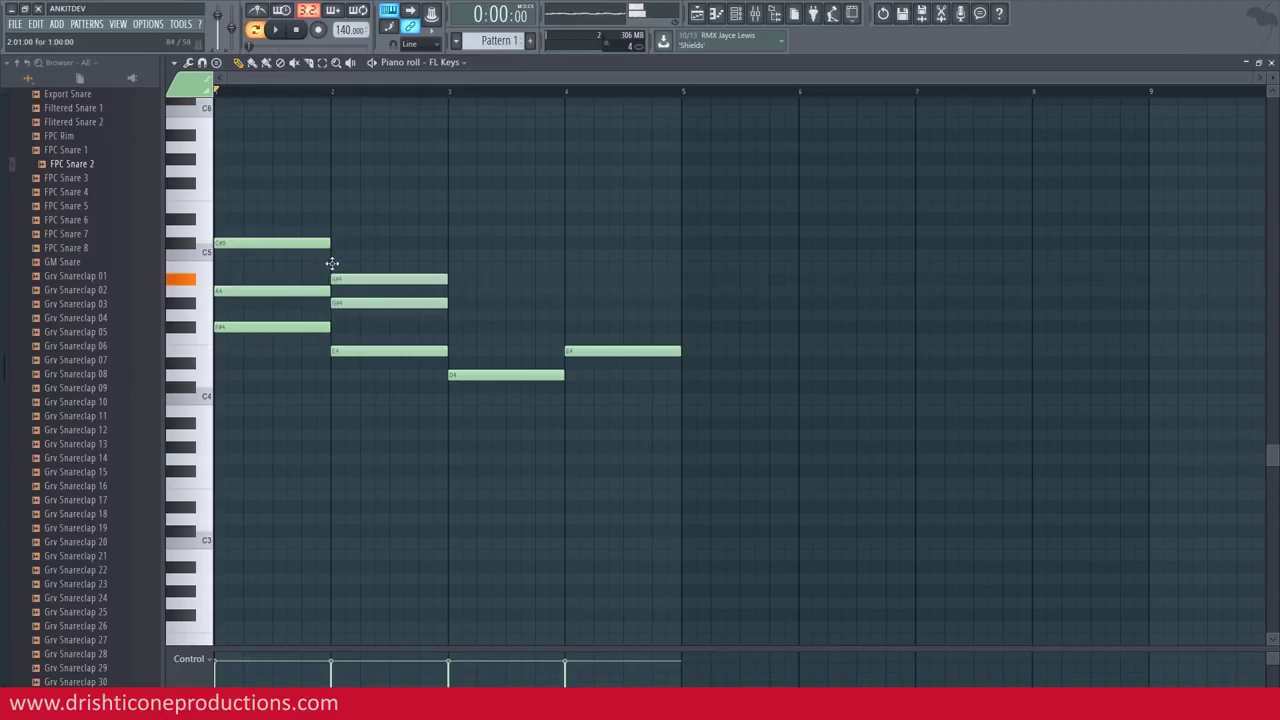
{"action": "left_click_drag", "start_coordinate": [334, 275], "coordinate": [332, 262]}
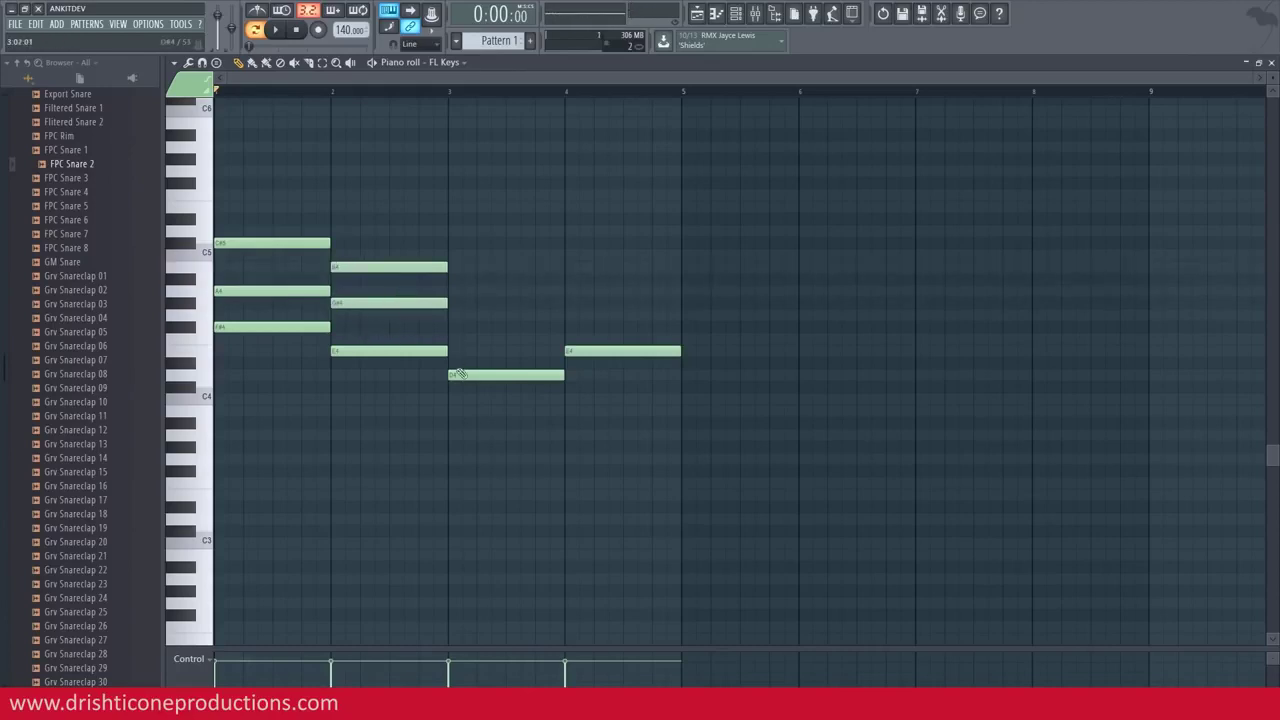
Step: Add F#4 and A4 above the D4 in bar 3 and G#4 and B4 above the E4 in bar 4, playing the progression
{"action": "left_click", "coordinate": [455, 327]}
{"action": "left_click", "coordinate": [453, 291]}
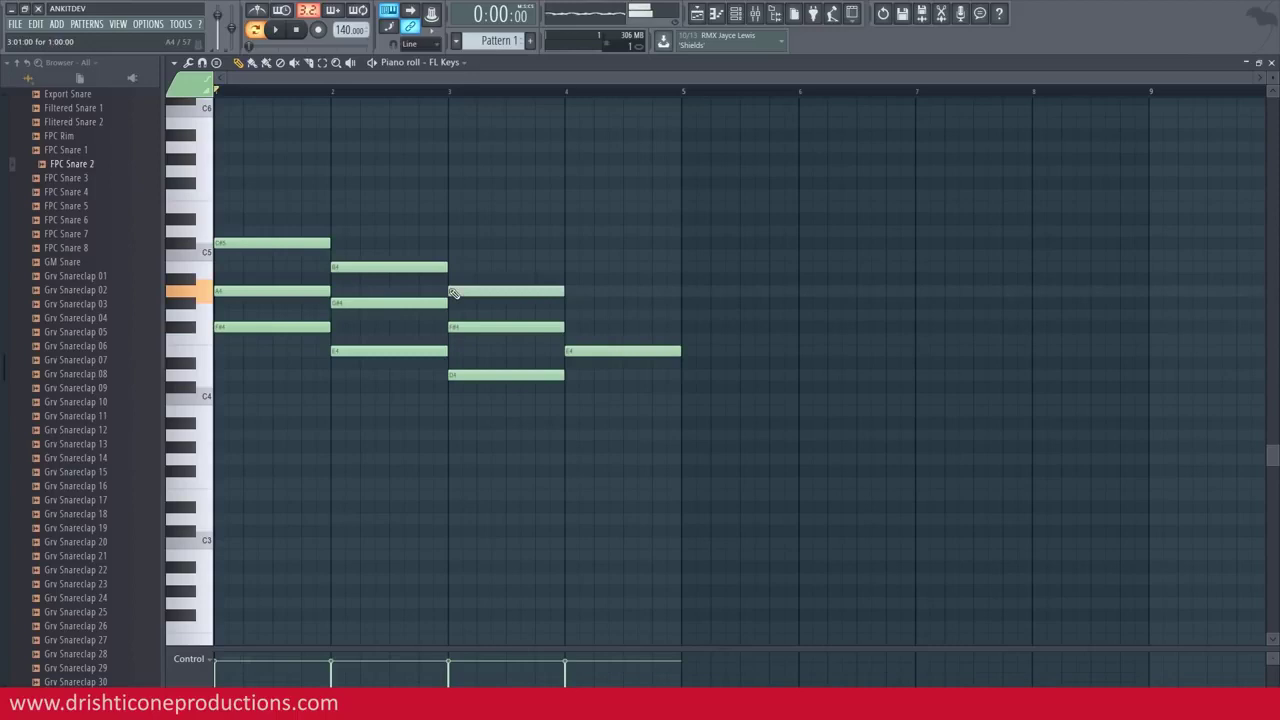
{"action": "left_click", "coordinate": [591, 352]}
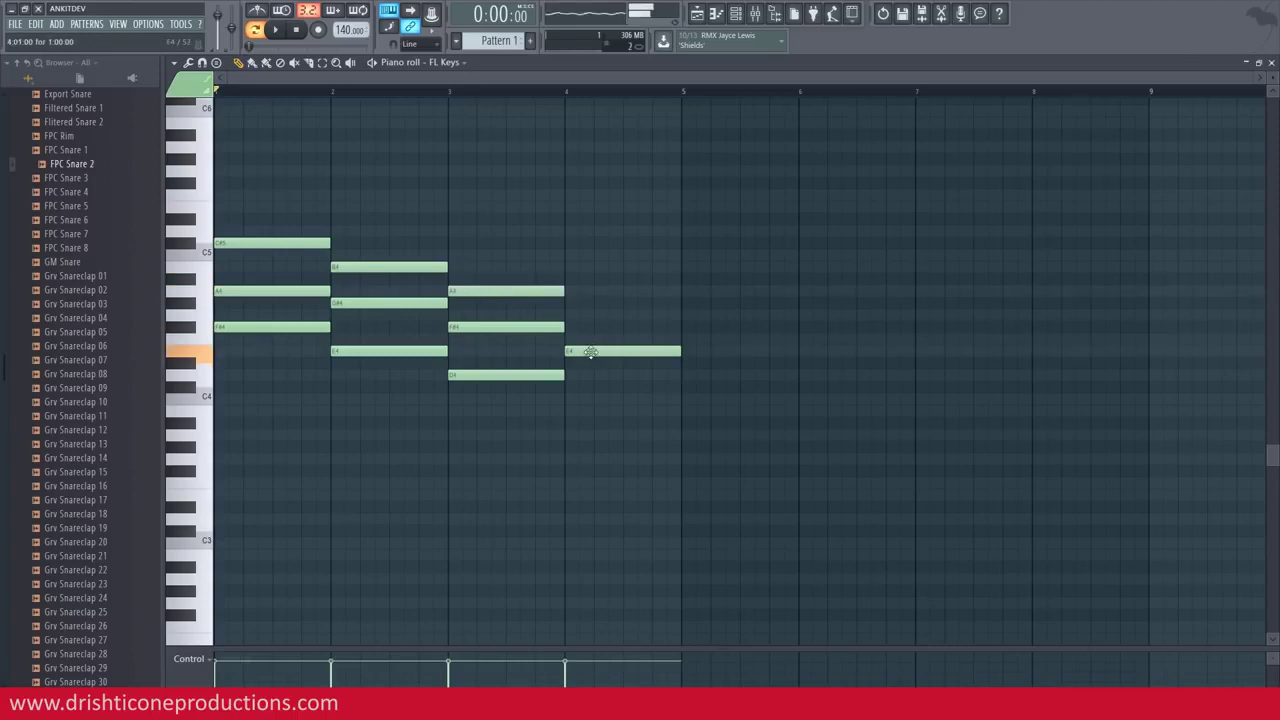
{"action": "left_click", "coordinate": [572, 304]}
{"action": "left_click", "coordinate": [572, 268]}
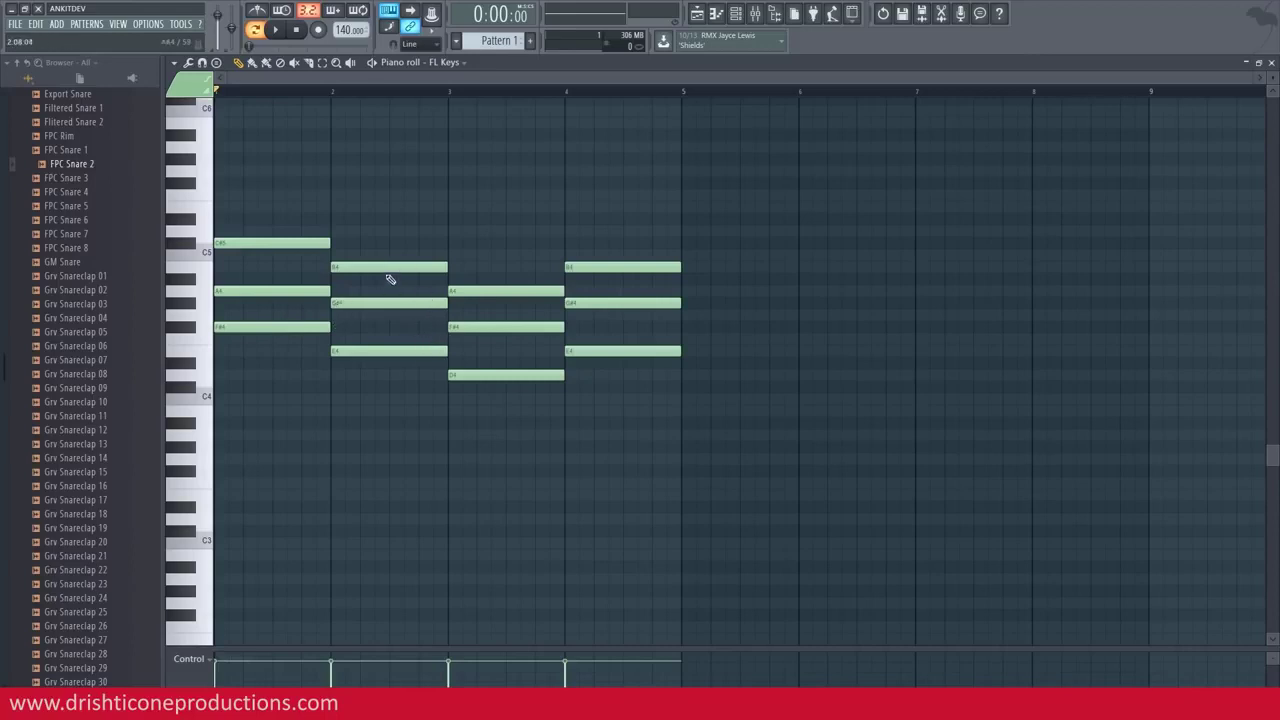
{"action": "key", "text": "space"}
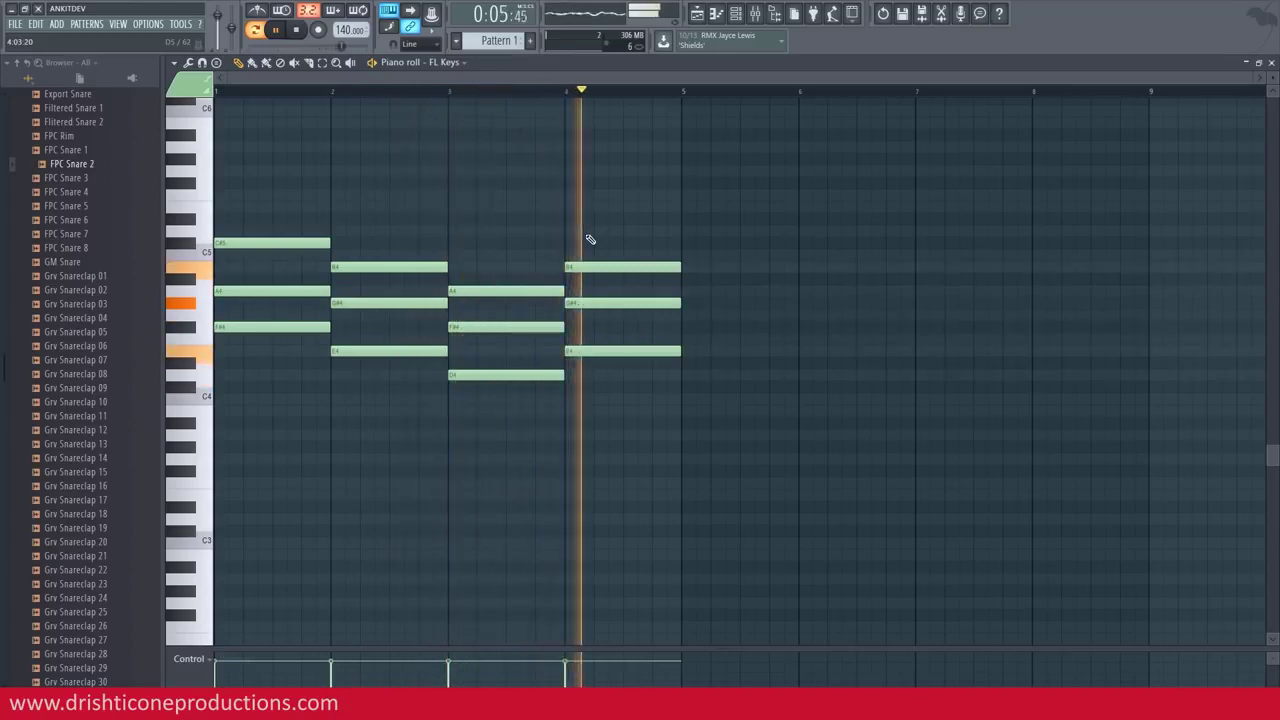
{"action": "key", "text": "space"}
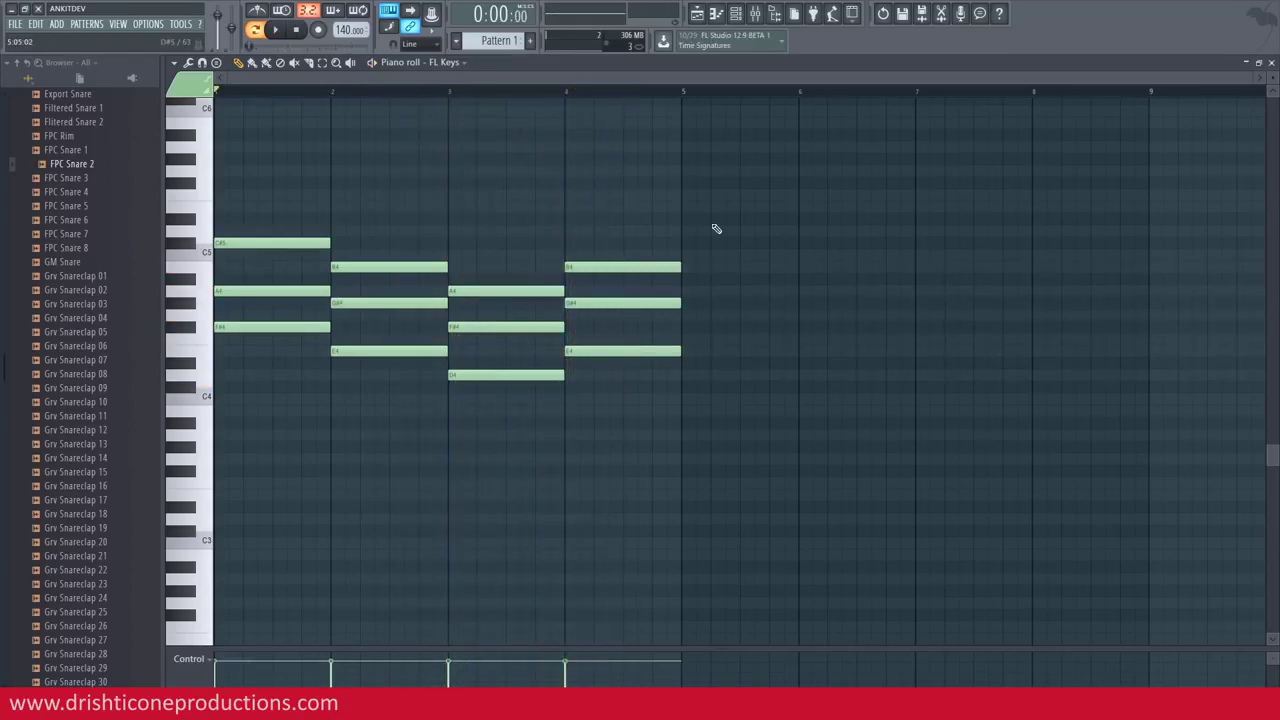
Step: Invert the first two chords by moving the bar 1 C#5 to C#4 and the bar 2 B4 to B3, and play them
{"action": "scroll", "coordinate": [371, 286], "scroll_direction": "up", "scroll_amount": 5}
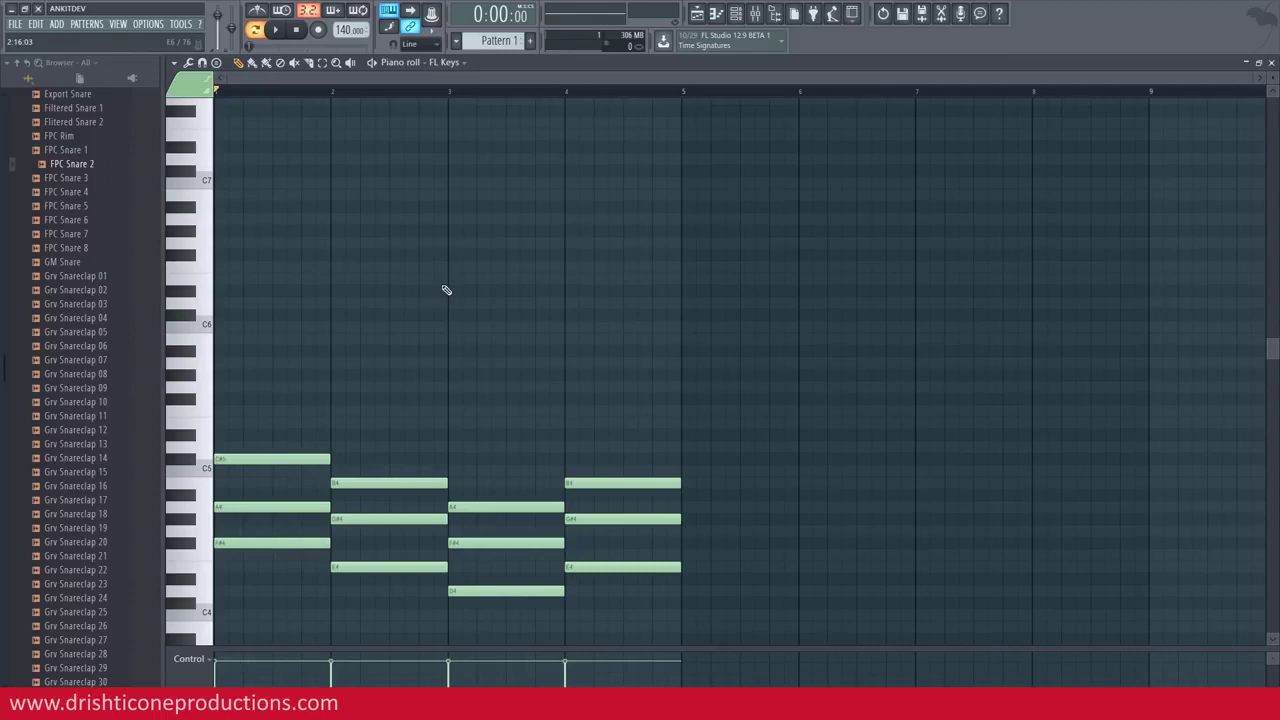
{"action": "scroll", "coordinate": [446, 290], "scroll_direction": "down", "scroll_amount": 2}
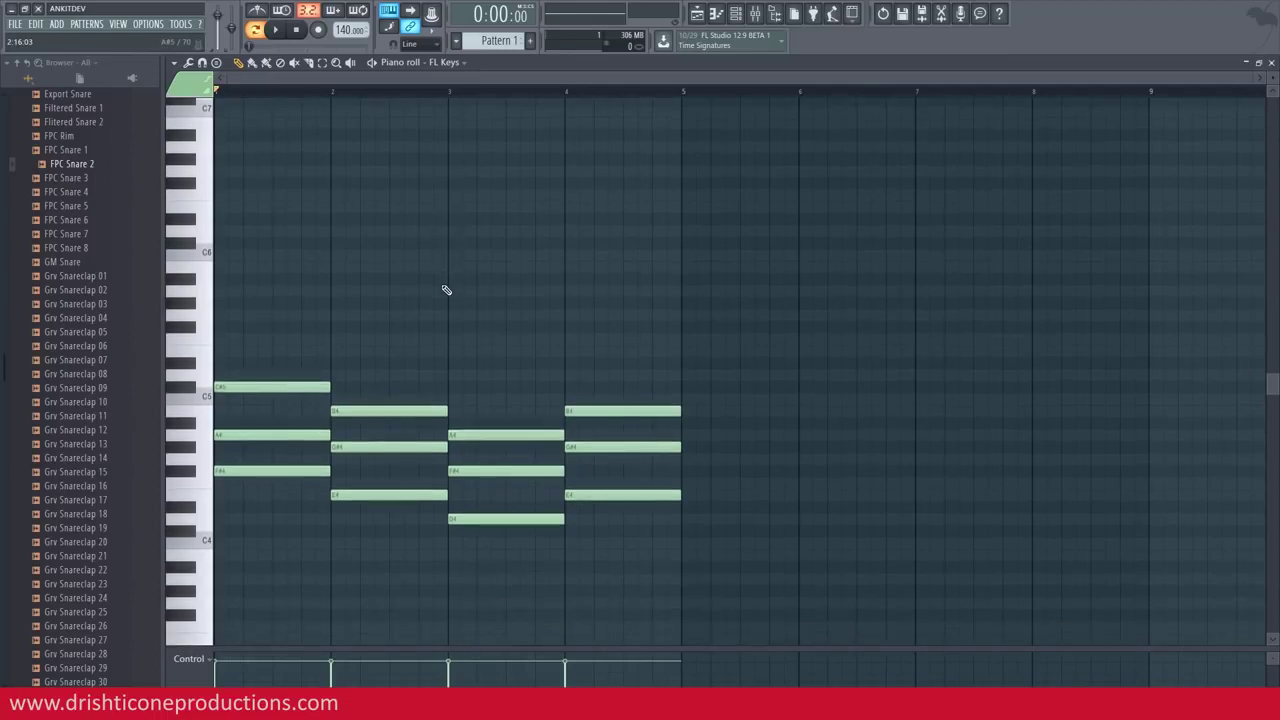
{"action": "scroll", "coordinate": [281, 391], "scroll_direction": "down", "scroll_amount": 2}
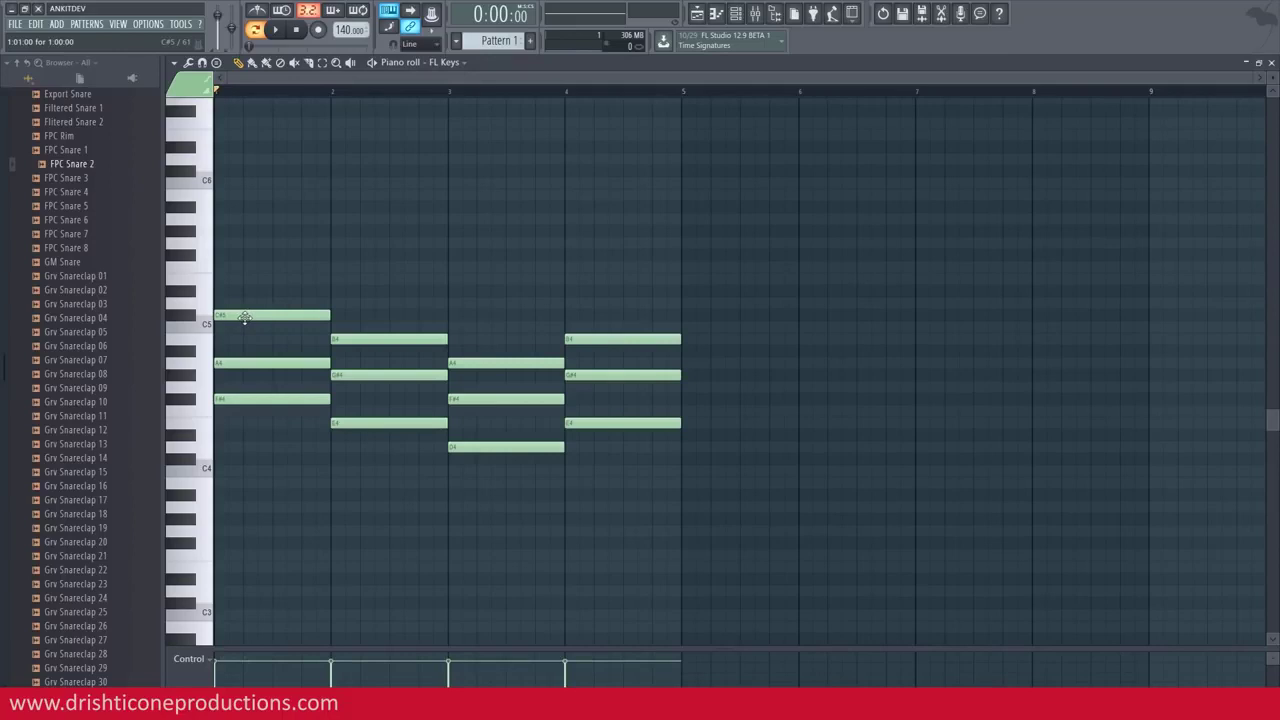
{"action": "left_click_drag", "start_coordinate": [244, 316], "coordinate": [232, 461]}
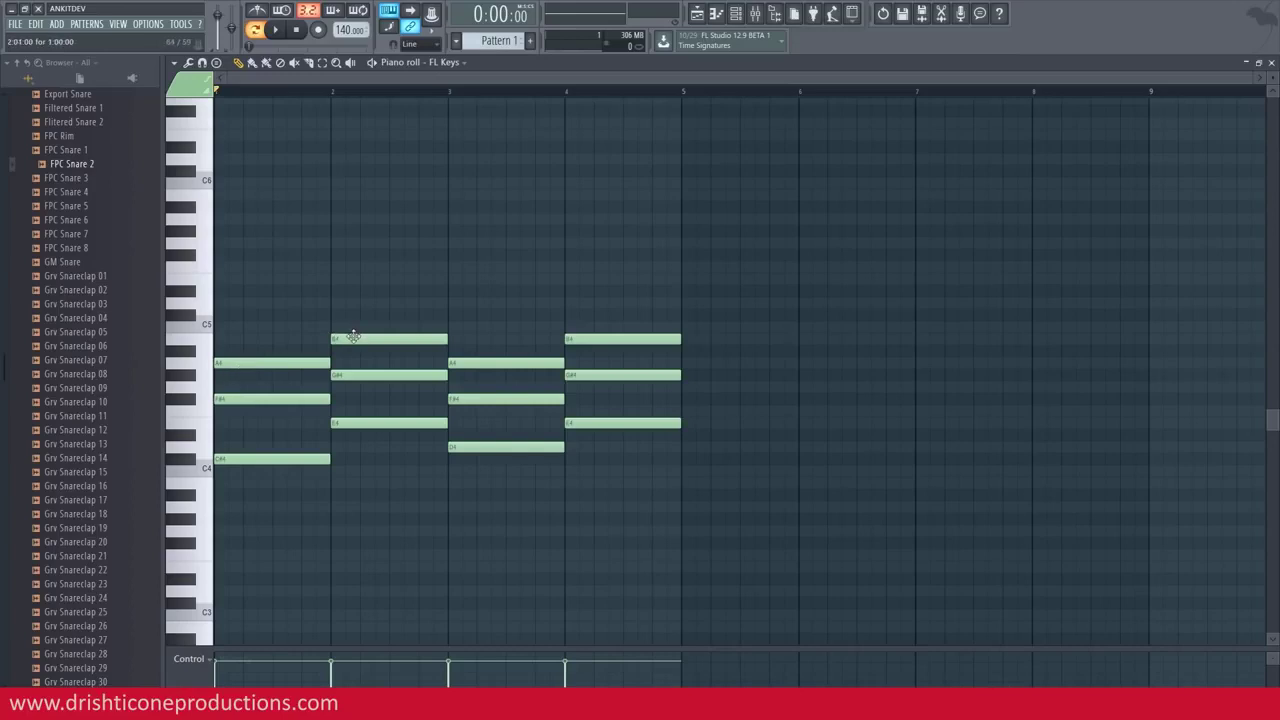
{"action": "left_click_drag", "start_coordinate": [353, 337], "coordinate": [349, 485]}
{"action": "key", "text": "space"}
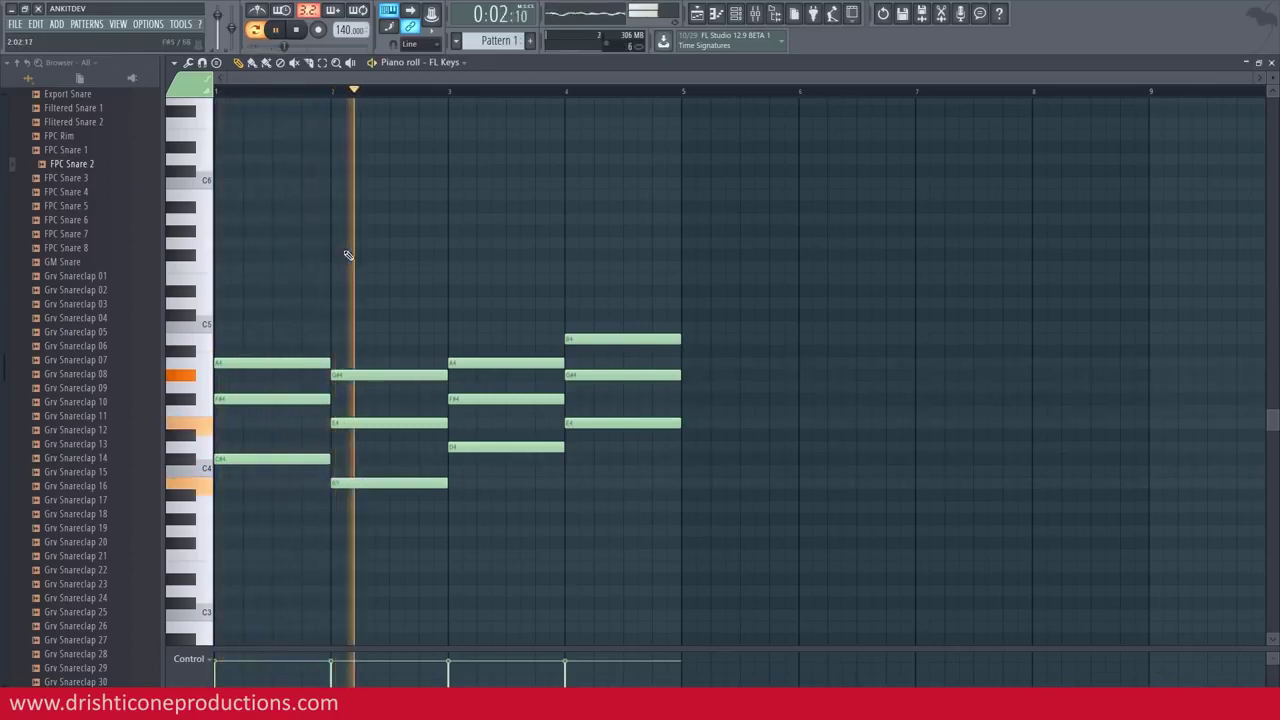
{"action": "key", "text": "space"}
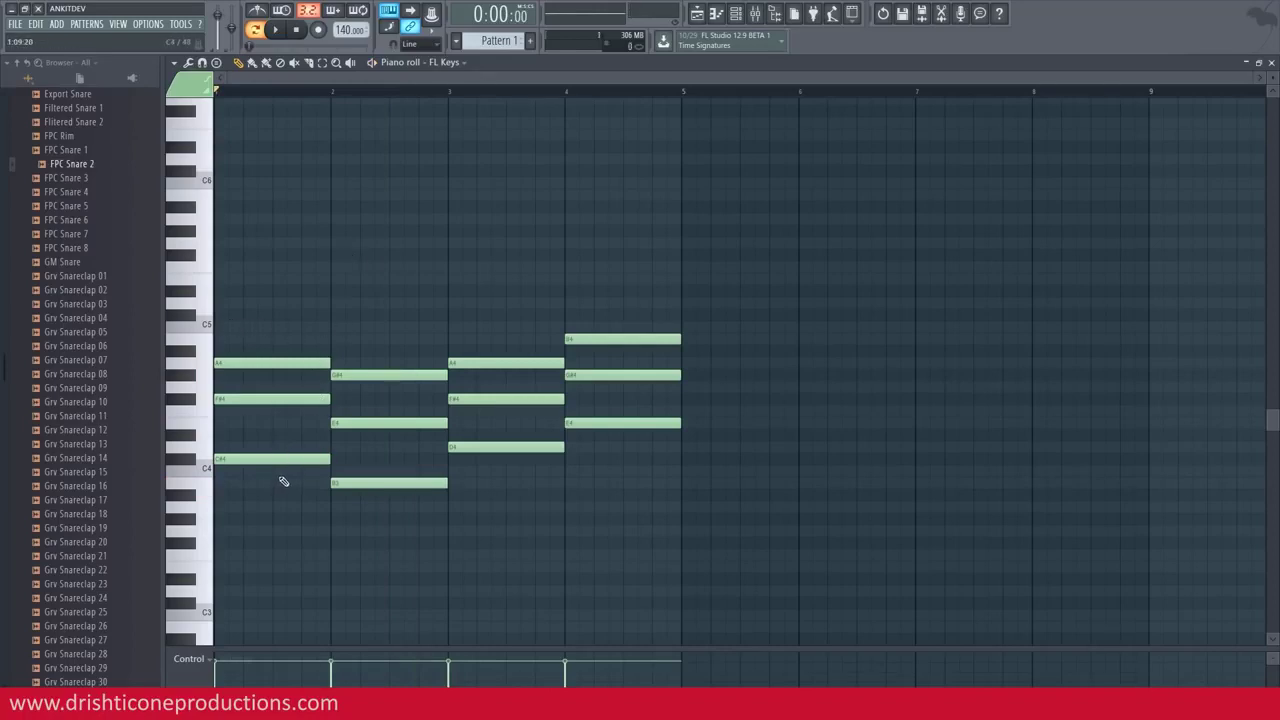
Step: Erase the chords in bars 2 to 4 and draw an F#4, A4, C#5 chord in bar 2 to compare by ear
{"action": "mouse_move", "coordinate": [376, 354]}
{"action": "left_mouse_down"}
{"action": "mouse_move", "coordinate": [497, 303]}
{"action": "mouse_move", "coordinate": [613, 348]}
{"action": "mouse_move", "coordinate": [640, 325]}
{"action": "left_mouse_up"}
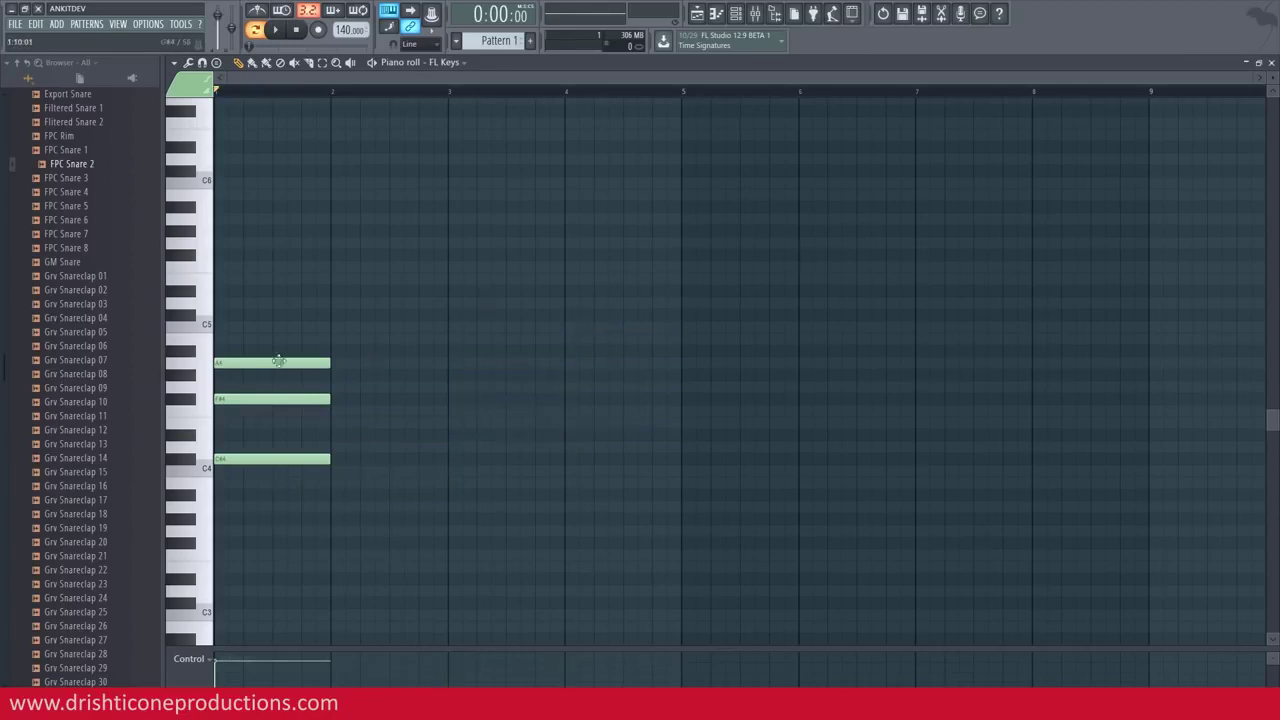
{"action": "left_click", "coordinate": [342, 400]}
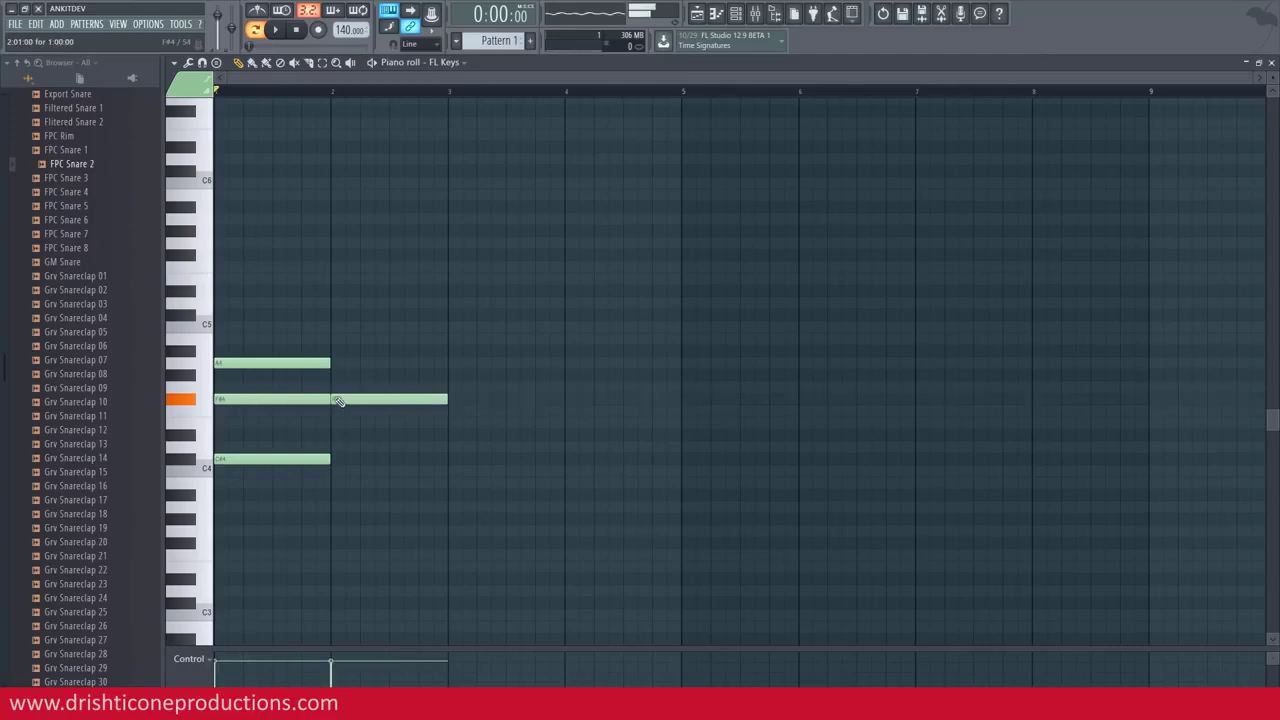
{"action": "left_click", "coordinate": [338, 363]}
{"action": "left_click", "coordinate": [337, 318]}
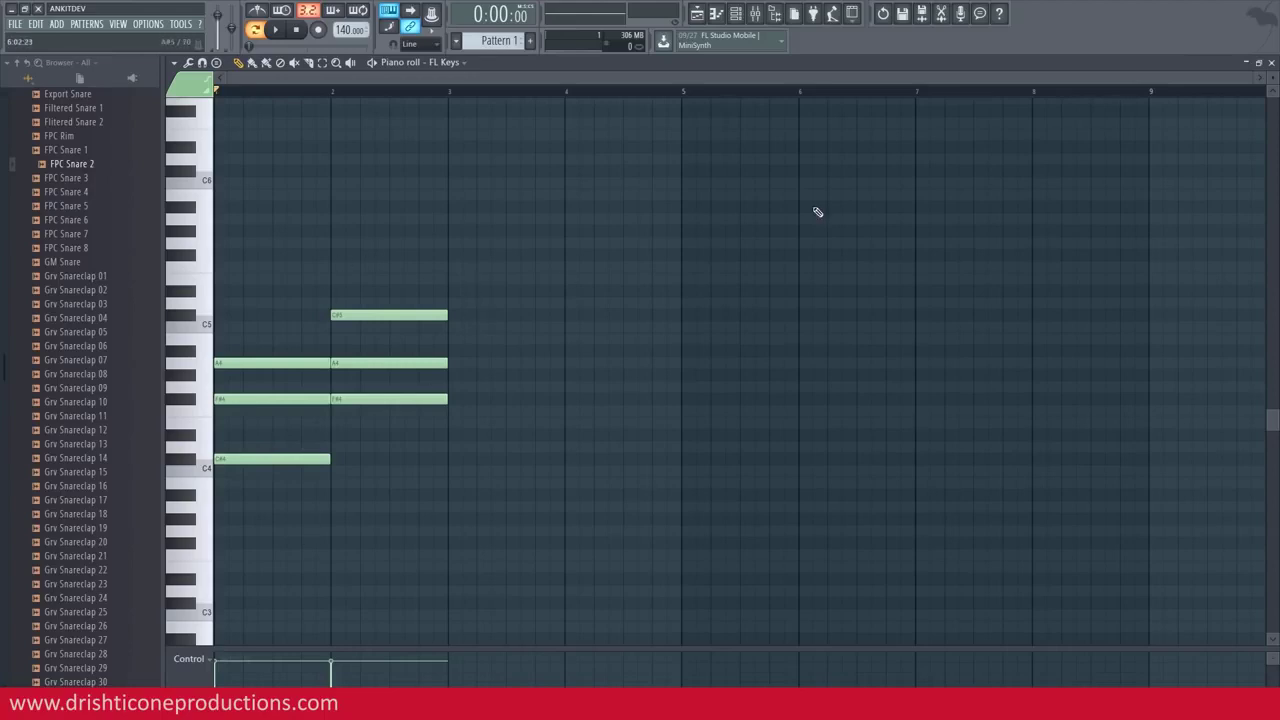
{"action": "key", "text": "space"}
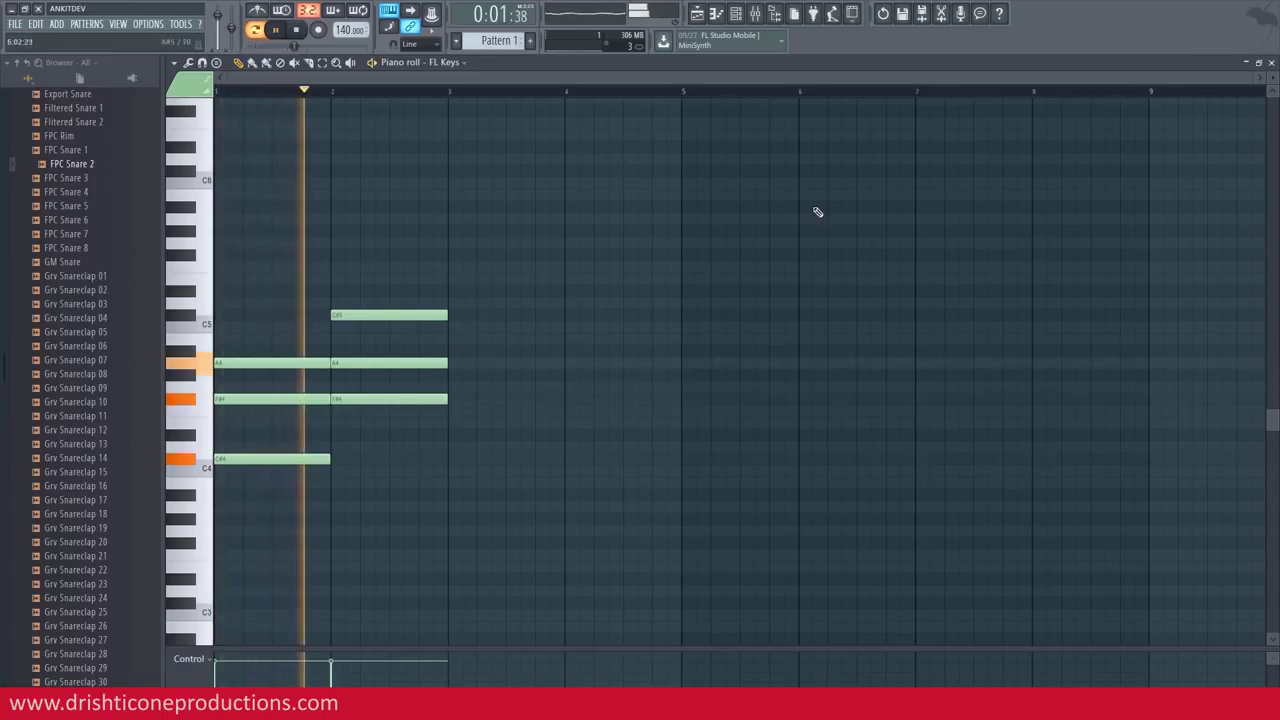
{"action": "key", "text": "space"}
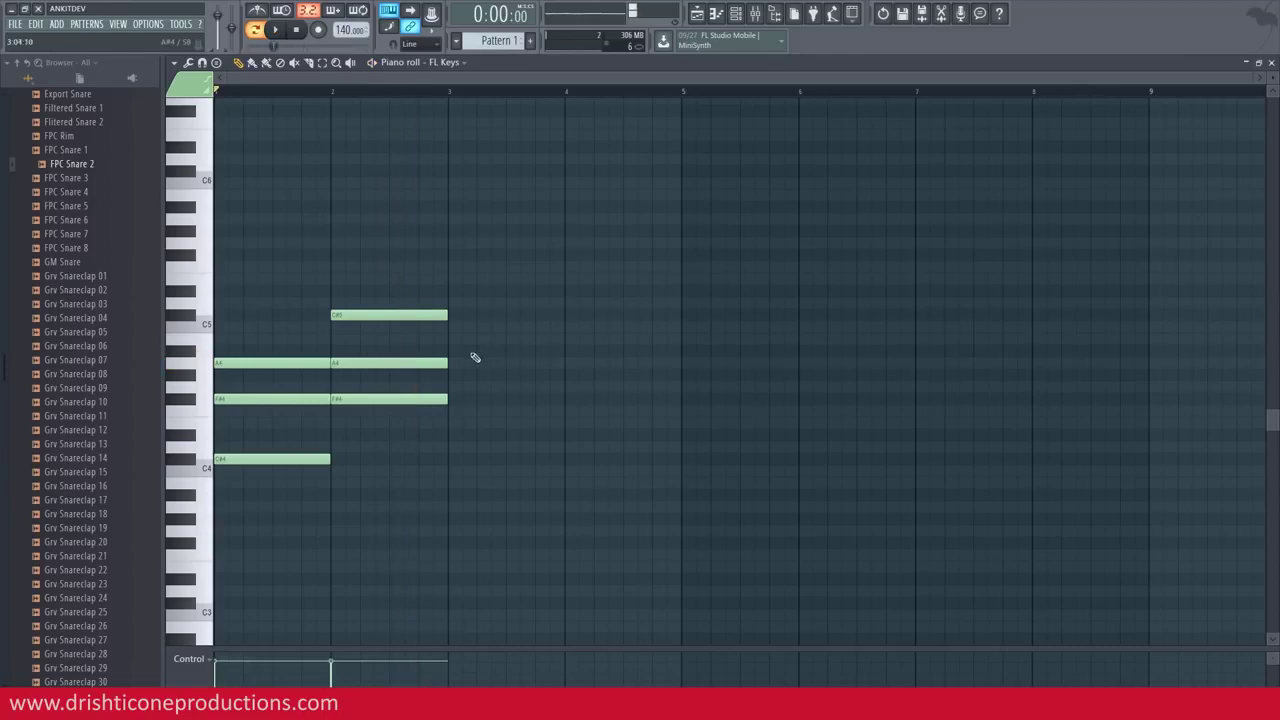
Step: Draw the second inversion A4, C#5 and F#5 in bar 3
{"action": "left_click", "coordinate": [458, 365]}
{"action": "left_click", "coordinate": [457, 316]}
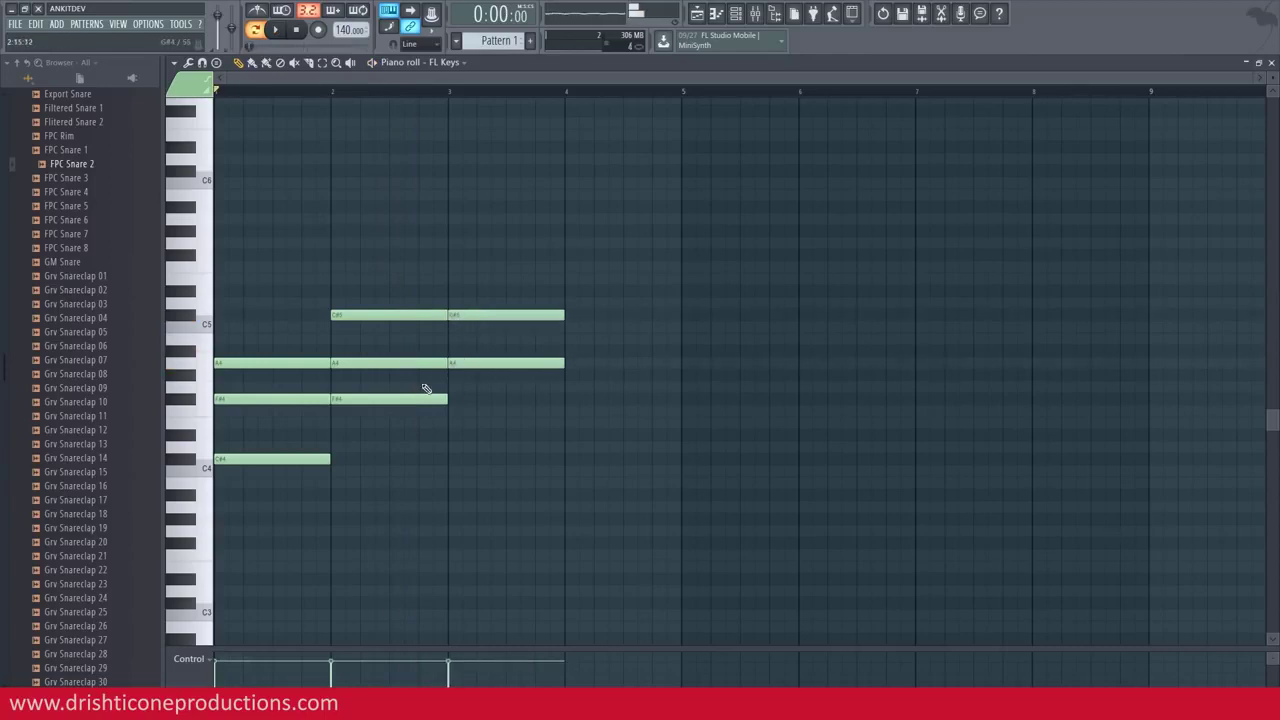
{"action": "left_click", "coordinate": [455, 257]}
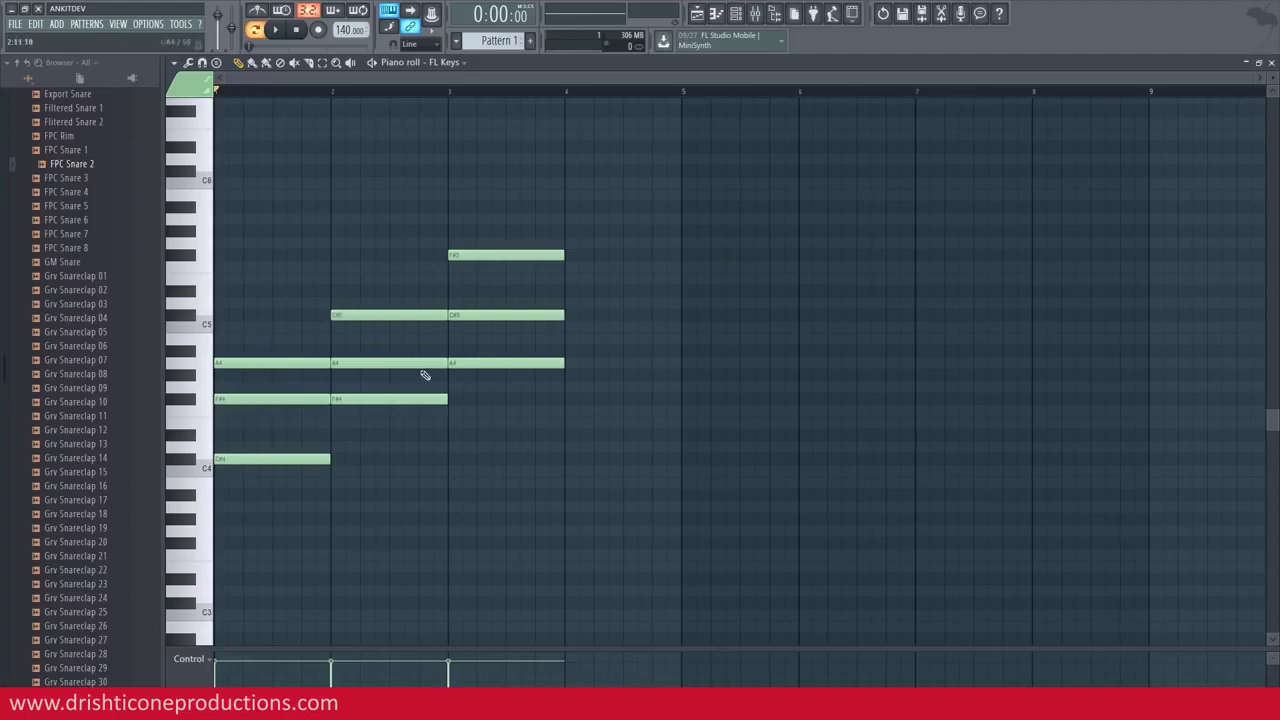
Step: Add one-bar C#4 notes under the chords in bars 2 and 3 and play all three chords
{"action": "scroll", "coordinate": [298, 92], "scroll_direction": "up", "scroll_amount": 4}
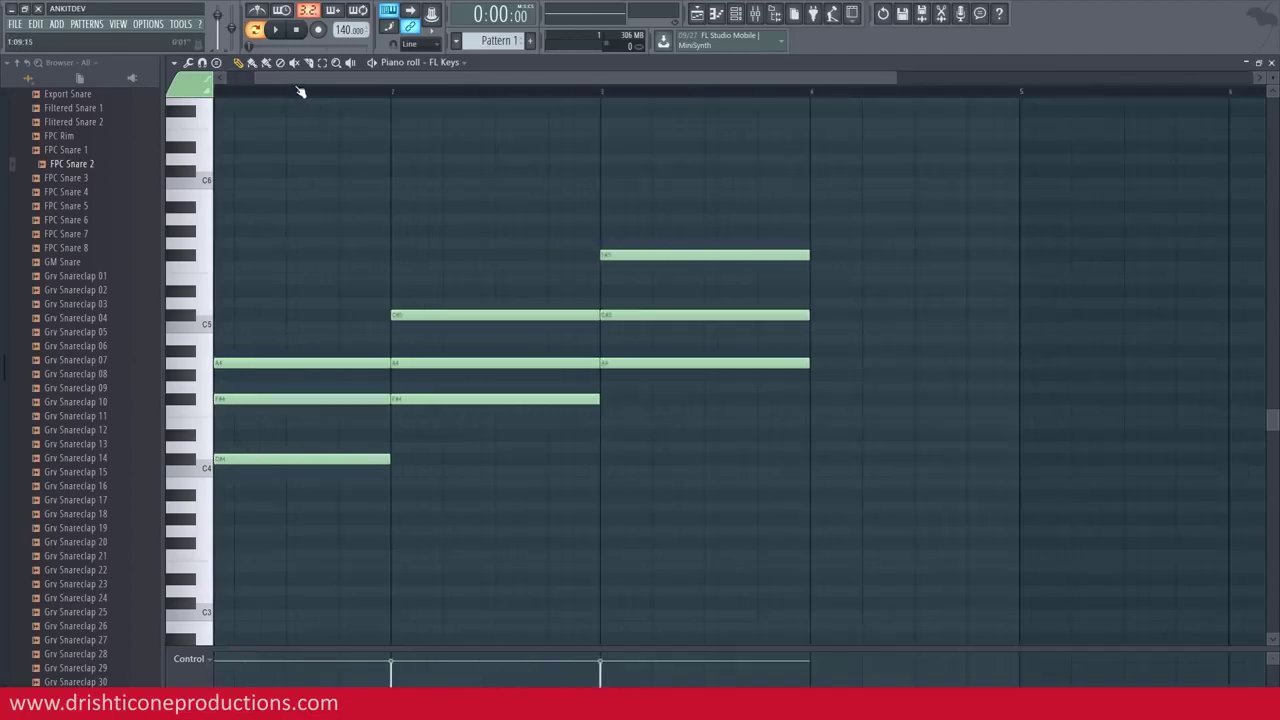
{"action": "left_click_drag", "start_coordinate": [254, 80], "coordinate": [232, 89]}
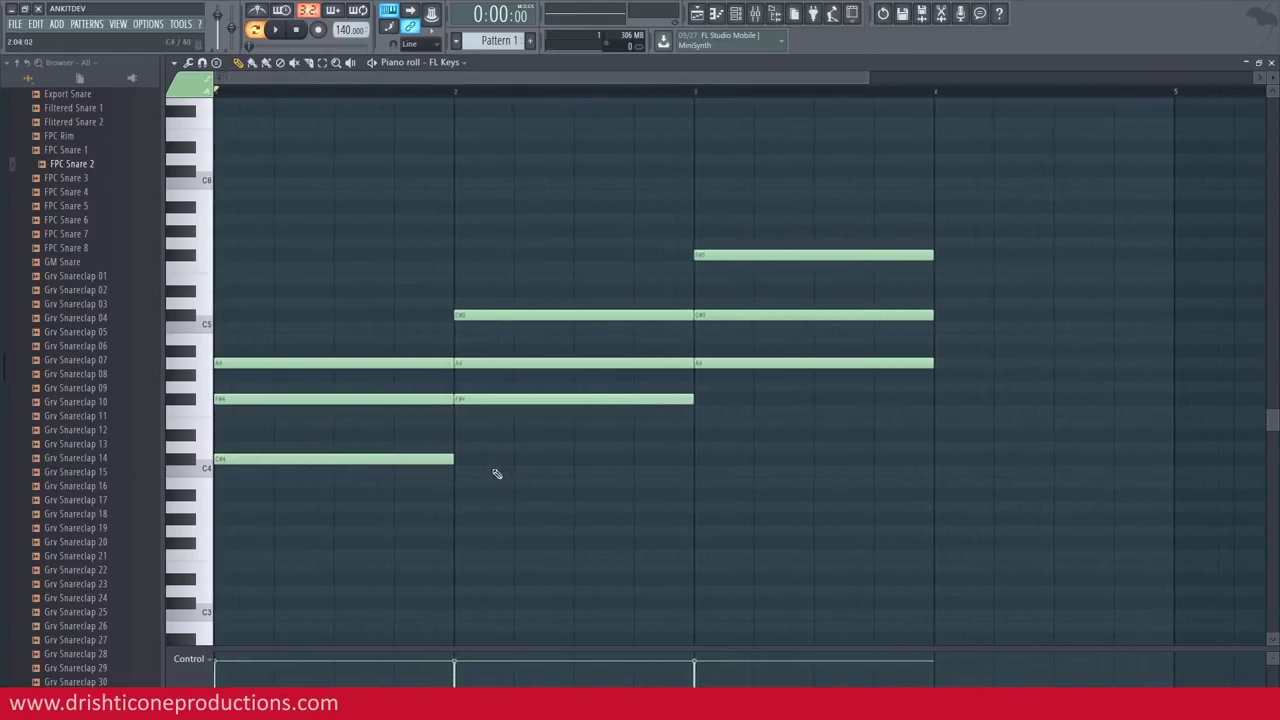
{"action": "mouse_move", "coordinate": [453, 459]}
{"action": "left_mouse_down"}
{"action": "mouse_move", "coordinate": [920, 483]}
{"action": "mouse_move", "coordinate": [448, 466]}
{"action": "mouse_move", "coordinate": [698, 468]}
{"action": "left_mouse_up"}
{"action": "left_click", "coordinate": [701, 462]}
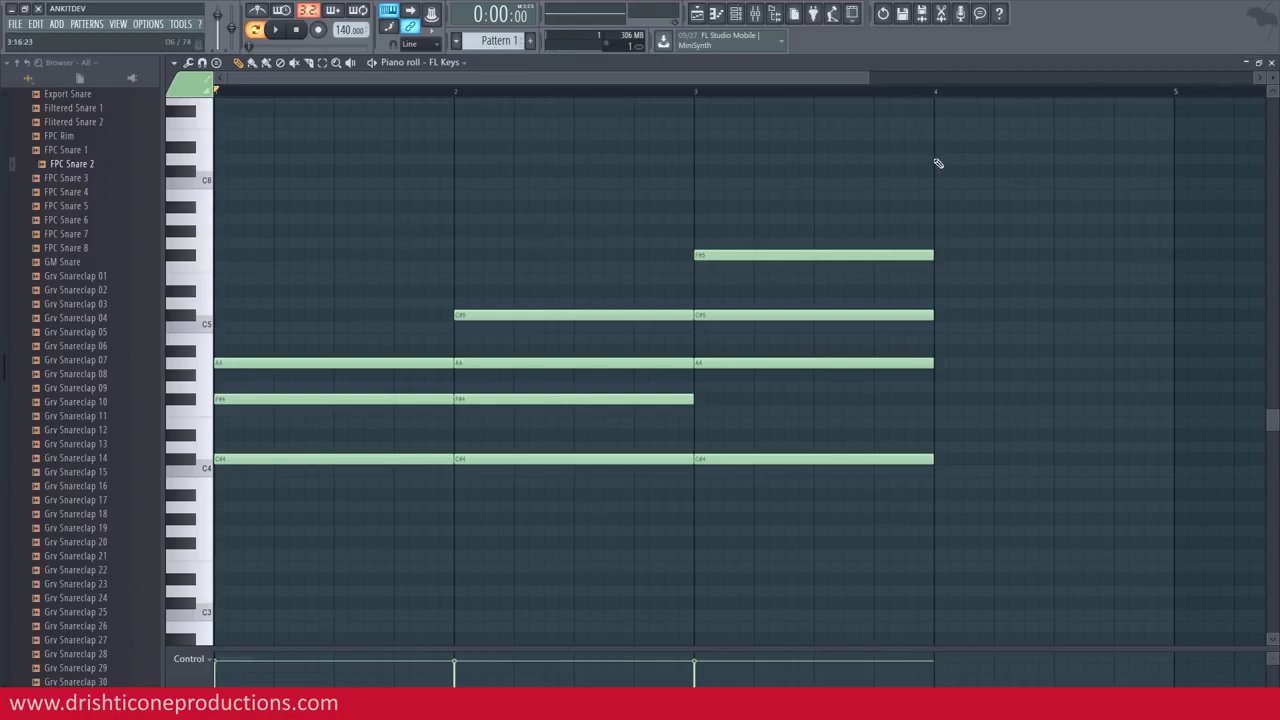
{"action": "key", "text": "space"}
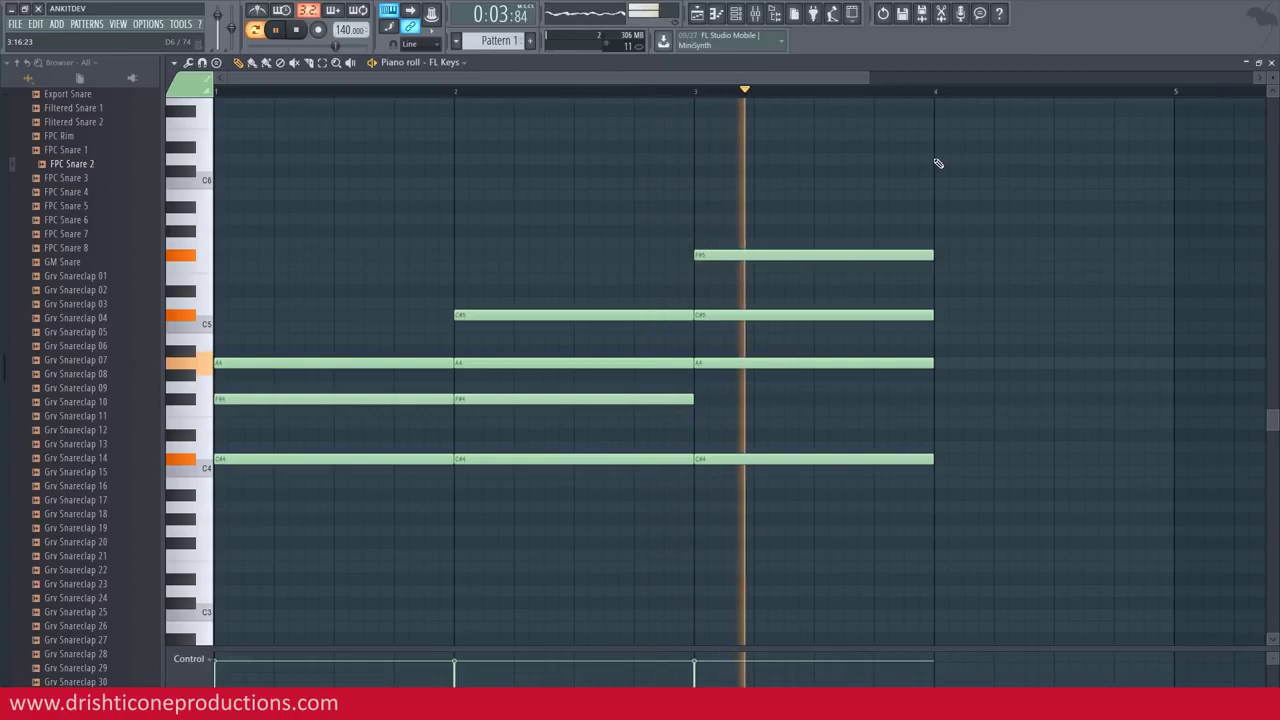
{"action": "key", "text": "space"}
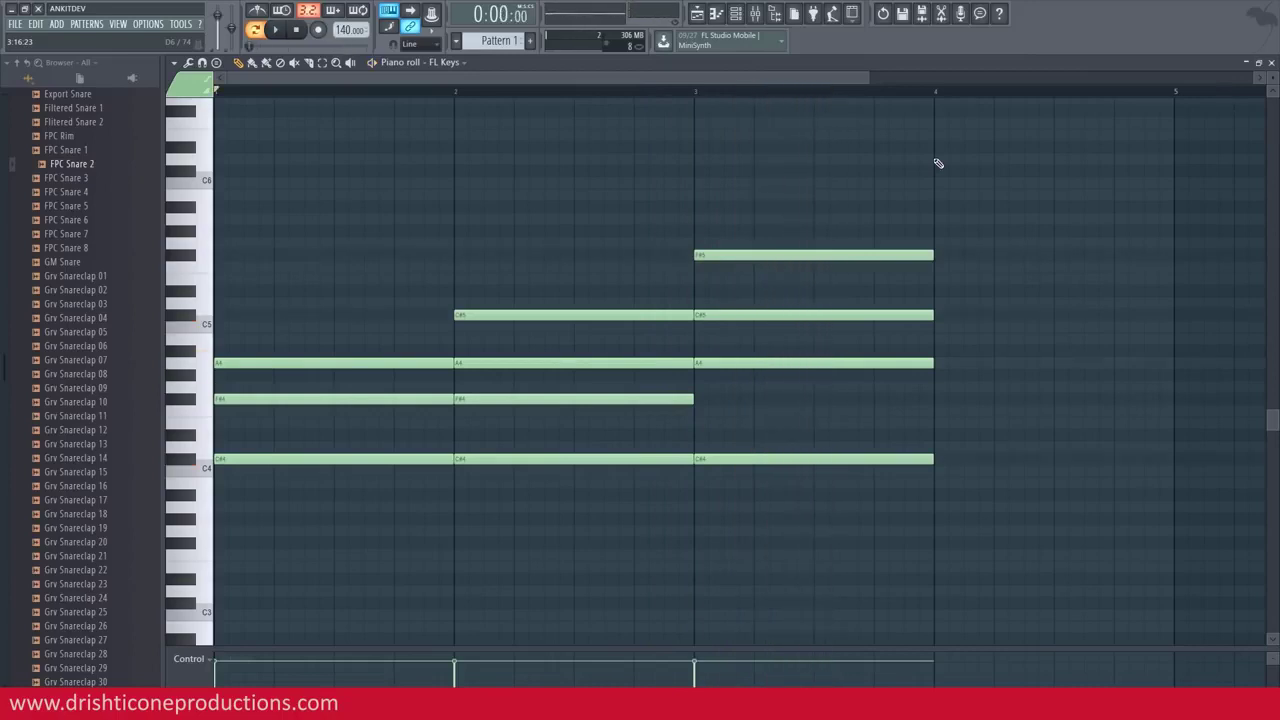
Step: Erase the C#4 notes from bars 2 and 3 and replay the three chords
{"action": "right_click", "coordinate": [588, 459]}
{"action": "right_click", "coordinate": [737, 459]}
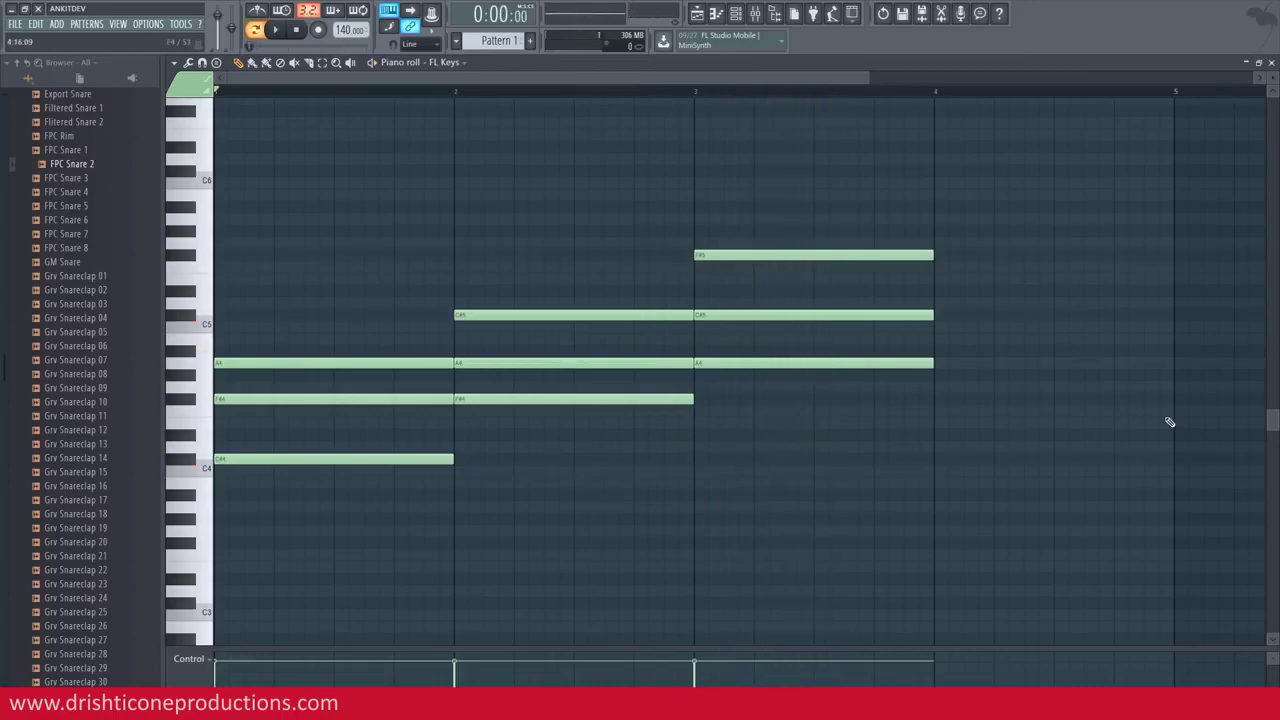
{"action": "key", "text": "space"}
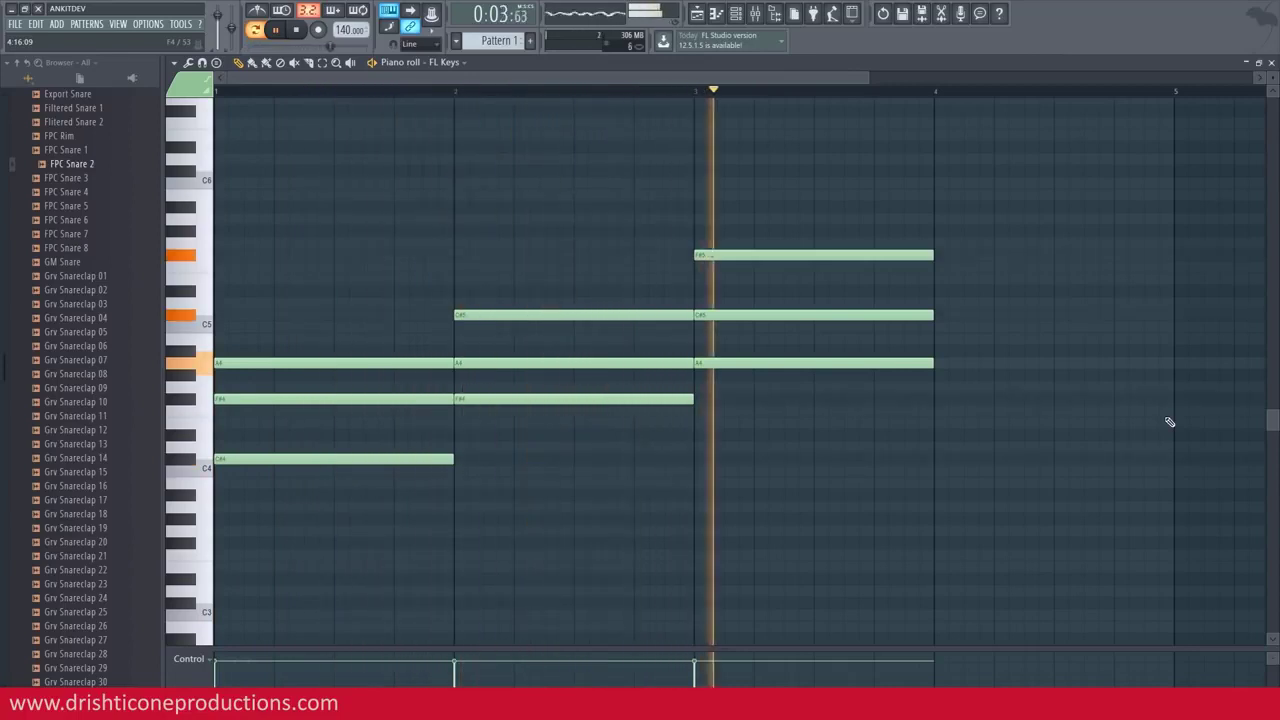
{"action": "key", "text": "space"}
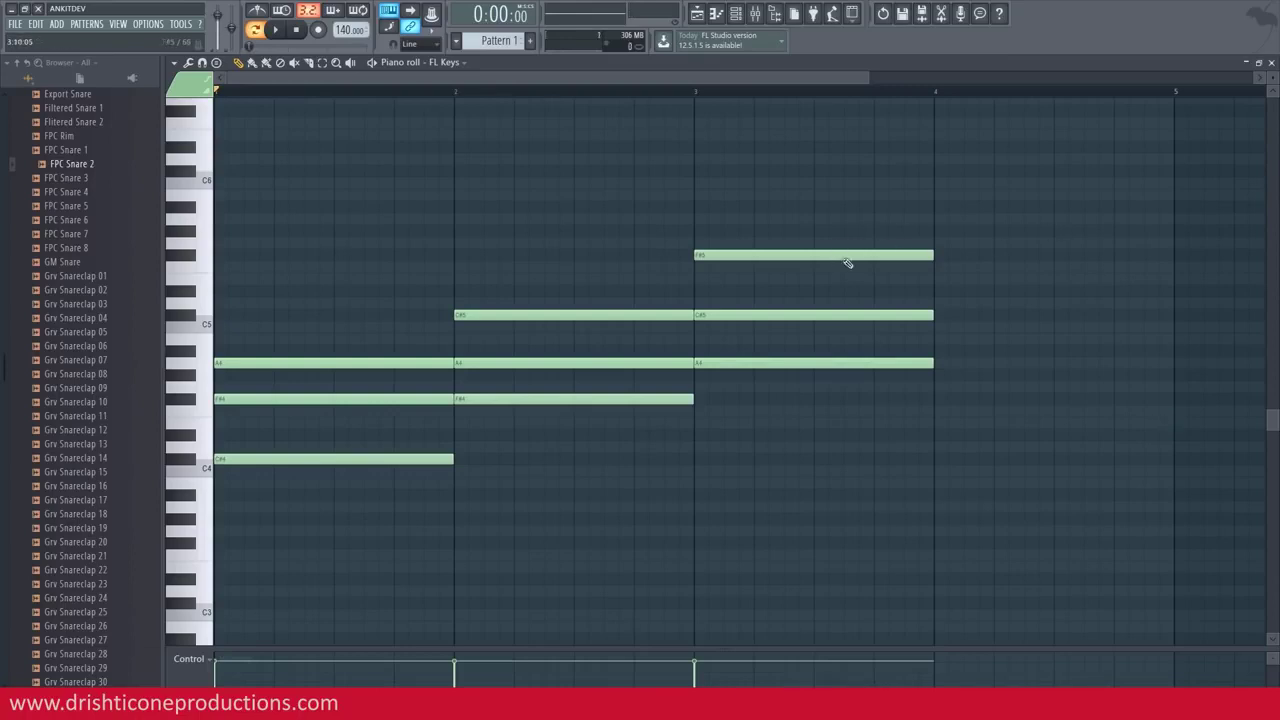
Step: Erase the three chords from the piano roll
{"action": "left_click", "coordinate": [804, 257]}
{"action": "right_click", "coordinate": [802, 256]}
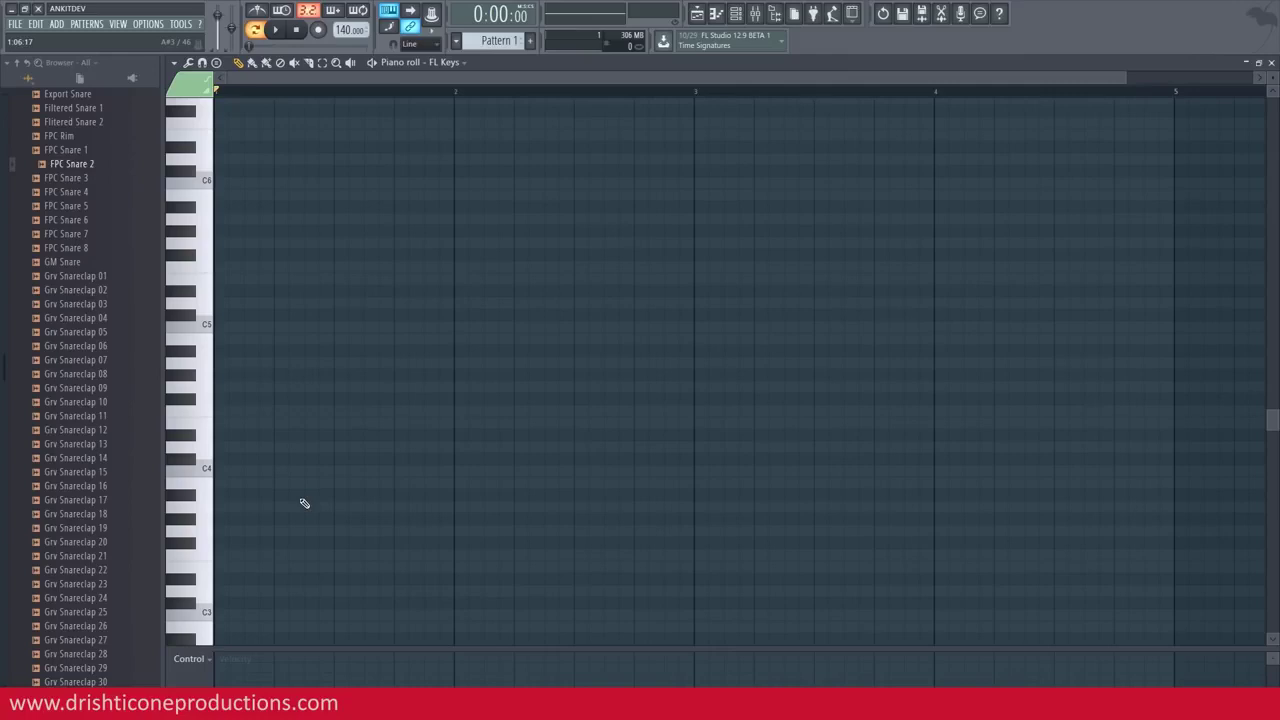
Step: Draw one-bar chords B4, D5 and F#5 in bar 1 and A4, C#5 and E5 in bar 2
{"action": "left_click", "coordinate": [220, 340]}
{"action": "left_click", "coordinate": [216, 302]}
{"action": "left_click_drag", "start_coordinate": [216, 266], "coordinate": [216, 255]}
{"action": "left_click", "coordinate": [457, 362]}
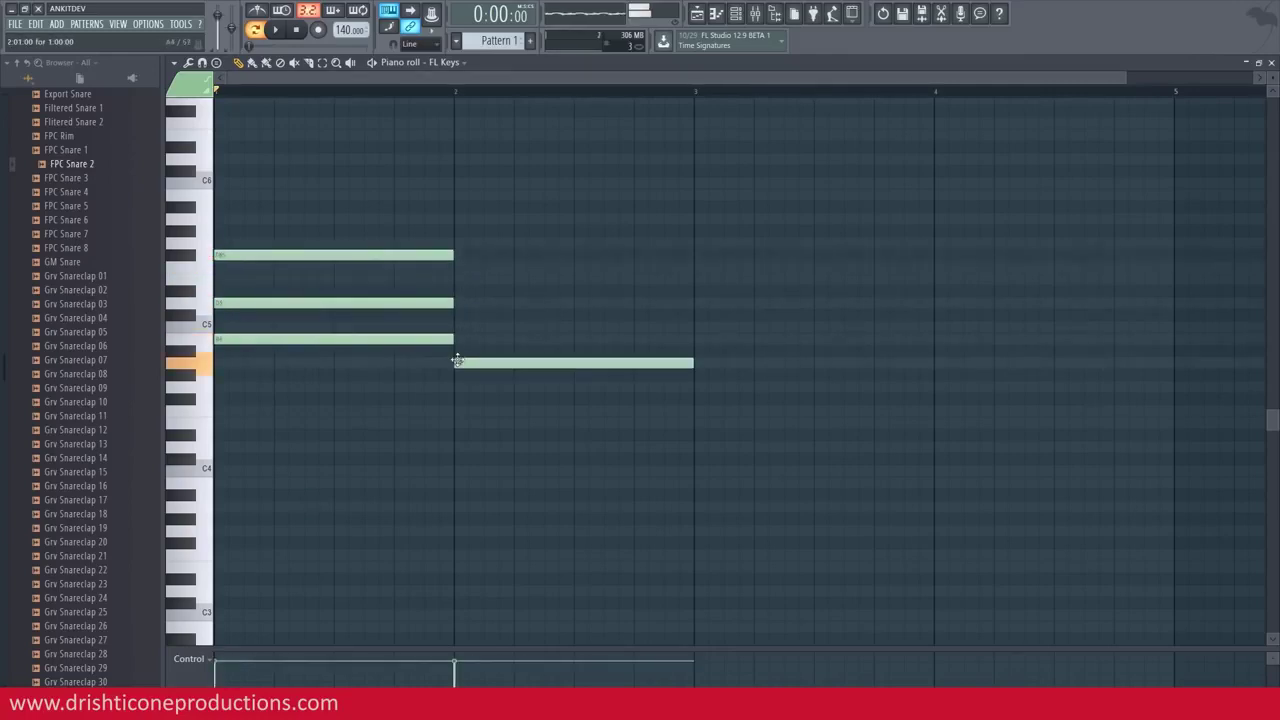
{"action": "left_click", "coordinate": [457, 316]}
{"action": "left_click", "coordinate": [458, 280]}
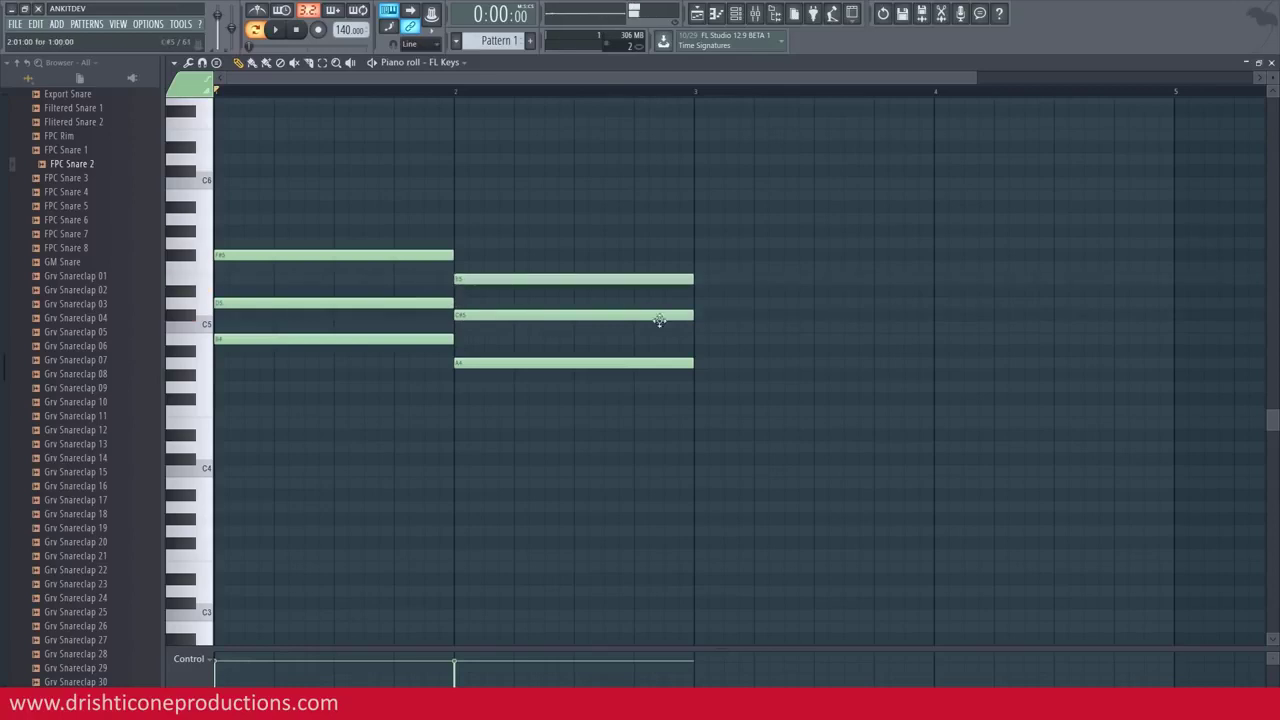
Step: Draw one-bar chords G4, B4 and D5 in bar 3 and A4, C#5 and E5 in bar 4
{"action": "left_click", "coordinate": [700, 387]}
{"action": "left_click", "coordinate": [700, 340]}
{"action": "left_click", "coordinate": [700, 303]}
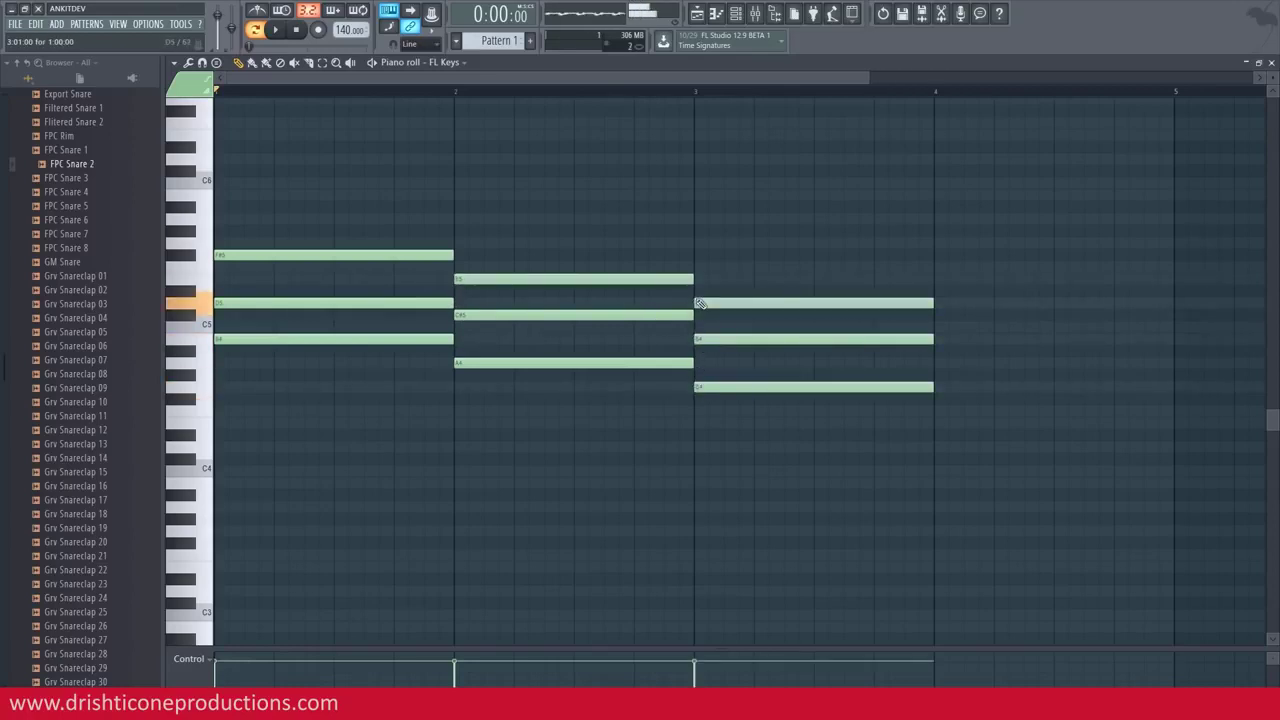
{"action": "left_click", "coordinate": [937, 363]}
{"action": "left_click", "coordinate": [937, 316]}
{"action": "left_click", "coordinate": [940, 280]}
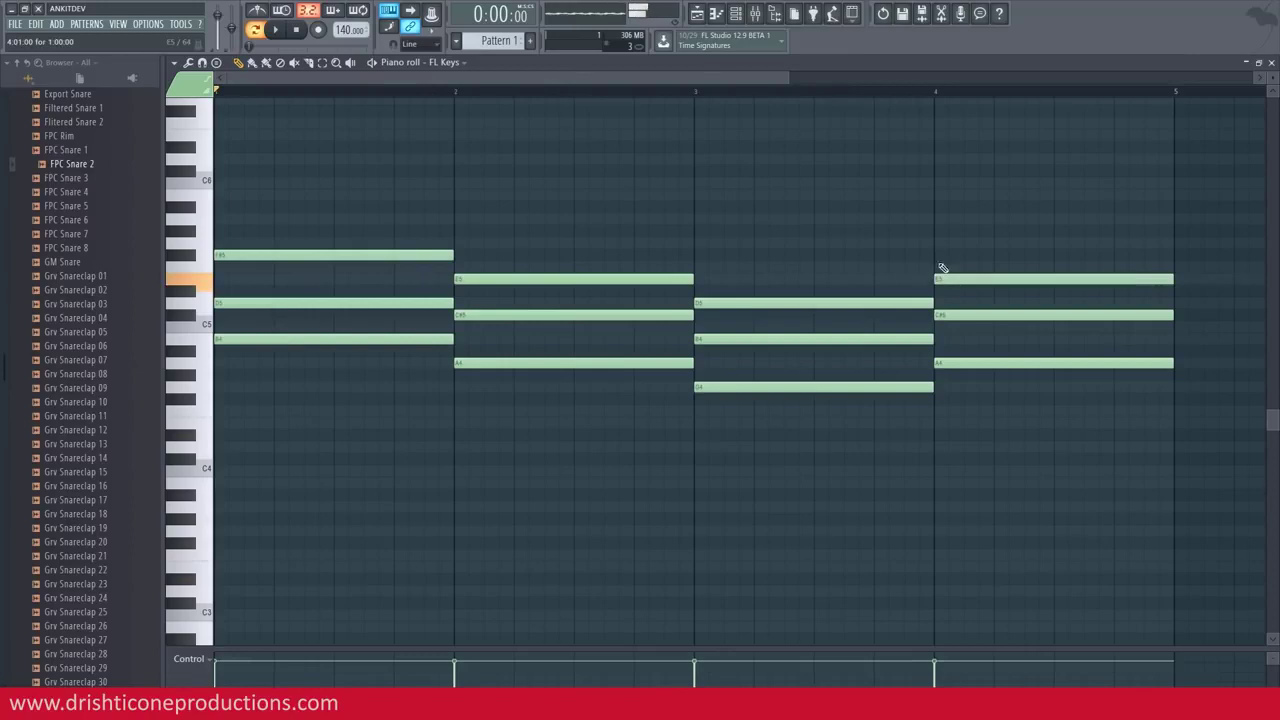
Step: Play back the four-bar chord progression twice
{"action": "key", "text": "space"}
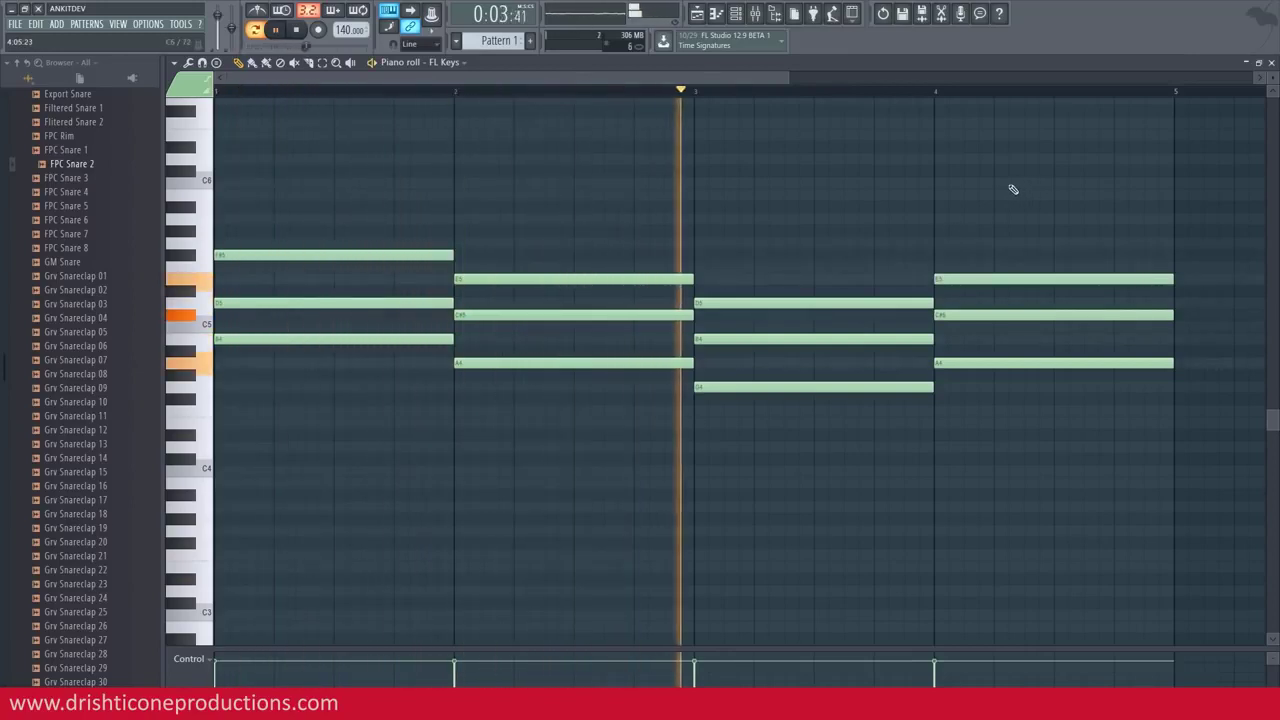
{"action": "key", "text": "space"}
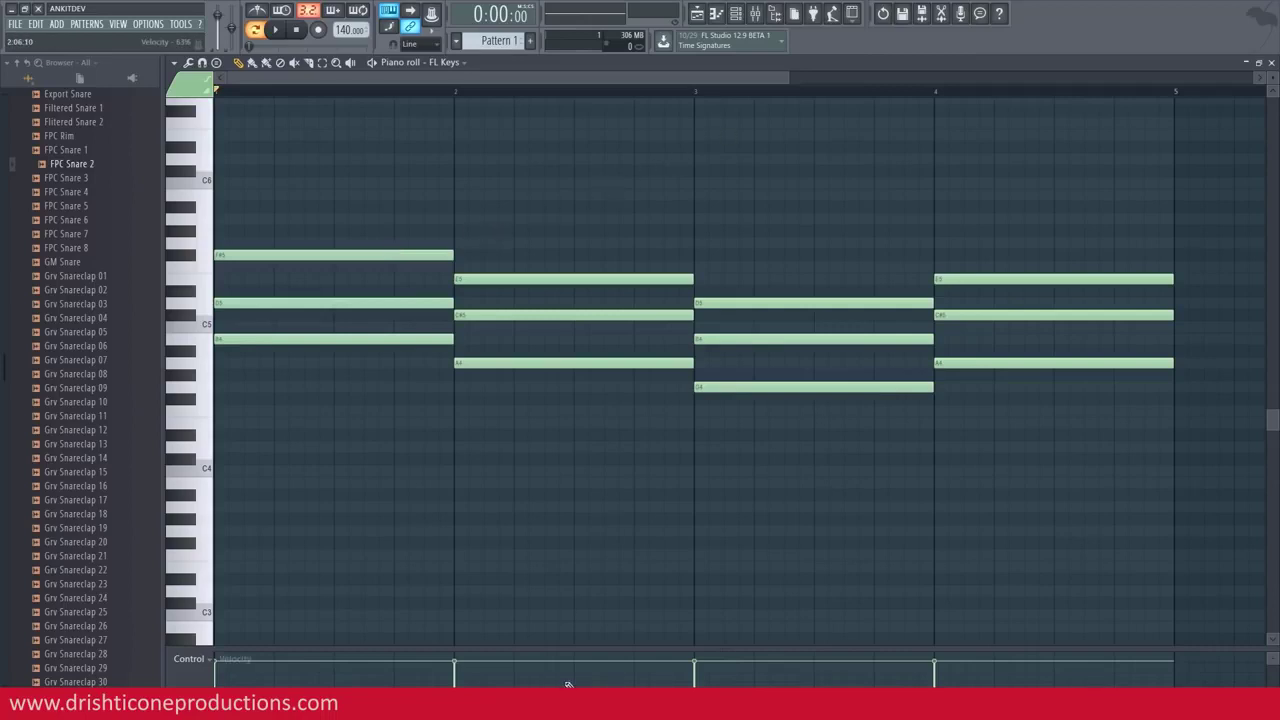
{"action": "scroll", "coordinate": [403, 97], "scroll_direction": "down", "scroll_amount": 2}
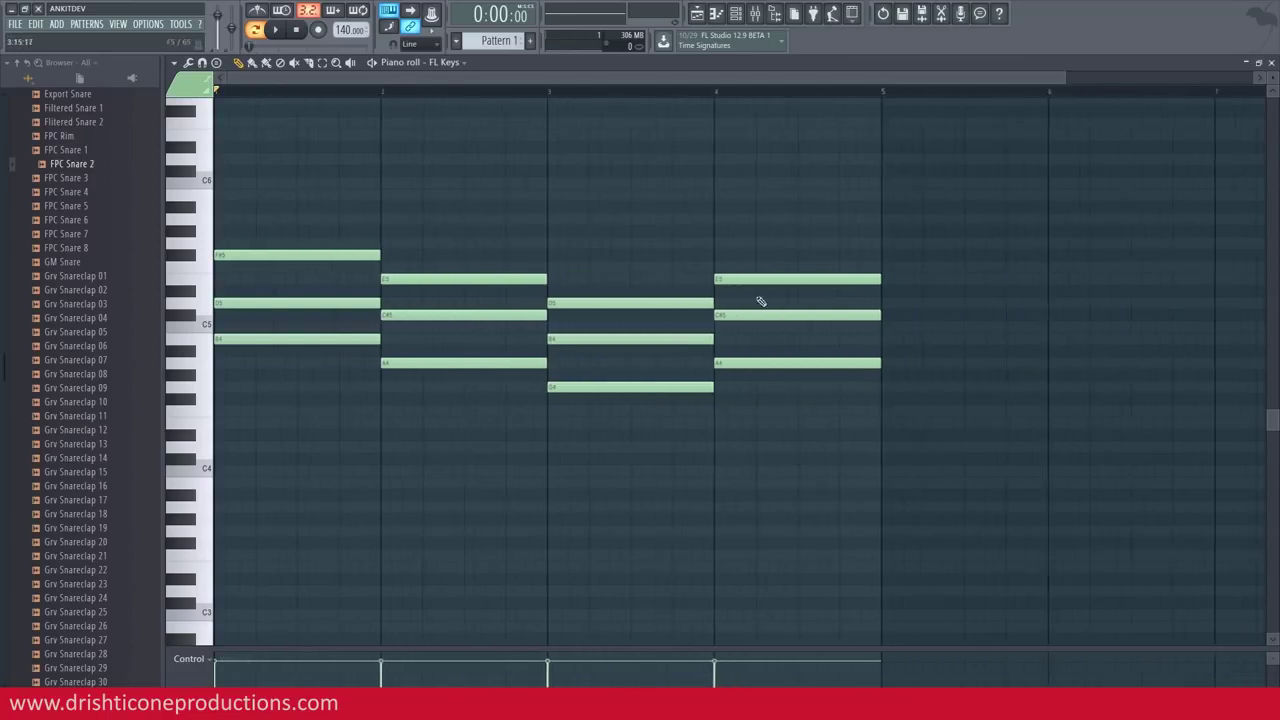
{"action": "scroll", "coordinate": [937, 313], "scroll_direction": "up", "scroll_amount": 2}
{"action": "key", "text": "space"}
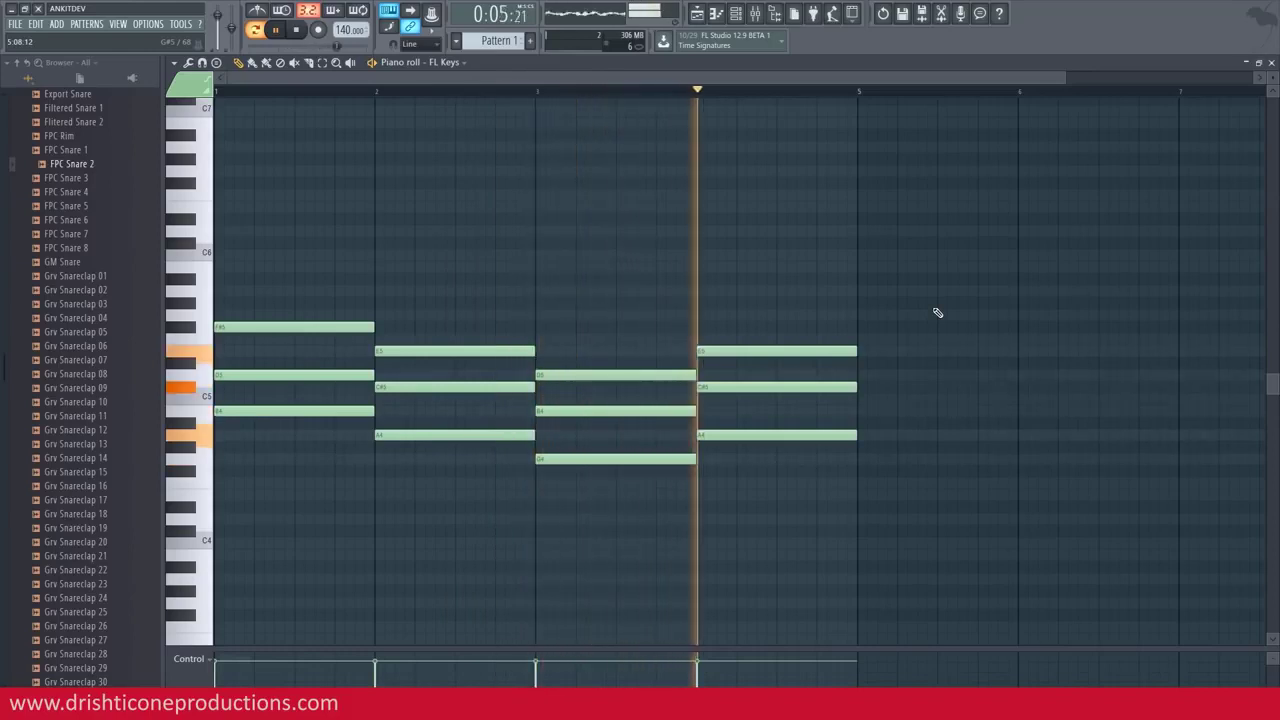
{"action": "key", "text": "space"}
Step: Add quarter-bar melody notes B6, A6 and F#6 on beats 2 to 4 of bar 1 and play them
{"action": "left_click_drag", "start_coordinate": [257, 197], "coordinate": [335, 185]}
{"action": "scroll", "coordinate": [434, 231], "scroll_direction": "up", "scroll_amount": 1}
{"action": "left_click_drag", "start_coordinate": [471, 129], "coordinate": [367, 277]}
{"action": "left_click_drag", "start_coordinate": [494, 217], "coordinate": [374, 220]}
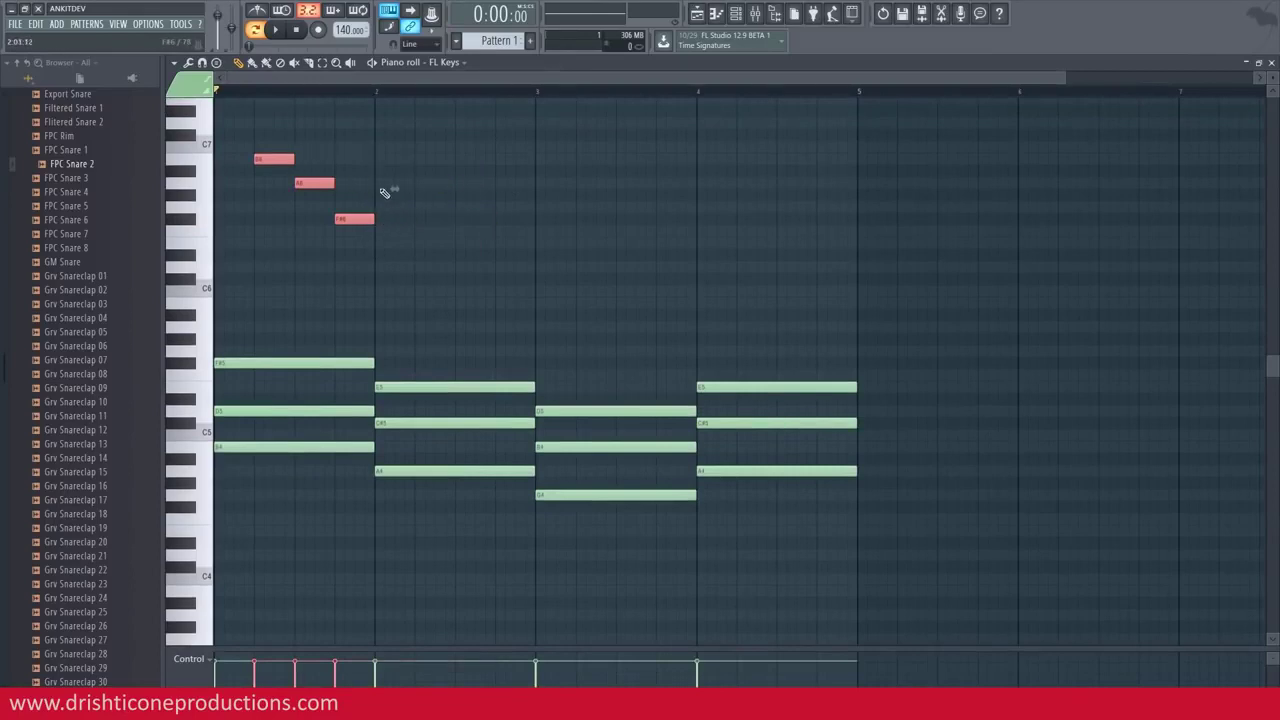
{"action": "key", "text": "space"}
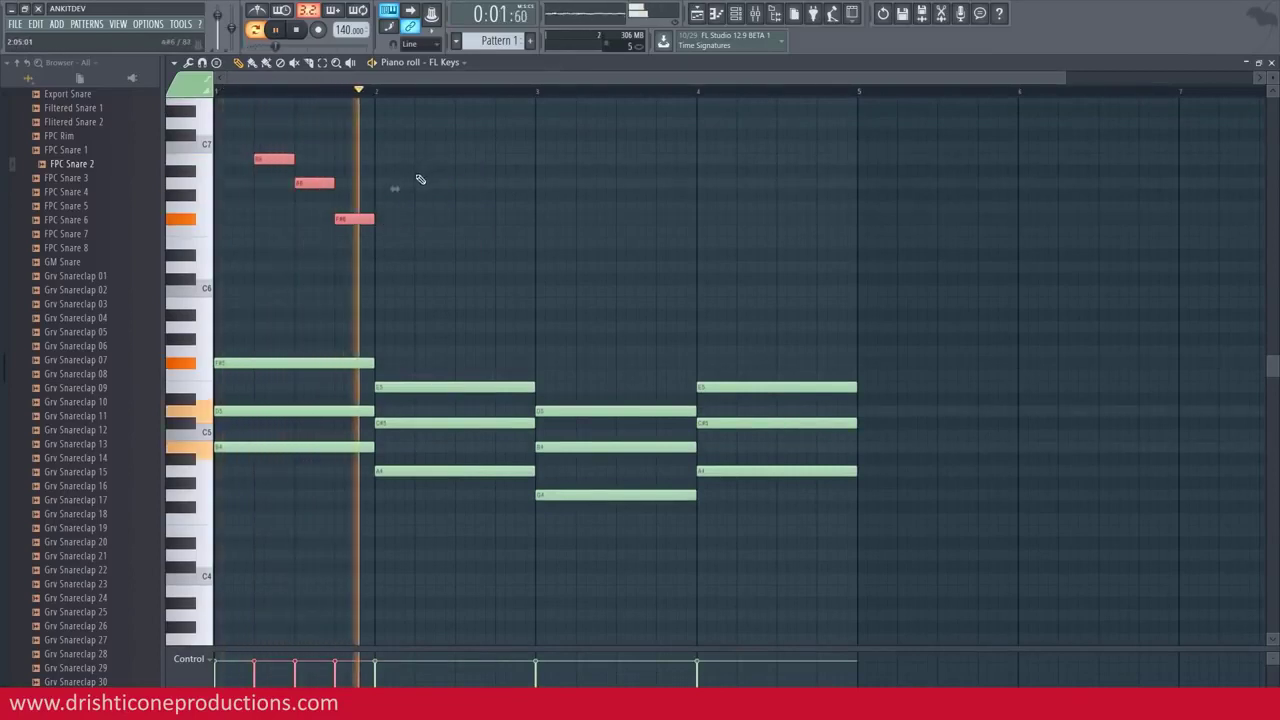
{"action": "key", "text": "space"}
Step: Continue the melody in bar 2 with A6, G6, F#6, E6 and C#6, checking the notes by playback
{"action": "mouse_move", "coordinate": [398, 176]}
{"action": "left_mouse_down"}
{"action": "mouse_move", "coordinate": [393, 155]}
{"action": "mouse_move", "coordinate": [391, 191]}
{"action": "mouse_move", "coordinate": [438, 207]}
{"action": "left_mouse_up"}
{"action": "mouse_move", "coordinate": [477, 232]}
{"action": "left_mouse_down"}
{"action": "mouse_move", "coordinate": [477, 251]}
{"action": "mouse_move", "coordinate": [477, 219]}
{"action": "left_mouse_up"}
{"action": "key", "text": "space"}
{"action": "key", "text": "space"}
{"action": "left_click", "coordinate": [482, 243]}
{"action": "key", "text": "space"}
{"action": "key", "text": "space"}
{"action": "left_click_drag", "start_coordinate": [498, 278], "coordinate": [498, 289]}
Step: Draw the rising melody notes E6, F#6, G6, A6 and B6 in bar 3
{"action": "left_click", "coordinate": [562, 243]}
{"action": "left_click", "coordinate": [582, 219]}
{"action": "left_click_drag", "start_coordinate": [622, 183], "coordinate": [622, 207]}
{"action": "left_click", "coordinate": [642, 183]}
{"action": "left_click", "coordinate": [662, 159]}
Step: Draw the melody notes A6, G6, F#6, E6, D6, E6 and B5 in bar 4
{"action": "left_click", "coordinate": [702, 183]}
{"action": "left_click", "coordinate": [722, 207]}
{"action": "left_click", "coordinate": [742, 219]}
{"action": "left_click", "coordinate": [762, 243]}
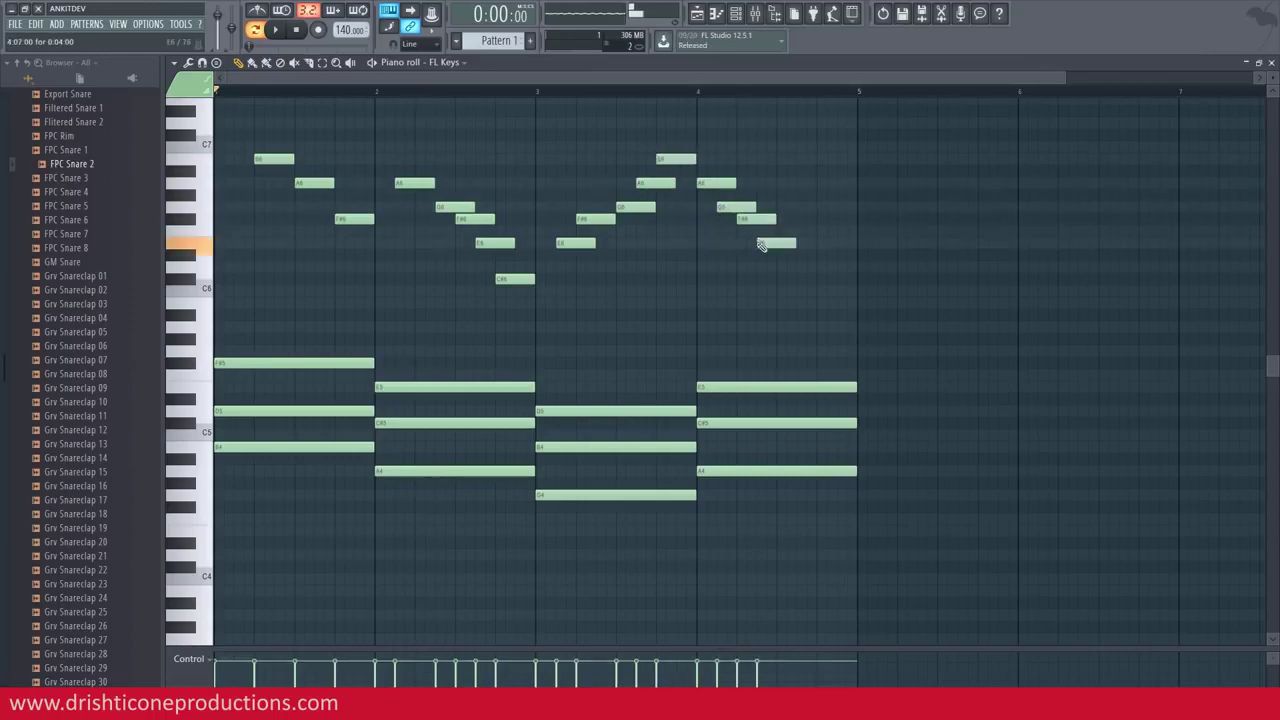
{"action": "left_click", "coordinate": [782, 267]}
{"action": "left_click", "coordinate": [800, 243]}
{"action": "left_click_drag", "start_coordinate": [820, 282], "coordinate": [820, 304]}
Step: Play the melody together with the chords and review the notes
{"action": "key", "text": "space"}
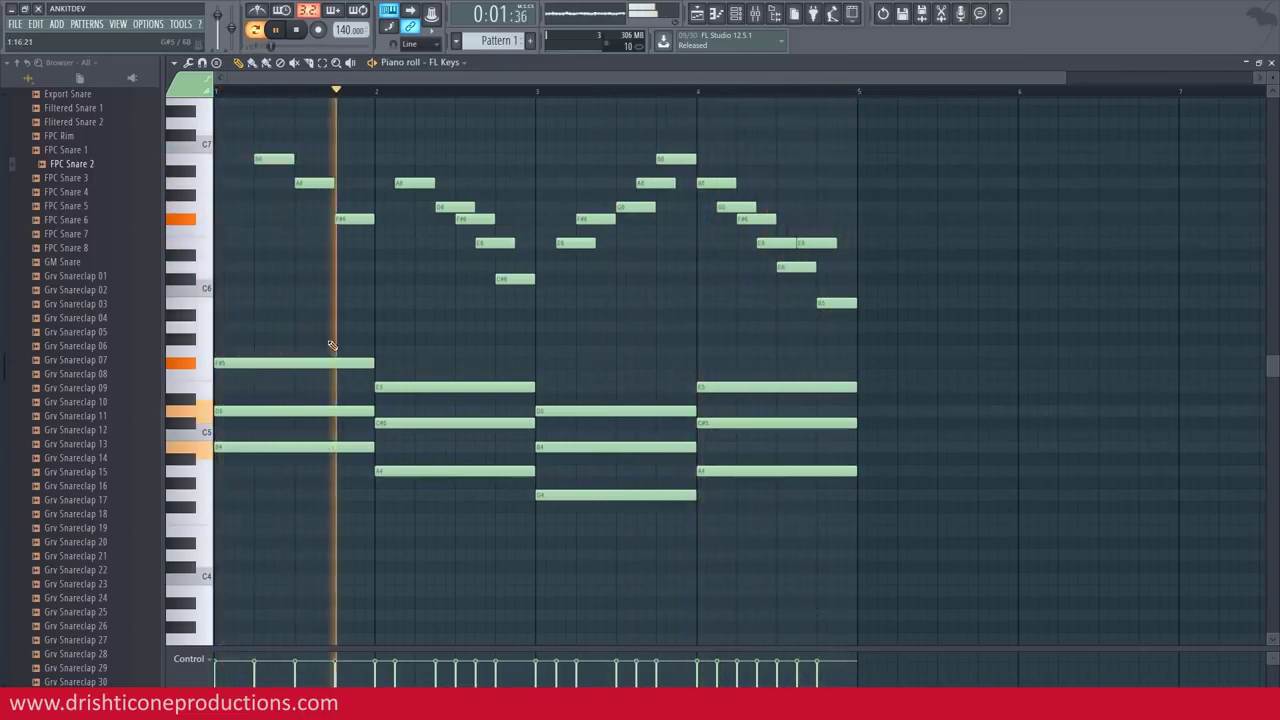
{"action": "scroll", "coordinate": [321, 346], "scroll_direction": "down", "scroll_amount": 4}
{"action": "scroll", "coordinate": [321, 346], "scroll_direction": "down", "scroll_amount": 2}
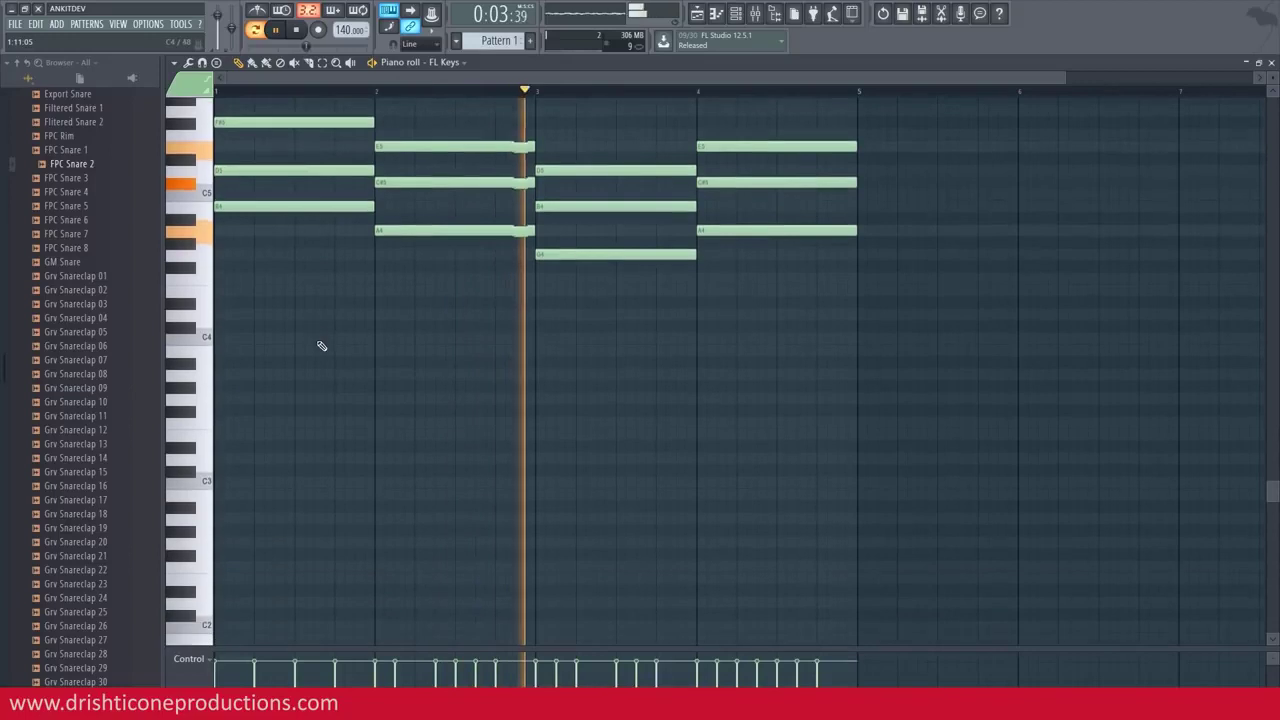
{"action": "key", "text": "space"}
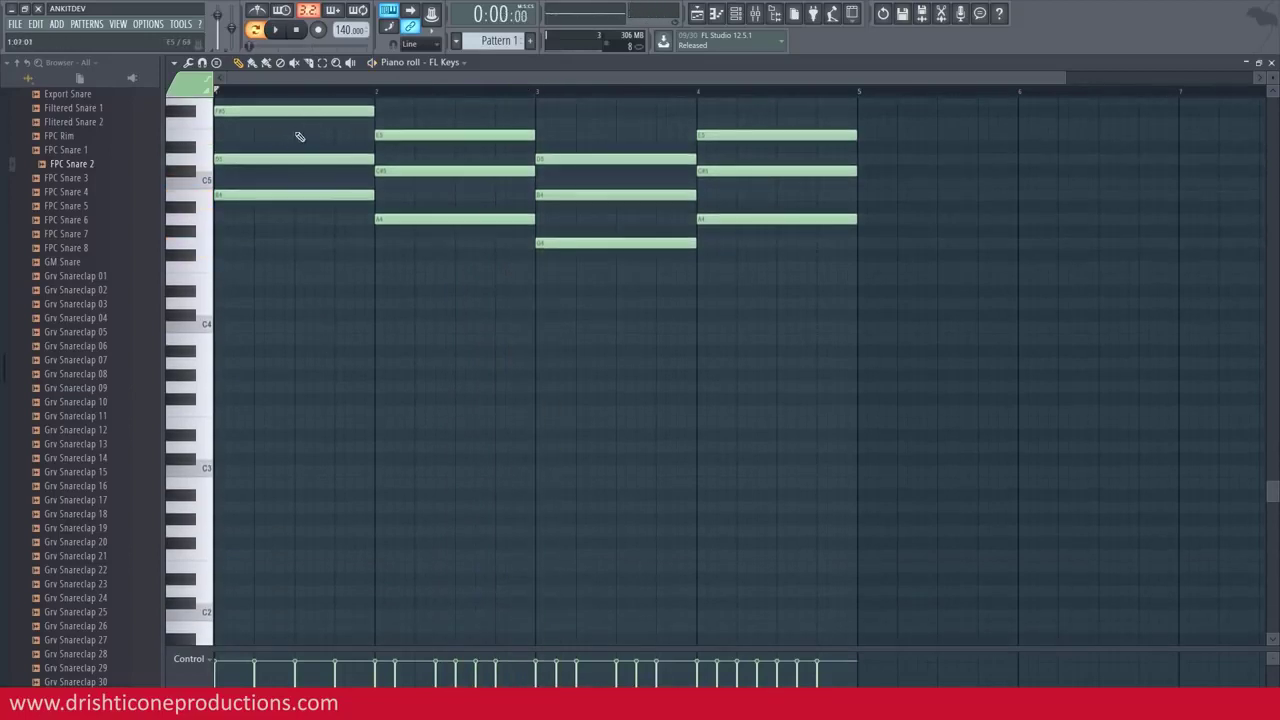
{"action": "scroll", "coordinate": [380, 306], "scroll_direction": "up", "scroll_amount": 5}
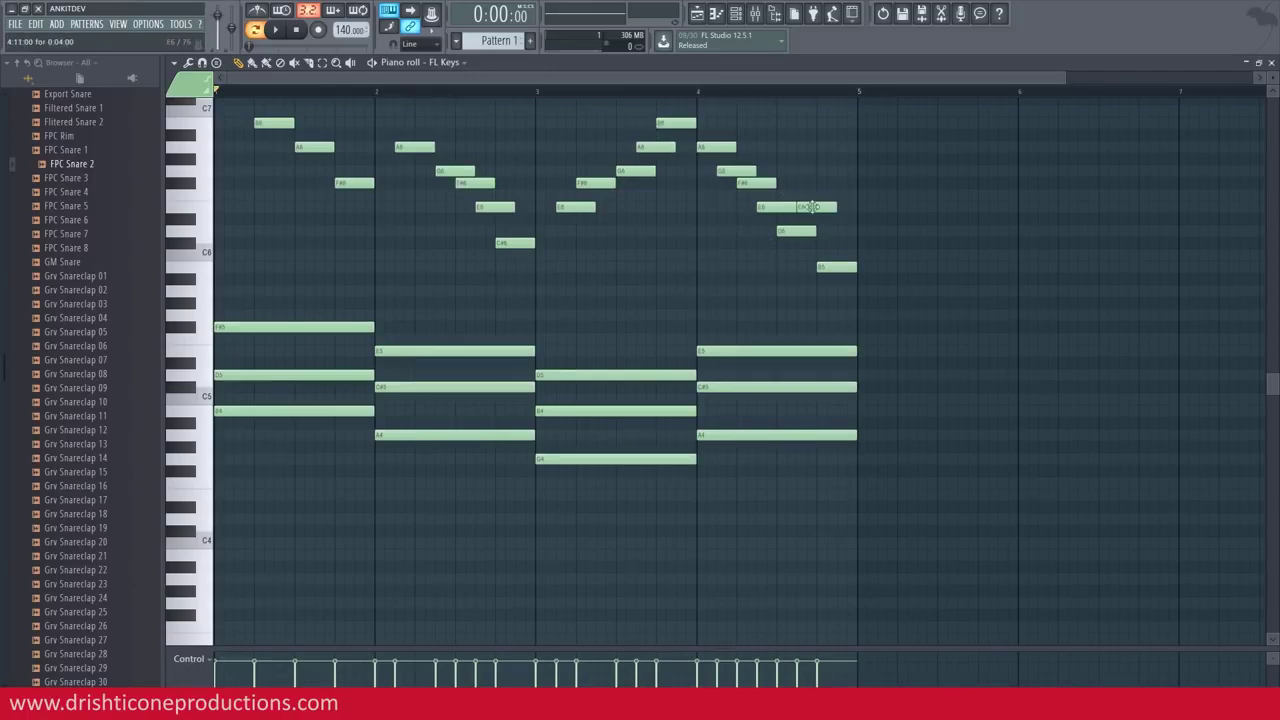
{"action": "mouse_move", "coordinate": [809, 206]}
{"action": "left_mouse_down"}
{"action": "mouse_move", "coordinate": [809, 222]}
{"action": "mouse_move", "coordinate": [806, 188]}
{"action": "mouse_move", "coordinate": [812, 207]}
{"action": "left_mouse_up"}
{"action": "scroll", "coordinate": [343, 397], "scroll_direction": "down", "scroll_amount": 3}
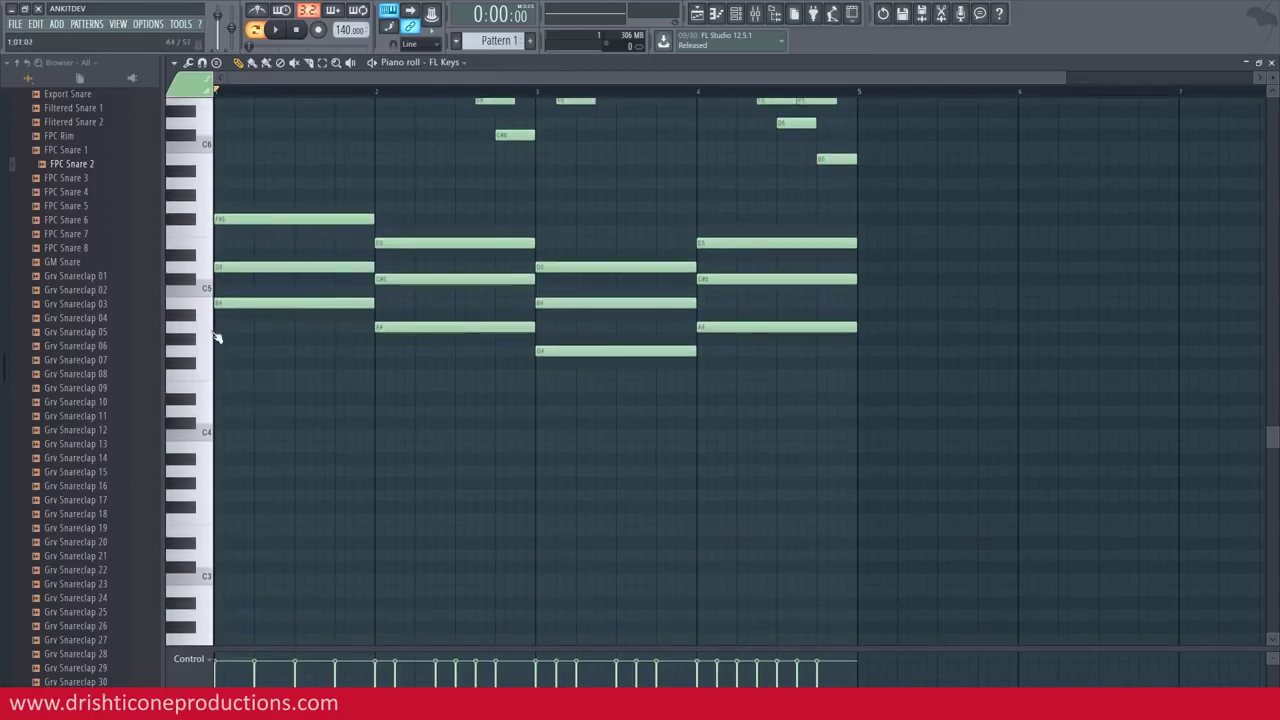
{"action": "left_click", "coordinate": [234, 458]}
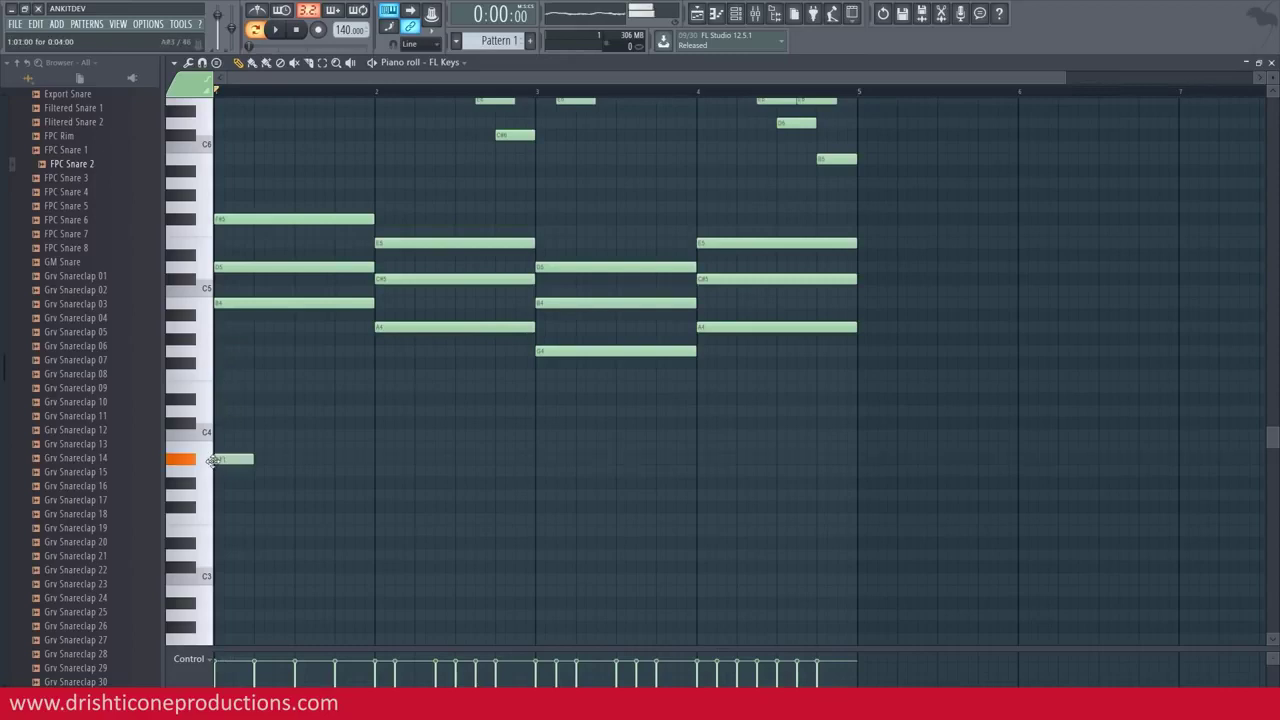
{"action": "right_click", "coordinate": [235, 458]}
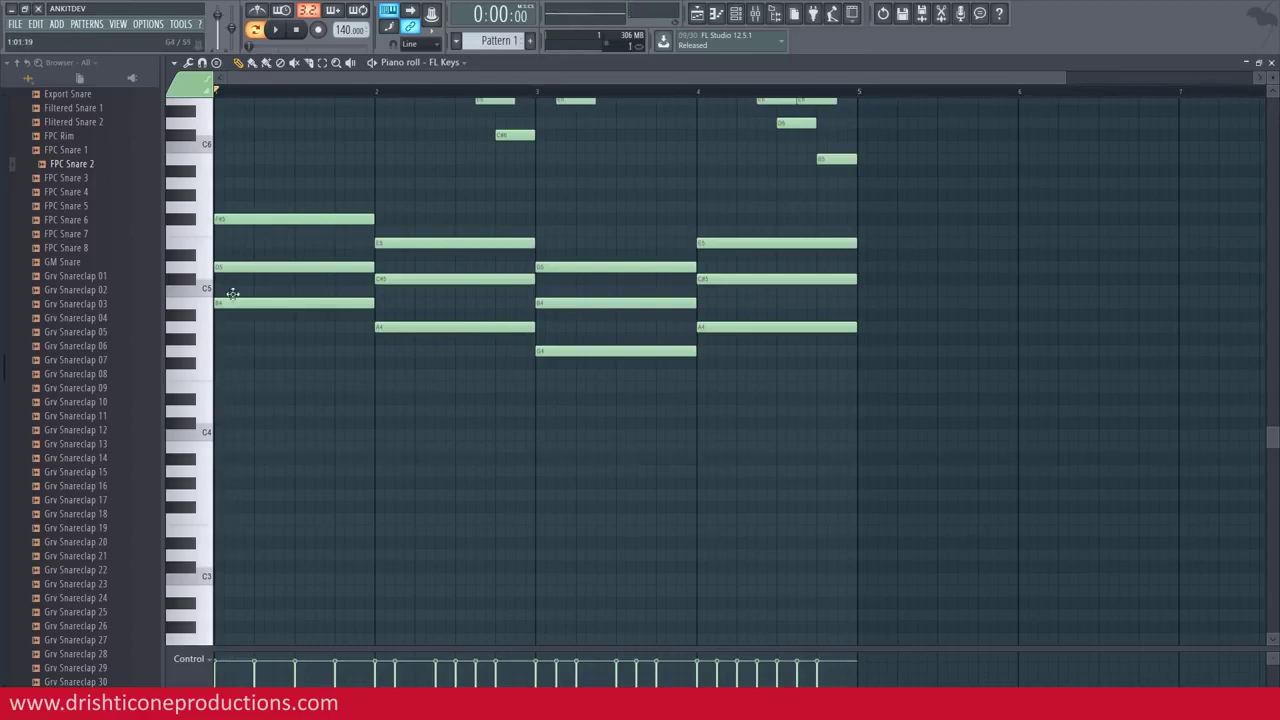
Step: Add one-bar bass notes F#3, E3, D3 and E3 under the chords in bars 1 to 4
{"action": "left_click", "coordinate": [216, 508]}
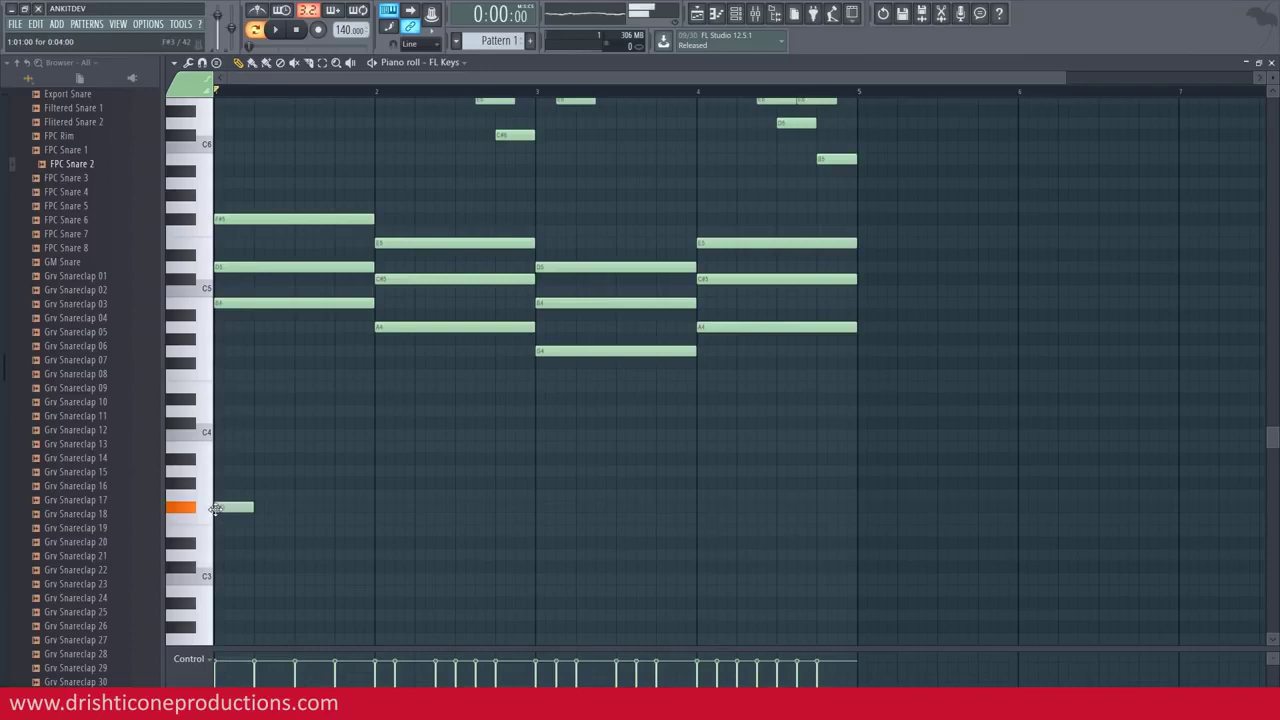
{"action": "left_click_drag", "start_coordinate": [254, 508], "coordinate": [380, 495]}
{"action": "scroll", "coordinate": [408, 452], "scroll_direction": "down", "scroll_amount": 1}
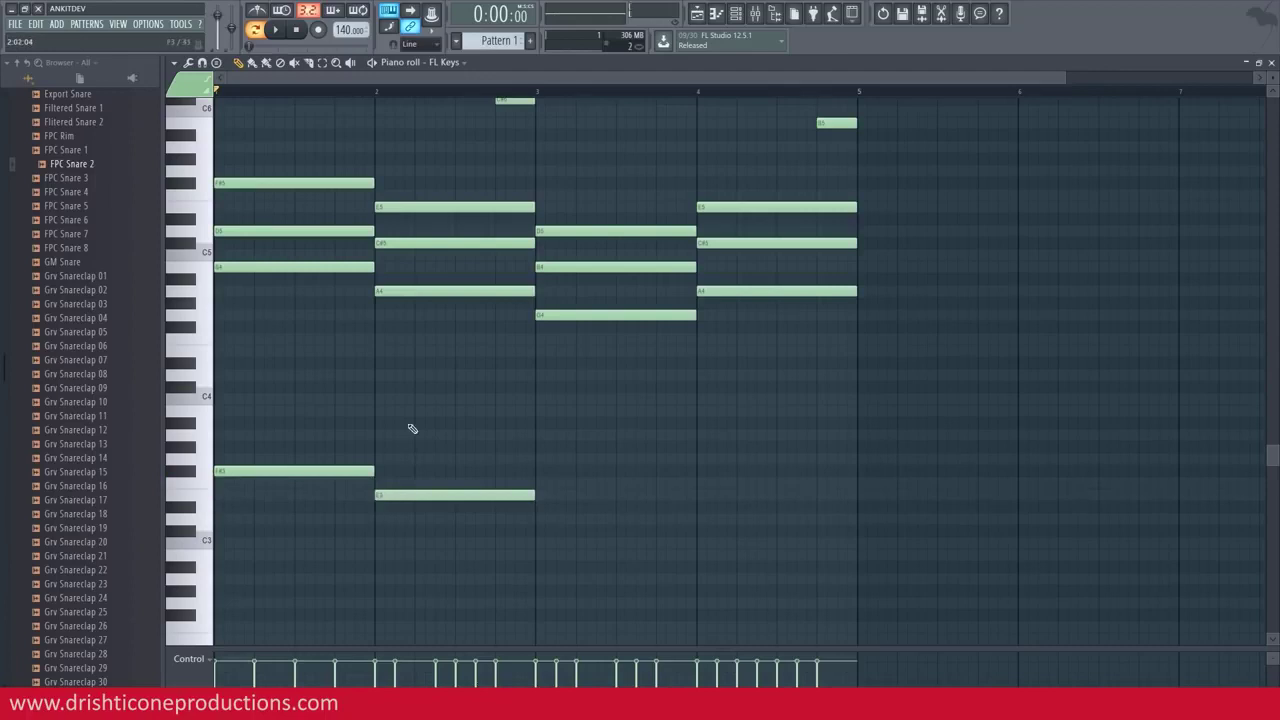
{"action": "left_click", "coordinate": [541, 521]}
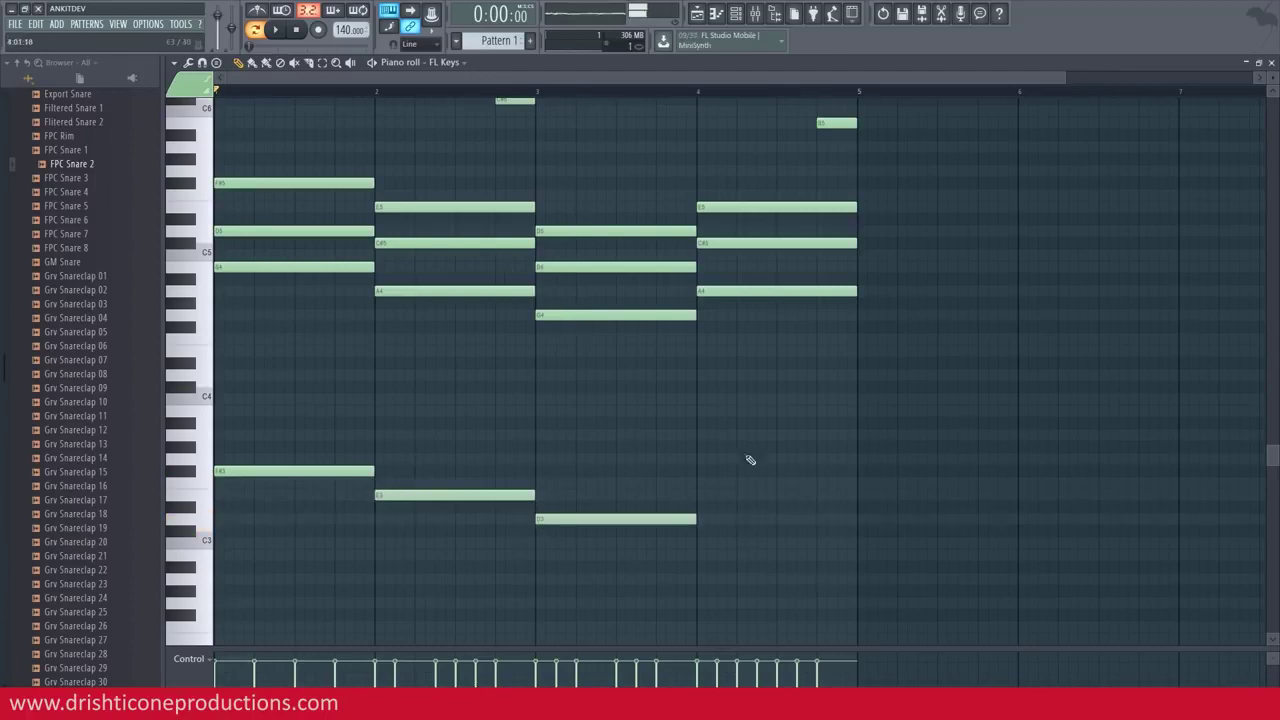
{"action": "left_click", "coordinate": [701, 496]}
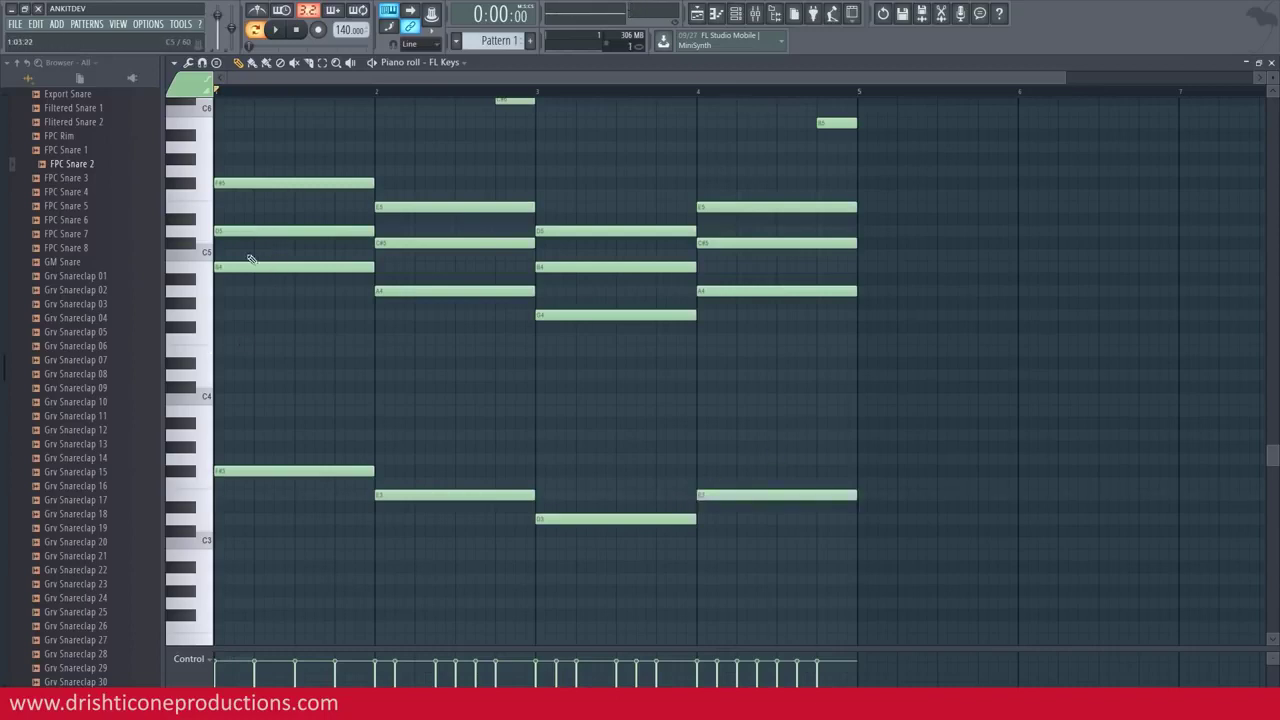
Step: Add one-bar notes D4, C#4, B3 and C#4 between the bass and the chords in bars 1 to 4 and play the pattern
{"action": "left_click", "coordinate": [233, 377]}
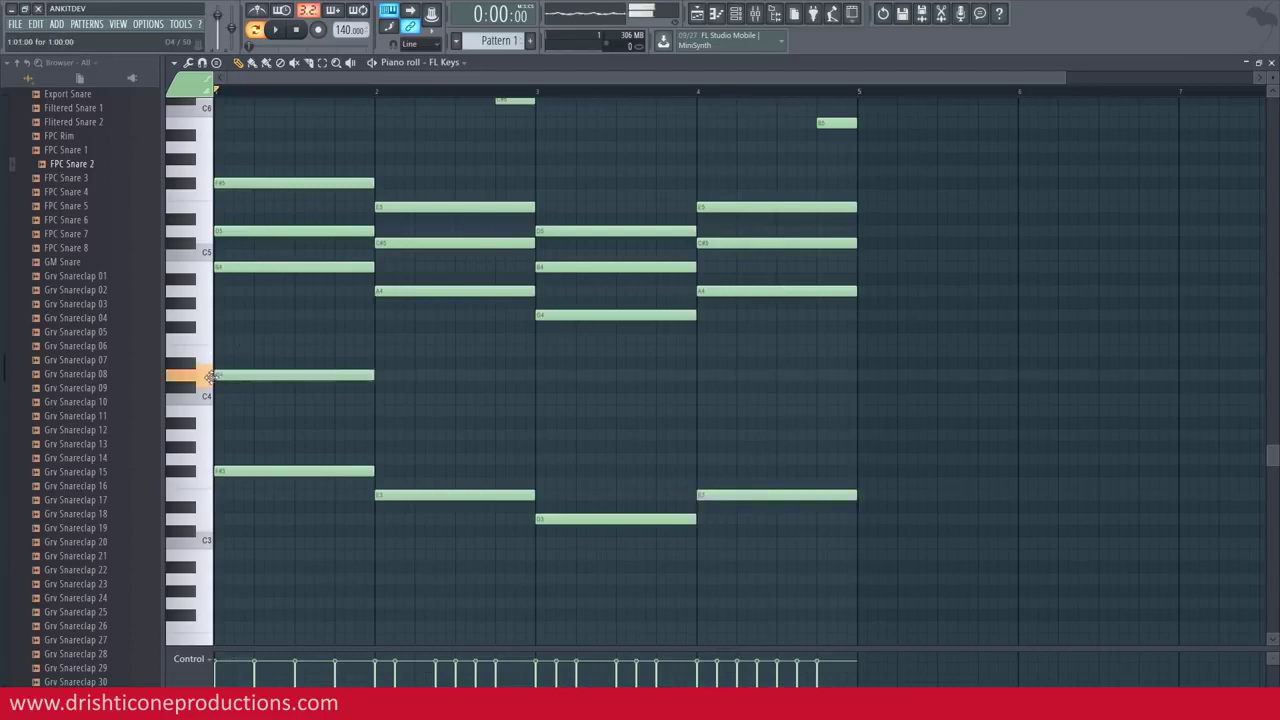
{"action": "left_click", "coordinate": [379, 390]}
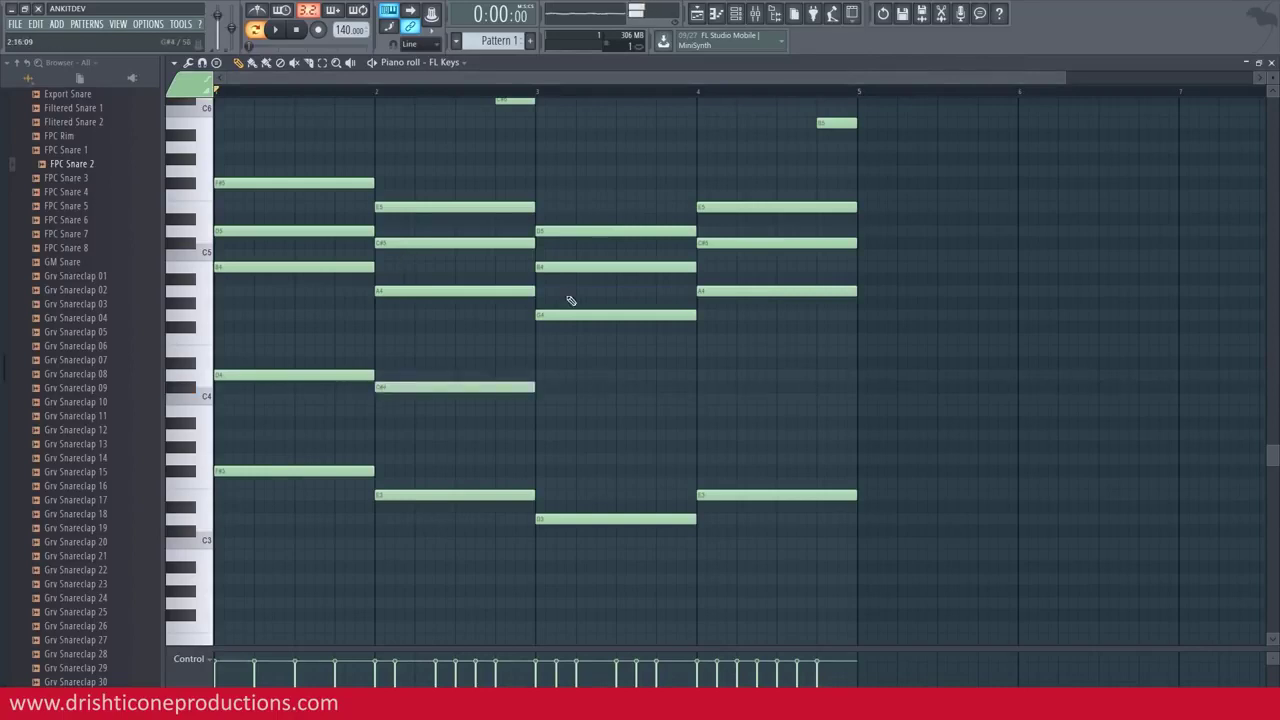
{"action": "left_click", "coordinate": [541, 412]}
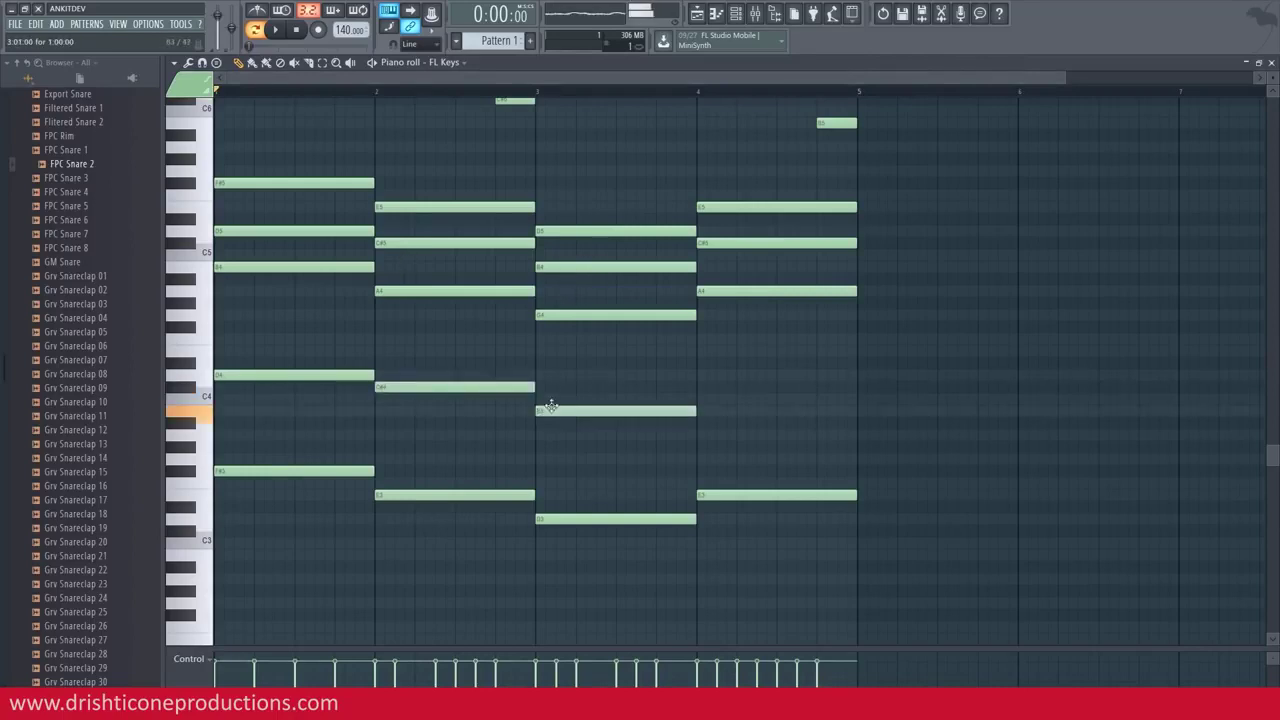
{"action": "left_click", "coordinate": [703, 389]}
{"action": "key", "text": "space"}
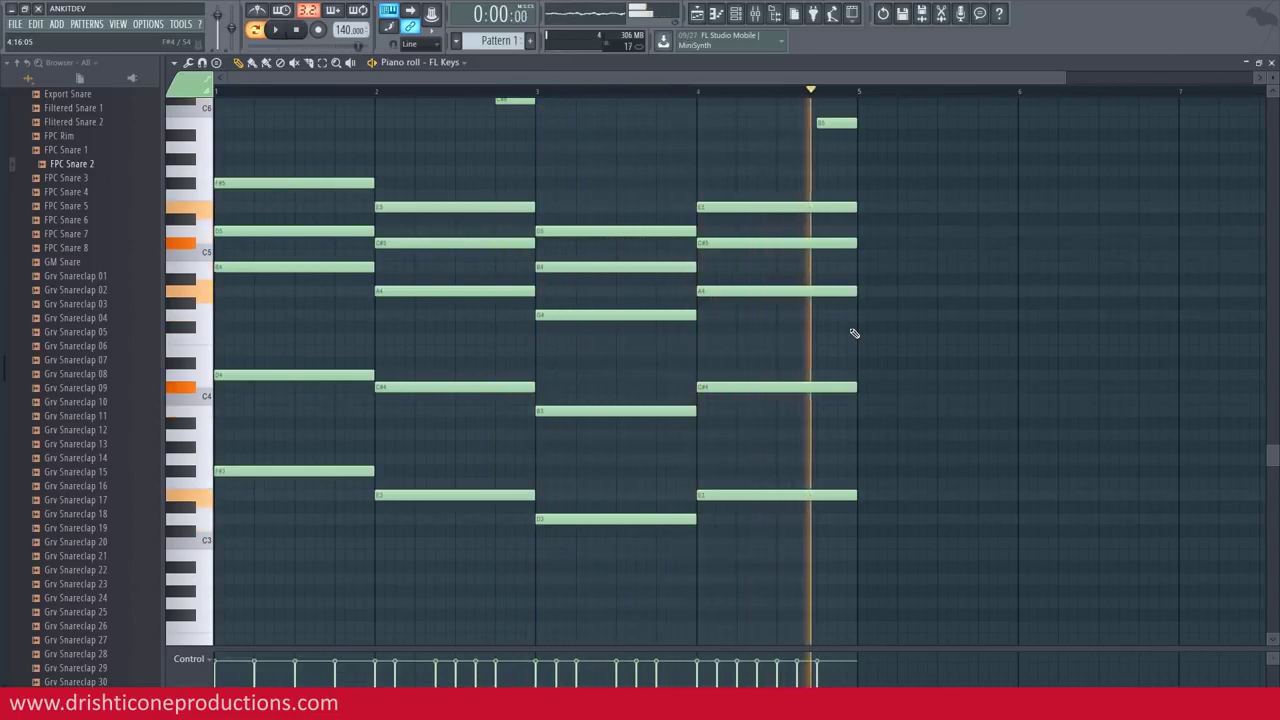
{"action": "key", "text": "space"}
Step: Lower the velocity of the four bass notes F#3, E3, D3 and E3 and enlarge the velocity lane
{"action": "left_click_drag", "start_coordinate": [281, 433], "coordinate": [962, 603]}
{"action": "left_click_drag", "start_coordinate": [226, 679], "coordinate": [845, 680]}
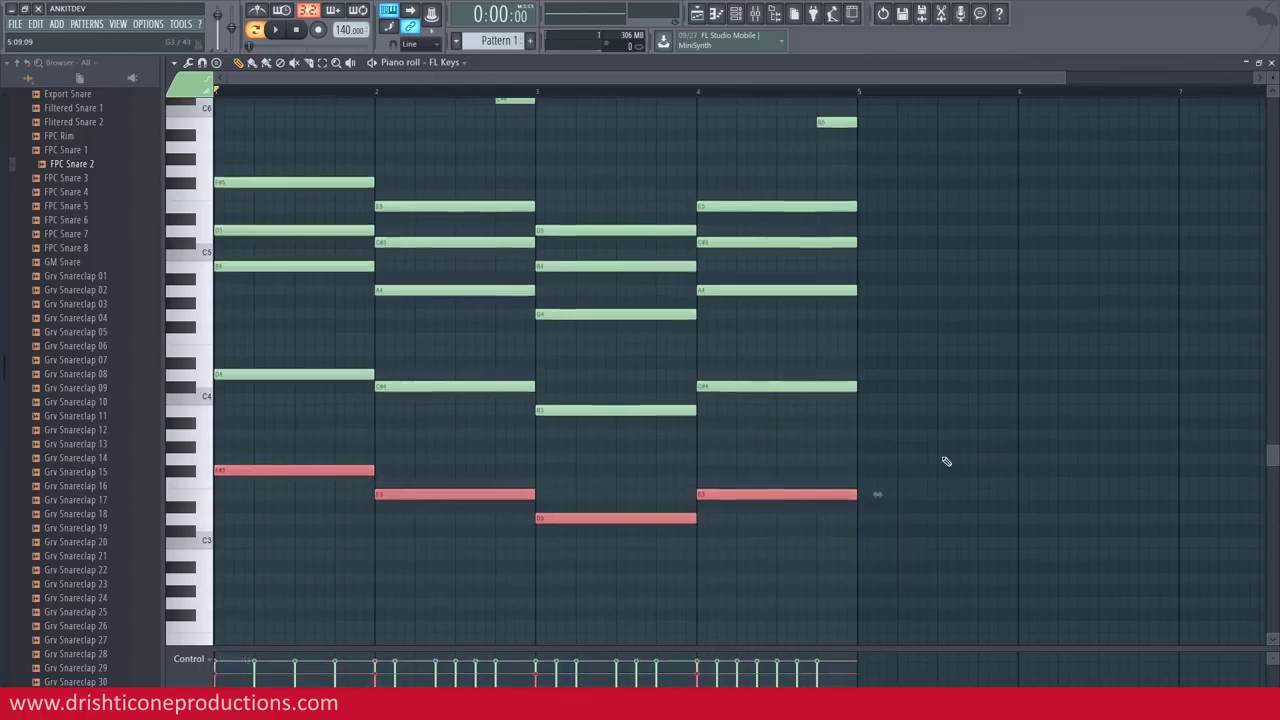
{"action": "scroll", "coordinate": [930, 500], "scroll_direction": "down", "scroll_amount": 3}
{"action": "left_click_drag", "start_coordinate": [883, 647], "coordinate": [883, 590]}
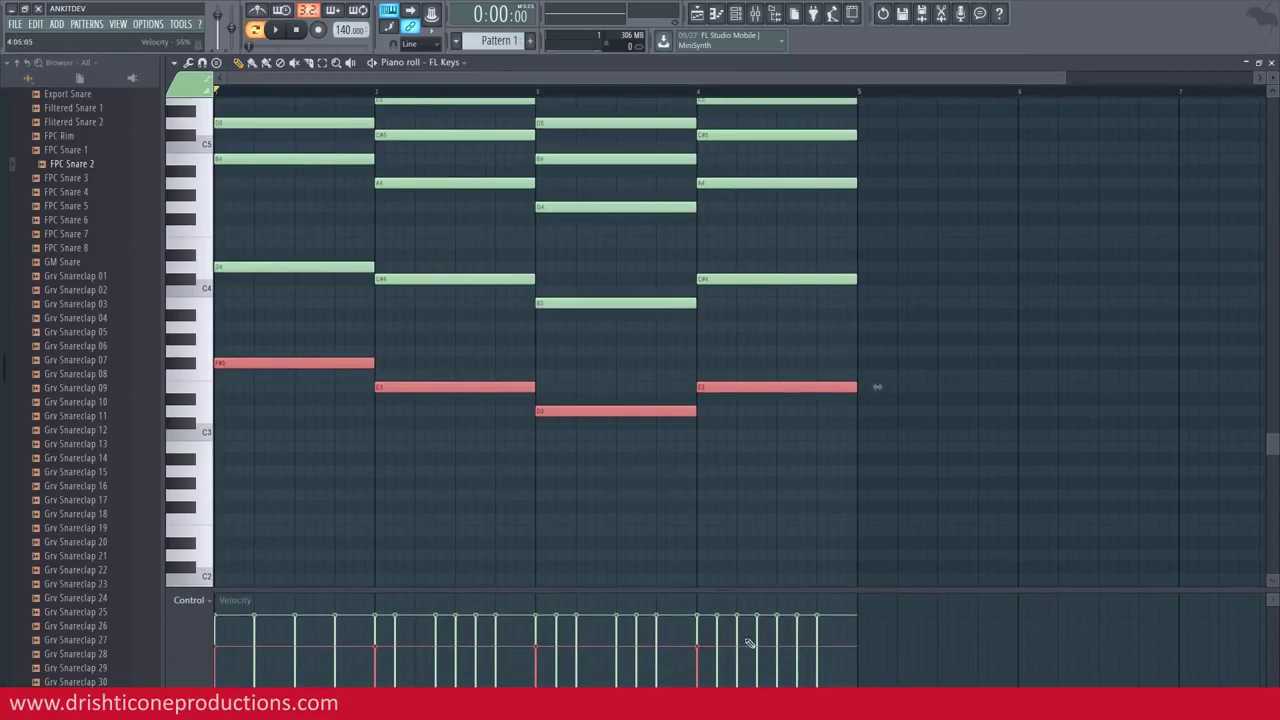
Step: Lower the velocity of the D4, C#4, B3 and C#4 notes to below that of the bass notes
{"action": "scroll", "coordinate": [899, 467], "scroll_direction": "up", "scroll_amount": 2}
{"action": "scroll", "coordinate": [899, 467], "scroll_direction": "up", "scroll_amount": 1}
{"action": "left_click_drag", "start_coordinate": [851, 349], "coordinate": [288, 426]}
{"action": "left_click_drag", "start_coordinate": [230, 636], "coordinate": [810, 645]}
{"action": "left_click_drag", "start_coordinate": [226, 672], "coordinate": [847, 667]}
{"action": "left_click", "coordinate": [885, 485], "text": "ctrl"}
Step: Play the pattern with the softened lower notes
{"action": "key", "text": "space"}
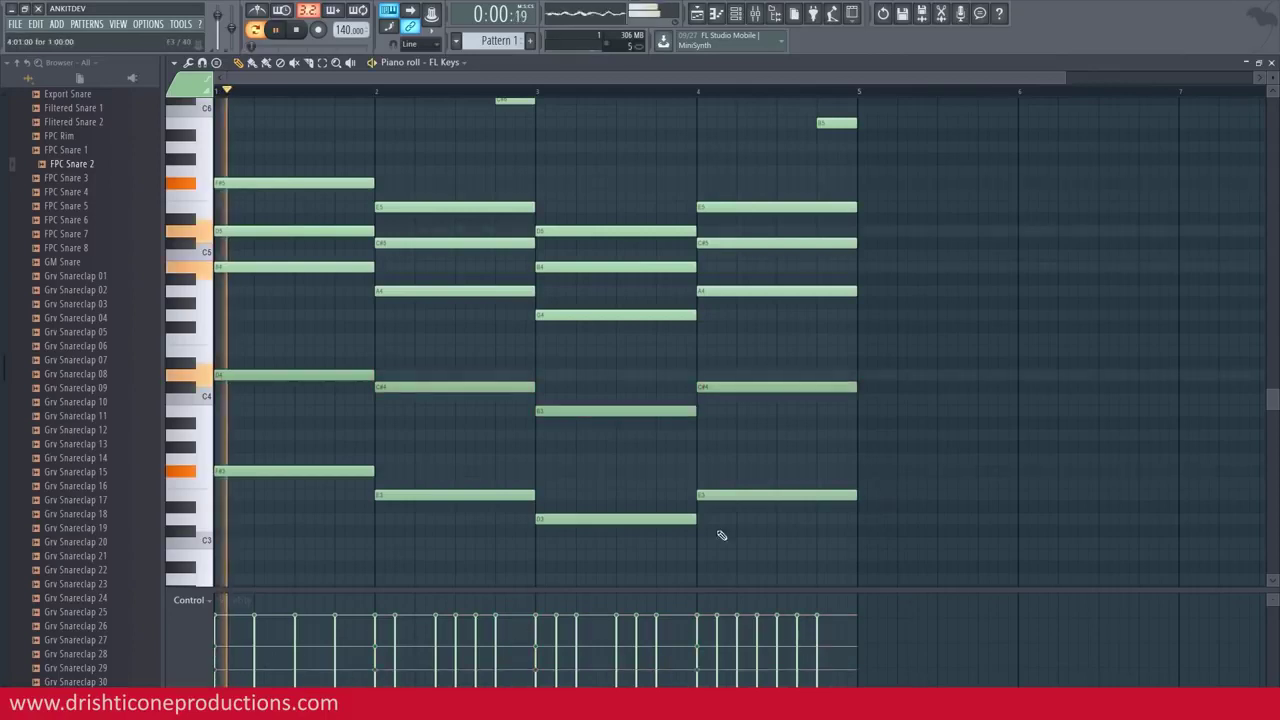
{"action": "scroll", "coordinate": [757, 482], "scroll_direction": "up", "scroll_amount": 3}
{"action": "scroll", "coordinate": [757, 482], "scroll_direction": "up", "scroll_amount": 6}
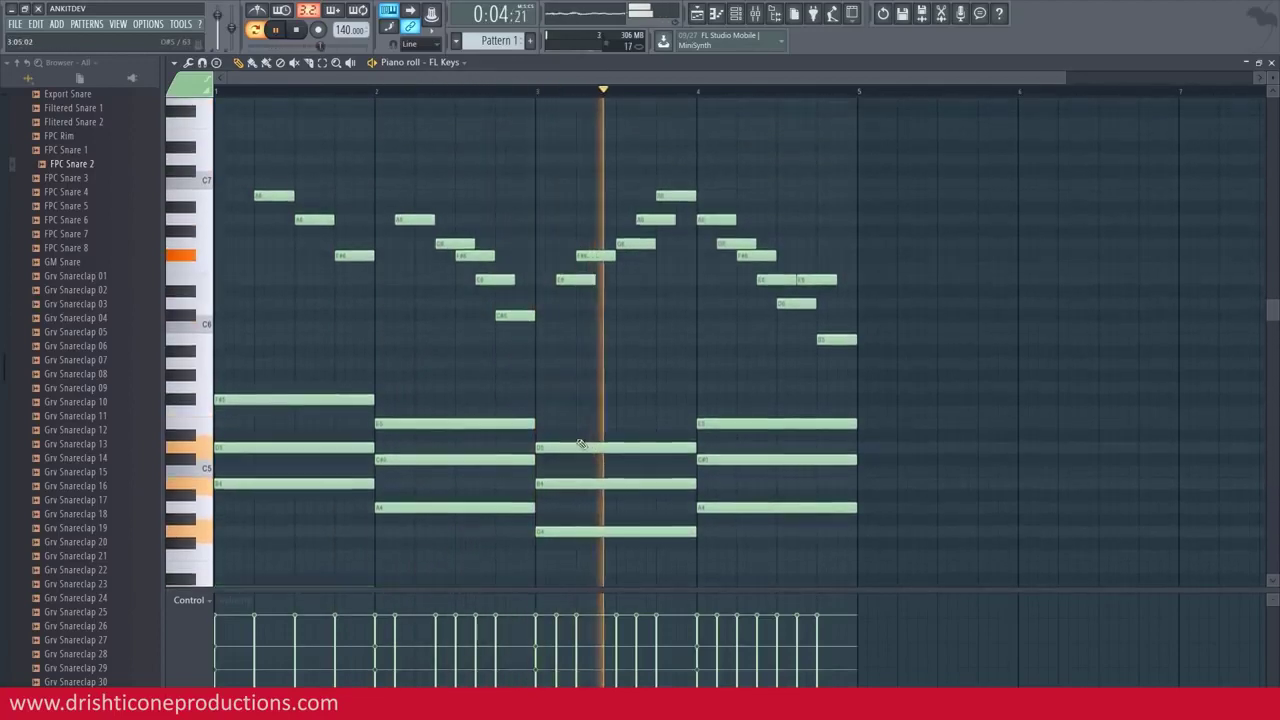
{"action": "scroll", "coordinate": [580, 420], "scroll_direction": "up", "scroll_amount": 4}
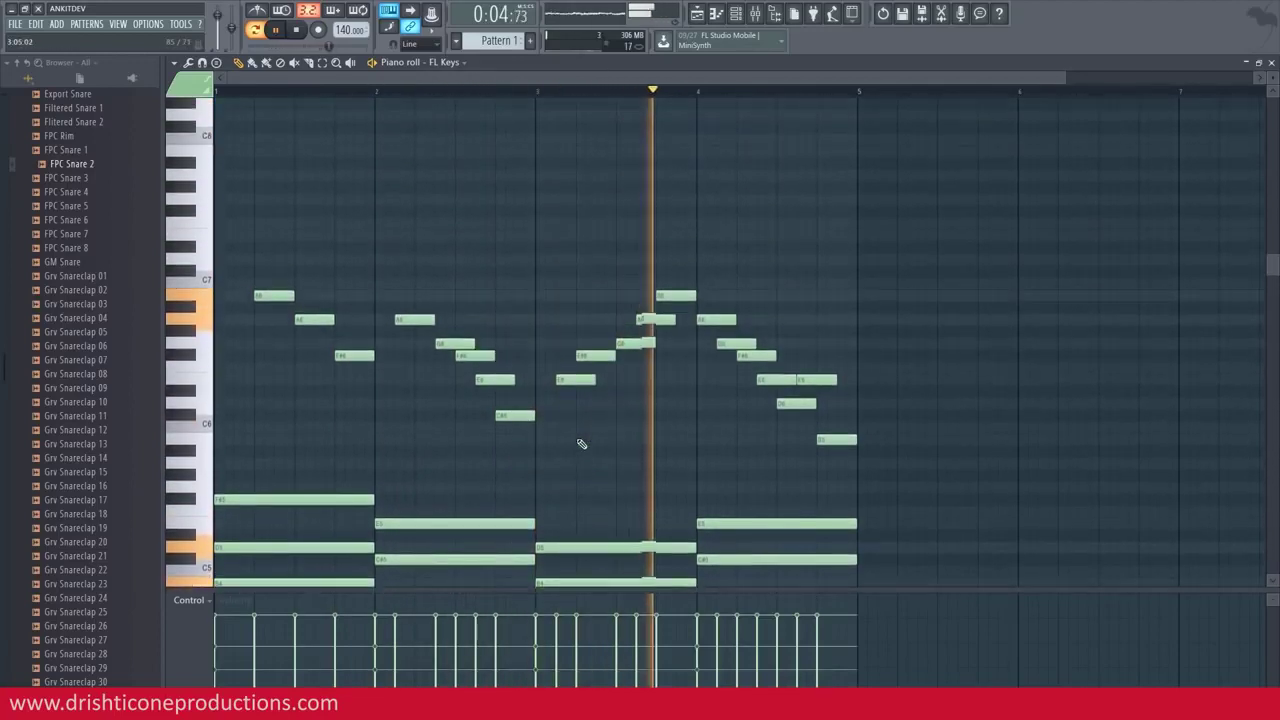
{"action": "key", "text": "space"}
{"action": "mouse_move", "coordinate": [240, 208]}
{"action": "left_mouse_down"}
{"action": "mouse_move", "coordinate": [215, 221]}
{"action": "mouse_move", "coordinate": [211, 267]}
{"action": "mouse_move", "coordinate": [211, 256]}
{"action": "mouse_move", "coordinate": [245, 260]}
{"action": "left_mouse_up"}
{"action": "right_click", "coordinate": [230, 221]}
{"action": "left_click", "coordinate": [413, 243], "text": "ctrl"}
{"action": "right_click", "coordinate": [285, 258]}
Step: Draw eight short, evenly spaced F#7 notes above the melody in bar 1
{"action": "left_click_drag", "start_coordinate": [223, 258], "coordinate": [196, 218]}
{"action": "key", "text": "space"}
{"action": "key", "text": "space"}
{"action": "left_click_drag", "start_coordinate": [372, 218], "coordinate": [278, 221]}
{"action": "left_click", "coordinate": [259, 221]}
{"action": "left_click", "coordinate": [289, 220]}
{"action": "left_click", "coordinate": [299, 220]}
{"action": "left_click", "coordinate": [319, 220]}
{"action": "left_click", "coordinate": [339, 220]}
{"action": "left_click", "coordinate": [359, 220]}
Step: Draw seven short, evenly spaced E7 notes followed by a short D7 in bar 2
{"action": "left_click", "coordinate": [379, 244]}
{"action": "left_click", "coordinate": [399, 244]}
{"action": "left_click", "coordinate": [427, 245]}
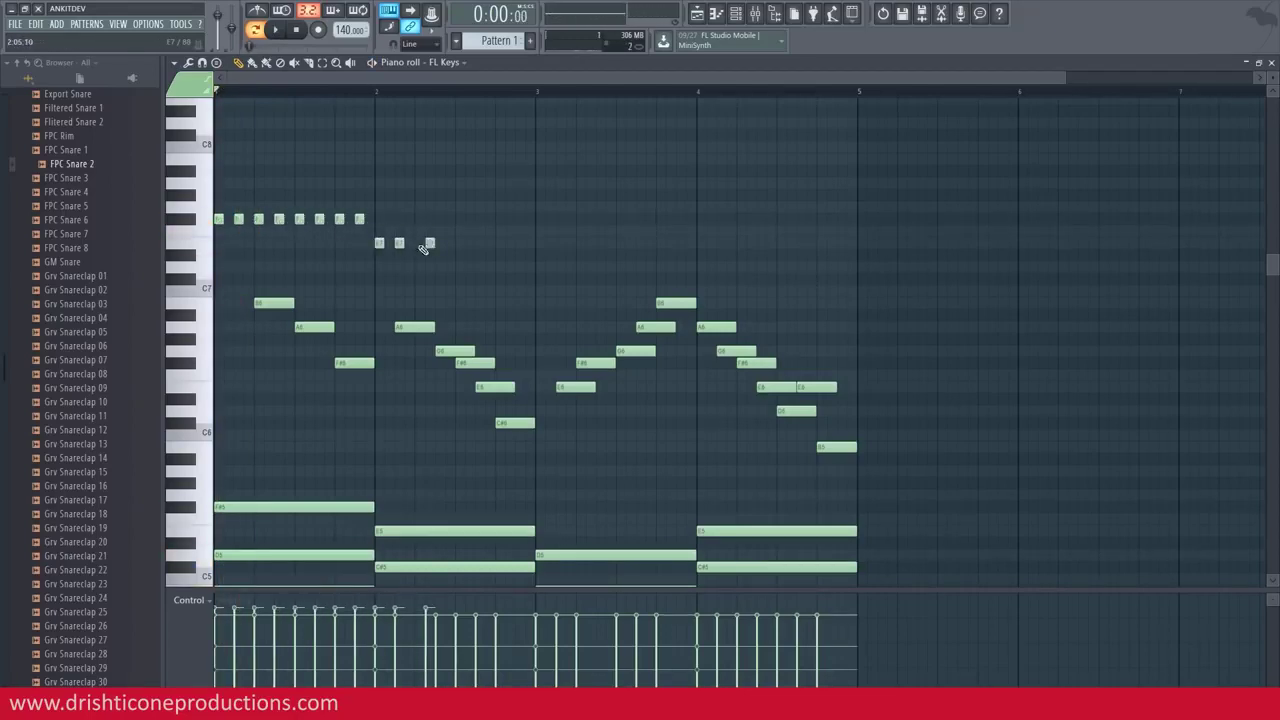
{"action": "left_click", "coordinate": [439, 244]}
{"action": "left_click", "coordinate": [459, 244]}
{"action": "left_click", "coordinate": [479, 244]}
{"action": "left_click", "coordinate": [499, 244]}
{"action": "left_click", "coordinate": [519, 267]}
Step: Draw short notes E7, E7, F#7, F#7, G7, G7, A7 and B7 in bar 3
{"action": "left_click", "coordinate": [539, 244]}
{"action": "left_click", "coordinate": [559, 244]}
{"action": "left_click", "coordinate": [579, 219]}
{"action": "left_click", "coordinate": [621, 207]}
{"action": "left_click", "coordinate": [641, 207]}
{"action": "left_click", "coordinate": [661, 183]}
{"action": "left_click", "coordinate": [681, 159]}
Step: Draw short notes A7, G7, F#7, E7, D7, E7, D7 and B6 in bar 4 and play the pattern
{"action": "left_click", "coordinate": [701, 183]}
{"action": "left_click", "coordinate": [721, 207]}
{"action": "left_click", "coordinate": [741, 219]}
{"action": "left_click", "coordinate": [761, 243]}
{"action": "left_click", "coordinate": [781, 267]}
{"action": "left_click", "coordinate": [801, 243]}
{"action": "left_click", "coordinate": [821, 267]}
{"action": "left_click", "coordinate": [841, 303]}
{"action": "key", "text": "space"}
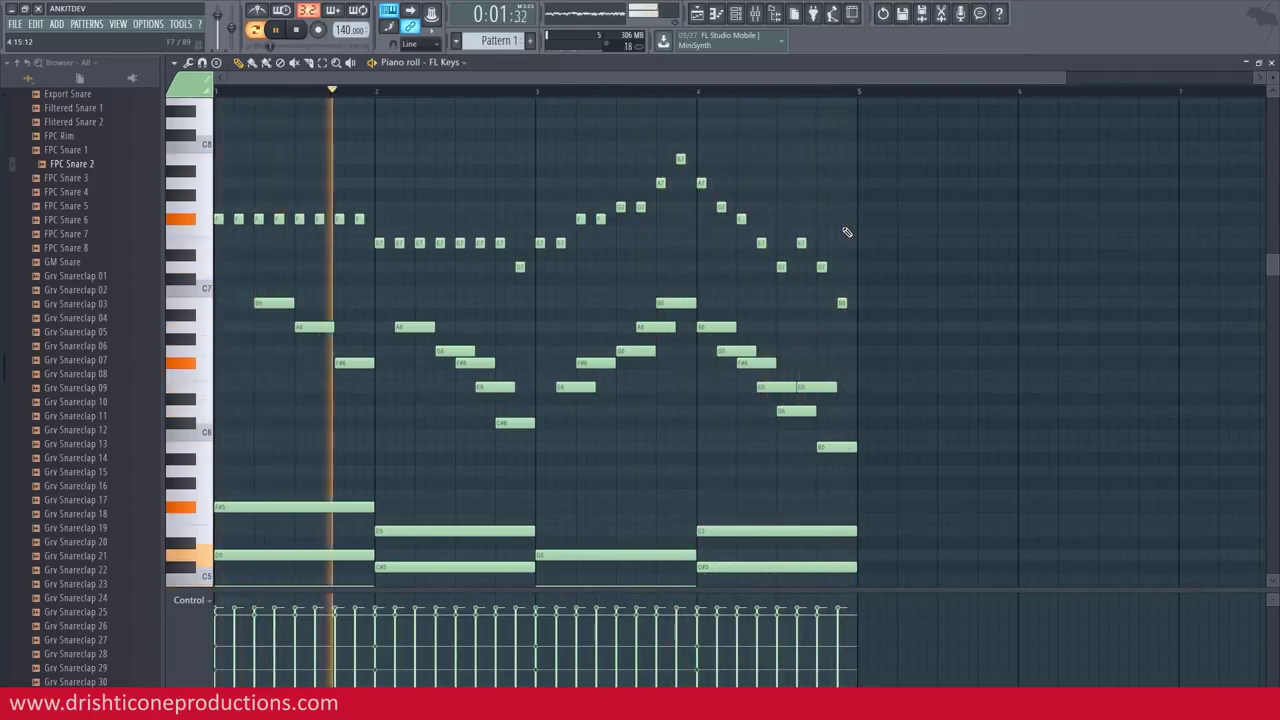
{"action": "key", "text": "space"}
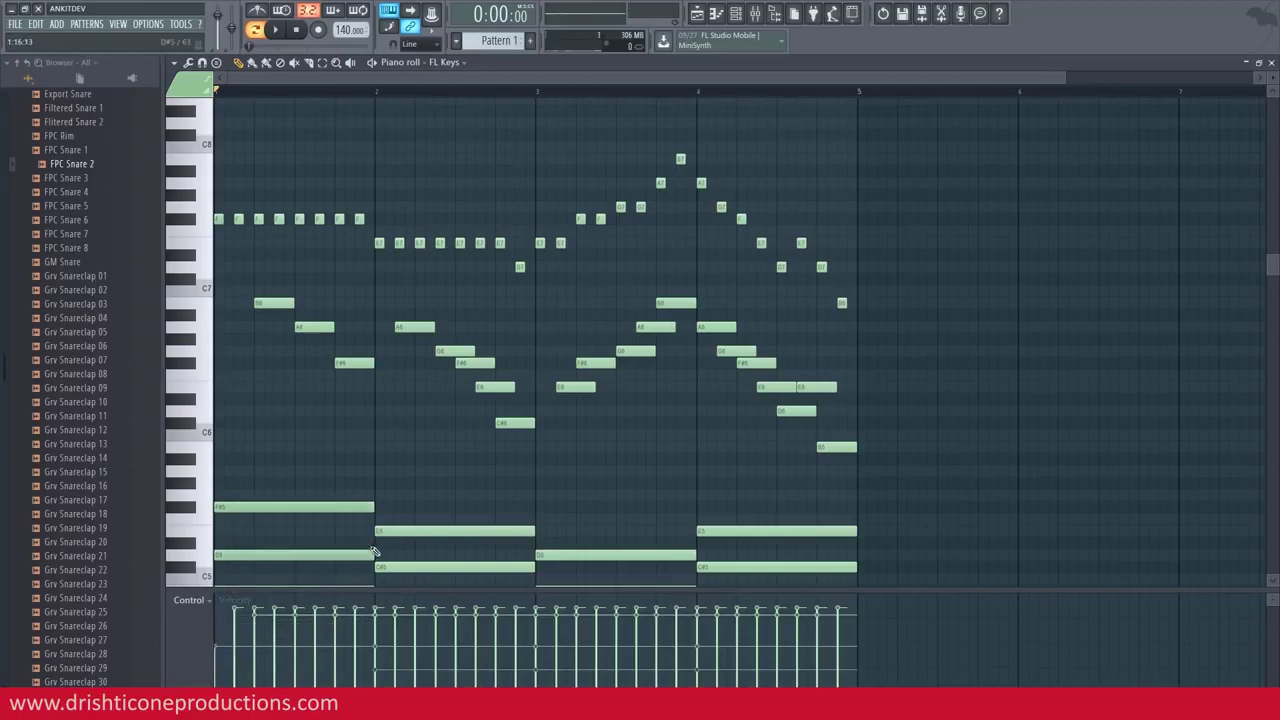
Step: Select the short high notes from D7 upward and vary their velocities unevenly across the four bars
{"action": "mouse_move", "coordinate": [905, 131]}
{"action": "left_mouse_down"}
{"action": "mouse_move", "coordinate": [571, 220]}
{"action": "mouse_move", "coordinate": [203, 278]}
{"action": "left_mouse_up"}
{"action": "mouse_move", "coordinate": [216, 618]}
{"action": "left_mouse_down"}
{"action": "mouse_move", "coordinate": [571, 609]}
{"action": "mouse_move", "coordinate": [822, 627]}
{"action": "left_mouse_up"}
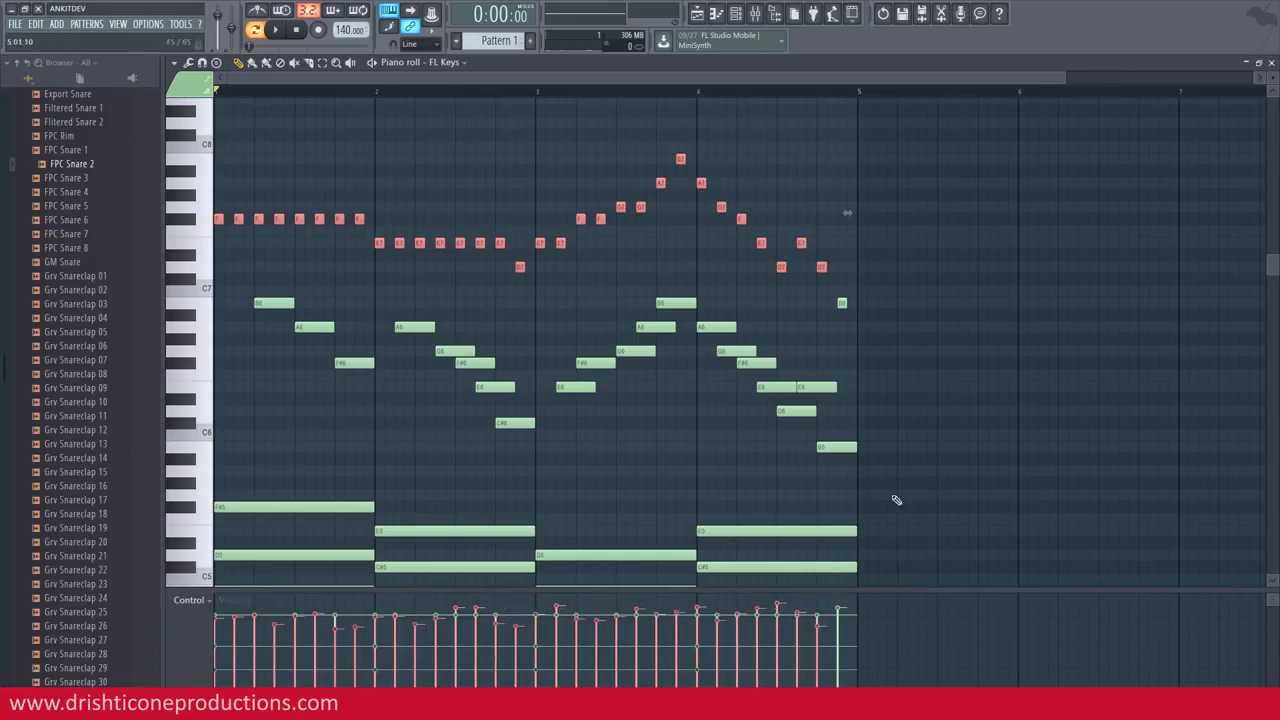
Step: Deselect the short high notes and play the pattern to hear their varied velocities, stopping playback after listening
{"action": "key", "text": "ctrl+d"}
{"action": "key", "text": "space"}
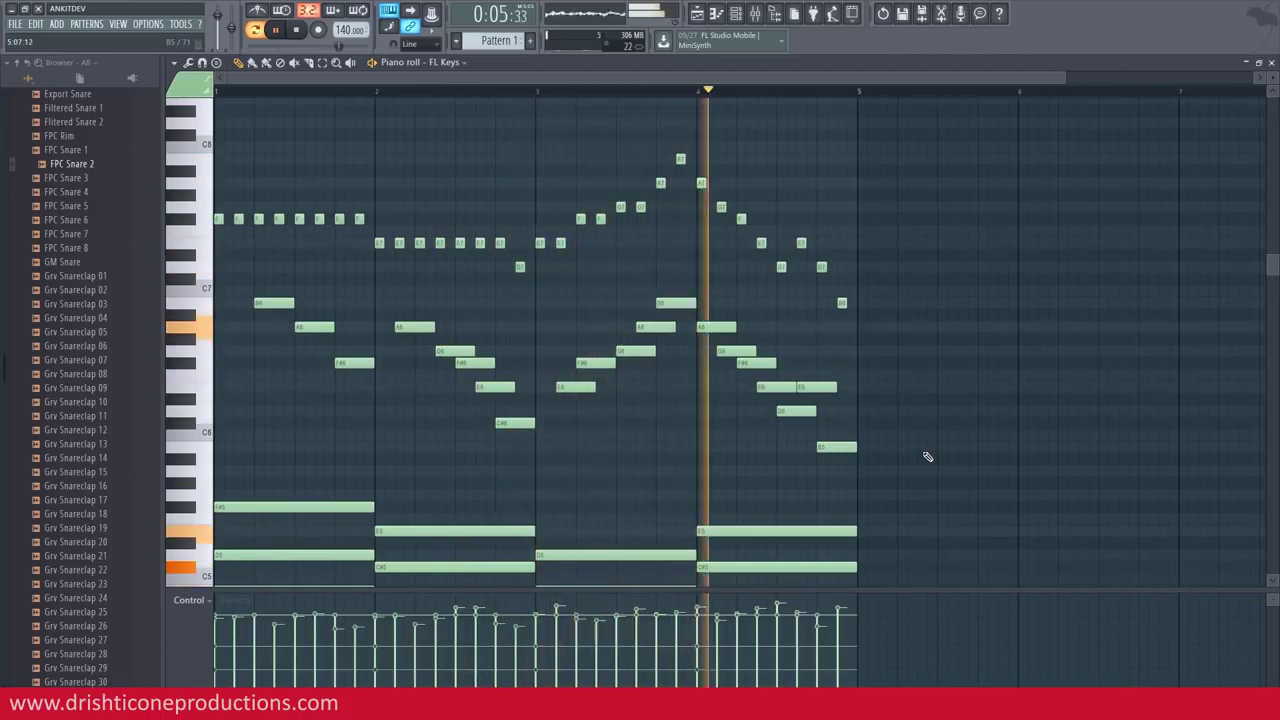
{"action": "key", "text": "space"}
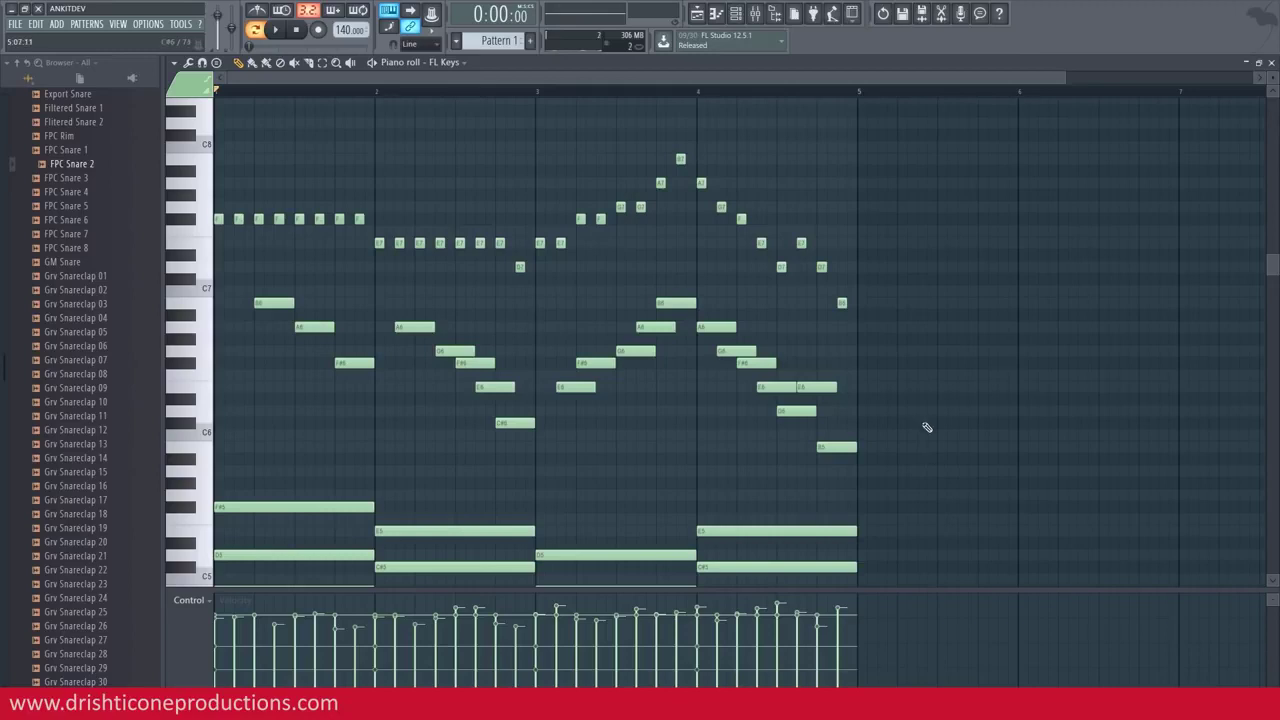
Step: Bring the bass, chord, melody and high layers into view together and play the full four-bar pattern, stopping near its end
{"action": "scroll", "coordinate": [871, 343], "scroll_direction": "down", "scroll_amount": 3}
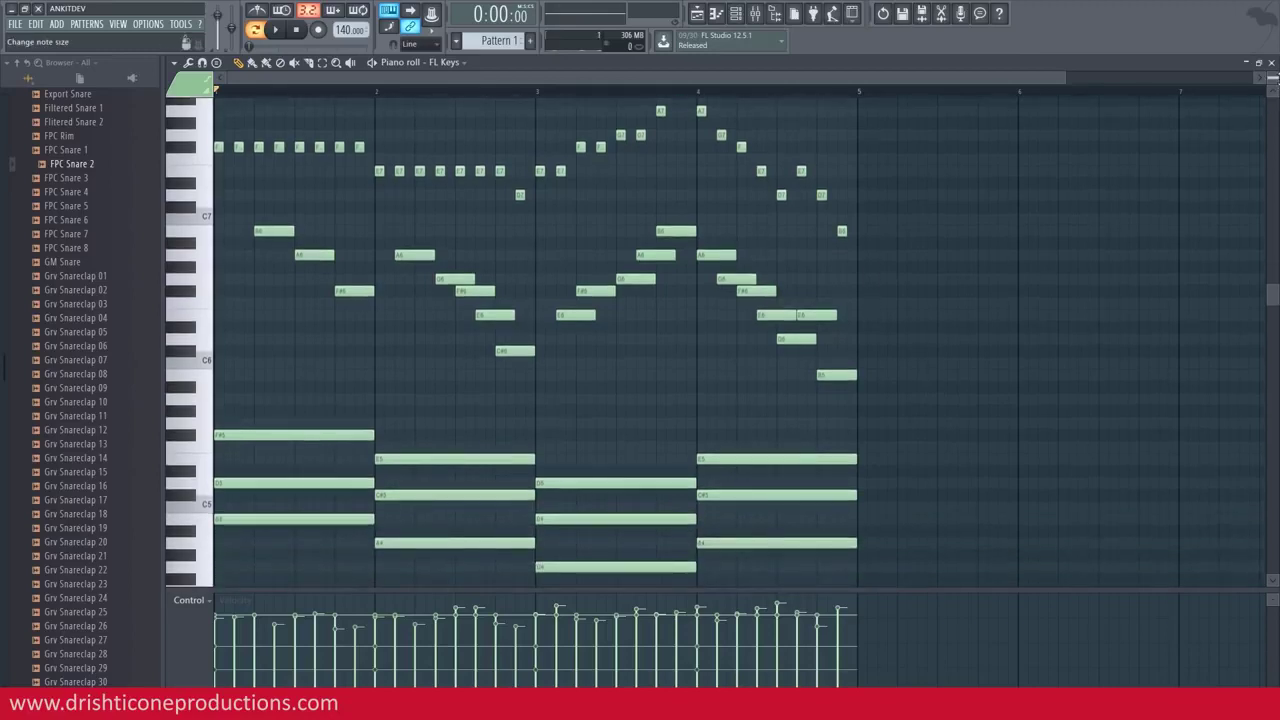
{"action": "scroll", "coordinate": [1166, 138], "scroll_direction": "down", "scroll_amount": 4}
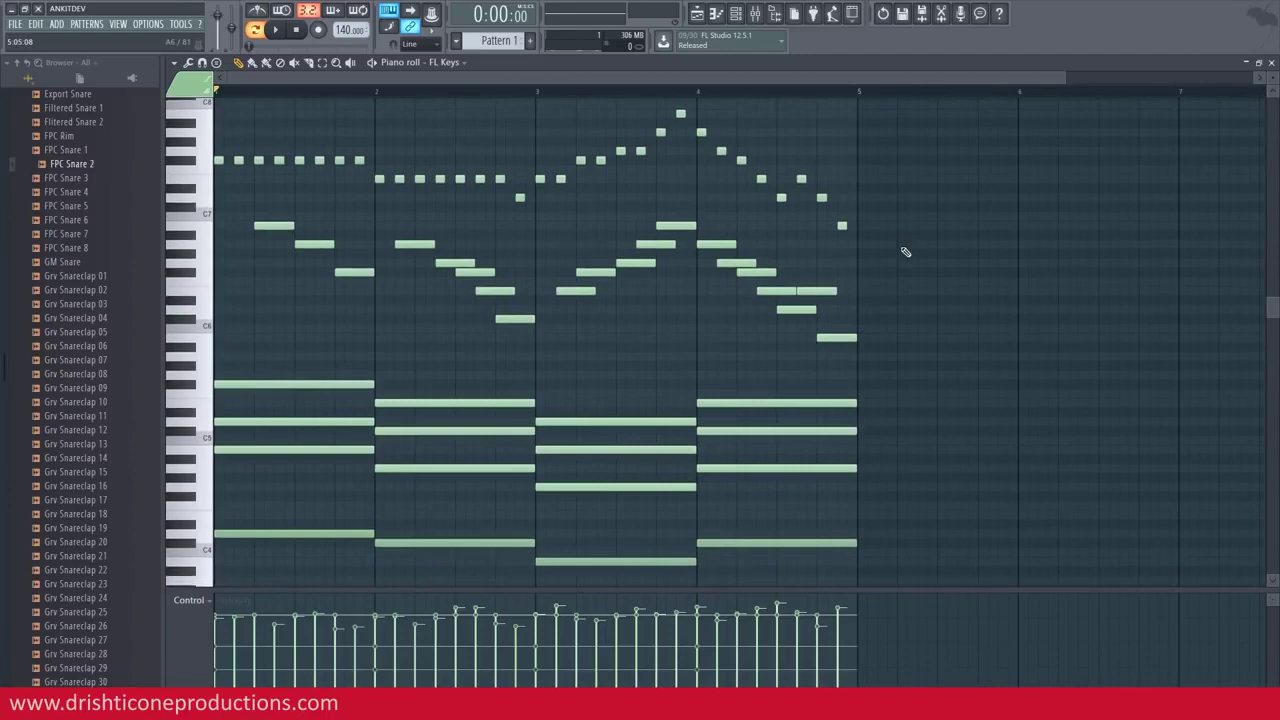
{"action": "left_click_drag", "start_coordinate": [203, 531], "coordinate": [234, 514]}
{"action": "key", "text": "space"}
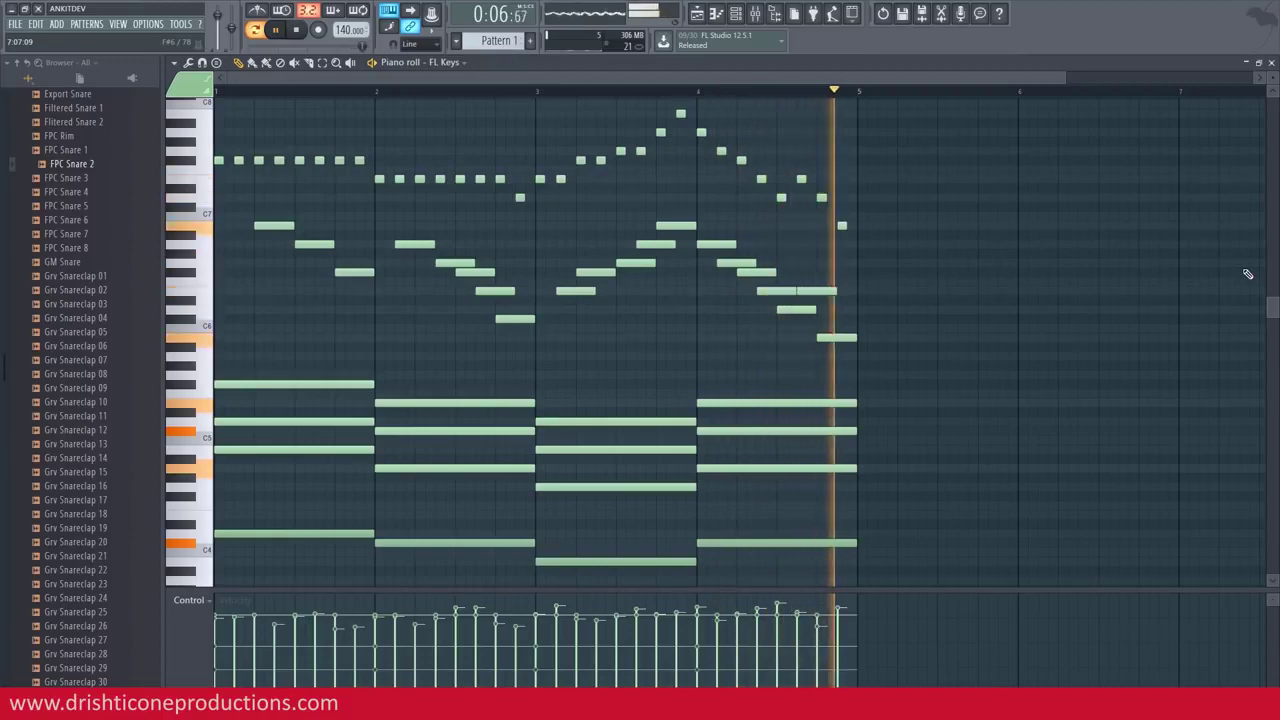
{"action": "key", "text": "space"}
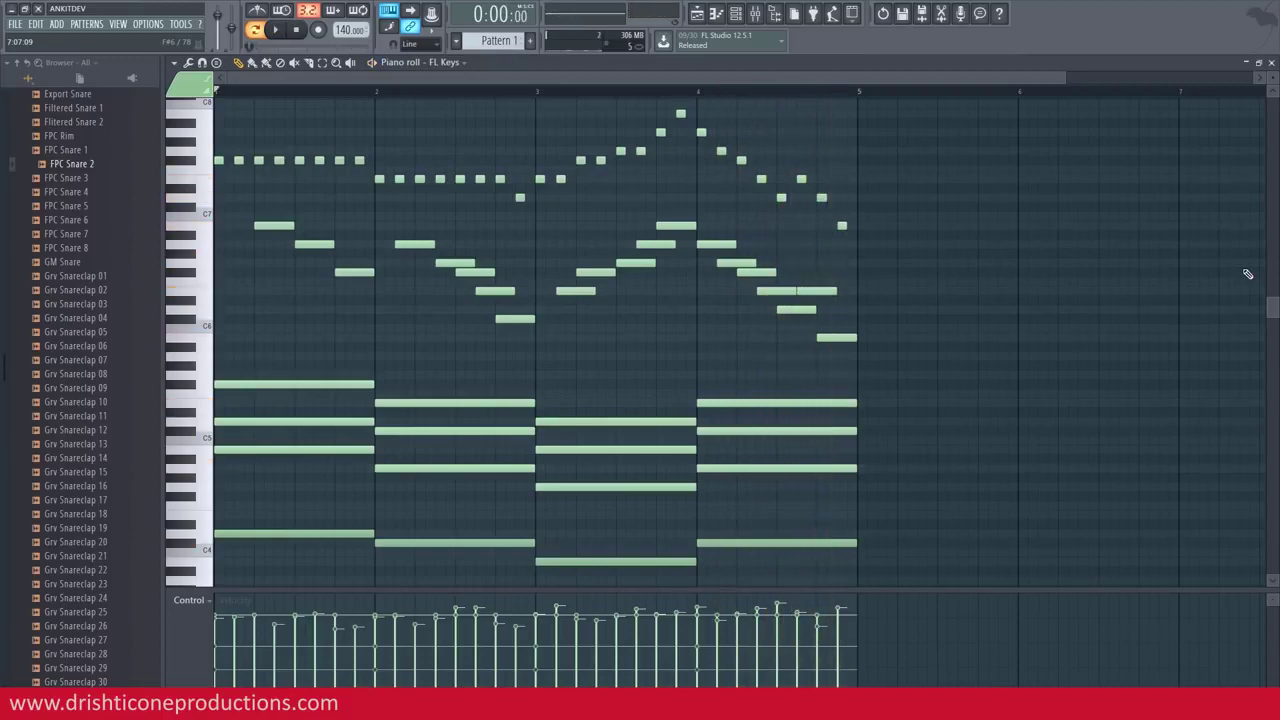